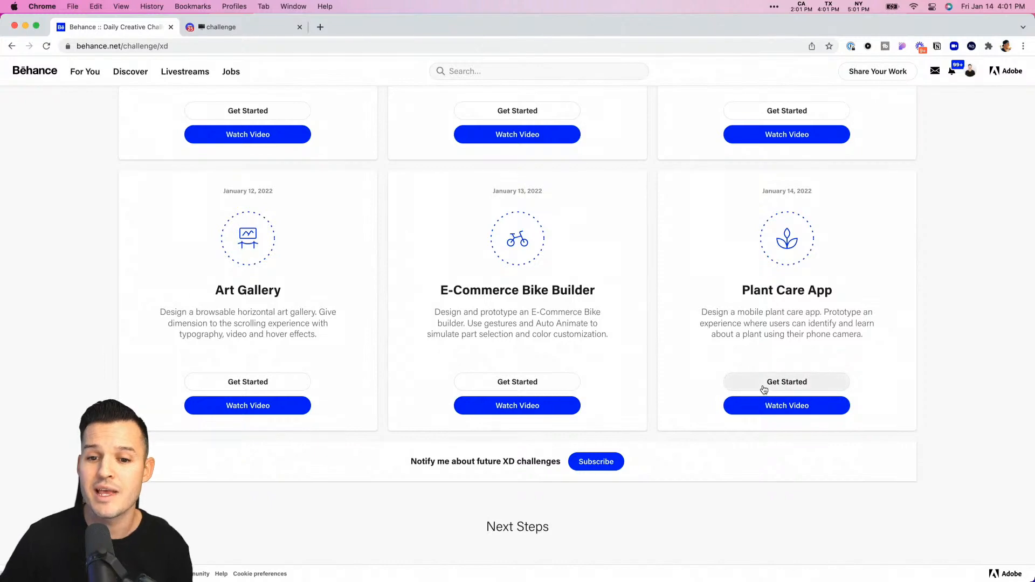
- Look over the XD Daily Creative Challenge page on Behance and open the Adobe XD Discord challenge channel
scroll(676, 454, "down", 5)
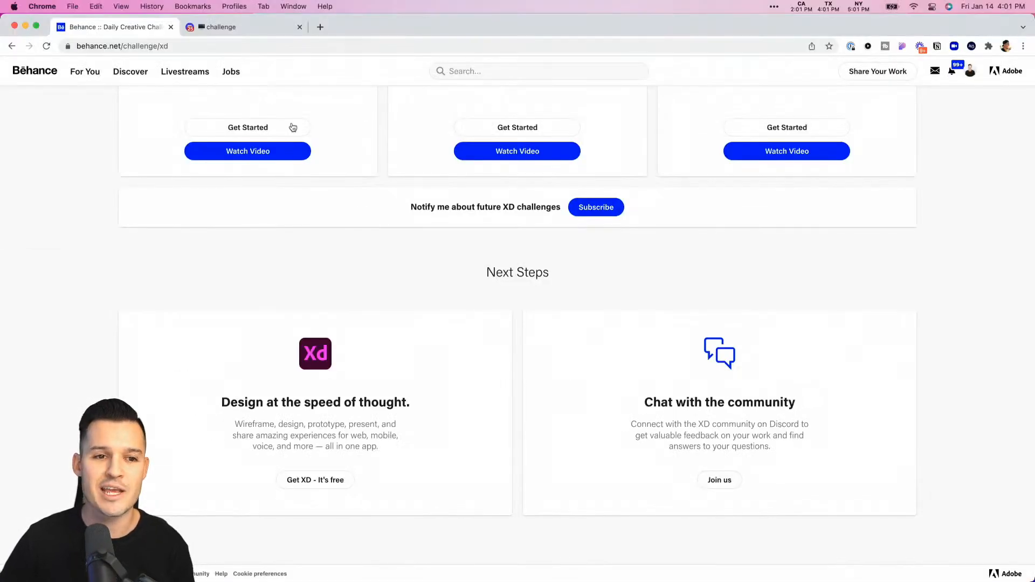
left_click(234, 25)
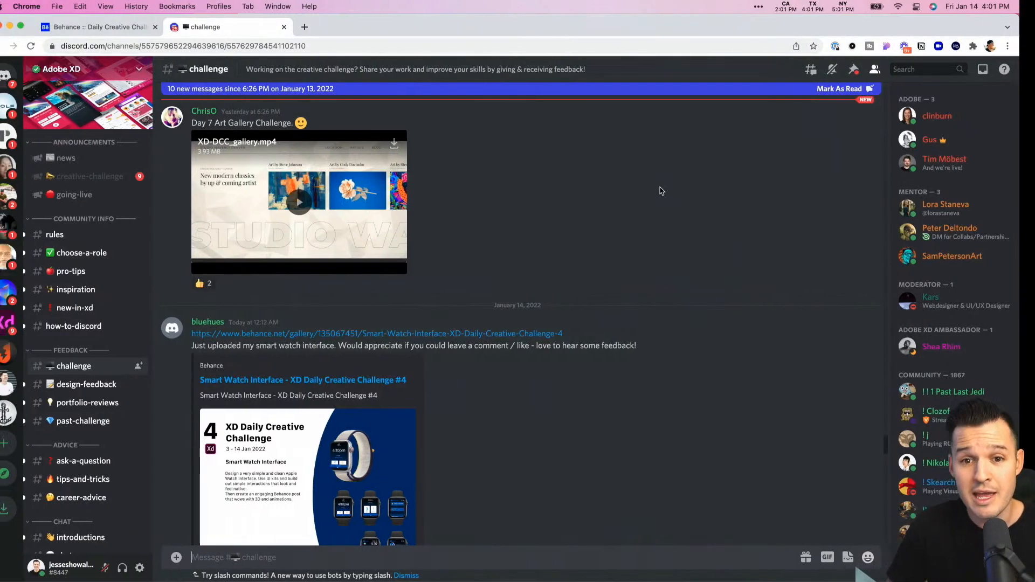
- Switch to the 9 - Plant Scanner document in Adobe XD and enlarge its window to fill the screen
key("ctrl+Left")
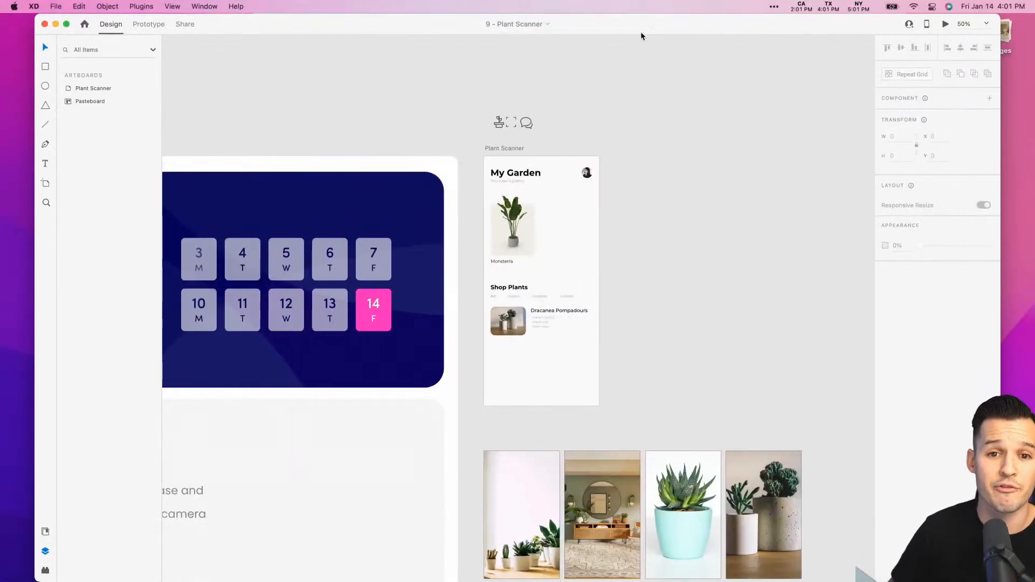
double_click(640, 20)
- Read through the challenge brief, covering the header, Challenge Prompt, Inspiration section and Resource Booklet
scroll(323, 104, "left", 10)
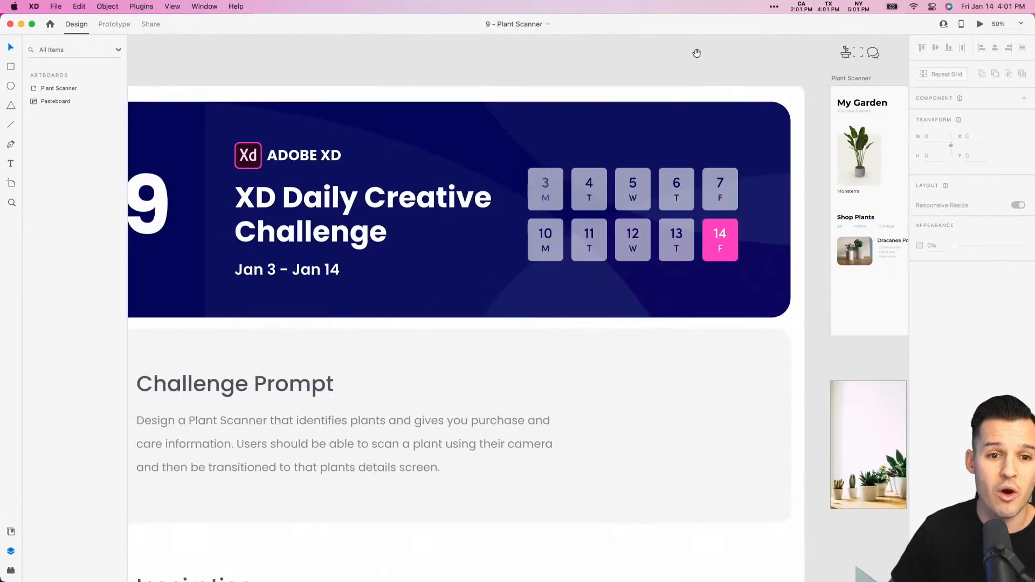
scroll(548, 348, "down", 2)
left_click_drag(548, 348, 524, 309)
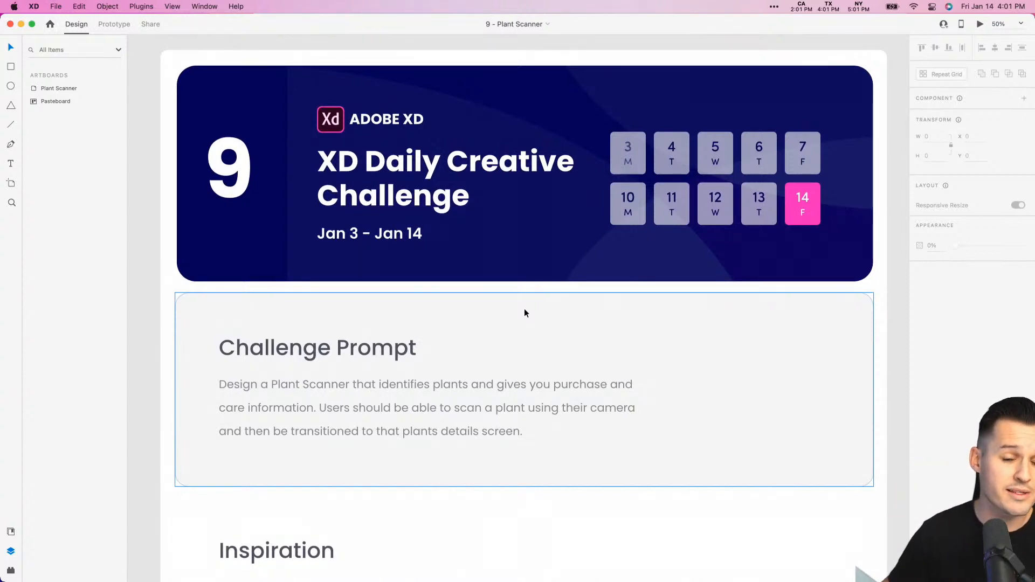
scroll(524, 313, "down", 2)
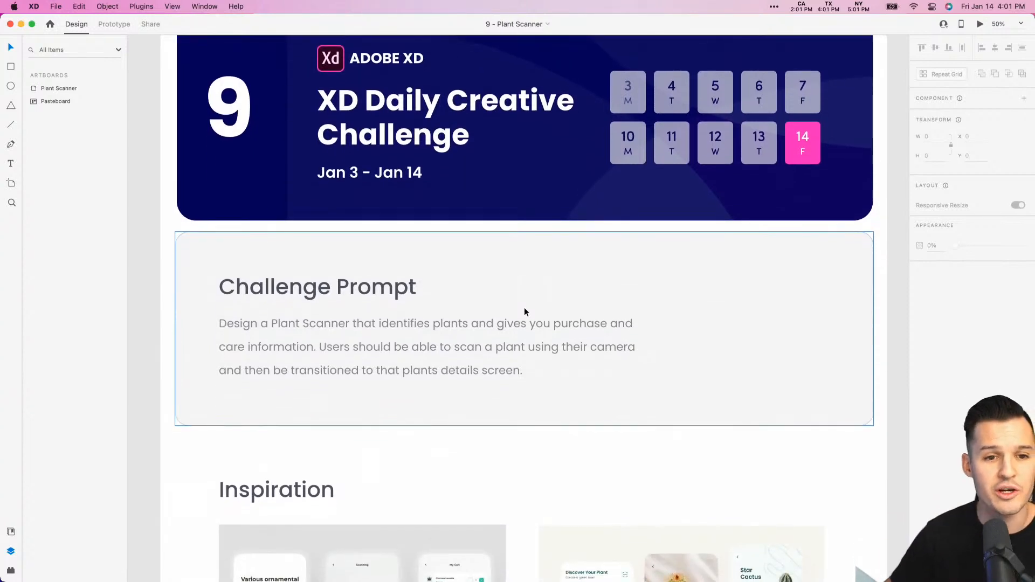
scroll(524, 315, "up", 1)
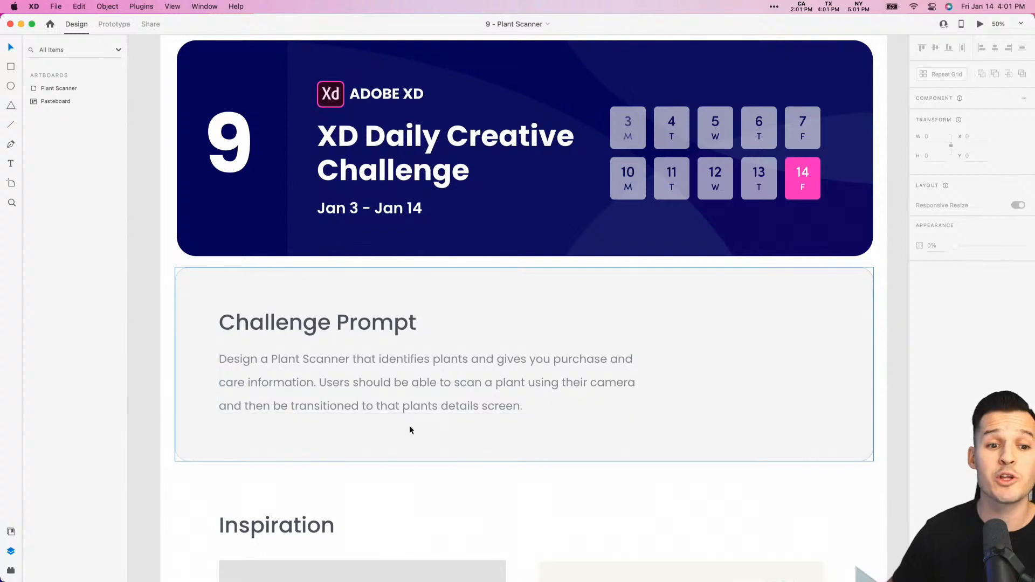
scroll(409, 426, "down", 4)
scroll(410, 428, "down", 1)
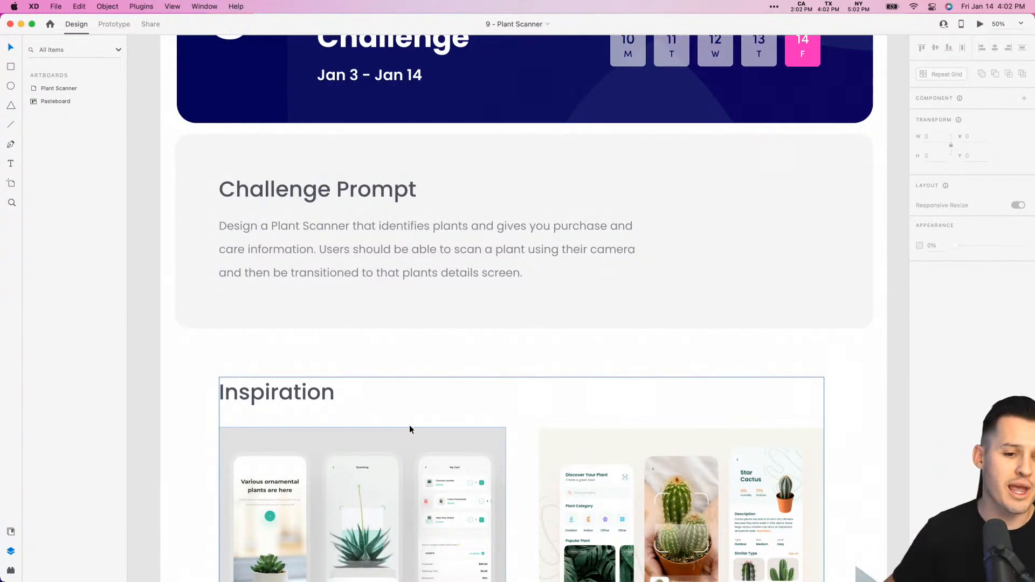
scroll(407, 418, "down", 3)
scroll(407, 414, "down", 10)
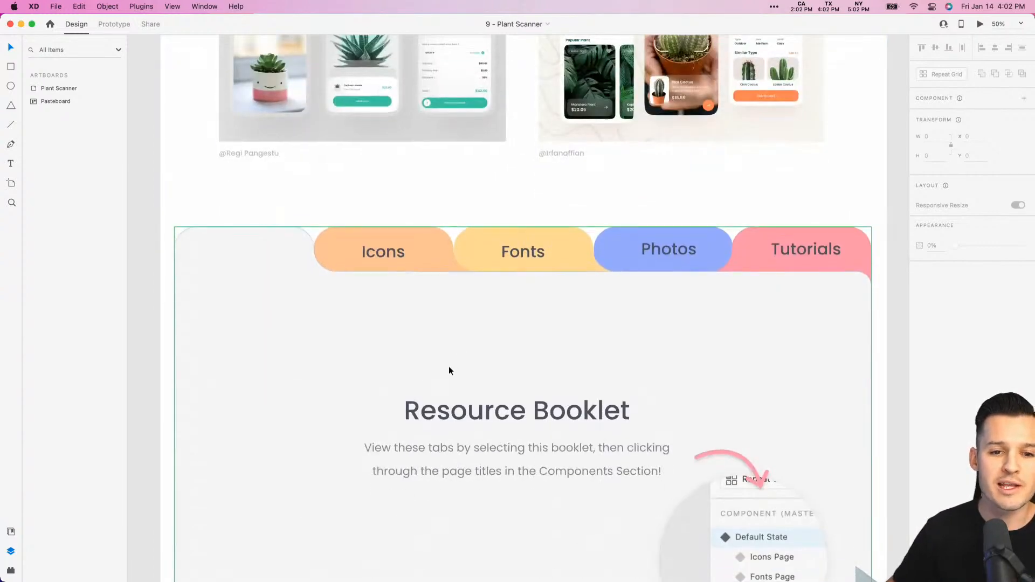
scroll(448, 366, "down", 3)
- Select the Resource Booklet component and browse its Icons, Fonts, Photos and Tutorials page states, ending on Icons Page
left_click(448, 367)
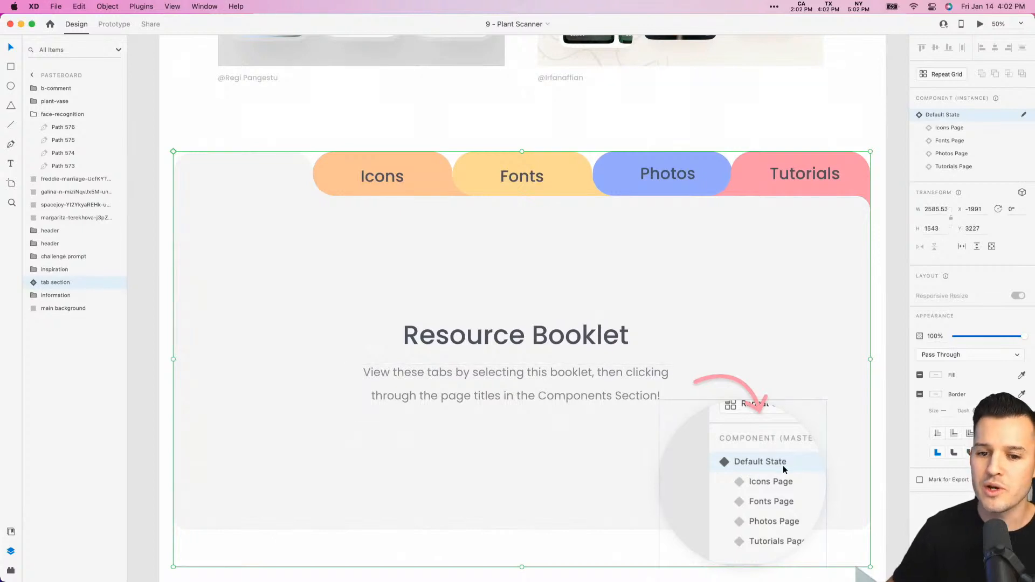
left_click(951, 129)
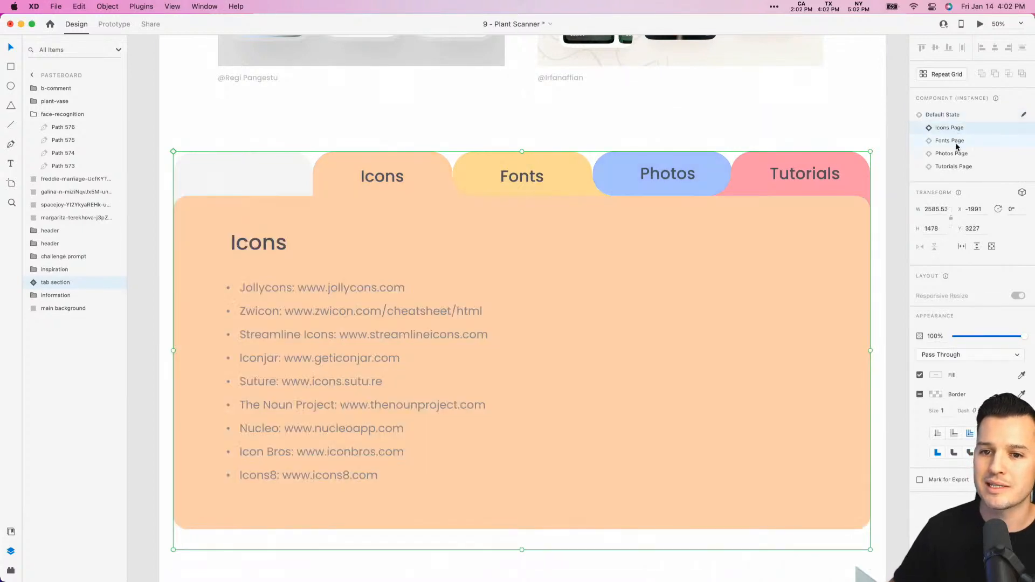
left_click(951, 154)
left_click(953, 166)
left_click(951, 153)
left_click(951, 141)
left_click(950, 128)
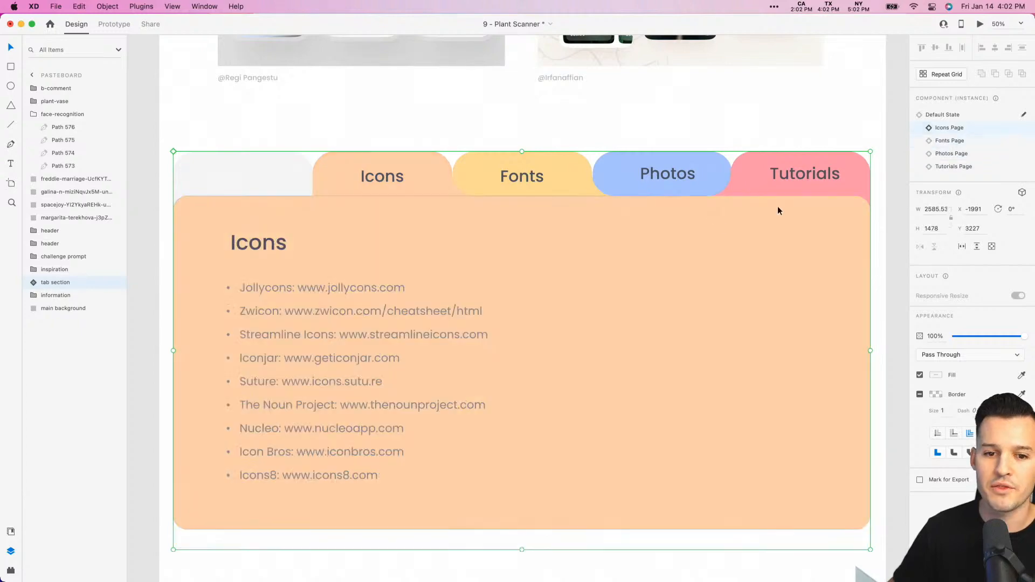
- Examine the Plant Scanner starter artboard with its icons and plant photos beside the brief, and clear the booklet selection
scroll(718, 222, "up", 5)
key("super+minus")
key("super+minus")
key("super+minus")
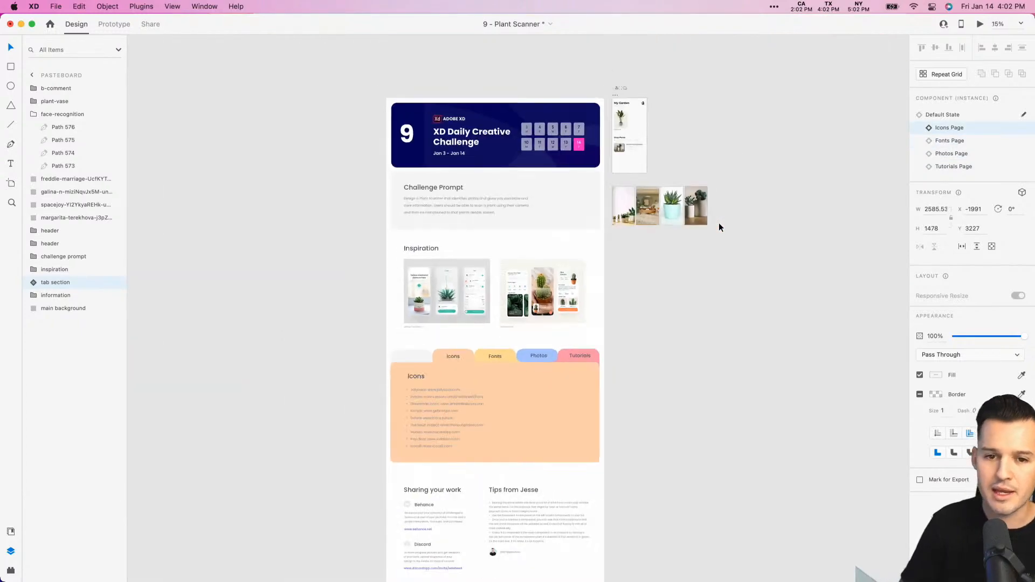
key("super+plus")
left_click_drag(719, 223, 499, 369)
key("z")
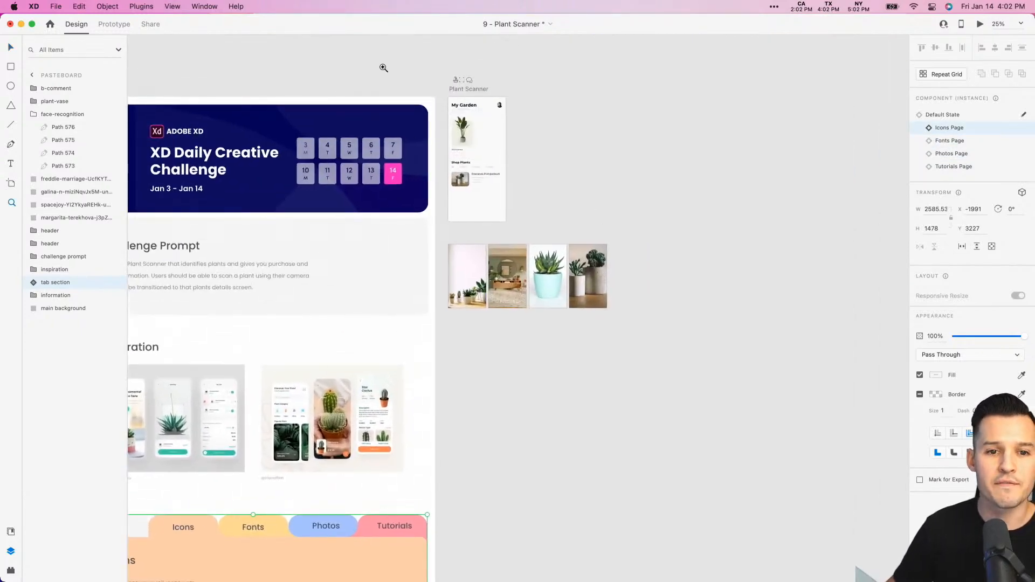
left_click_drag(383, 65, 657, 360)
left_click_drag(356, 92, 627, 418)
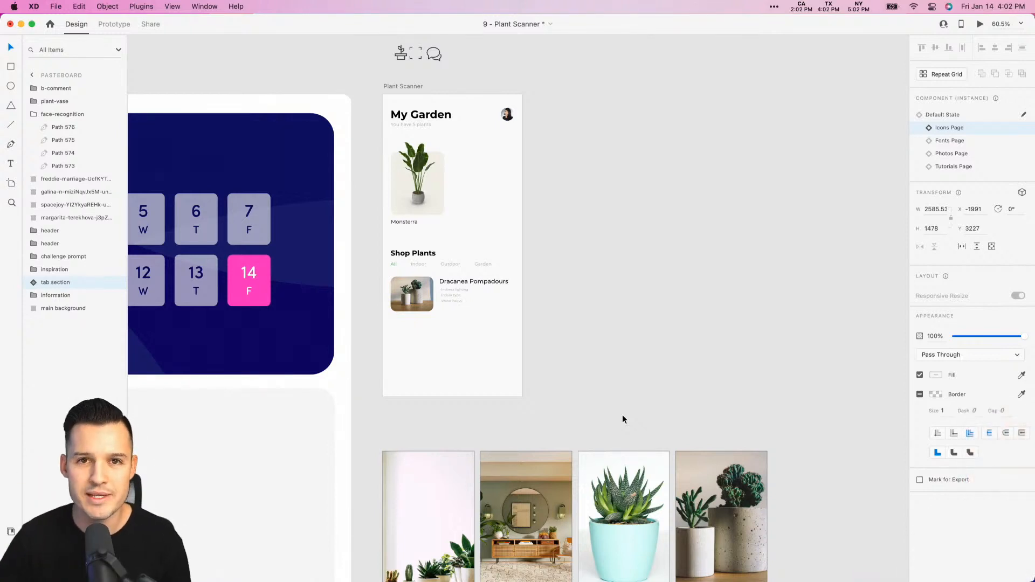
left_click(590, 419)
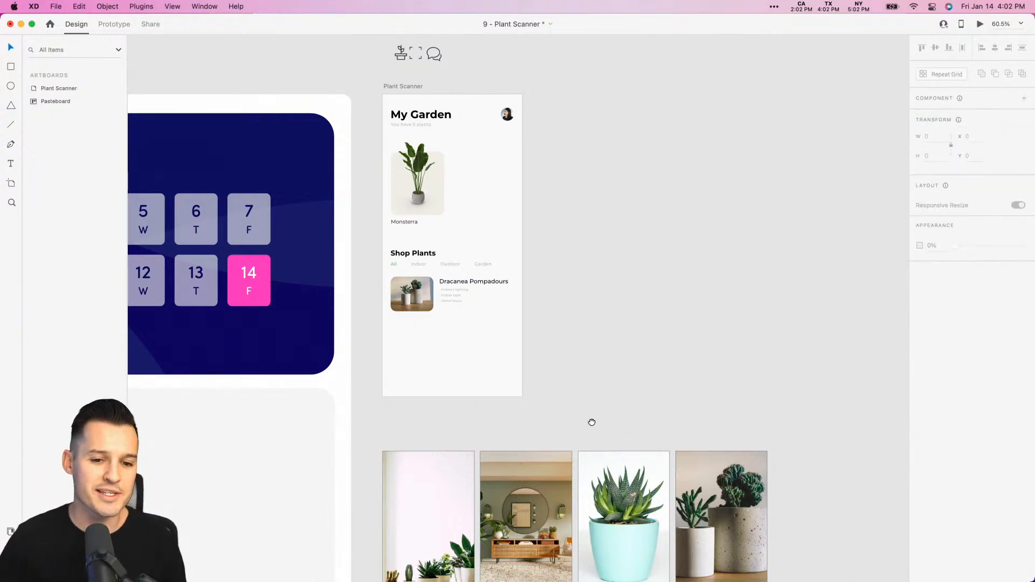
- Delete the four plant and room photos placed below the Plant Scanner artboard
scroll(593, 345, "down", 5)
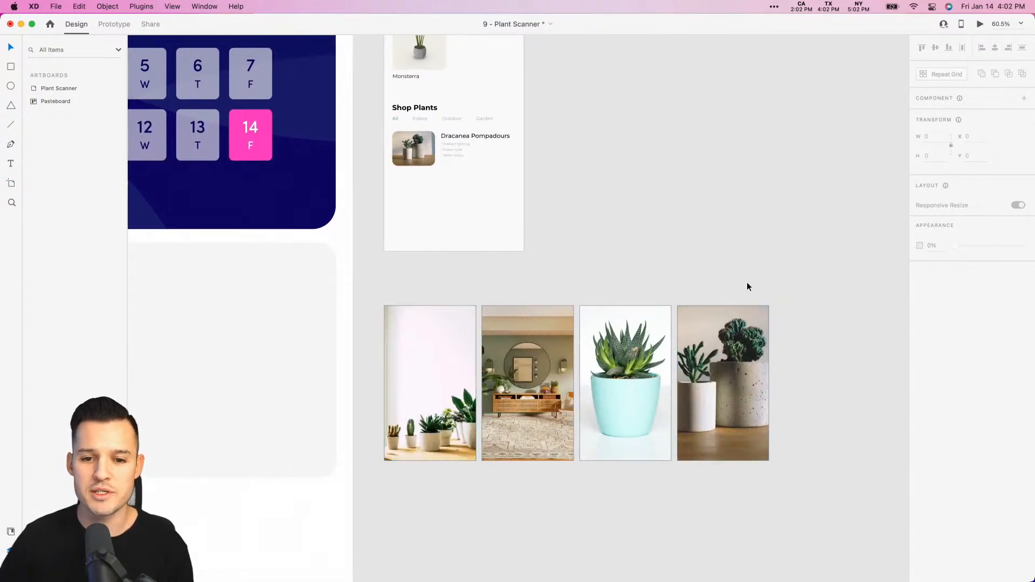
left_click_drag(782, 277, 406, 389)
key("Delete")
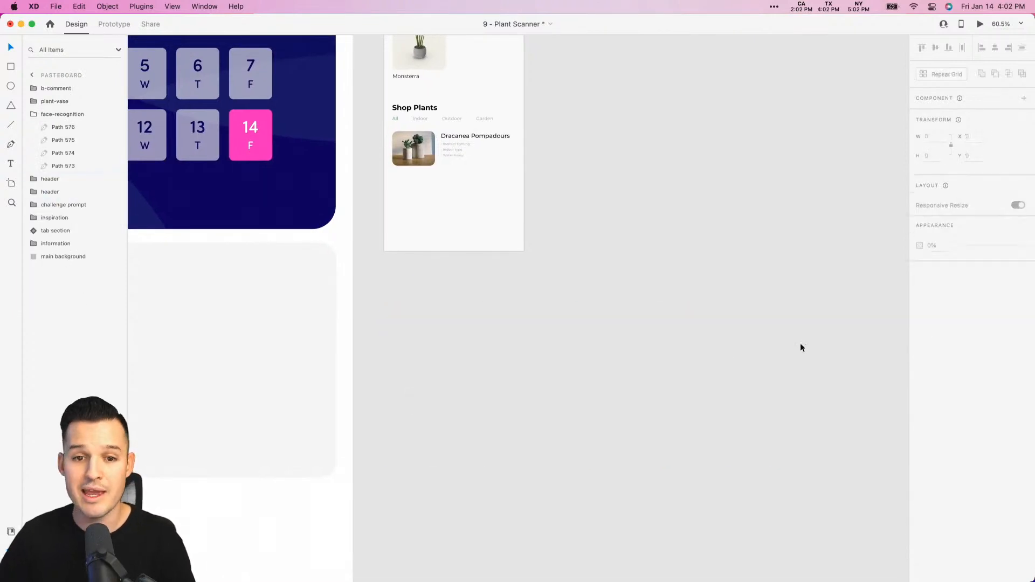
- Narrow the XD window to uncover the desktop and expand the Images stack there
left_click_drag(1033, 322, 945, 323)
left_click(1001, 36)
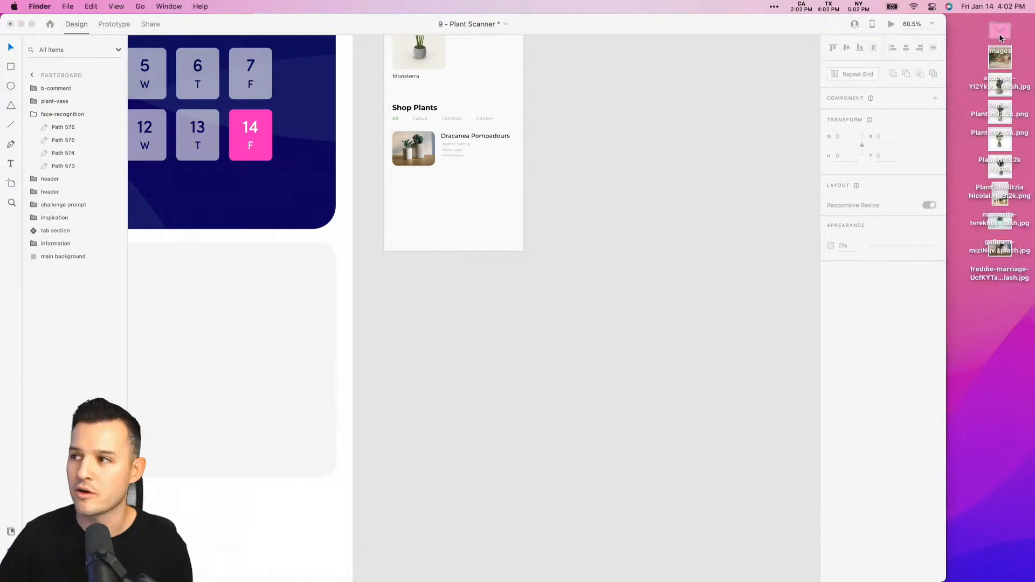
- Preview the supplied room and potted plant images from the Images stack one after another
left_click(1000, 82)
key("space")
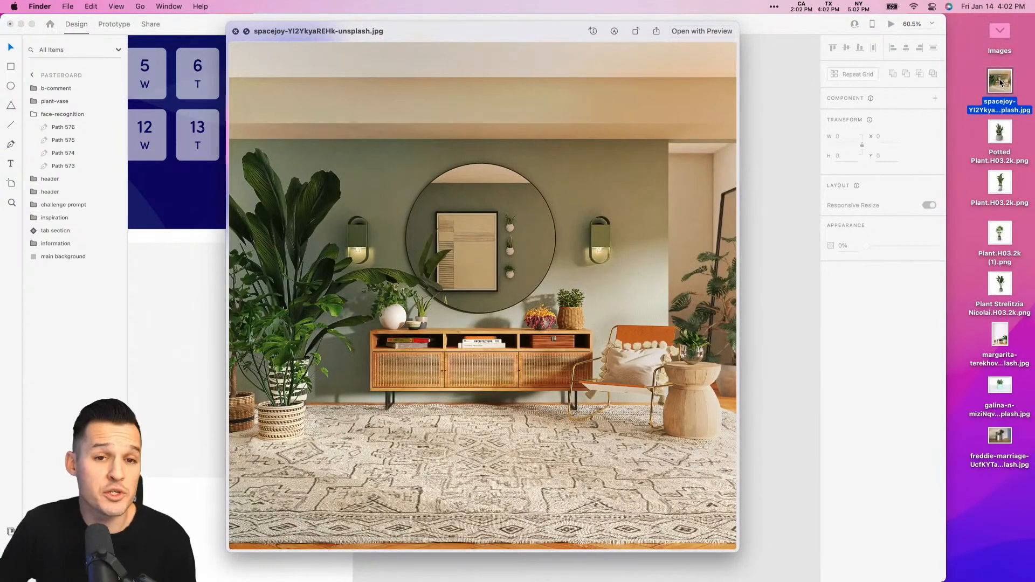
key("Down")
key("Down")
key("Down")
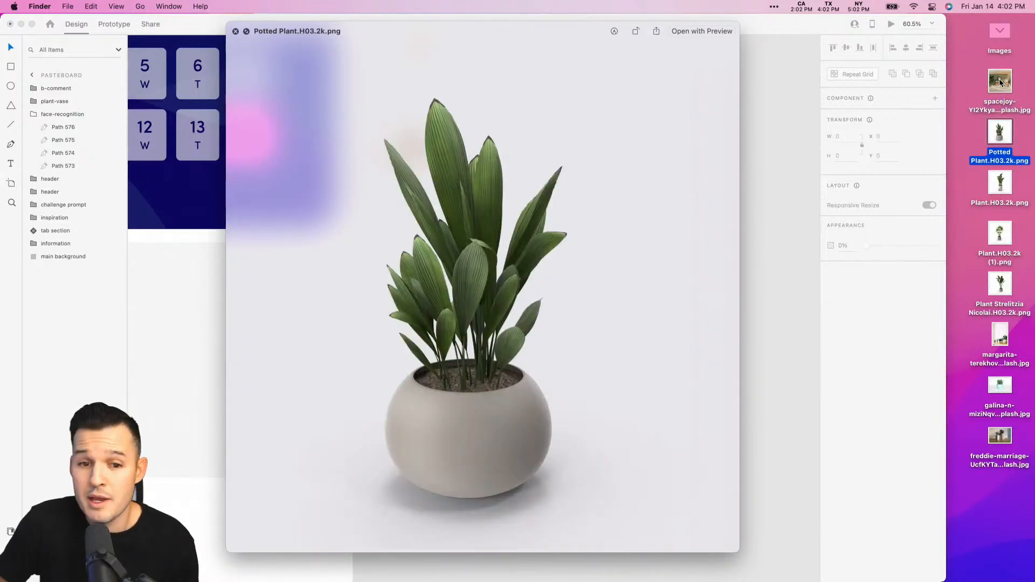
key("Down")
key("Down")
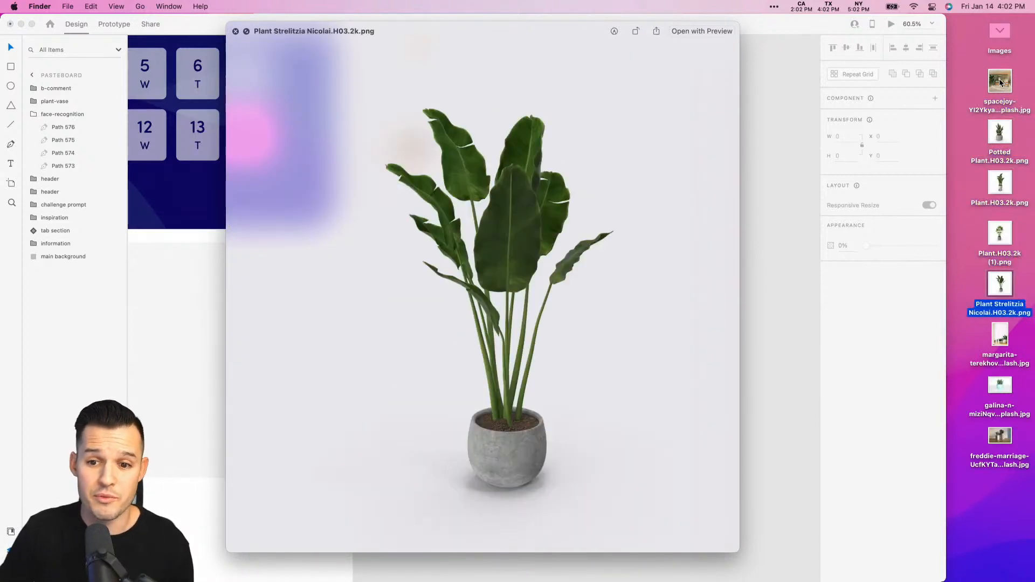
key("Down")
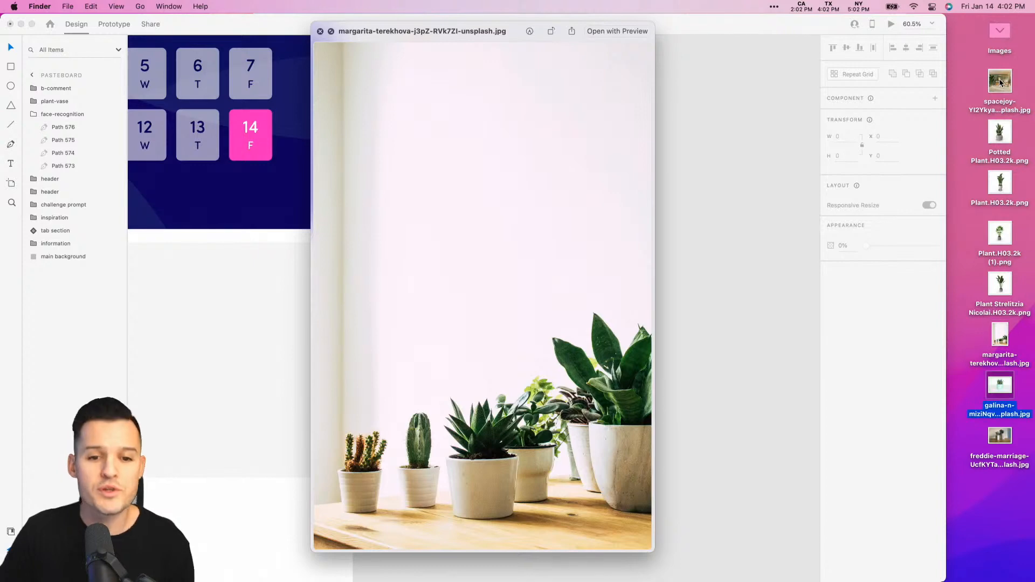
key("space")
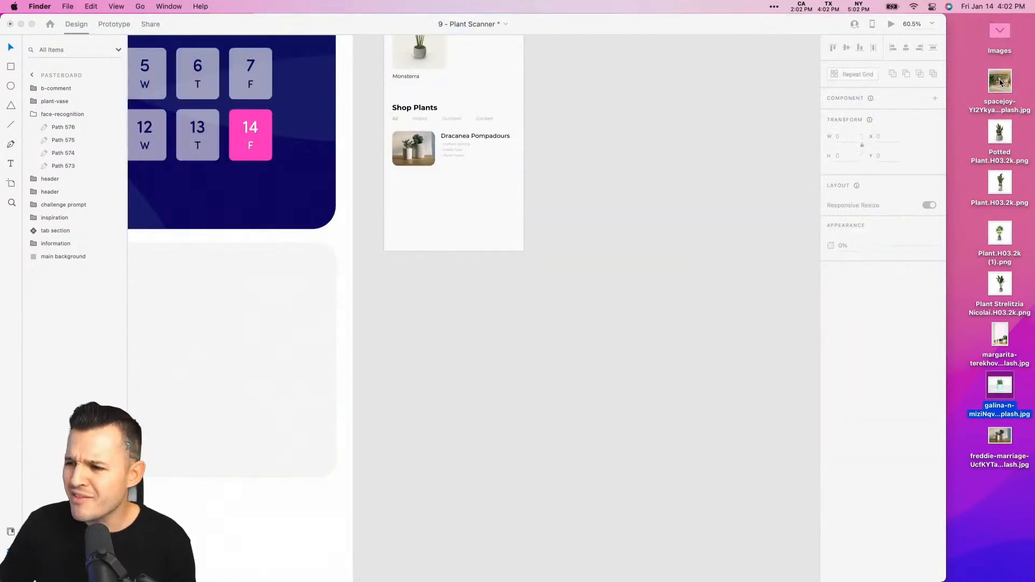
- Return to the XD window, widen it to the full screen width and clear the canvas selection
left_click(931, 318)
left_click_drag(945, 318, 1033, 319)
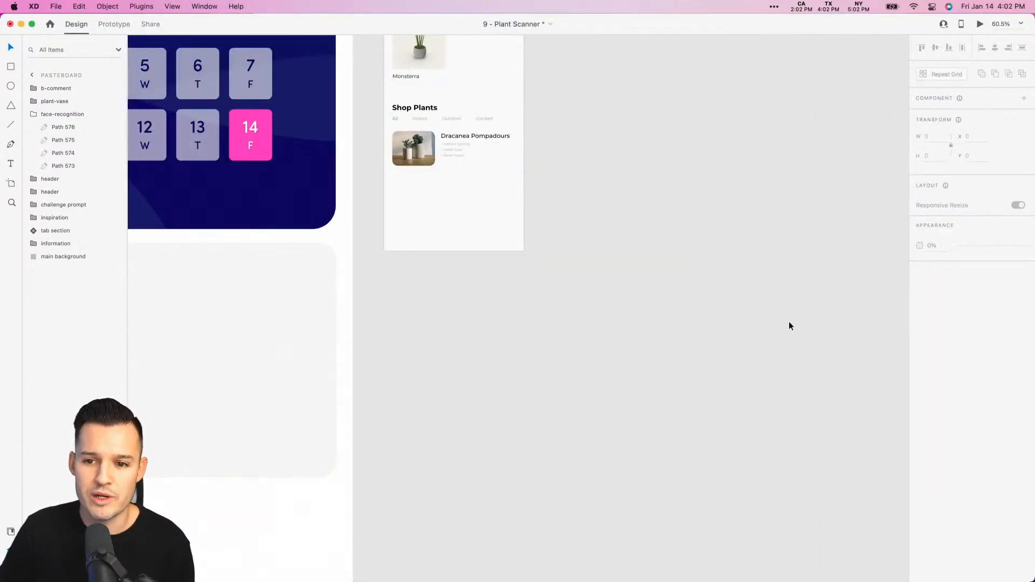
left_click(748, 324)
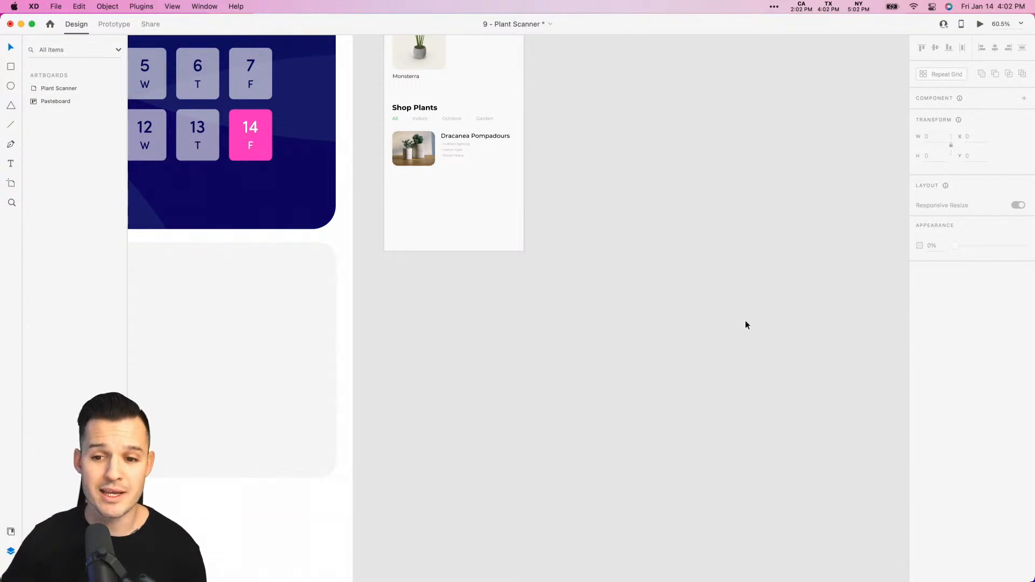
- Frame the Plant Scanner artboard closely on the canvas and select it
scroll(708, 318, "up", 5)
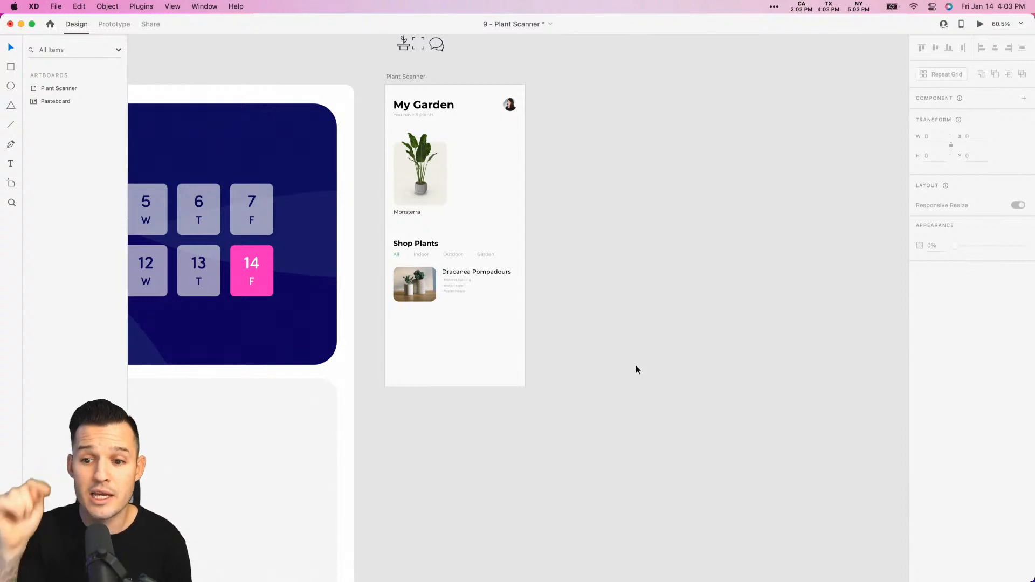
key("space")
left_click_drag(657, 369, 692, 408)
key("z")
left_click_drag(374, 82, 642, 414)
key("space")
left_click_drag(655, 330, 620, 321)
left_click(364, 124)
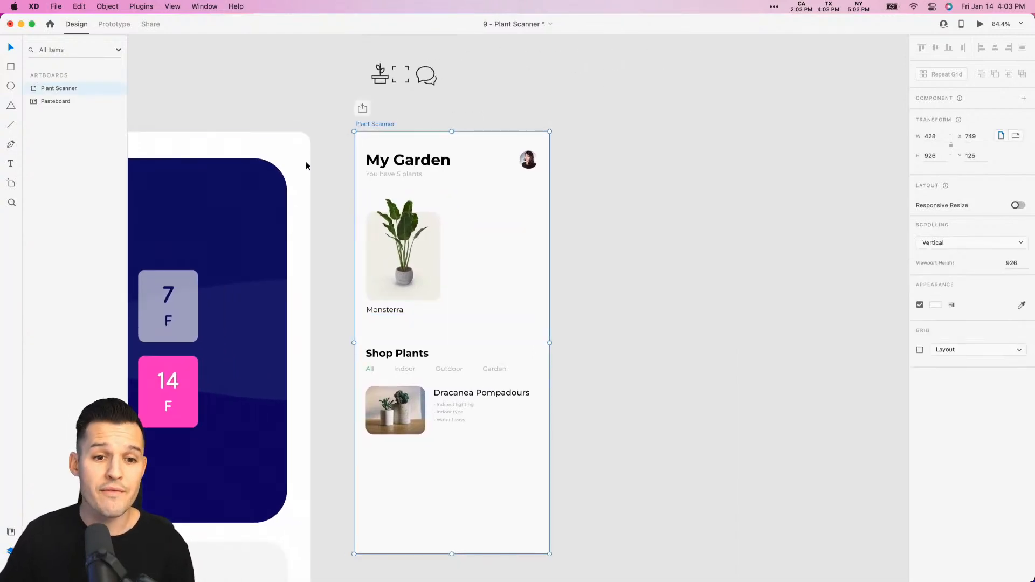
- Examine the artboard's My Garden header, plant card and Shop Plants list, along with the icons above it
scroll(529, 293, "up", 5)
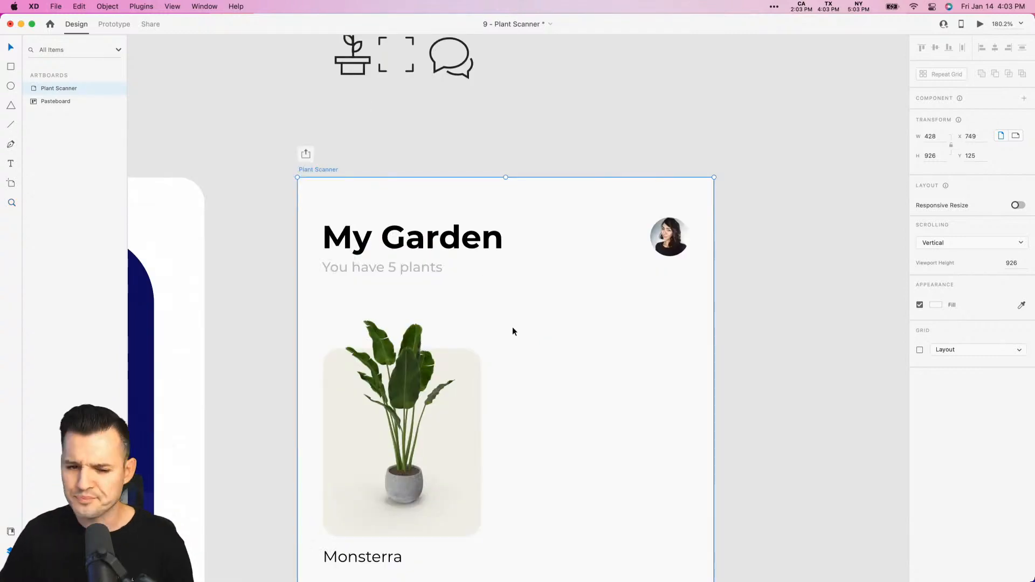
left_click_drag(547, 372, 559, 342)
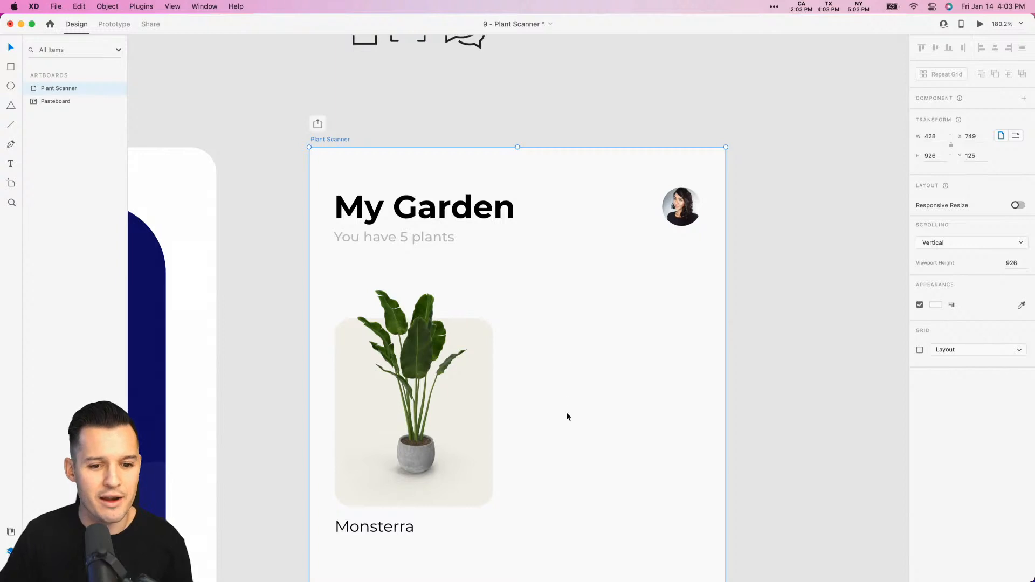
left_click_drag(566, 415, 564, 273)
scroll(457, 276, "down", 5)
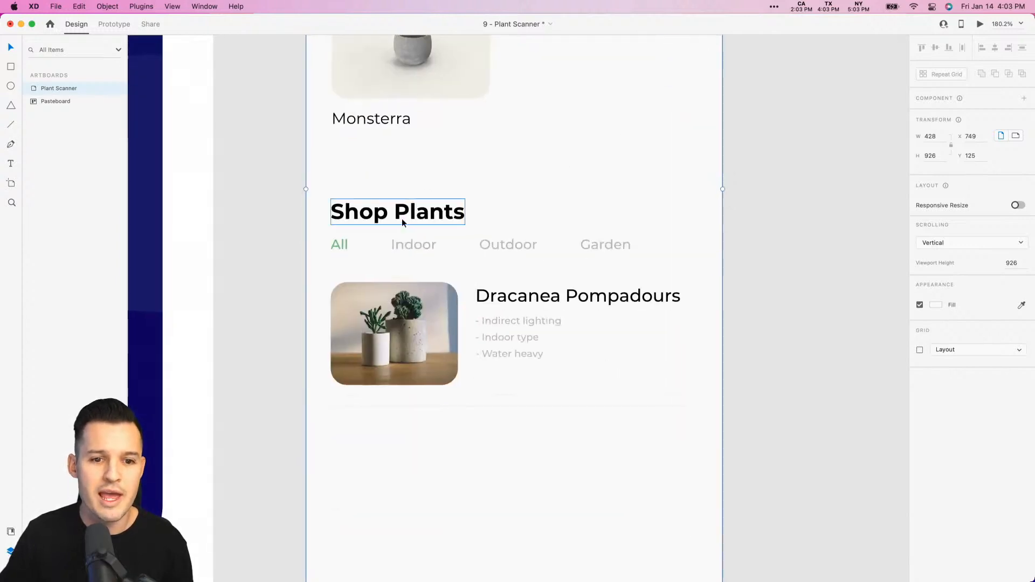
scroll(670, 264, "down", 2)
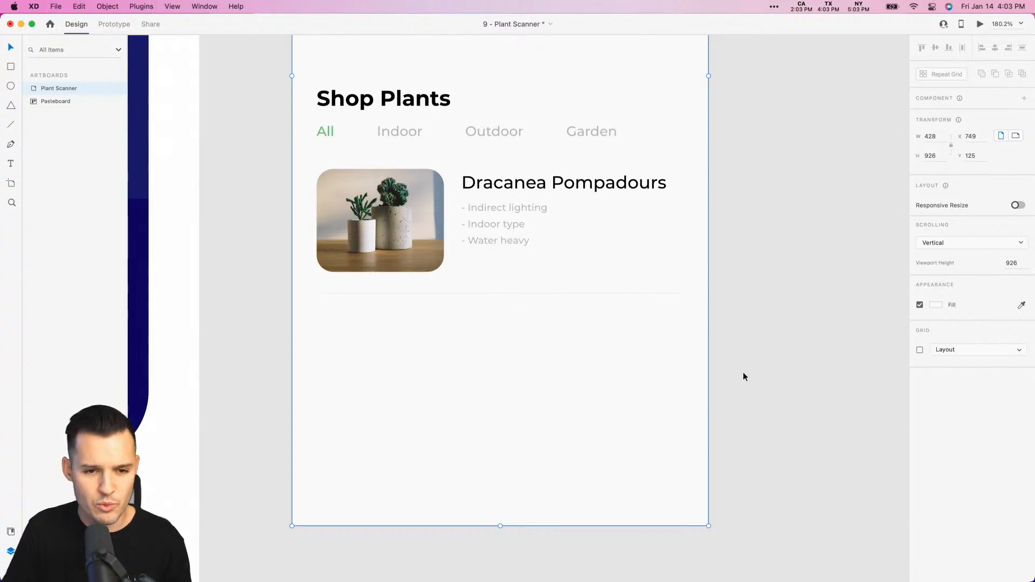
key("super+1")
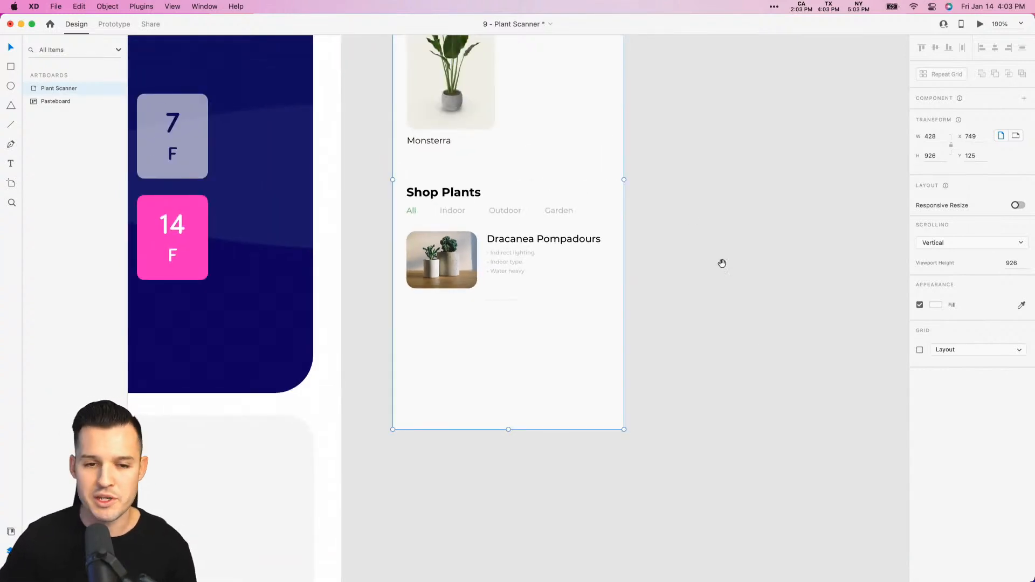
scroll(723, 264, "up", 3)
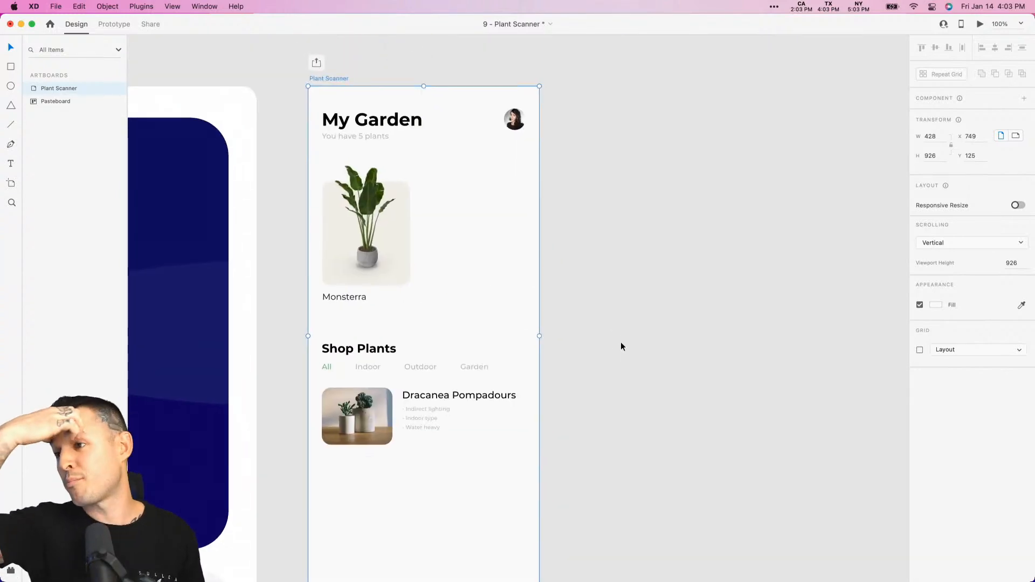
left_click_drag(591, 261, 611, 355)
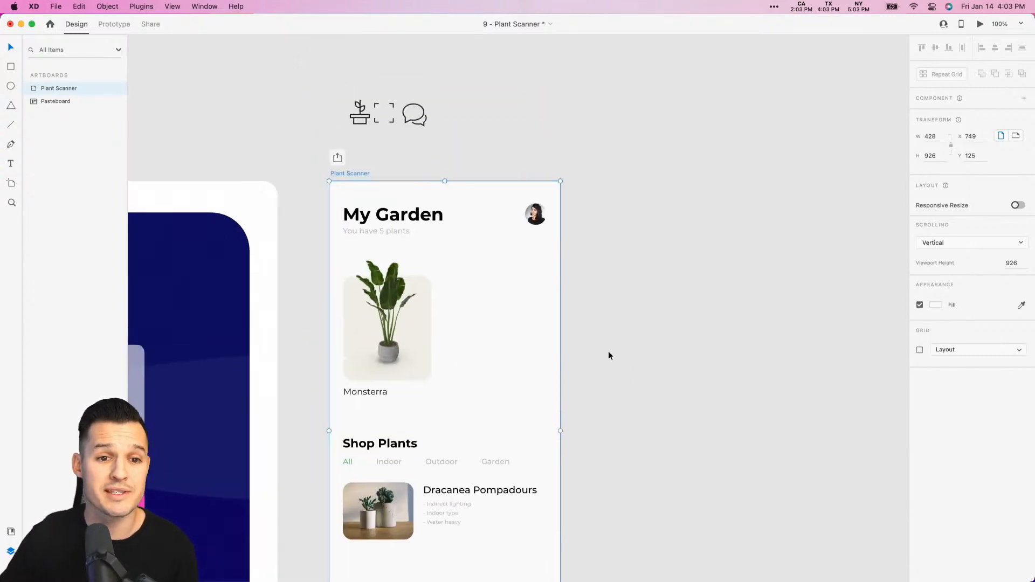
- Move the potted plant, scan frame and chat icons together from above the artboard to just beneath it, leaving nothing selected
left_click_drag(495, 100, 311, 133)
left_click_drag(410, 118, 686, 368)
left_click(485, 89)
left_click_drag(485, 91, 467, 335)
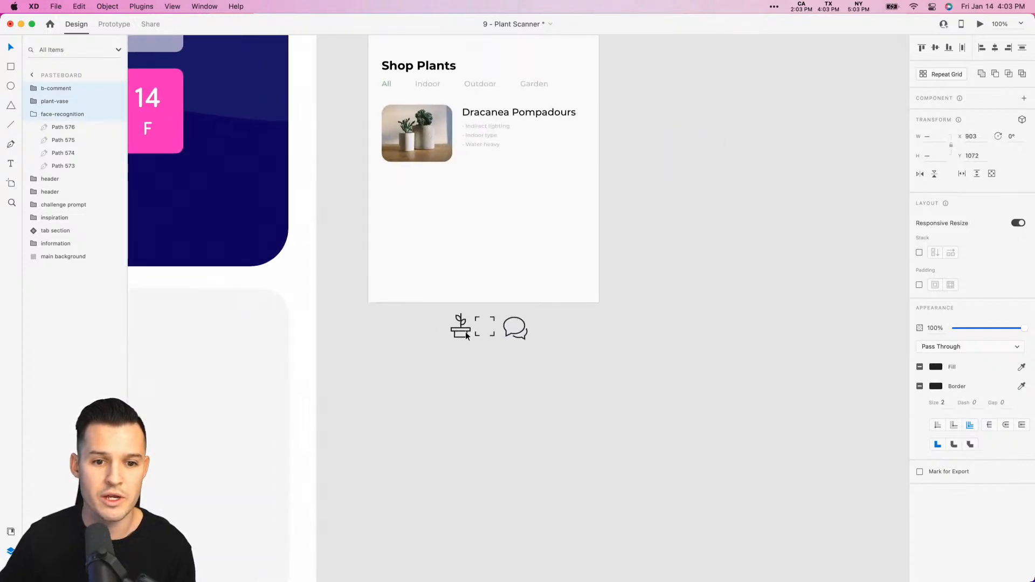
left_click(658, 182)
left_click_drag(658, 183, 735, 341)
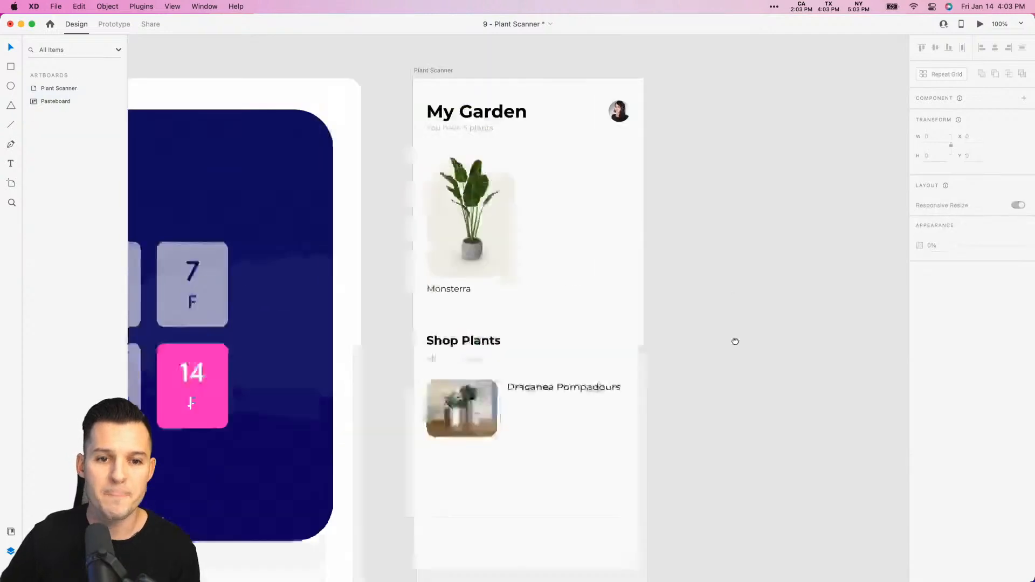
- Duplicate the Monsterra plant card group to X 214, beside the original in the My Garden section
key("z")
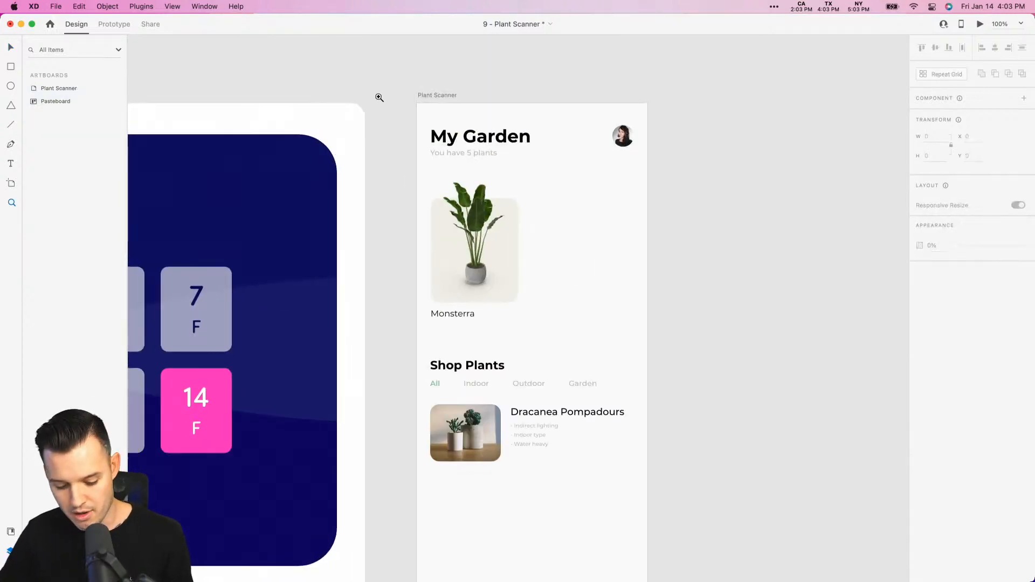
left_click_drag(372, 98, 813, 333)
key("v")
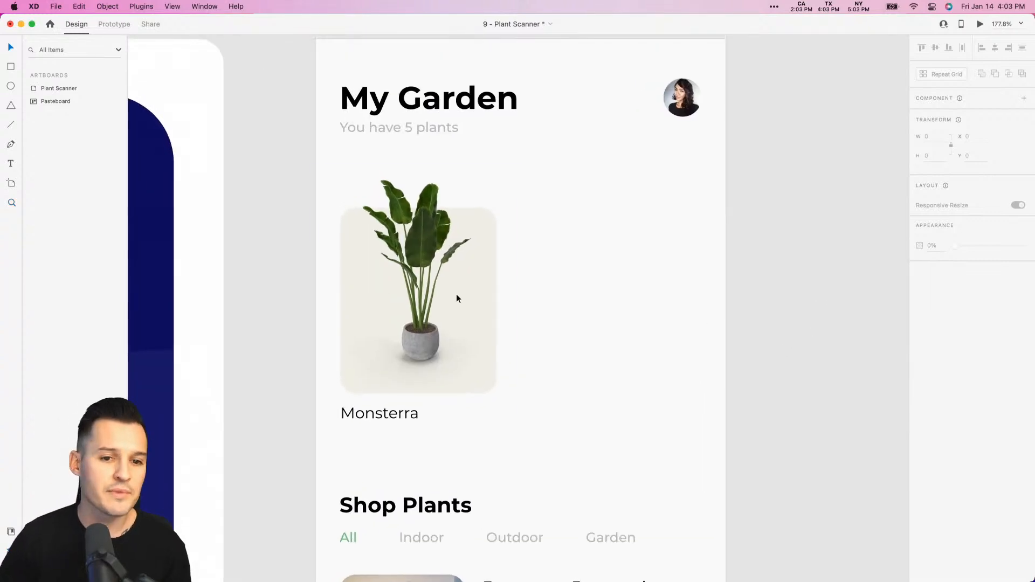
left_click(412, 296)
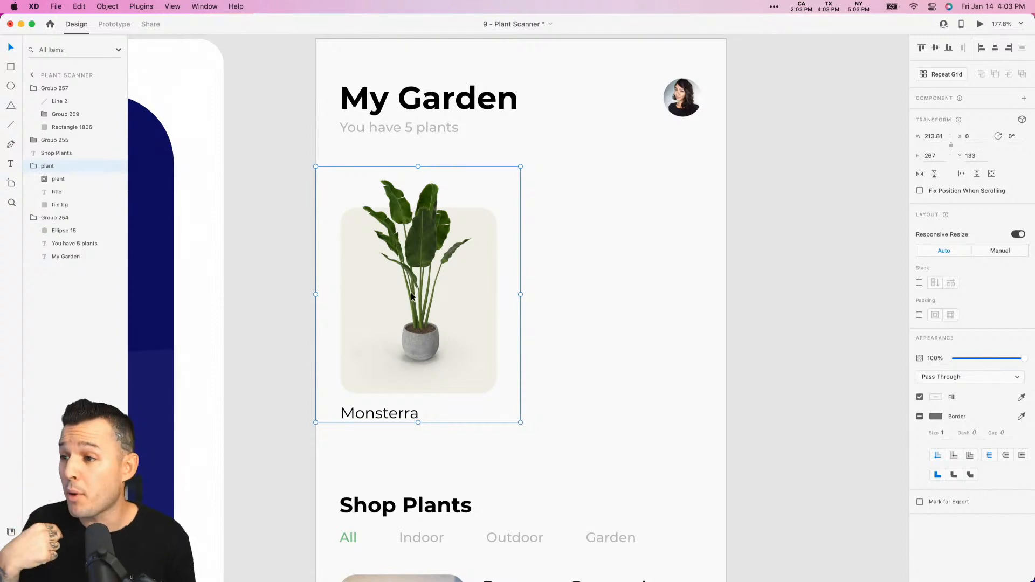
left_click_drag(411, 295, 607, 319)
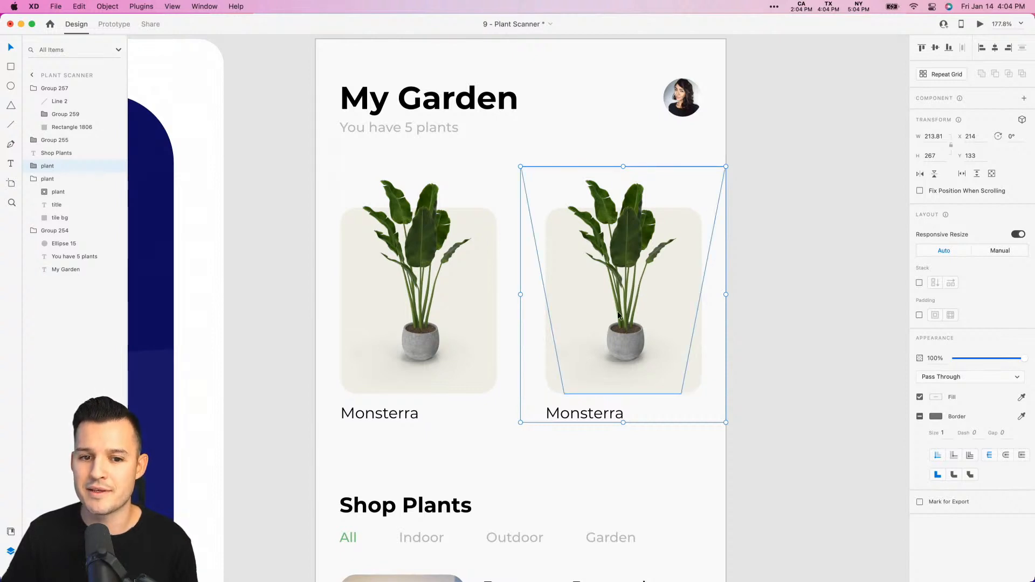
- Measure the distances from the duplicated card's background to the first card's background and to its enclosing group
double_click(551, 370)
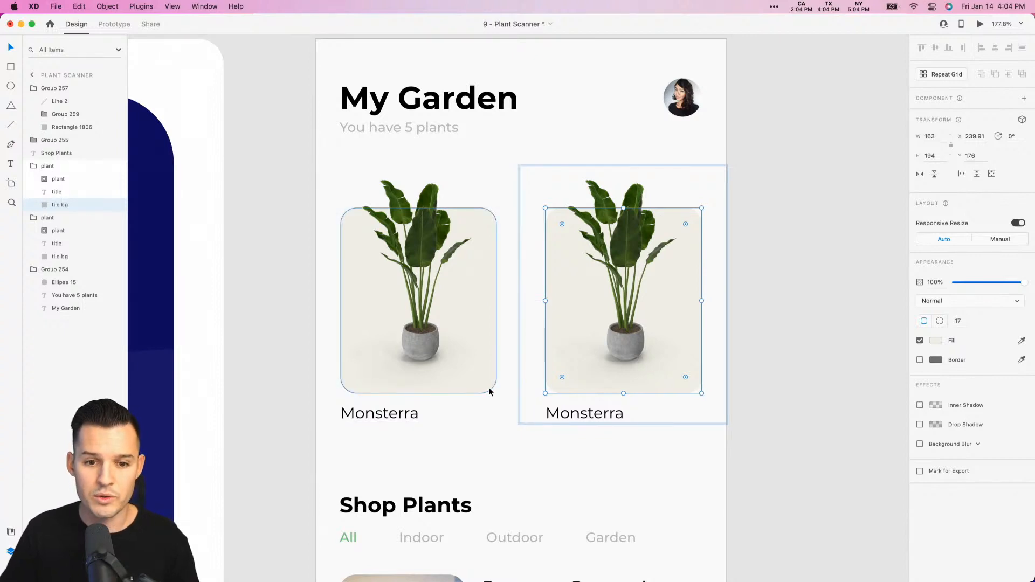
key("alt")
key("alt")
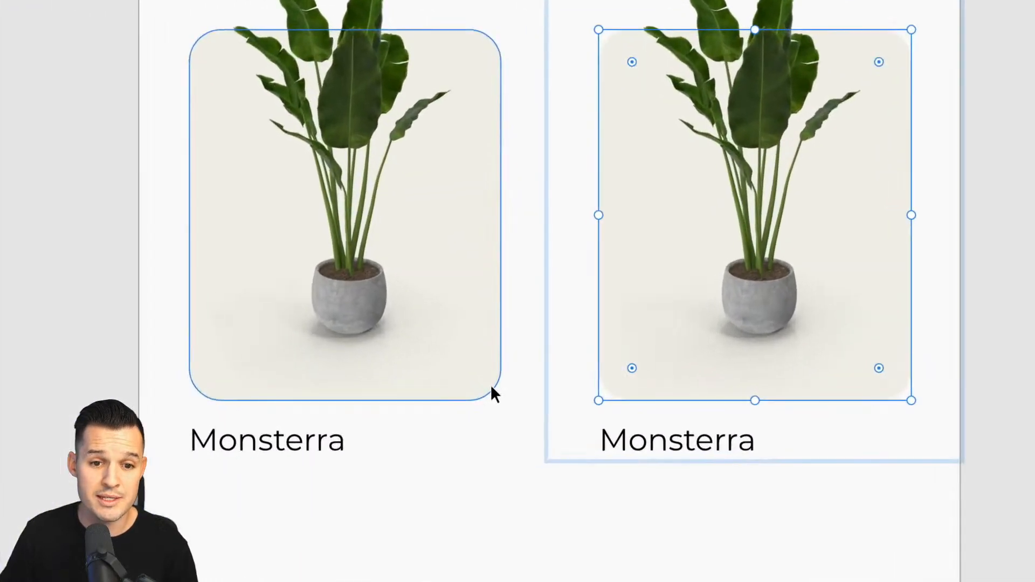
key("alt")
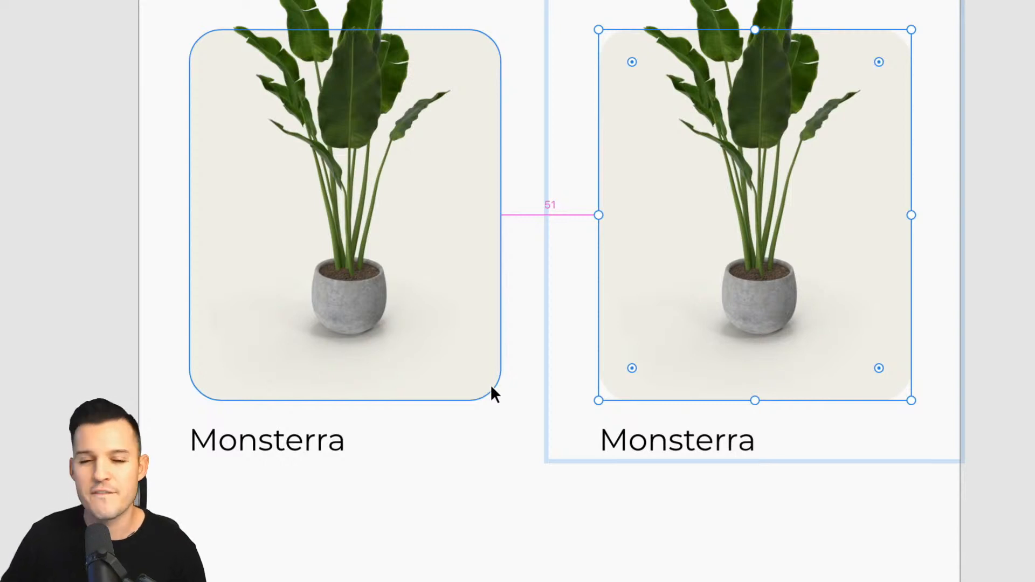
key("alt")
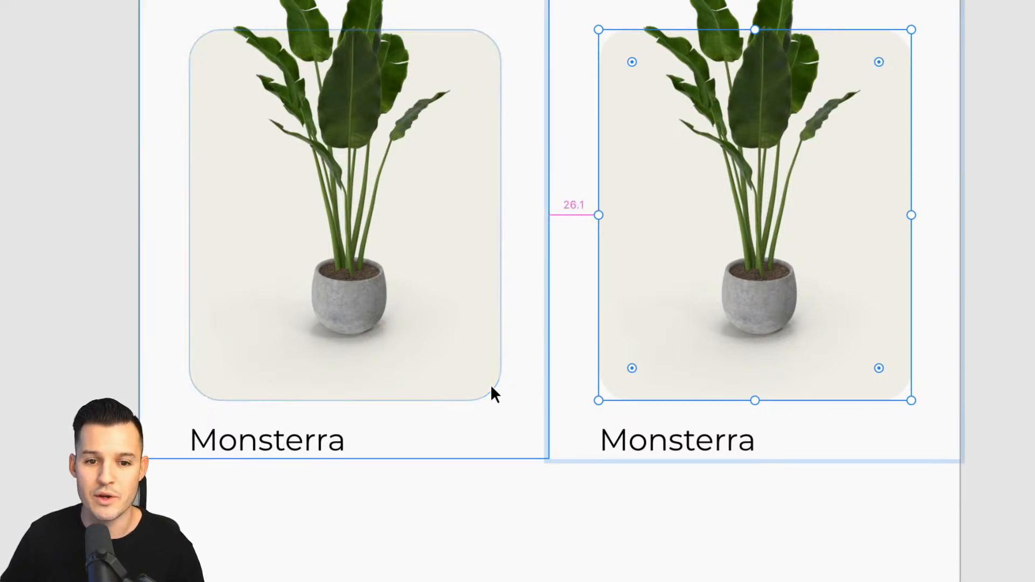
key("alt+super")
key("alt")
key("alt+super")
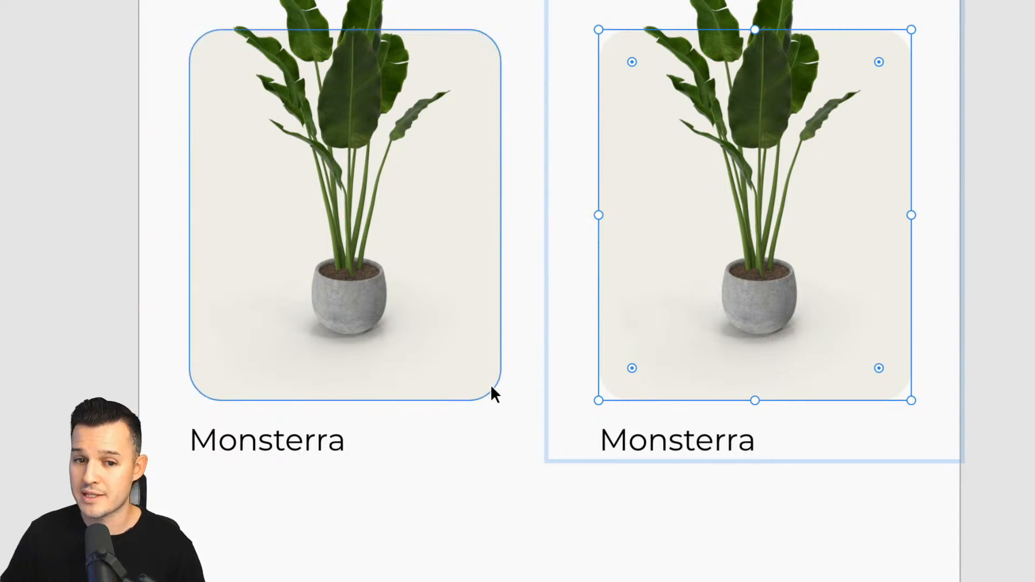
key("super")
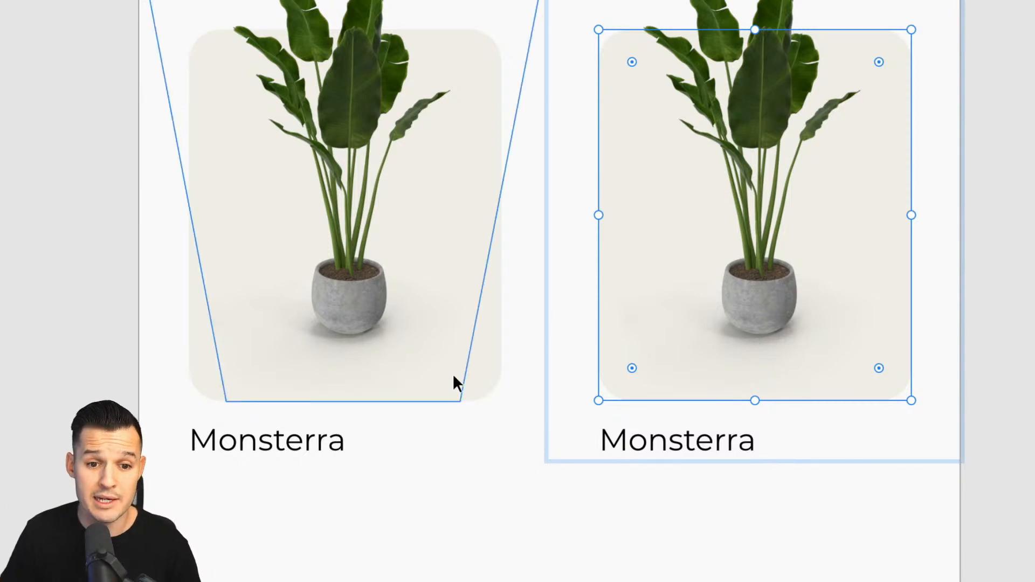
key("alt")
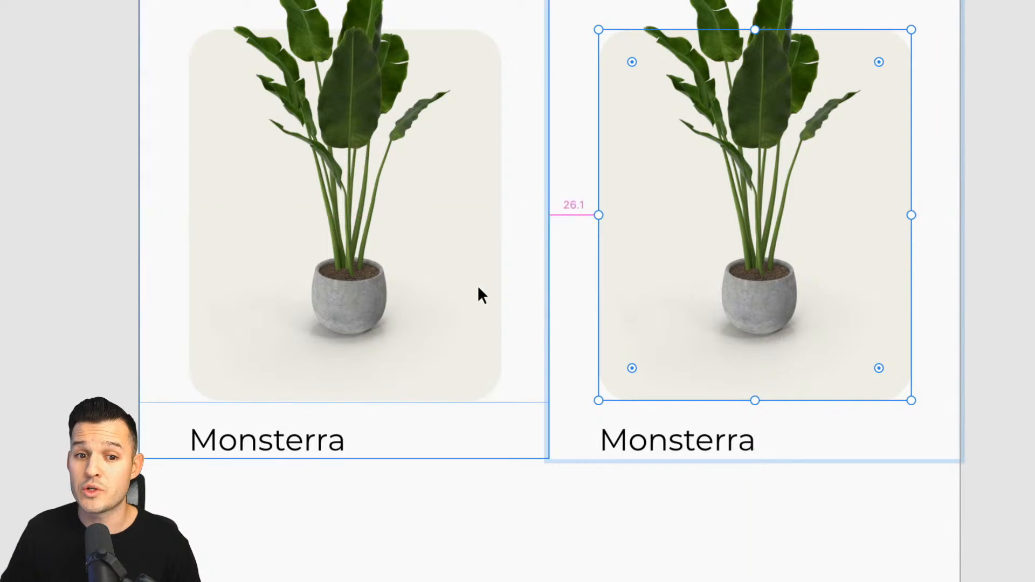
key("super")
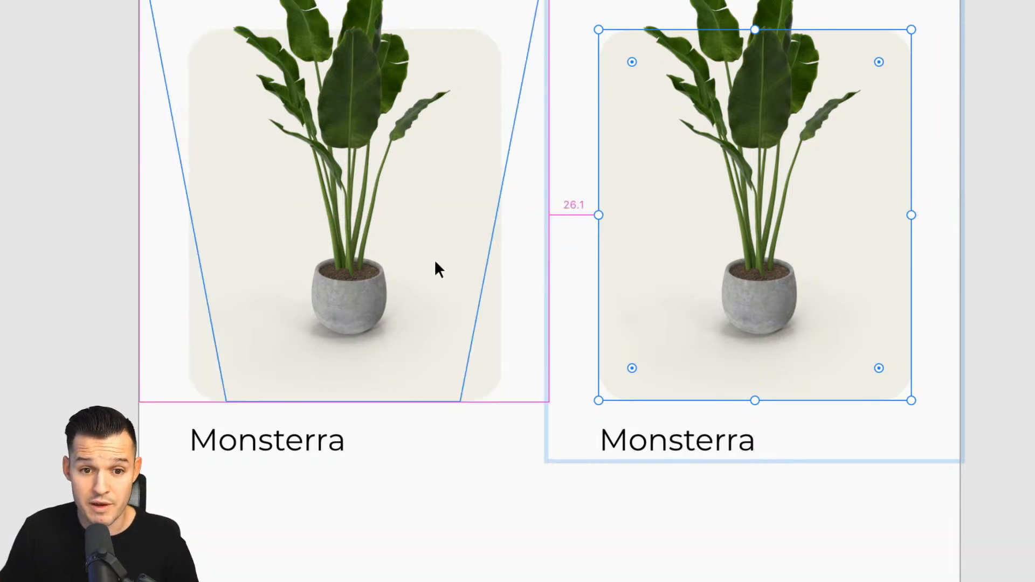
left_click(656, 472)
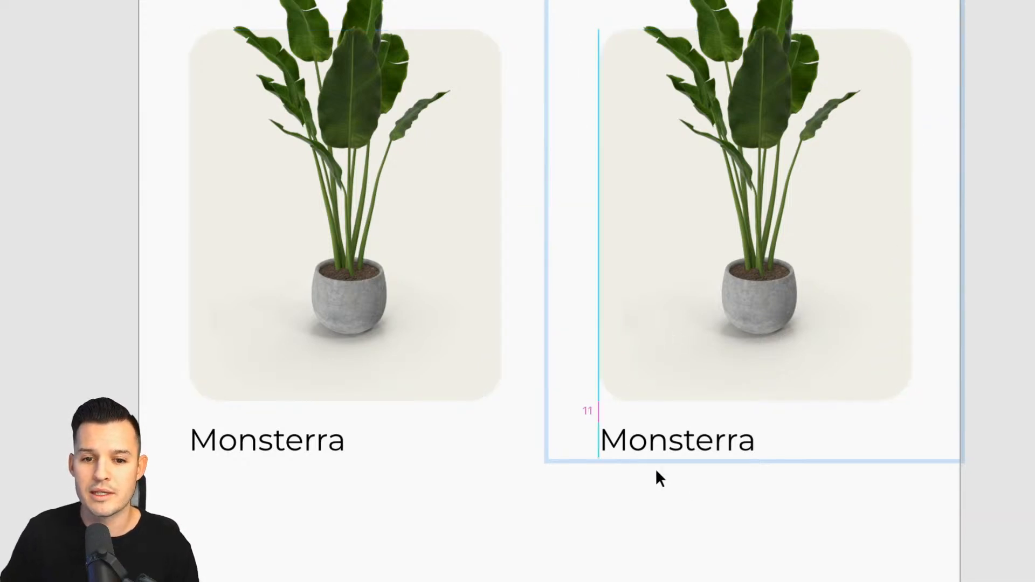
- Move the duplicated plant card closer to the original, leaving a 20 px gap between their backgrounds, and verify the spacing
left_click(726, 383)
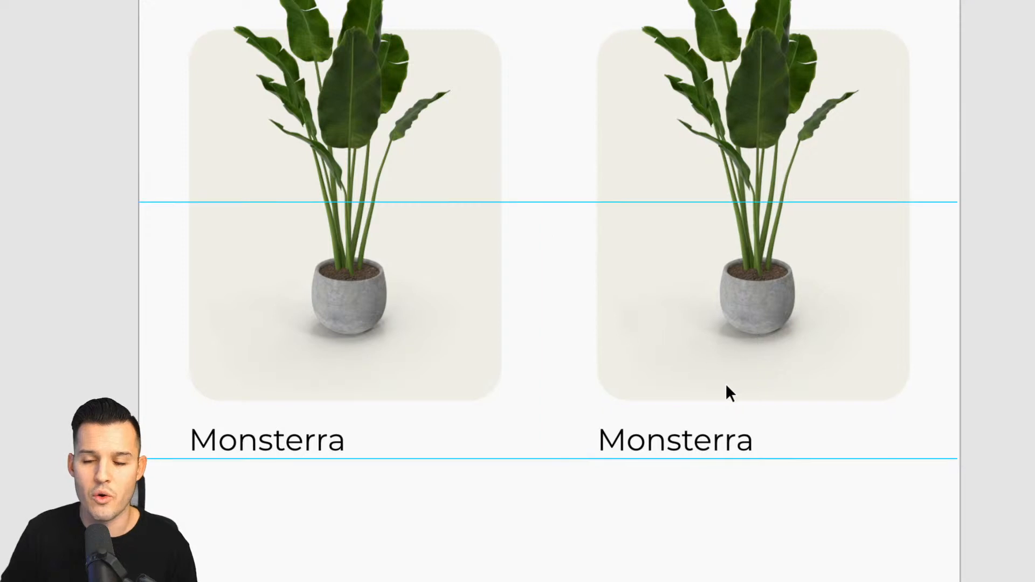
key("super+shift+Left")
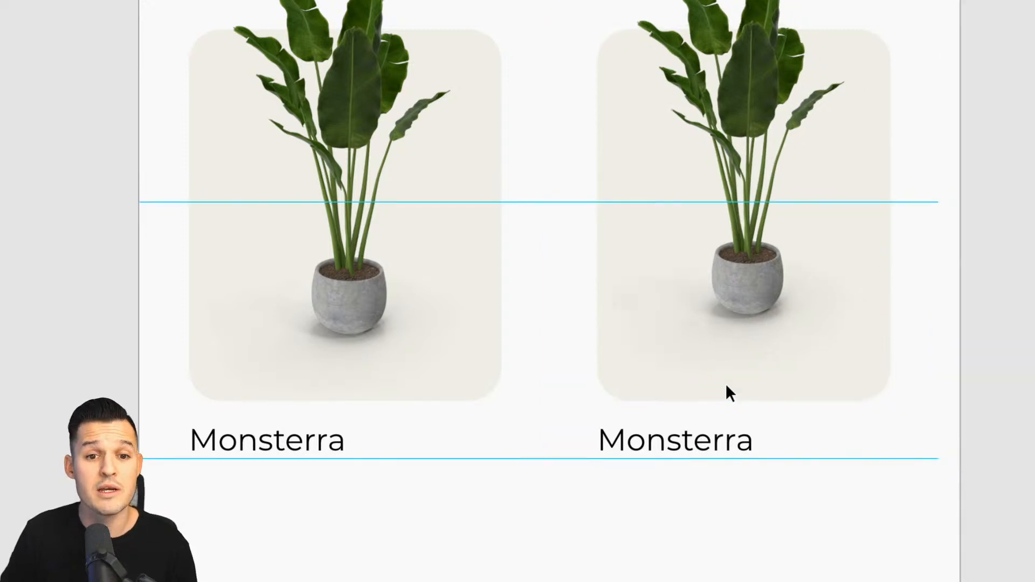
key("super+shift+Right")
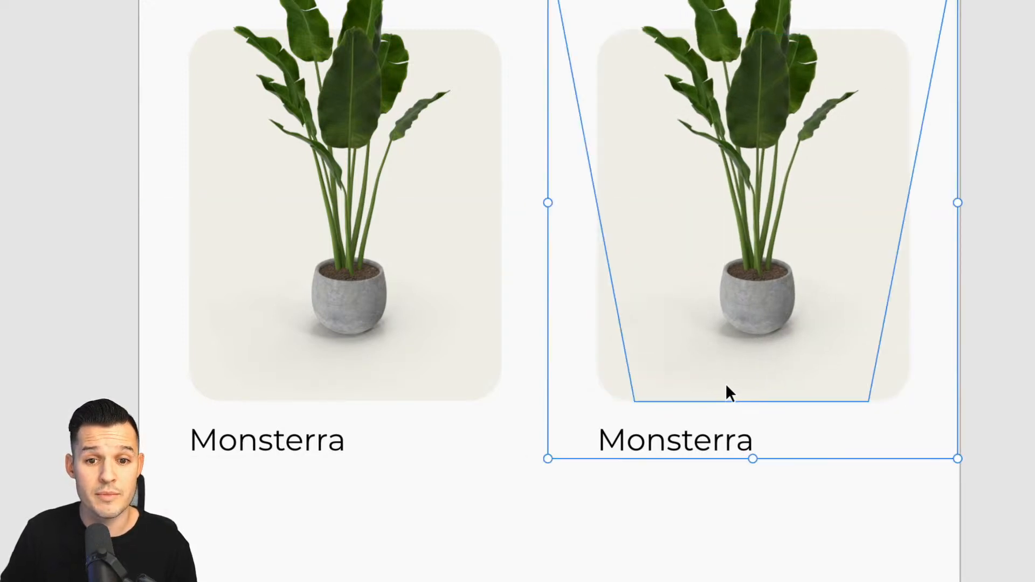
key("shift+Left")
key("shift+Left")
key("shift+Left")
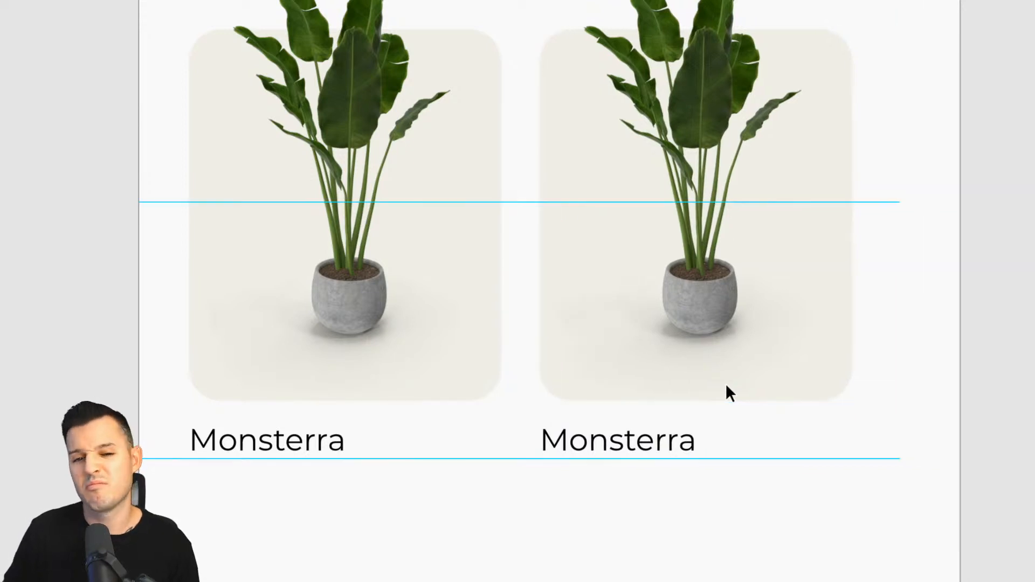
key("alt")
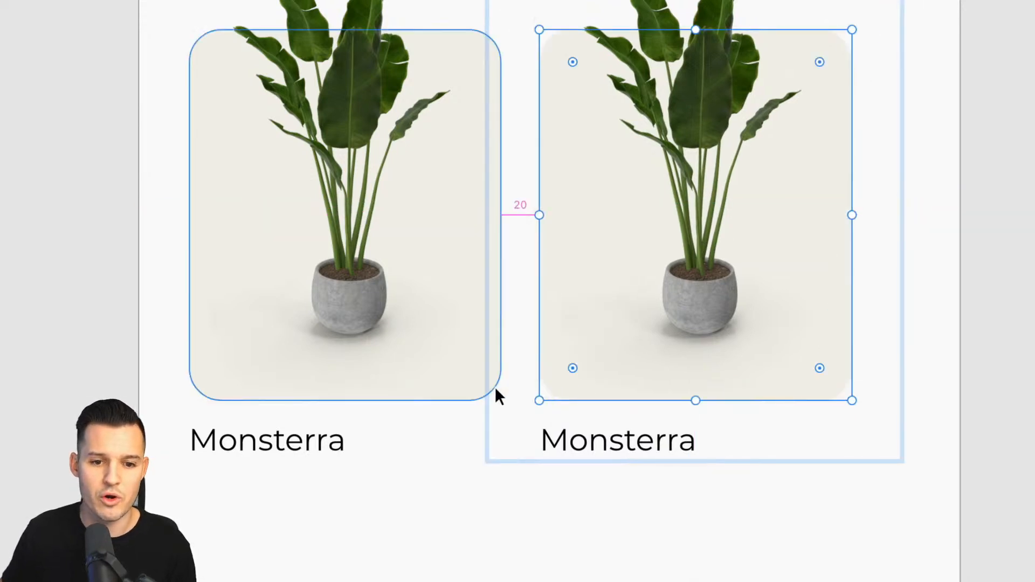
left_click(685, 499)
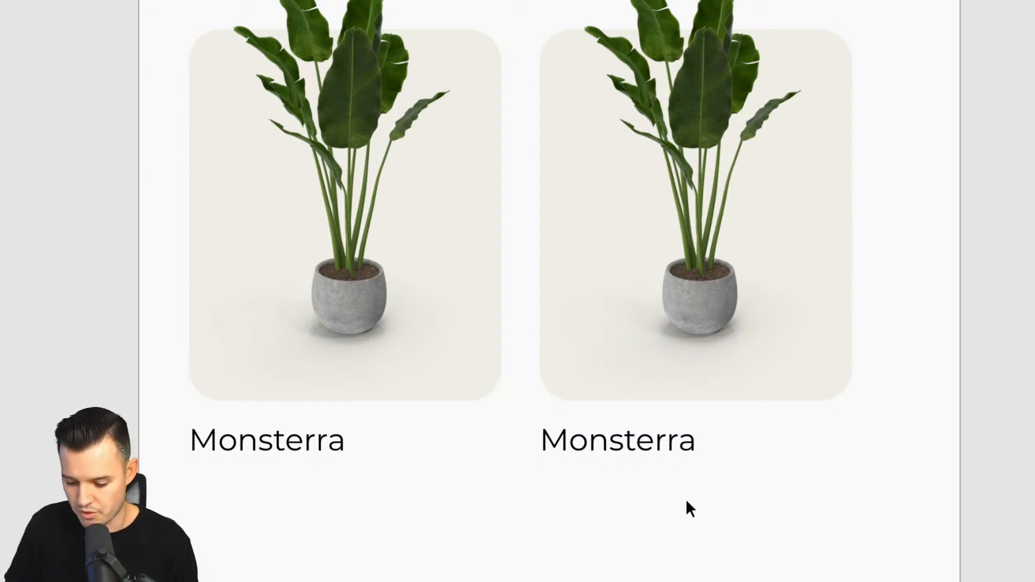
- Group the two Monsterra plant cards together
scroll(685, 499, "down", 5)
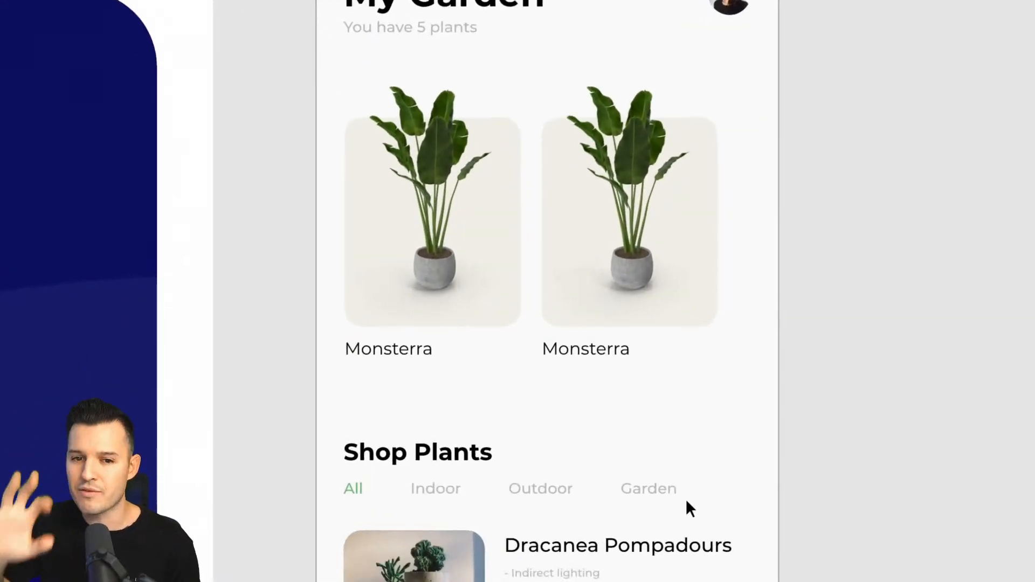
left_click_drag(814, 479, 749, 556)
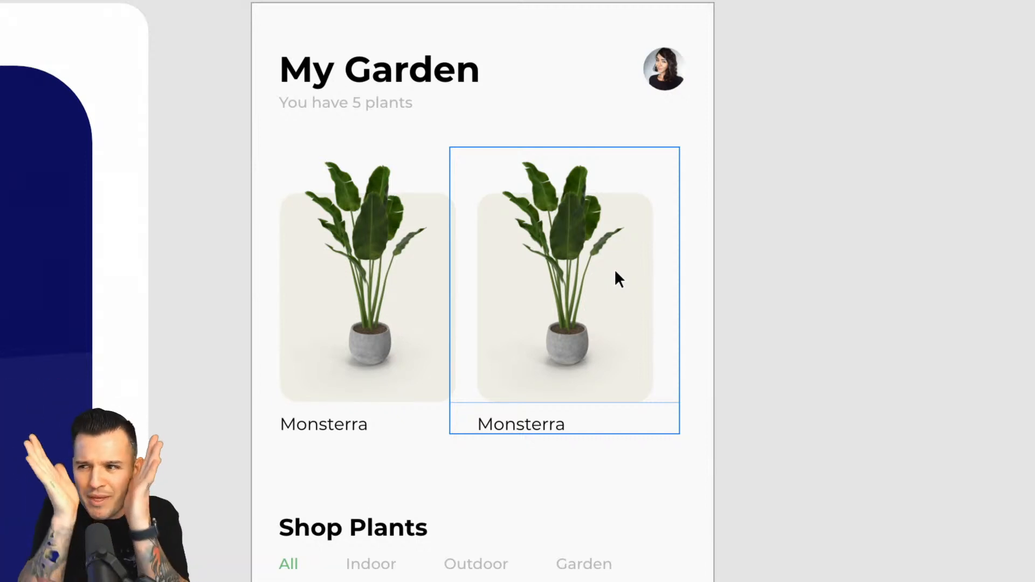
left_click(615, 282)
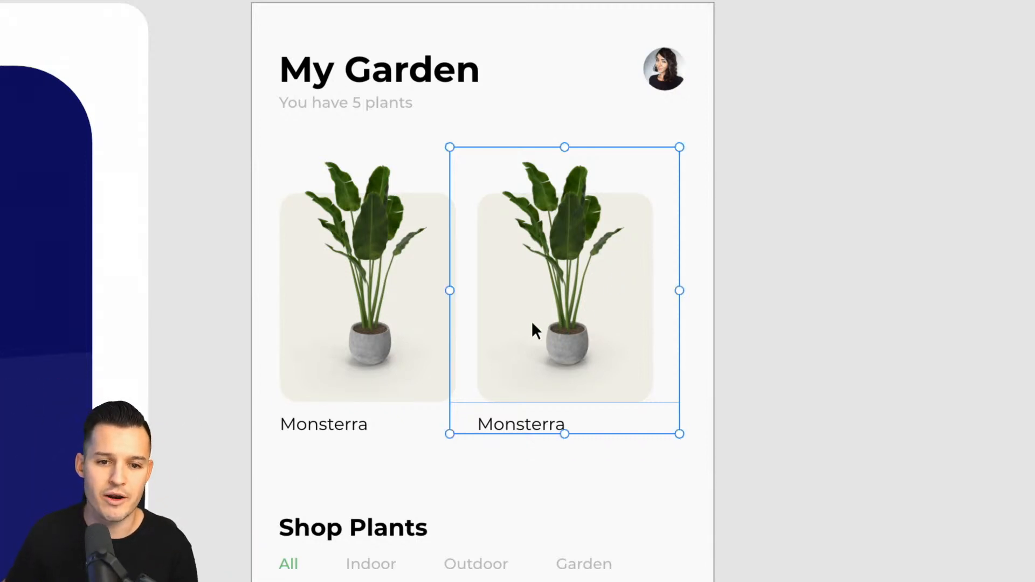
left_click(387, 303, "shift")
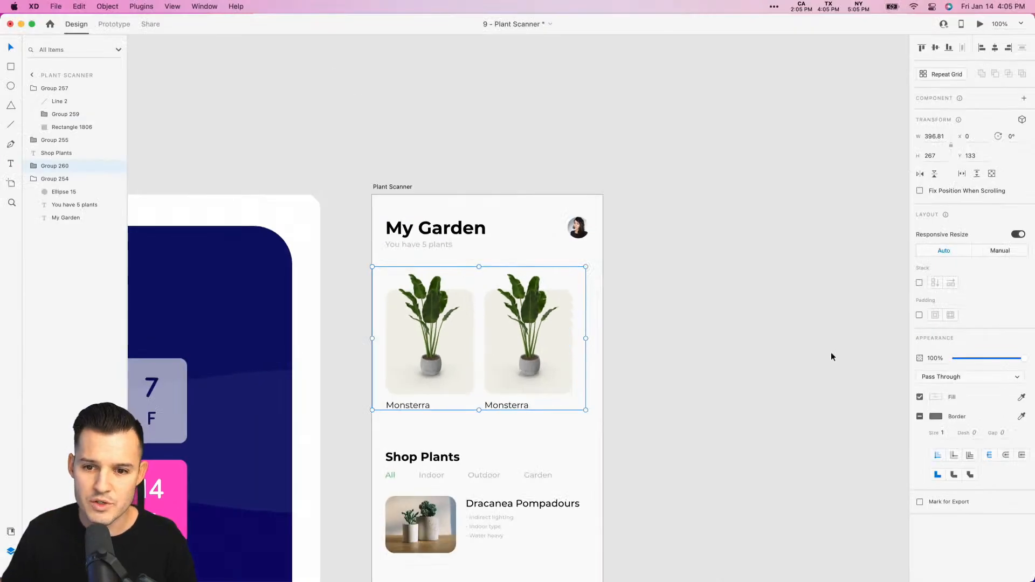
left_click_drag(655, 404, 909, 326)
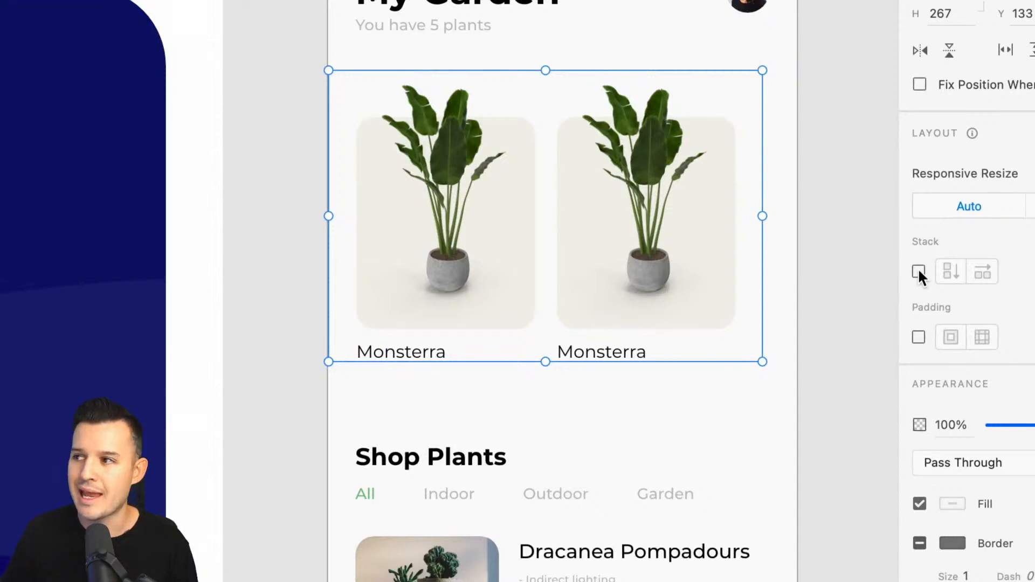
left_click(918, 271)
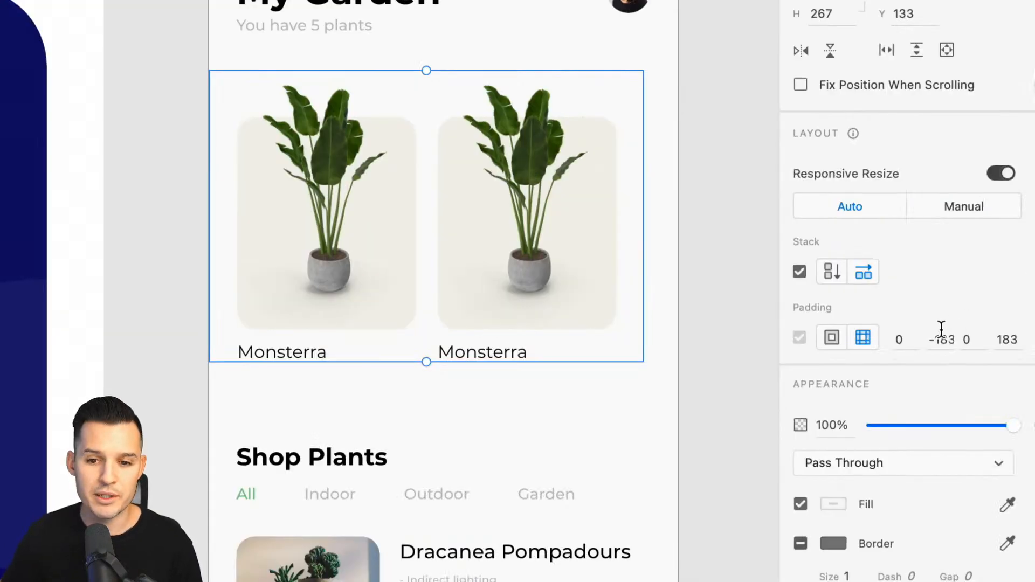
left_click(942, 339)
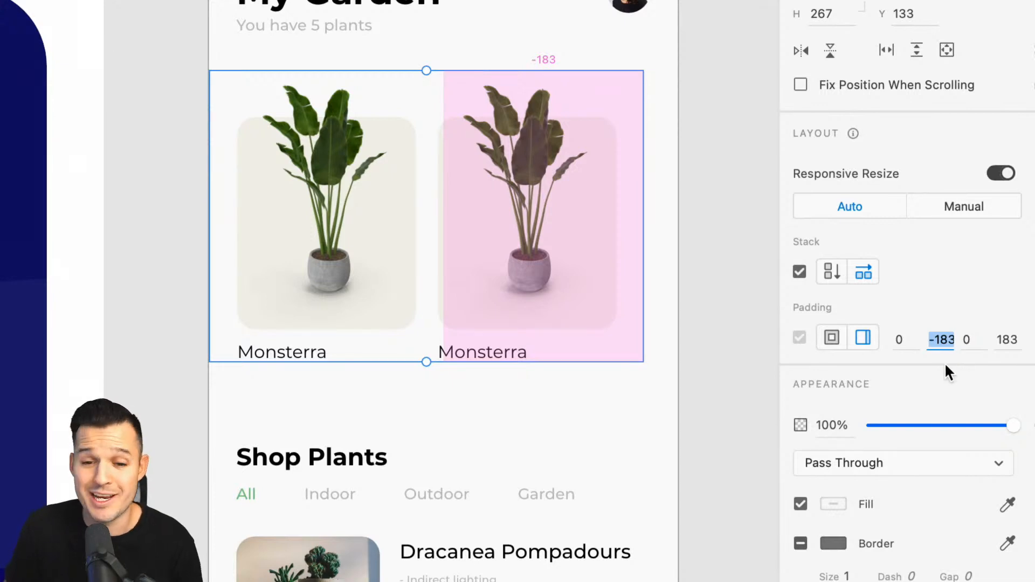
key("shift+Down")
key("shift+Up")
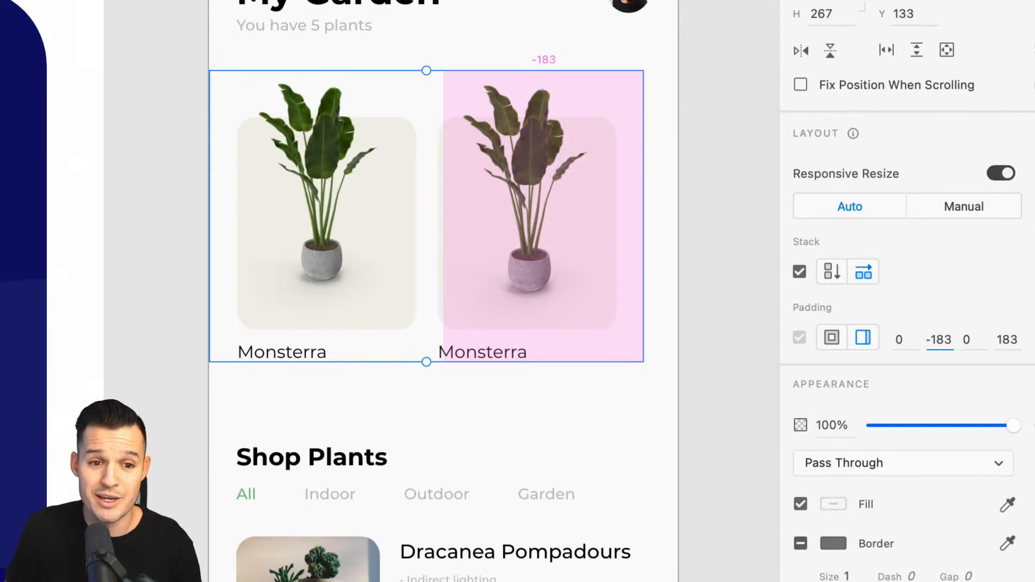
key("super+z")
key("super+z")
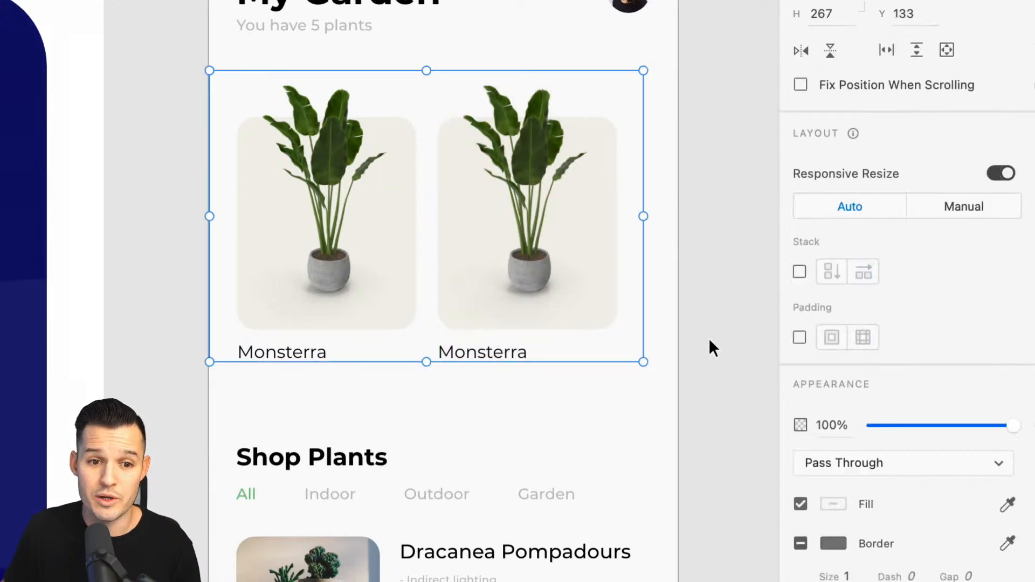
- Turn on a horizontal Stack for the group of plant cards and try duplicating the second card inside it
left_click(793, 270)
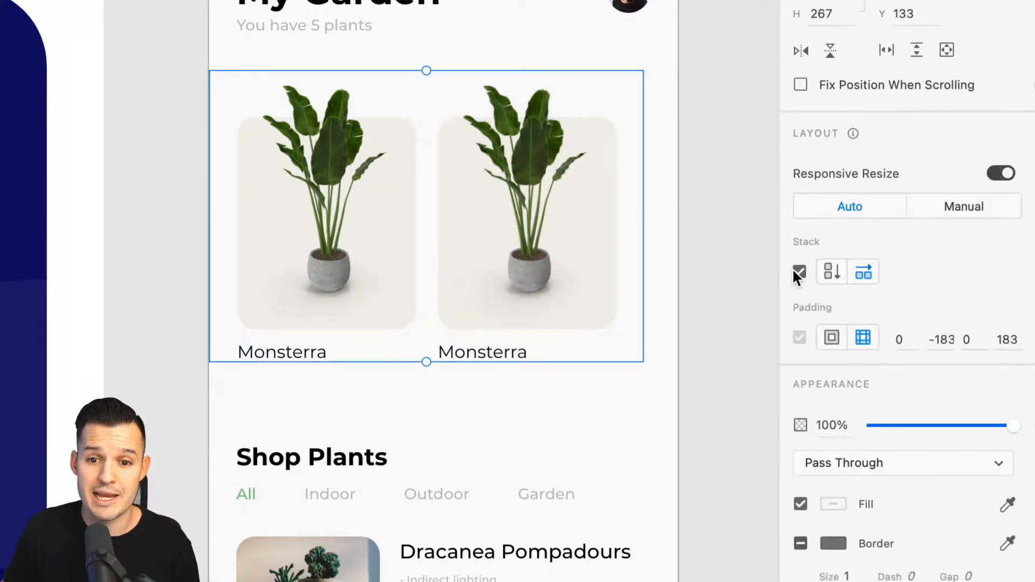
double_click(537, 267)
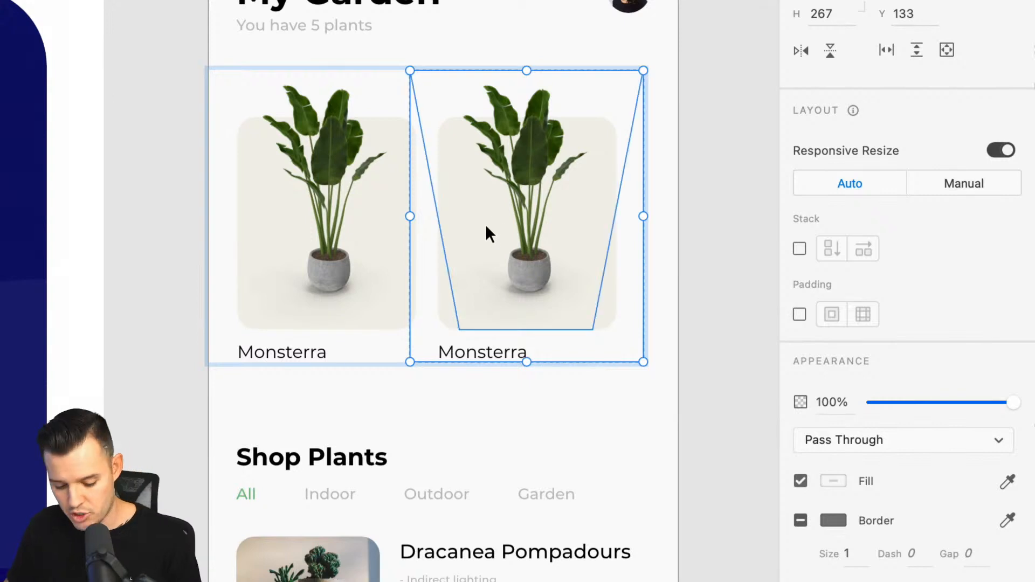
key("super+d")
key("super+z")
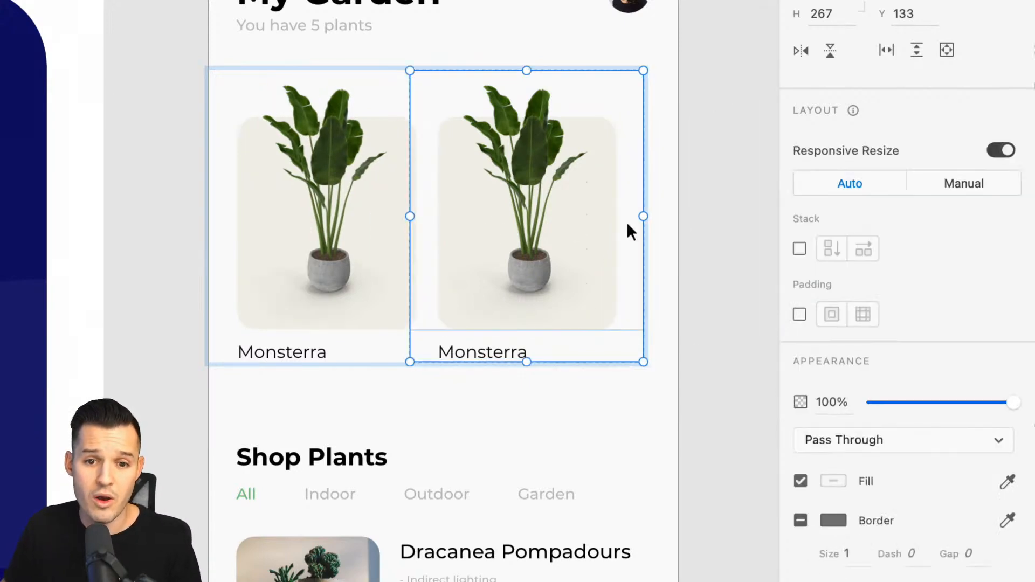
left_click(713, 221)
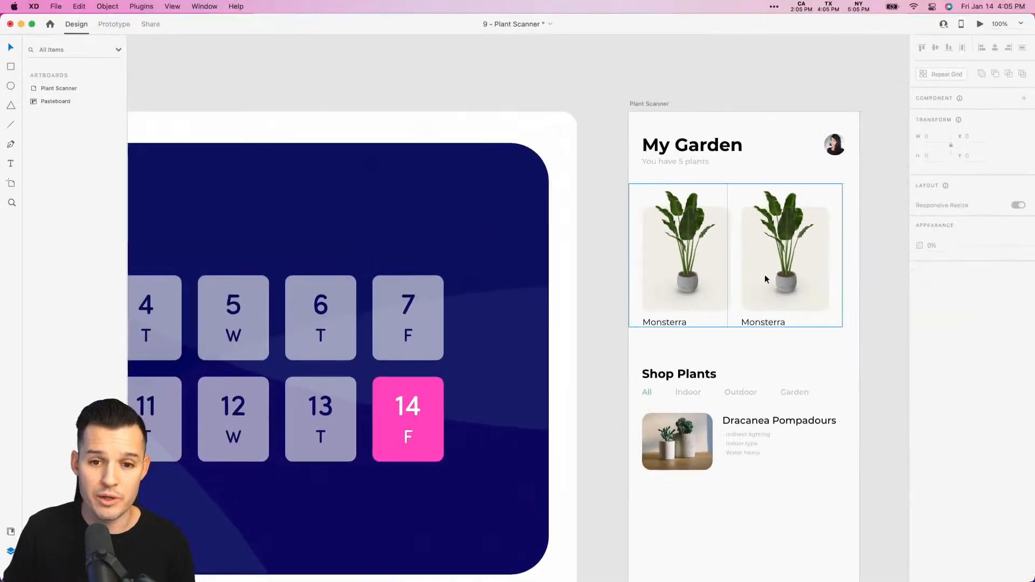
left_click(764, 278)
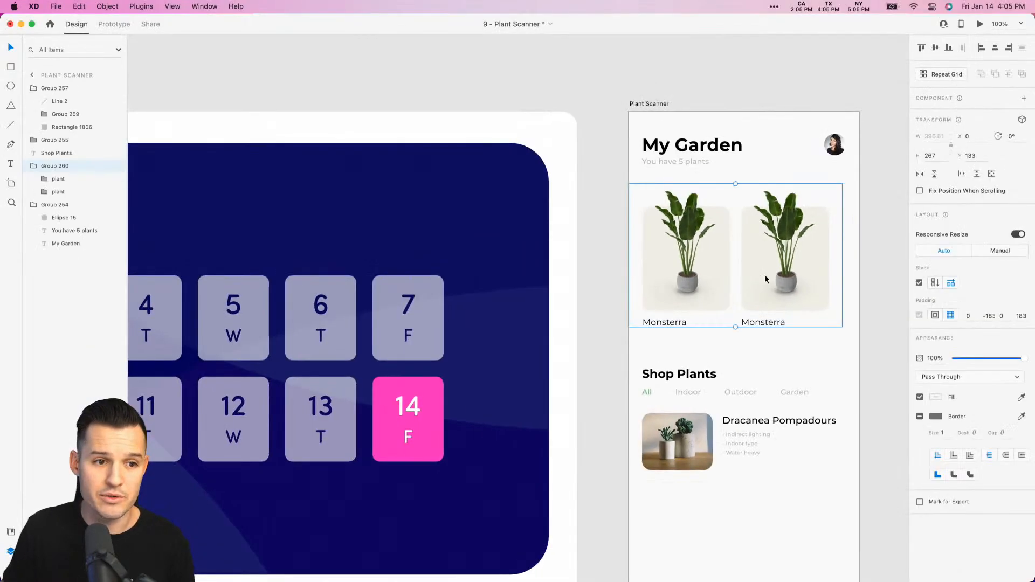
left_click(33, 166)
left_click(31, 179)
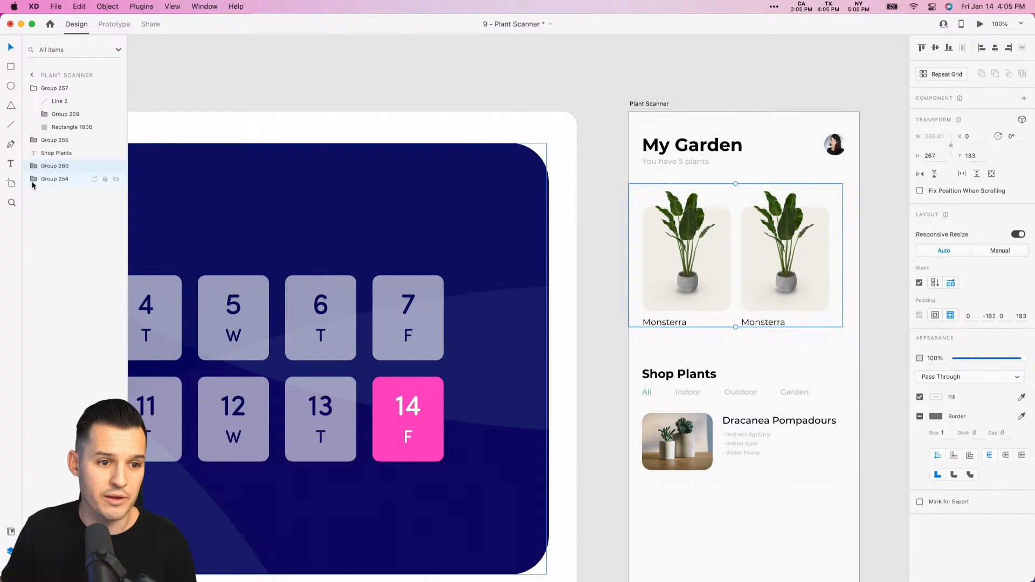
scroll(785, 251, "right", 2)
scroll(783, 248, "left", 2)
double_click(781, 246)
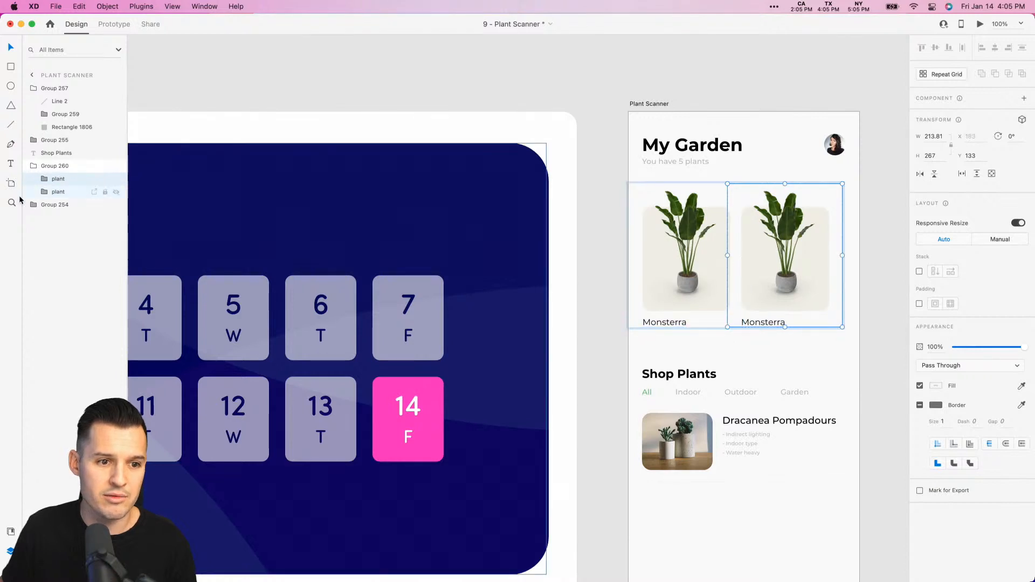
- Rename the layer group holding the My Garden title and avatar as "header"
left_click(44, 206)
double_click(44, 206)
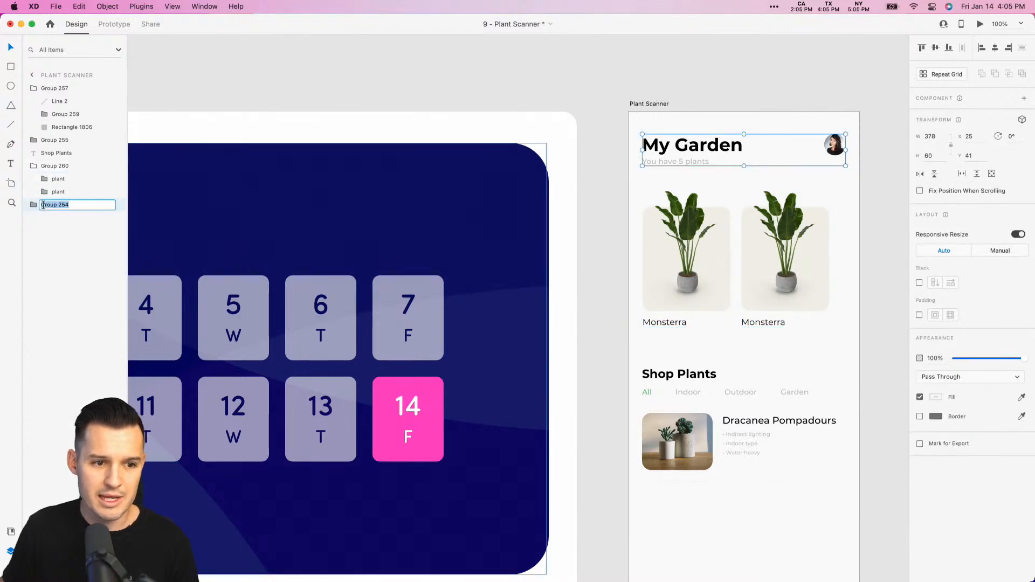
type("header")
key("Return")
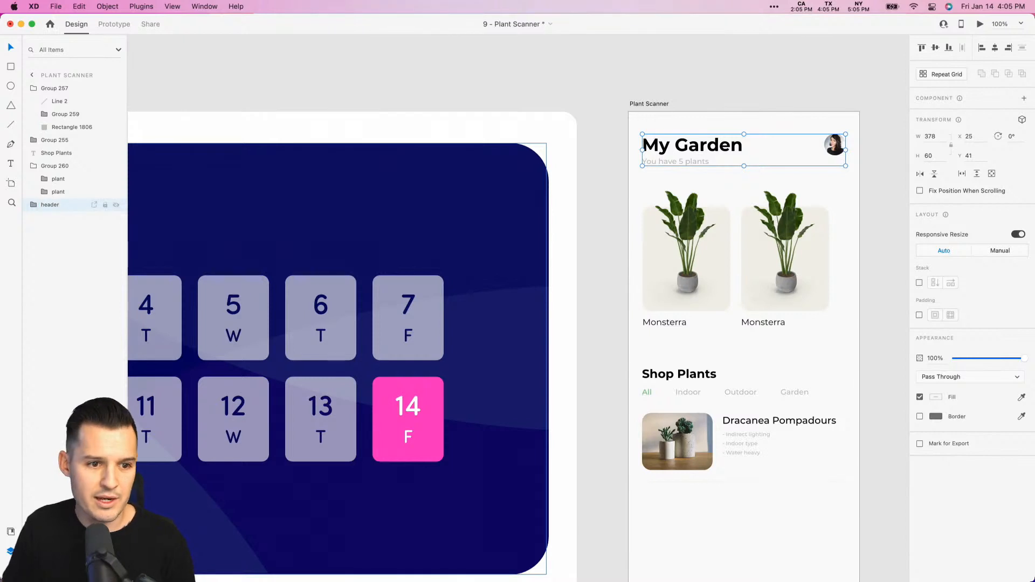
- Move one plant card out of the stacked card group in the layer order and delete the stacked group
left_click(887, 241)
left_click_drag(887, 240, 766, 264)
key("z")
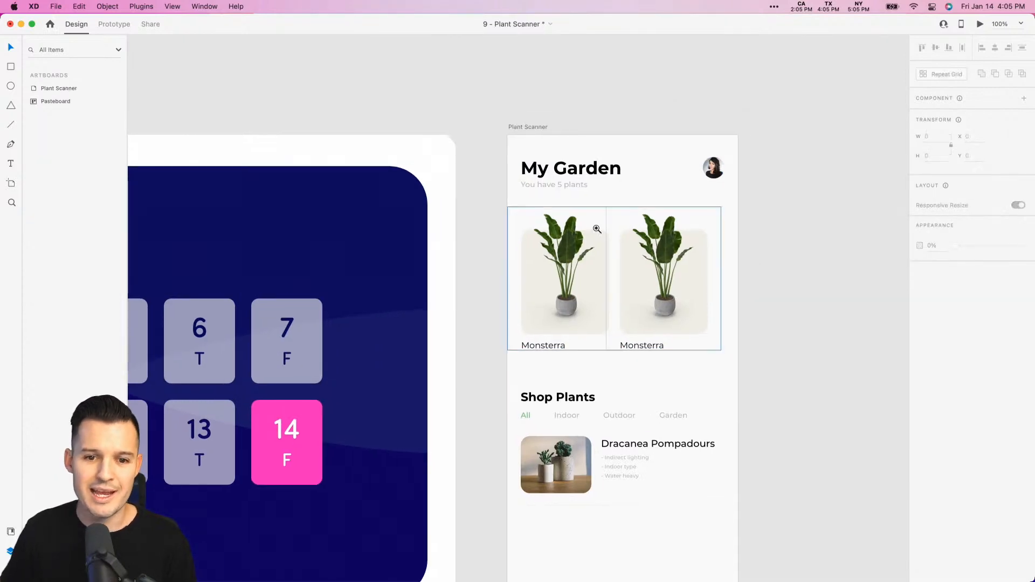
left_click_drag(471, 194, 746, 369)
left_click(631, 325)
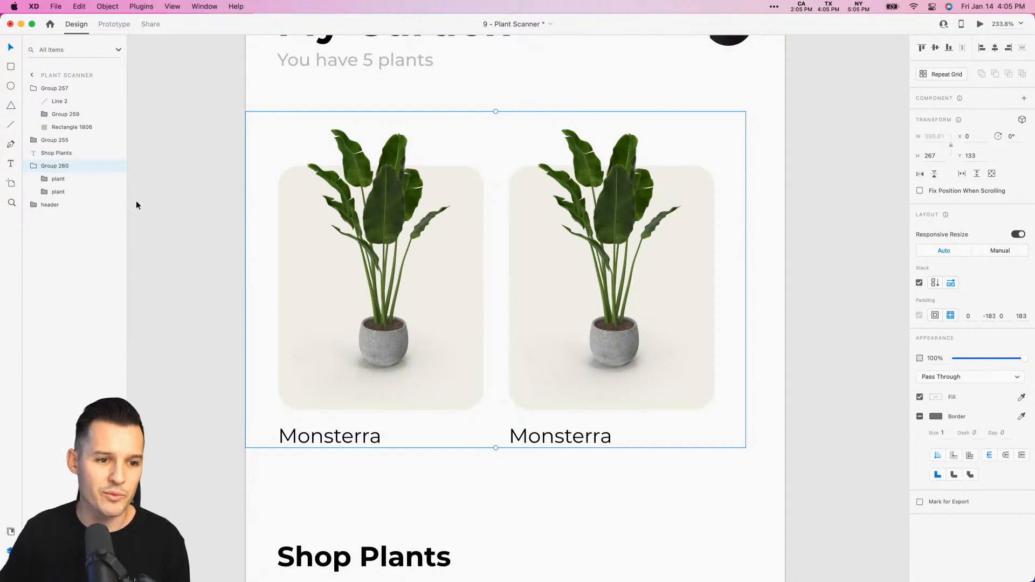
left_click(51, 181)
left_click(51, 182)
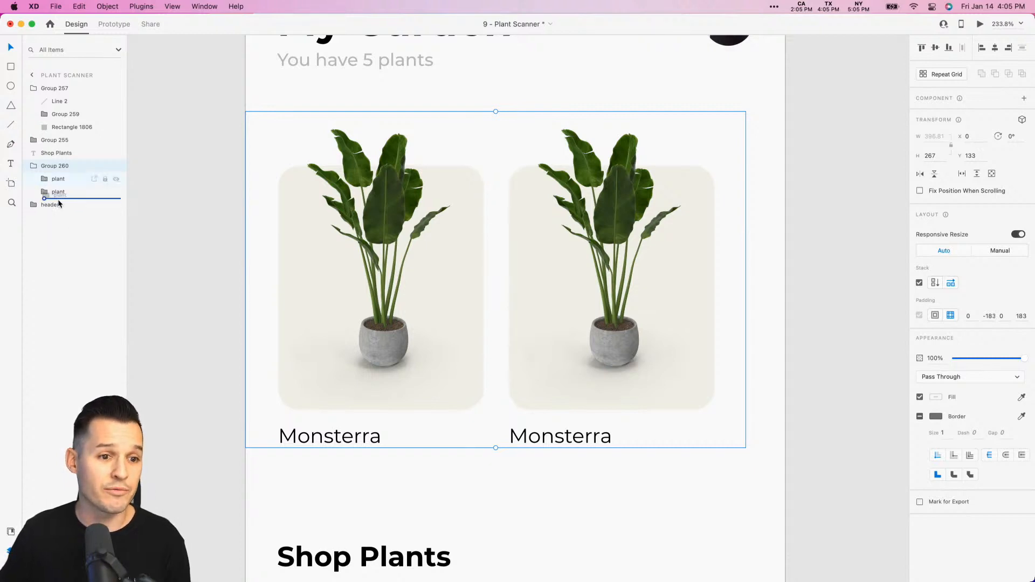
left_click_drag(58, 200, 56, 237)
left_click(57, 169)
key("Delete")
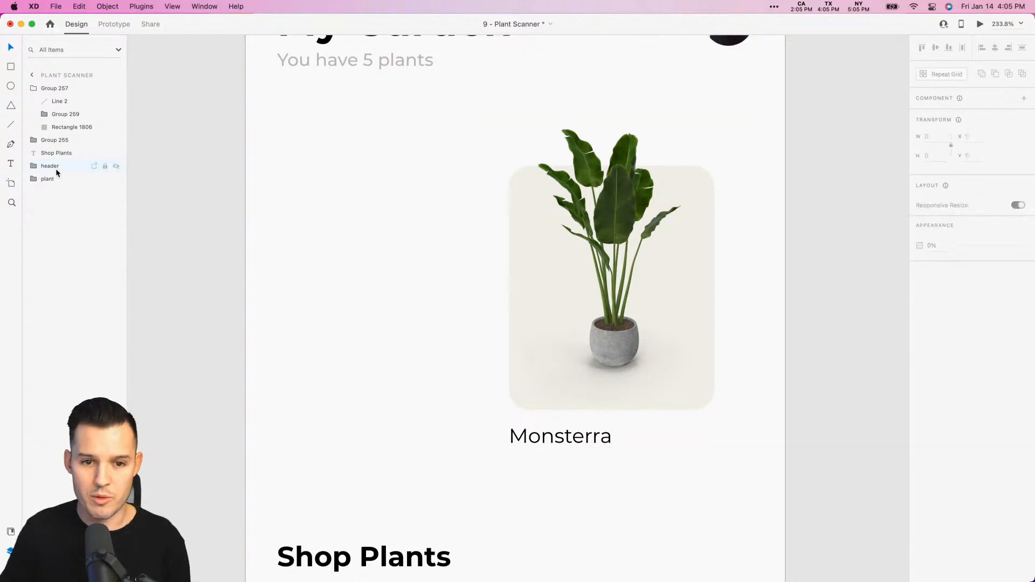
- Duplicate the remaining plant card into a row of three cards starting at X 0, offset 180 px each, and group them
left_click_drag(578, 249, 750, 284)
left_click(652, 278, "shift")
left_click(458, 268, "shift")
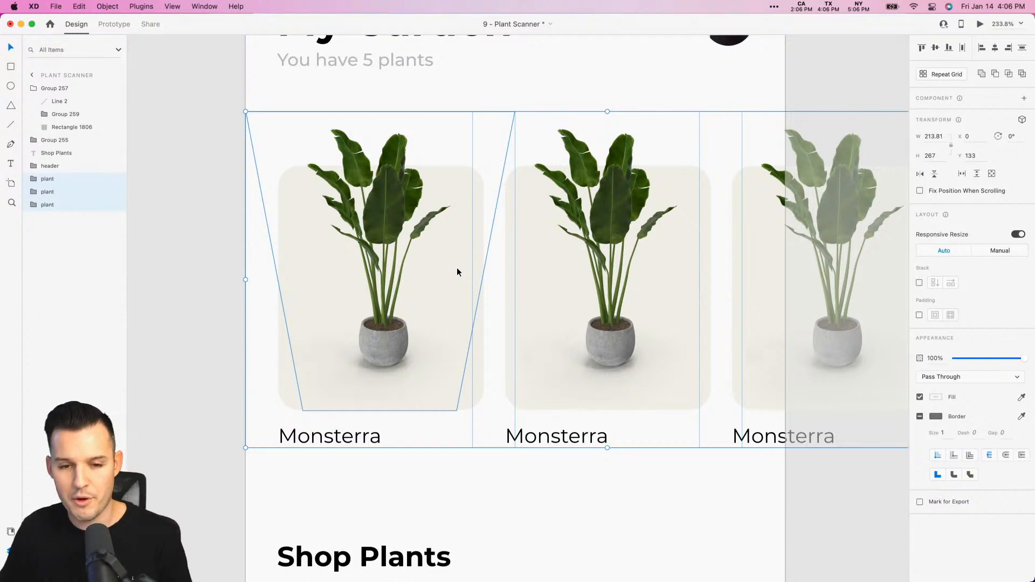
key("super+g")
key("super+minus")
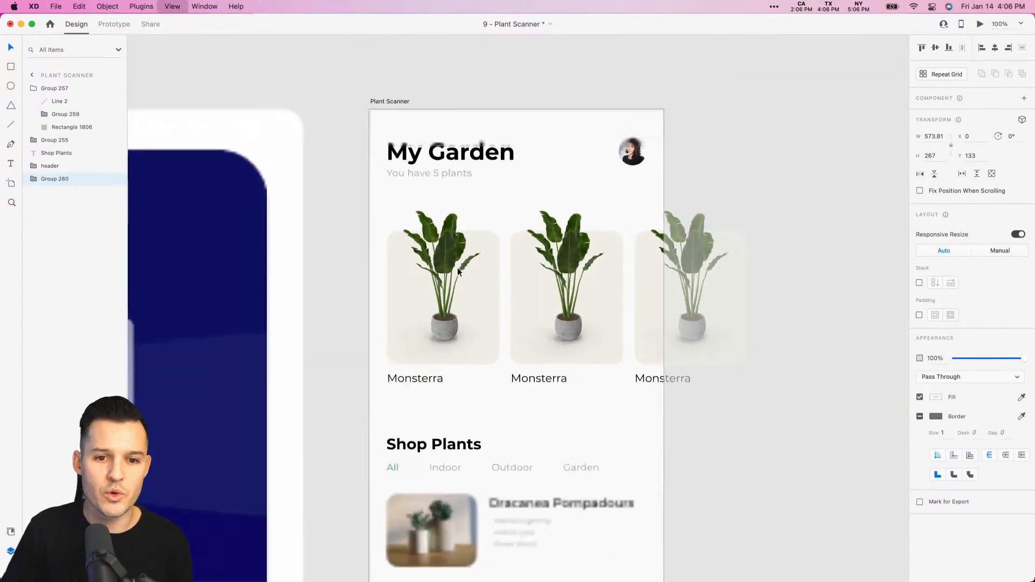
- Replace the plant image in the second card with Potted Plant.H03.2k.png from the desktop
scroll(754, 428, "right", 4)
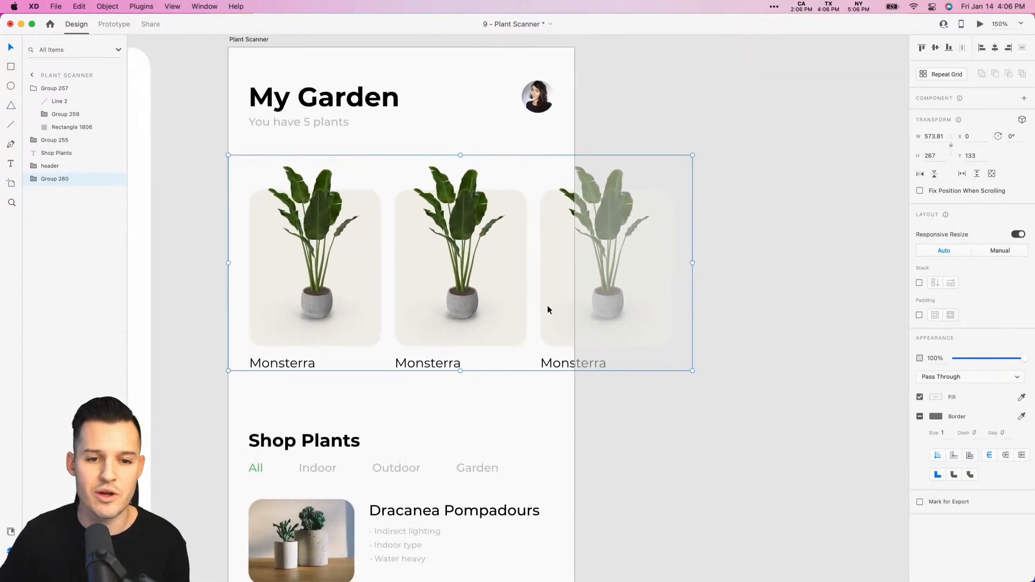
left_click(455, 219, "super")
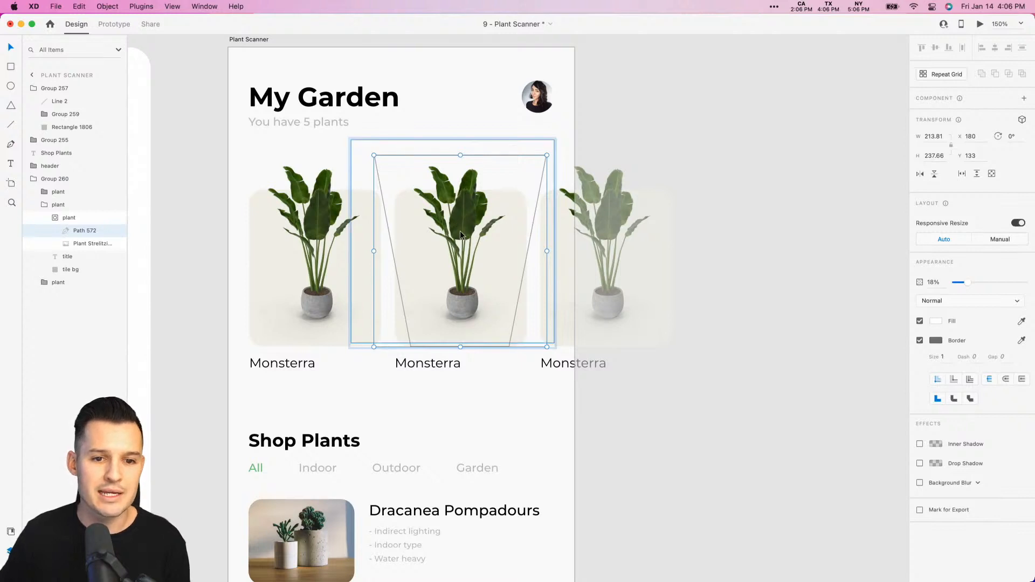
left_click(460, 231, "super")
left_click_drag(1032, 289, 947, 289)
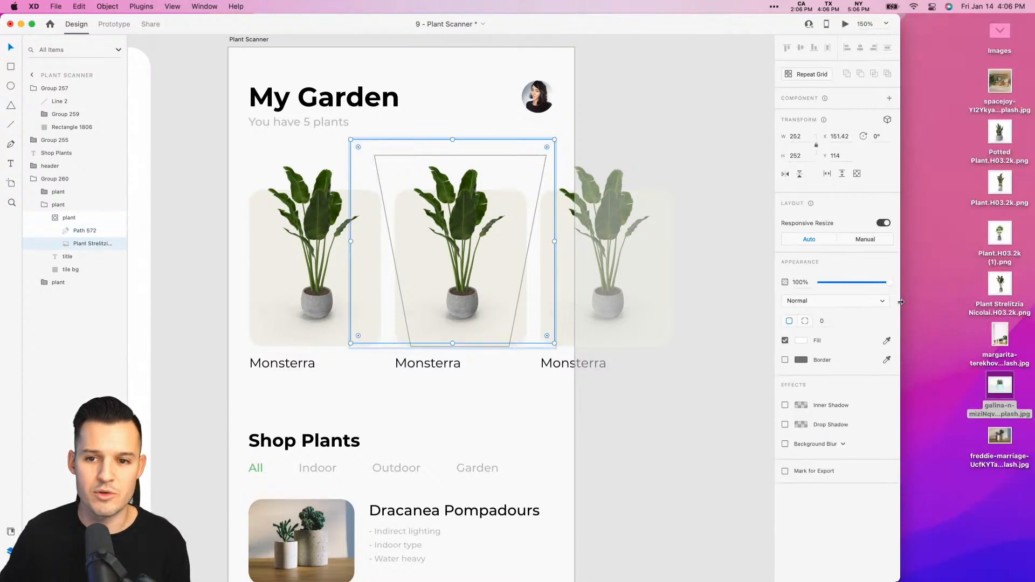
left_click_drag(1004, 133, 442, 240)
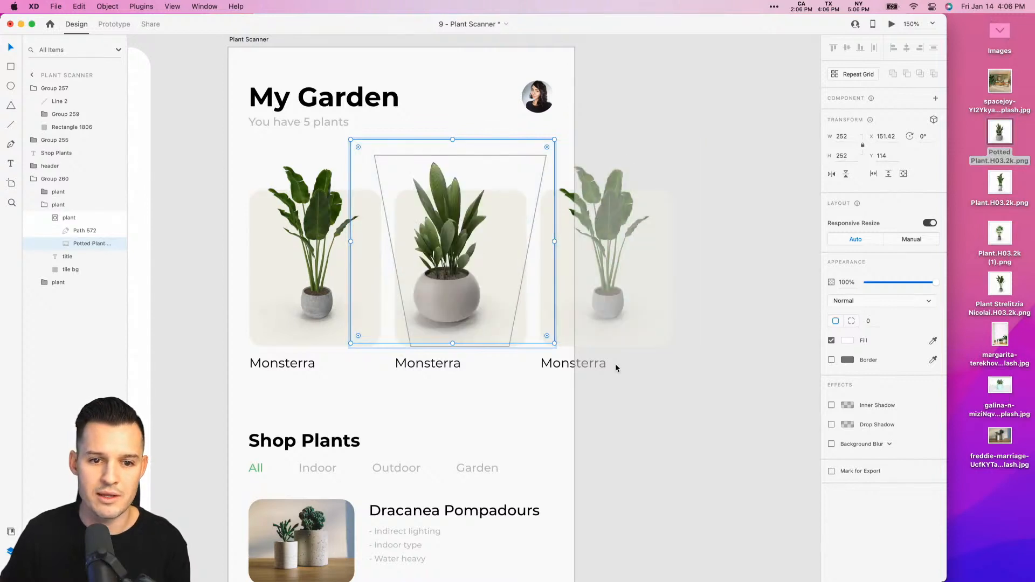
left_click(441, 268, "super")
left_click(442, 269, "super")
left_click(445, 263, "super")
- Slide the card row left to about X -131 and replace the third card's plant image with Plant.H03.2k (1).png
left_click_drag(447, 268, 376, 269)
left_click(736, 264)
left_click(518, 222, "super")
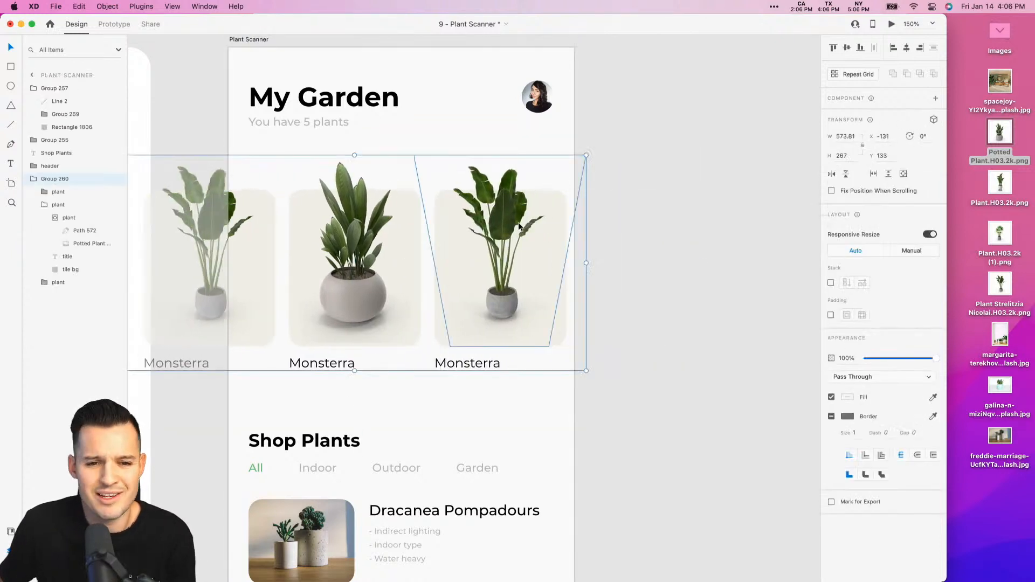
left_click(504, 243)
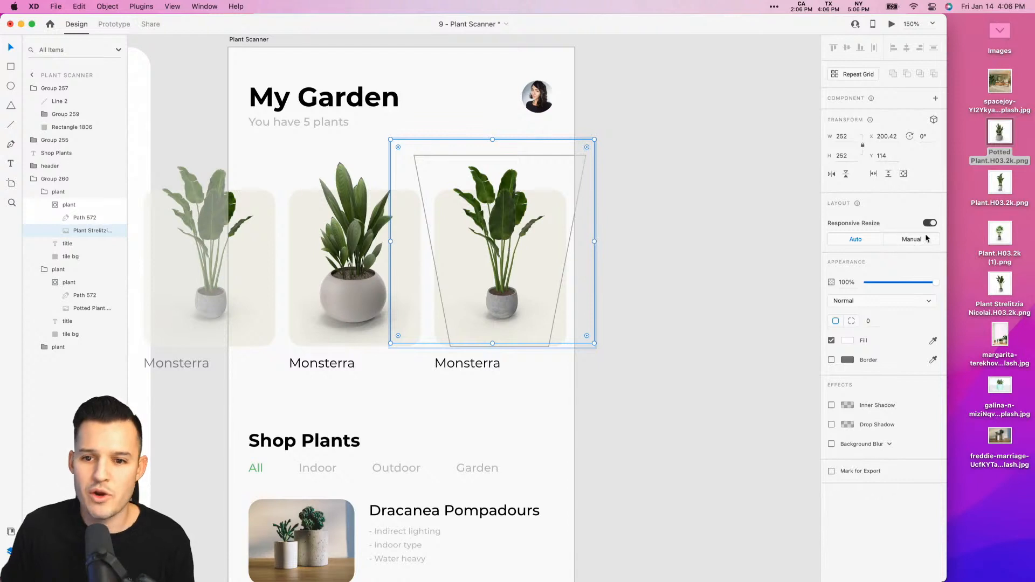
left_click_drag(1011, 239, 563, 244)
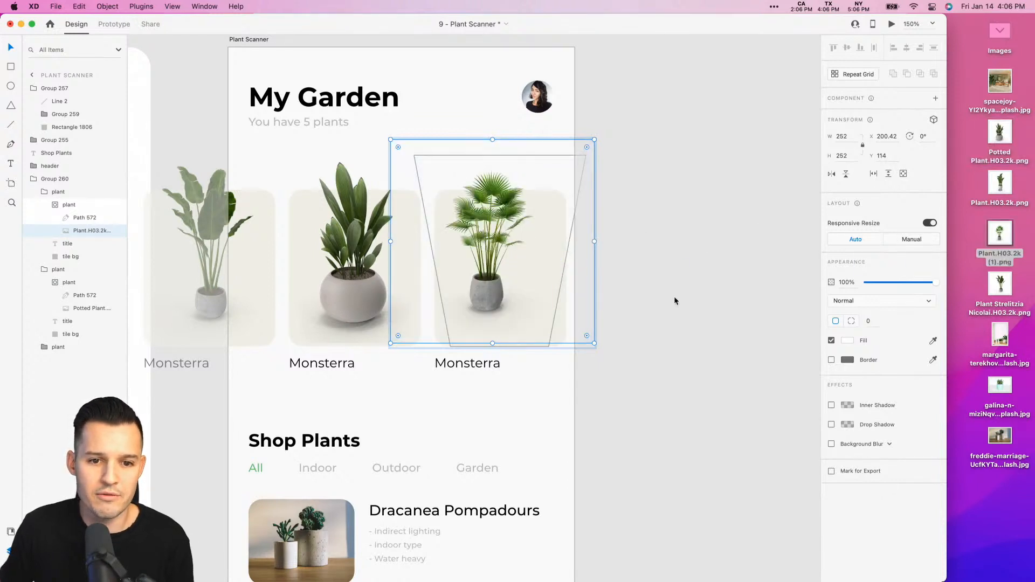
- Return the card row to the artboard's left edge and duplicate the third card beside it as a fourth card at X 546
left_click(719, 273)
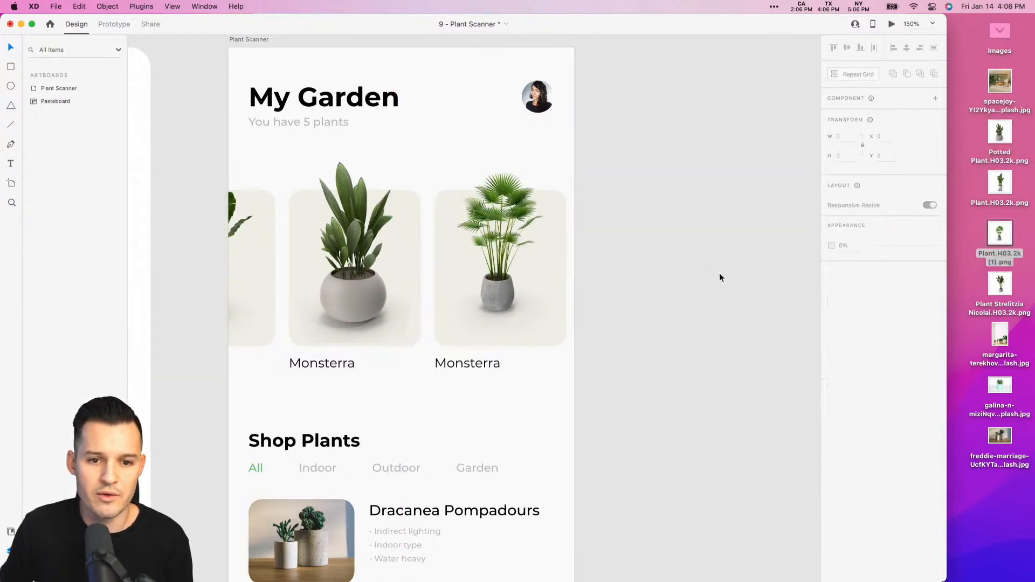
left_click_drag(501, 270, 414, 275)
double_click(569, 265)
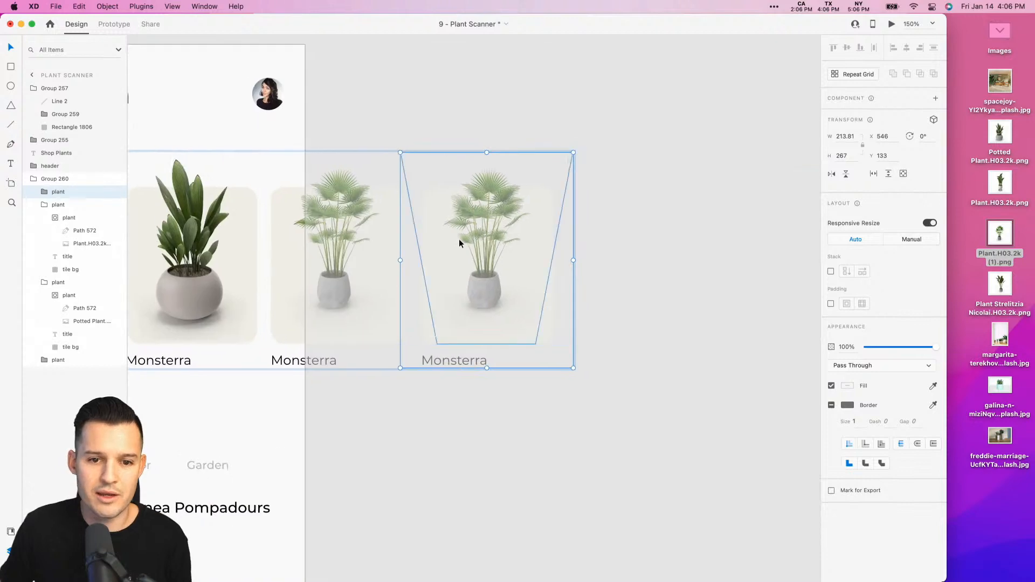
- Replace the fourth card's image with Plant.H03.2k.png after trying Plant Strelitzia Nicolai.H03.2k.png
left_click(458, 238, "super")
left_click_drag(1000, 286, 473, 225)
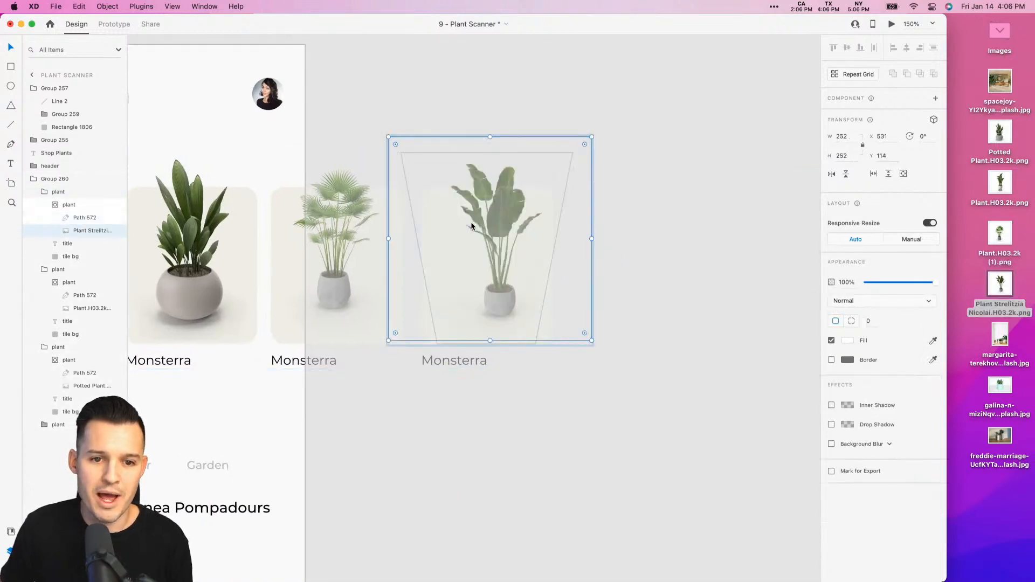
left_click_drag(420, 437, 558, 447)
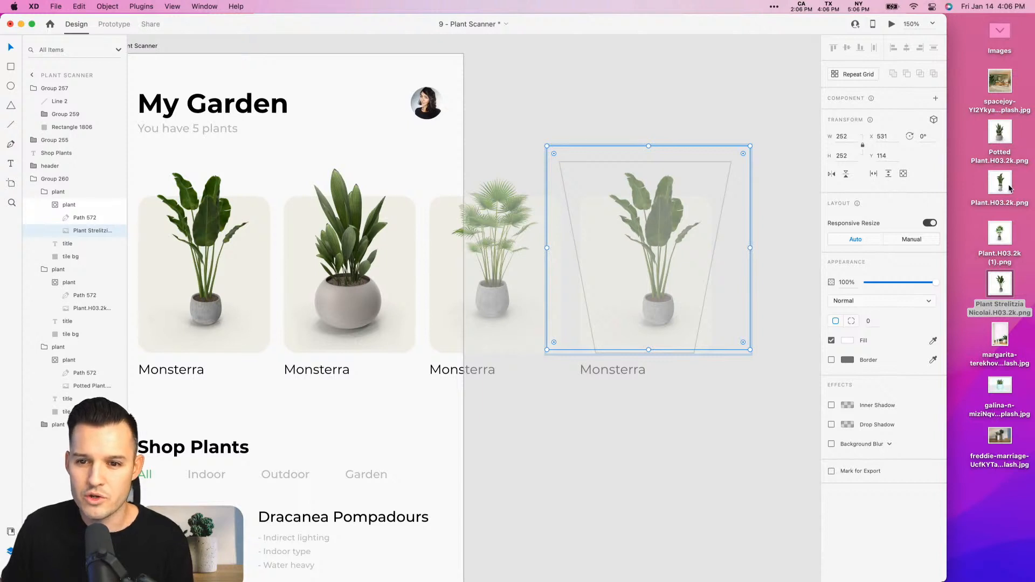
left_click_drag(1002, 192, 678, 305)
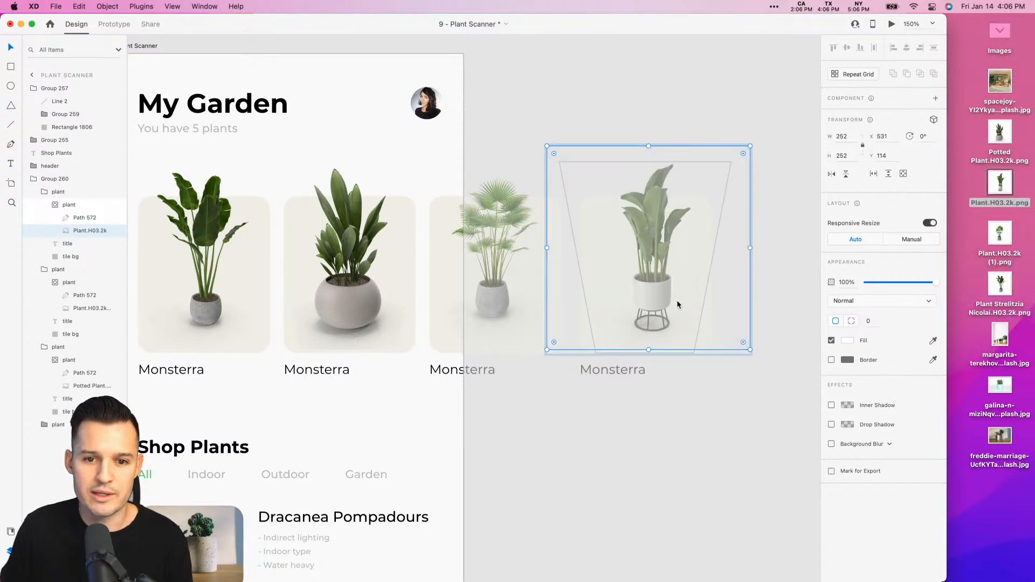
left_click(651, 447)
- Change the second plant card's title to "Ficus"
left_click(418, 303)
scroll(528, 280, "left", 5)
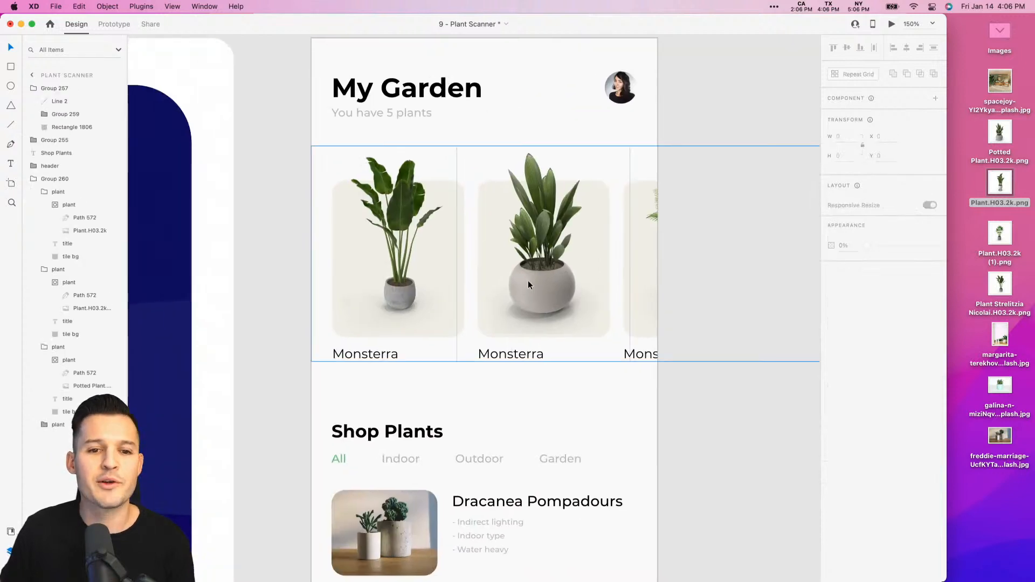
left_click(525, 377)
double_click(509, 358)
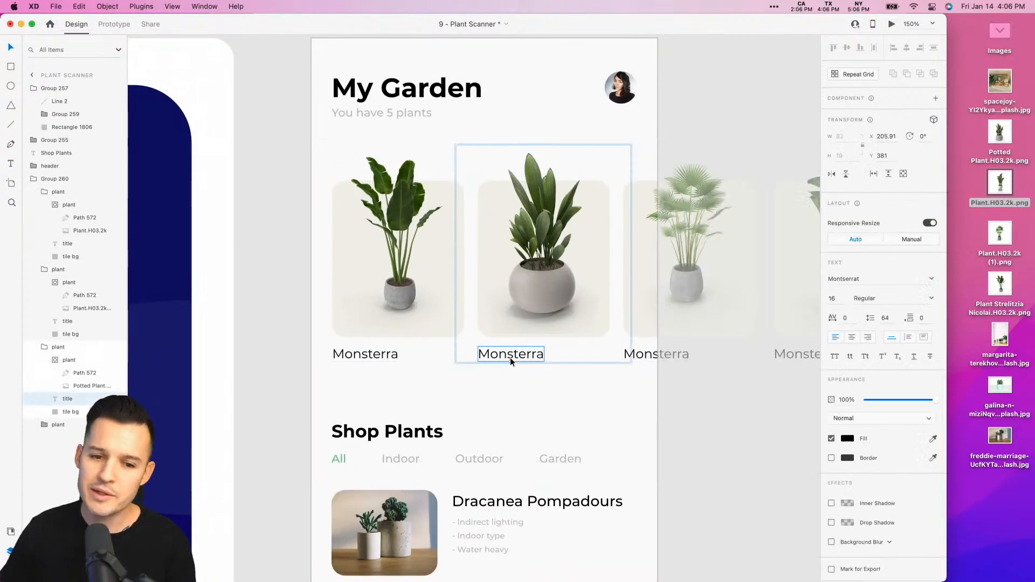
double_click(510, 357)
type("F")
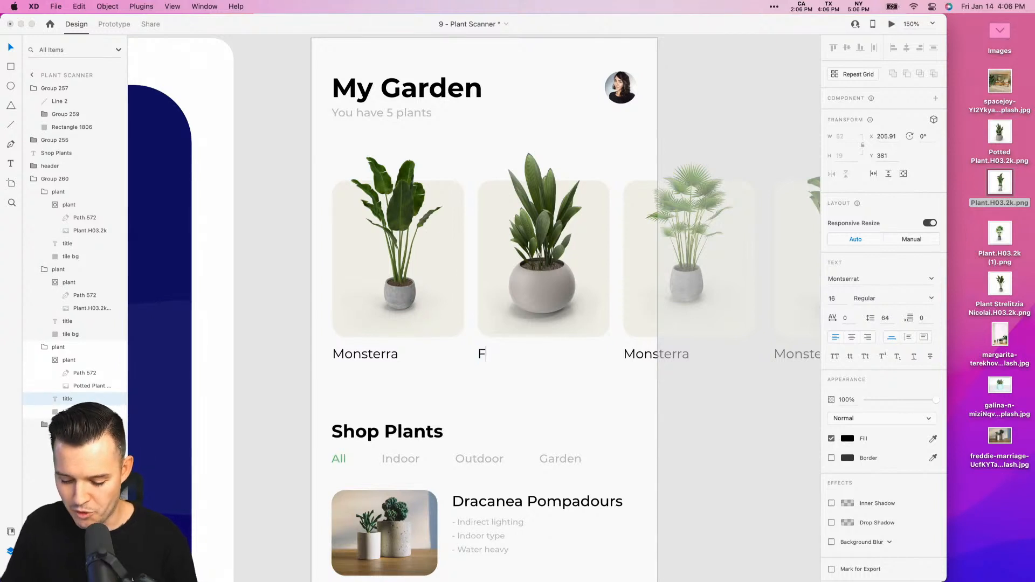
type("icus")
left_click(787, 440)
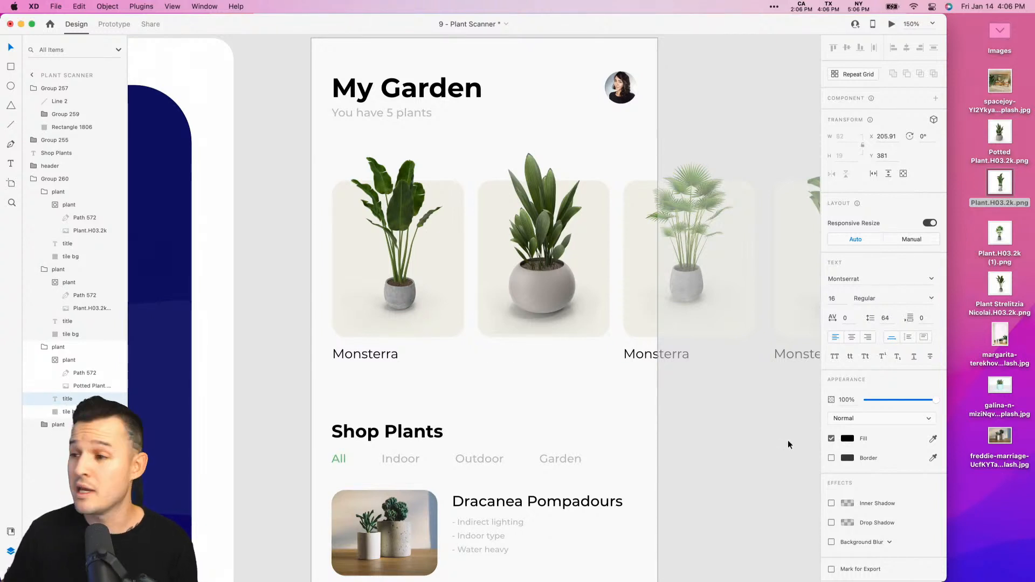
- Change the third plant card's title to "Fiddle Fig"
left_click_drag(753, 459, 696, 468)
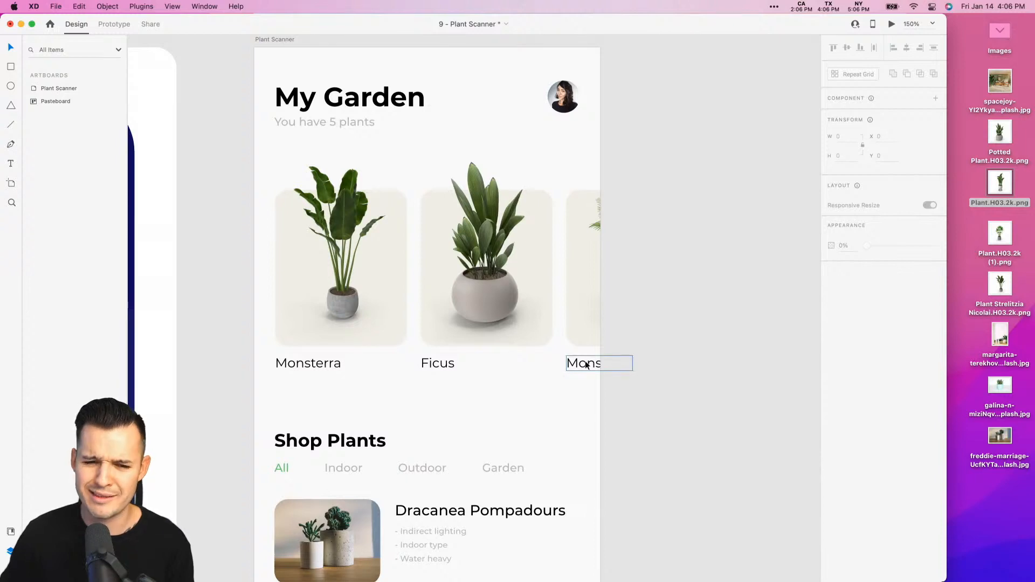
double_click(586, 364)
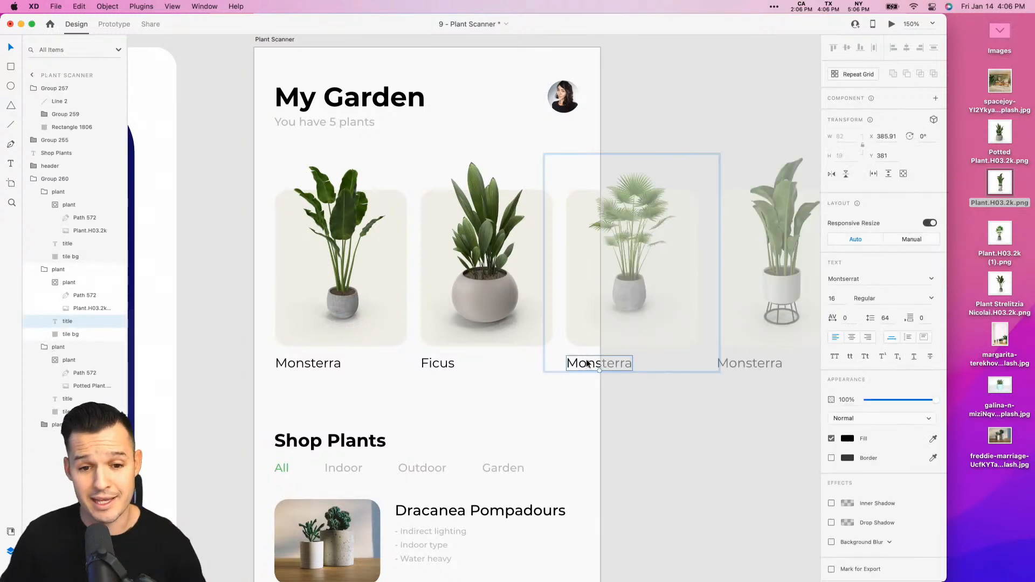
double_click(587, 363)
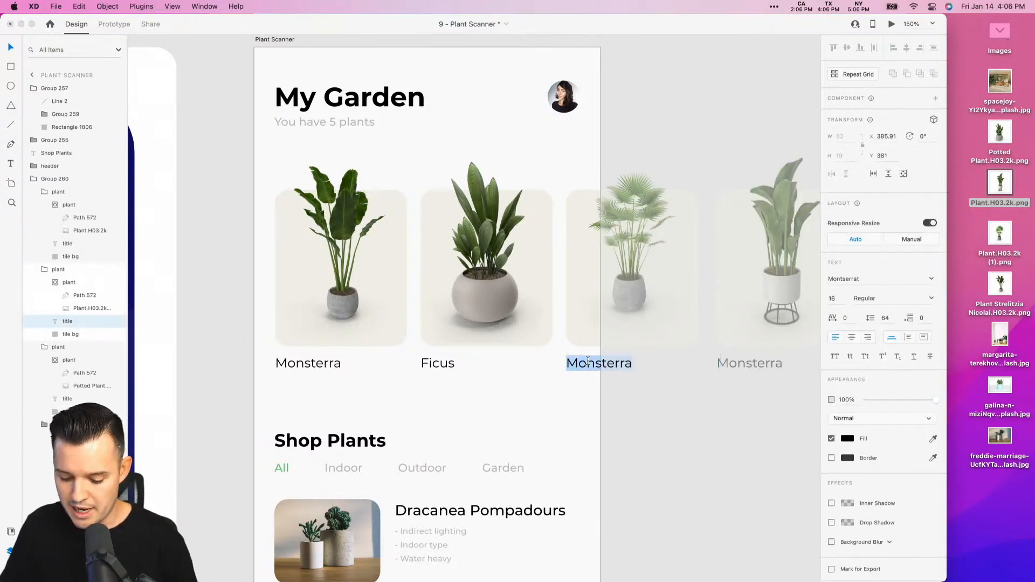
type("Fiddle")
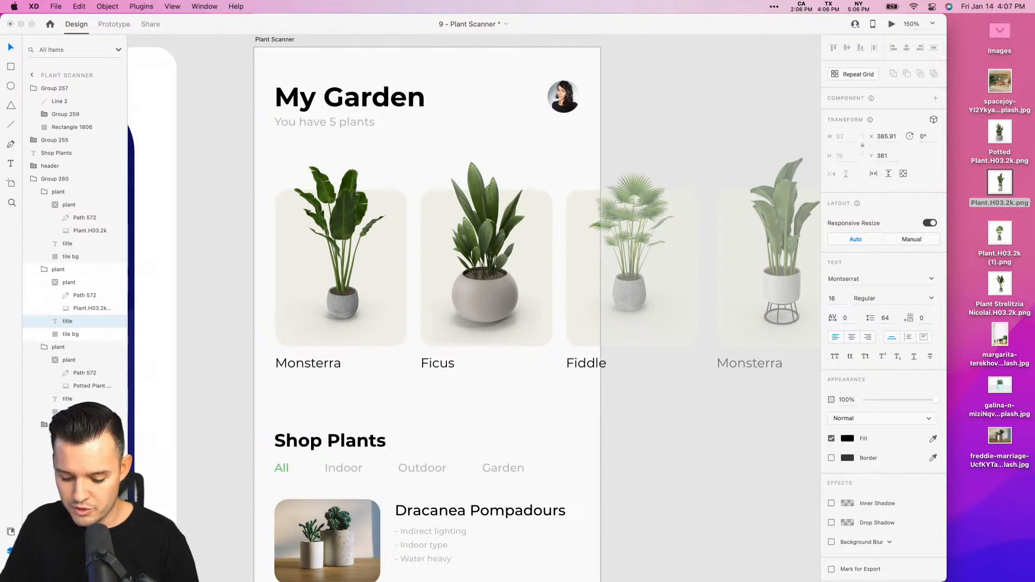
type(" Fig")
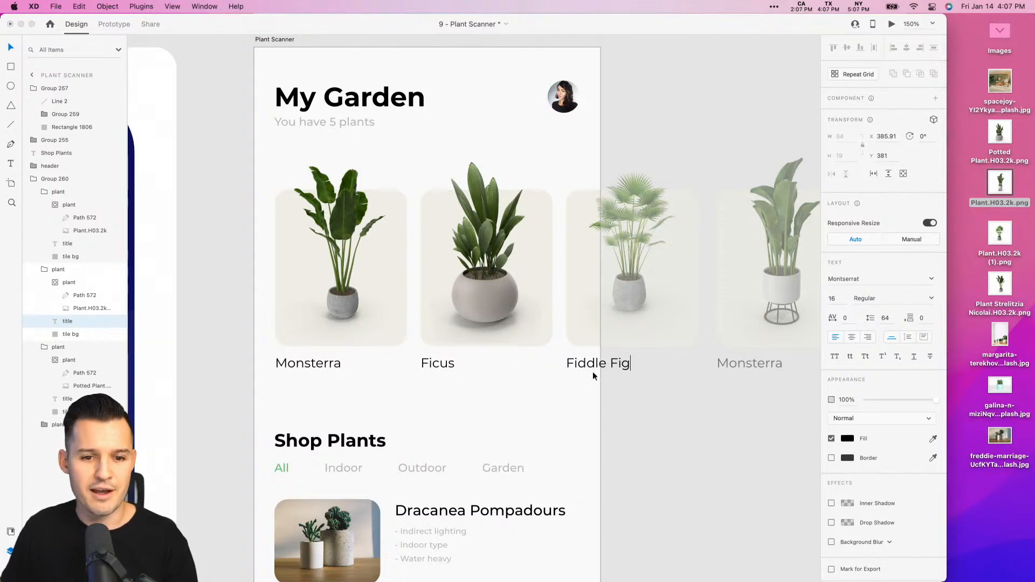
left_click(649, 454)
- Turn the plant card group into a horizontal scroll group whose viewport starts at the artboard's left edge
scroll(649, 457, "right", 2)
left_click(572, 311)
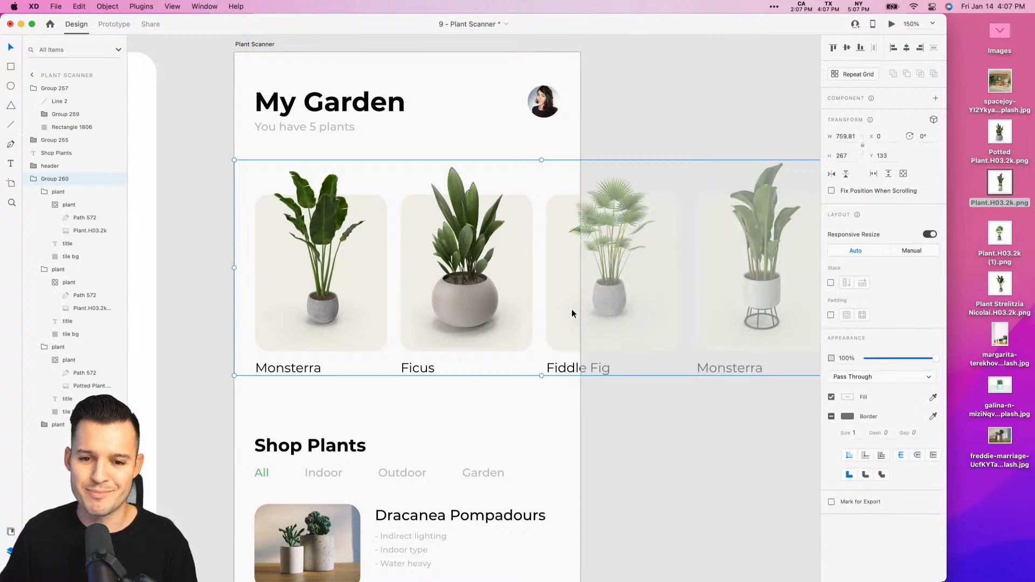
left_click(596, 400)
left_click(464, 284)
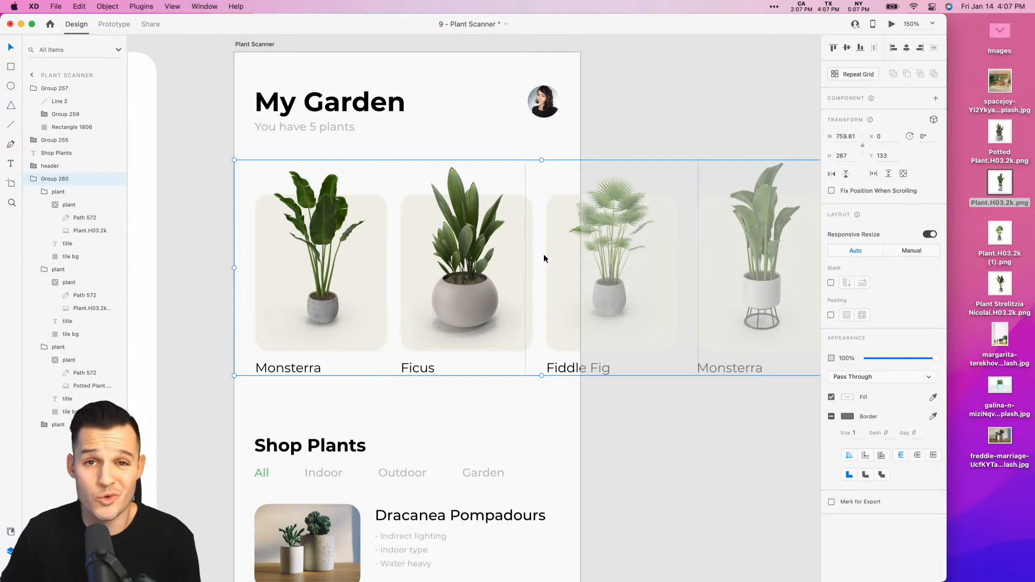
left_click(873, 174)
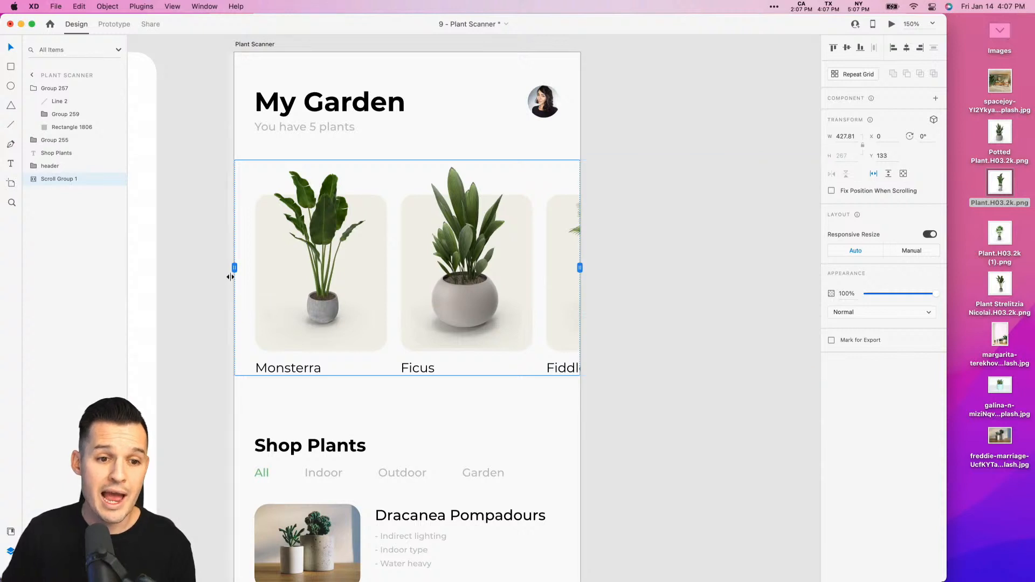
mouse_move(233, 269)
left_mouse_down()
mouse_move(404, 266)
mouse_move(228, 270)
mouse_move(200, 281)
mouse_move(233, 277)
left_mouse_up()
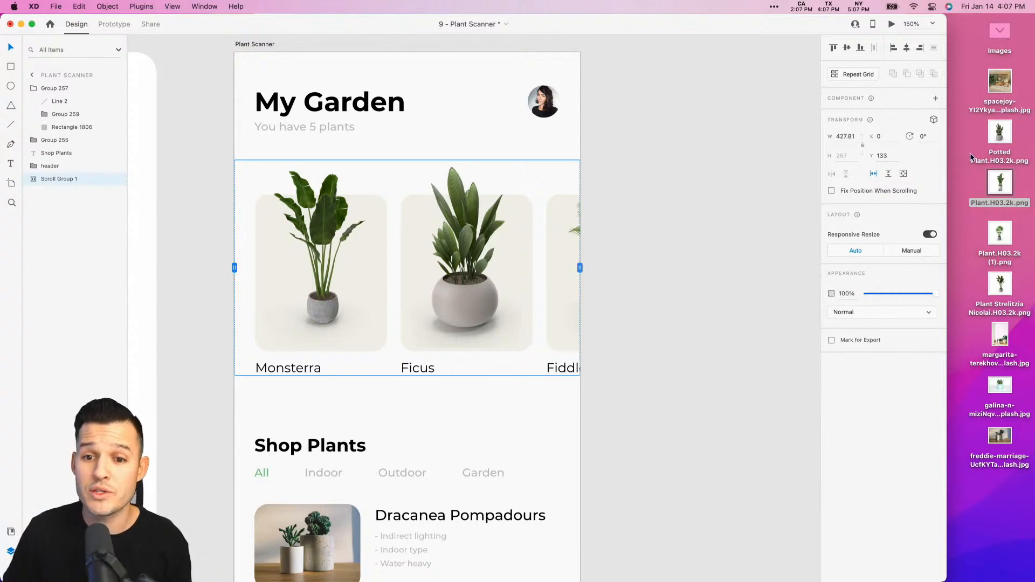
- Preview the Plant Scanner artboard and test the horizontal scrolling of the My Garden plant cards
double_click(784, 25)
scroll(704, 166, "left", 5)
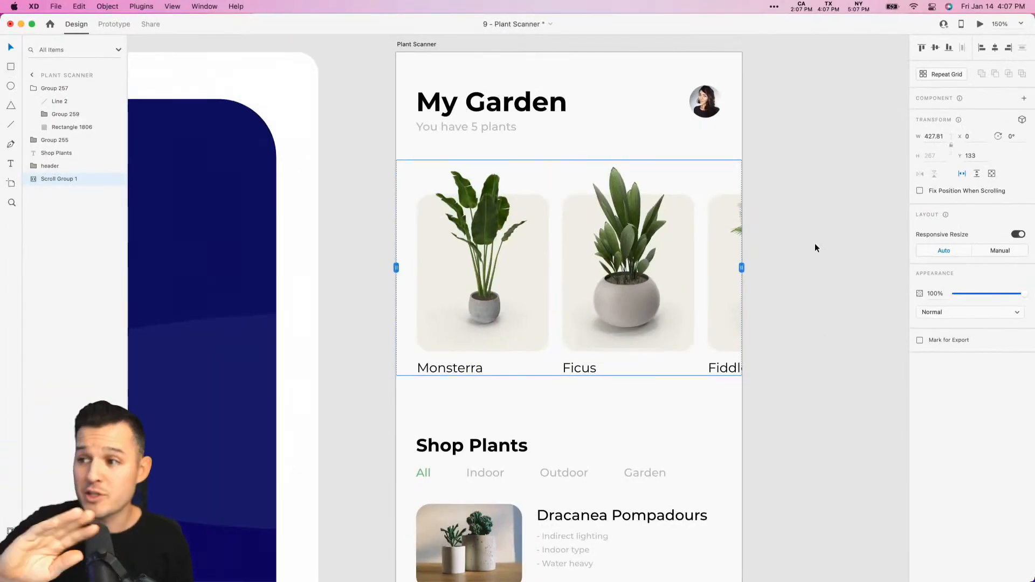
left_click(422, 45)
left_click(979, 25)
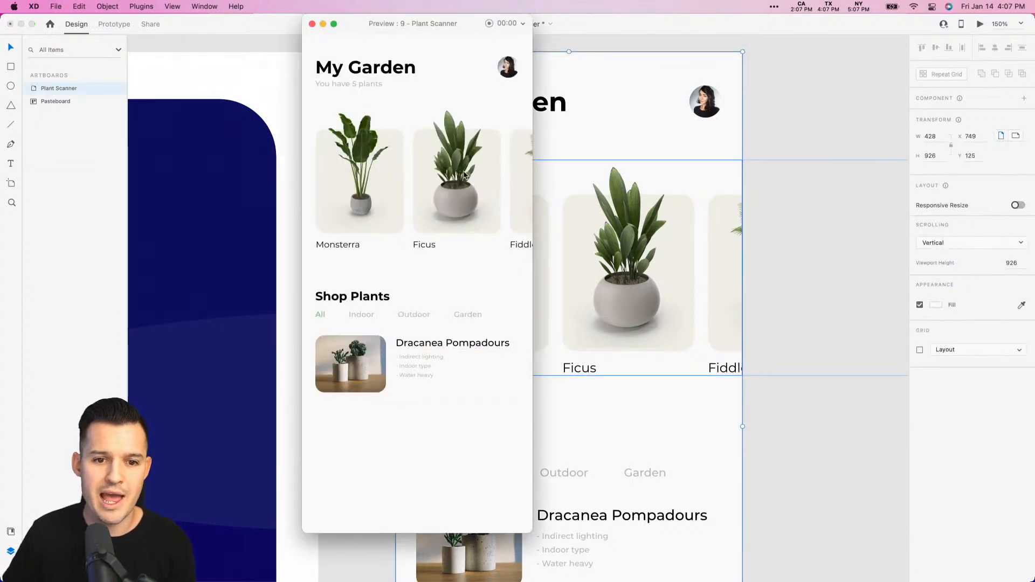
scroll(344, 187, "right", 5)
scroll(345, 187, "left", 1)
scroll(513, 192, "right", 3)
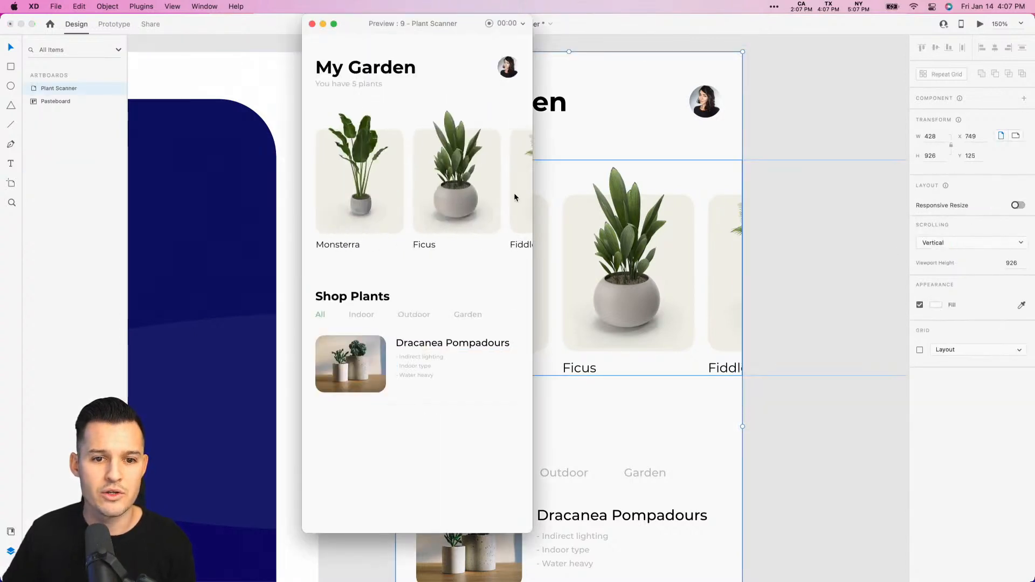
scroll(505, 193, "left", 3)
scroll(433, 193, "right", 3)
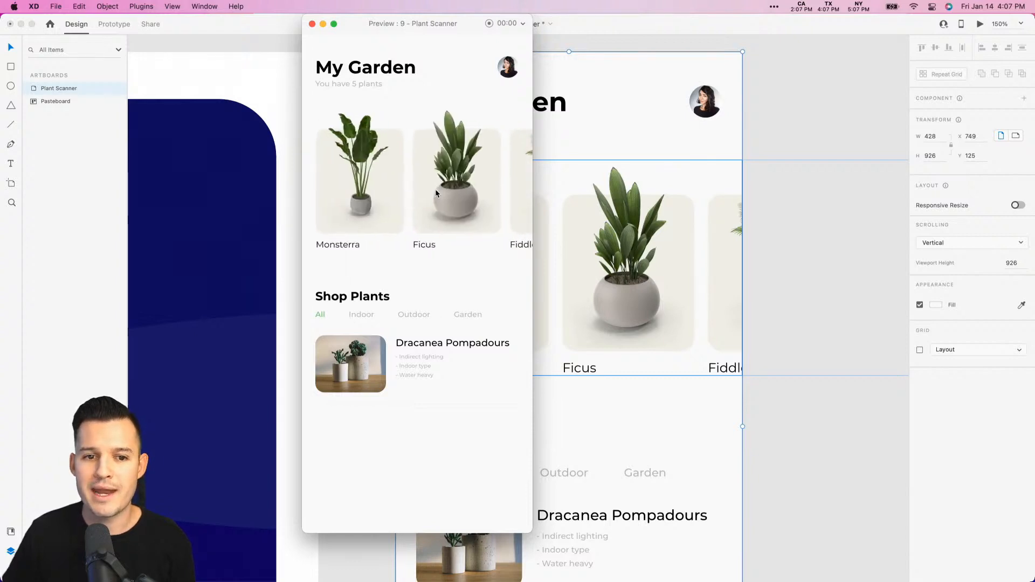
scroll(437, 193, "left", 3)
scroll(438, 191, "right", 3)
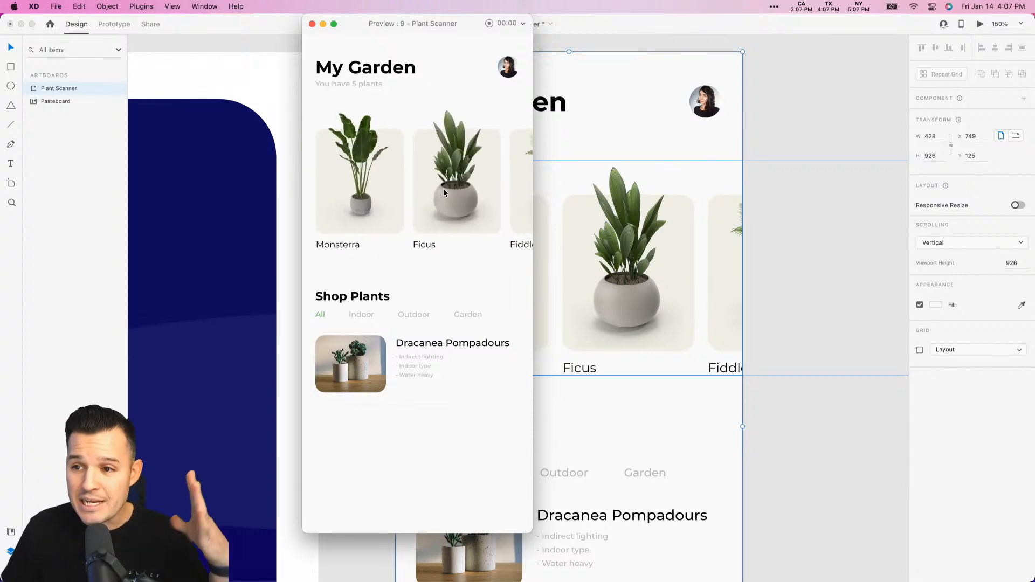
scroll(442, 192, "left", 3)
scroll(448, 190, "right", 3)
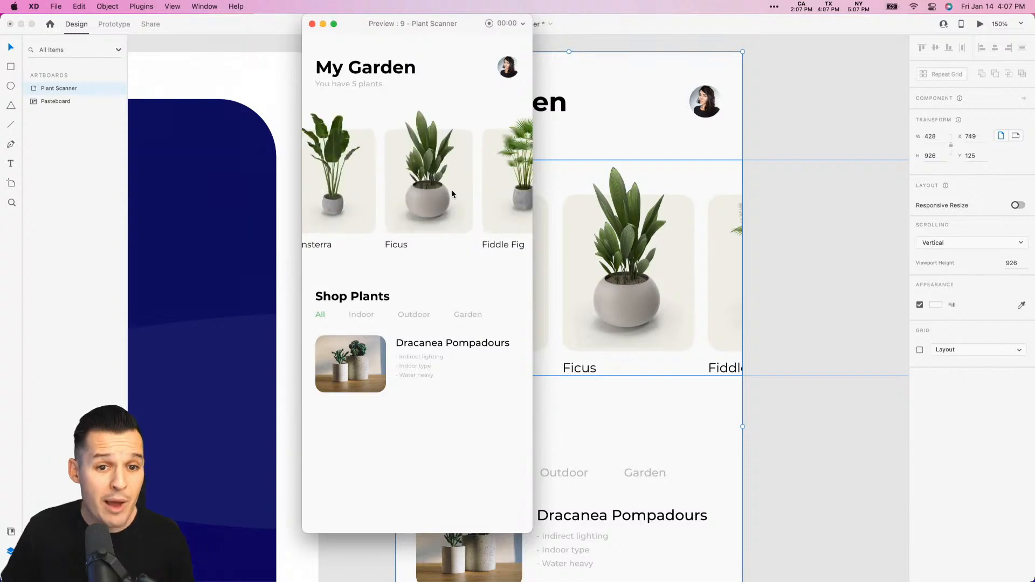
scroll(451, 191, "left", 3)
scroll(449, 191, "right", 3)
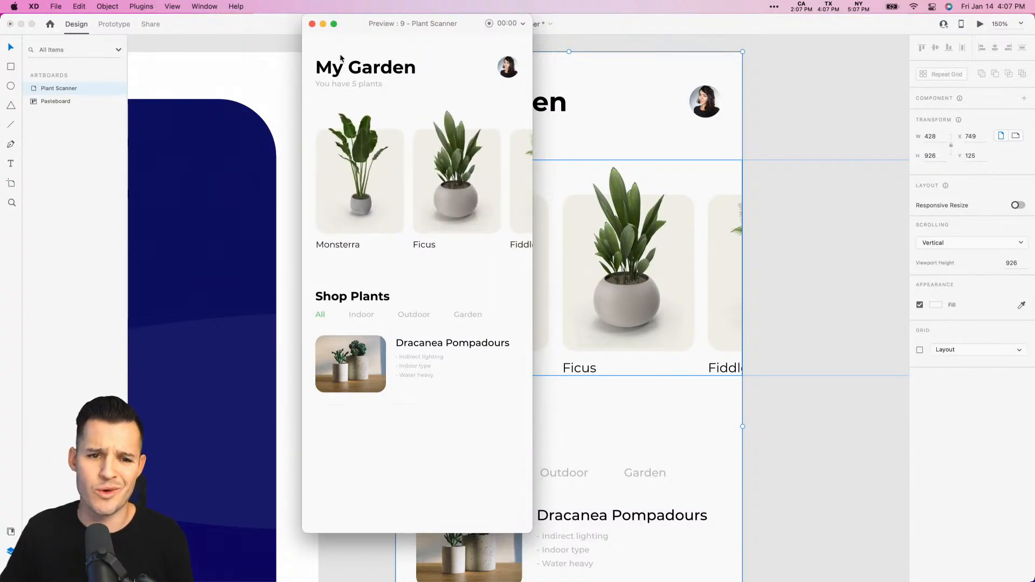
left_click(311, 23)
- Move the plant card scroll group up to Y 124 and rename it "plant list"
left_click(517, 240)
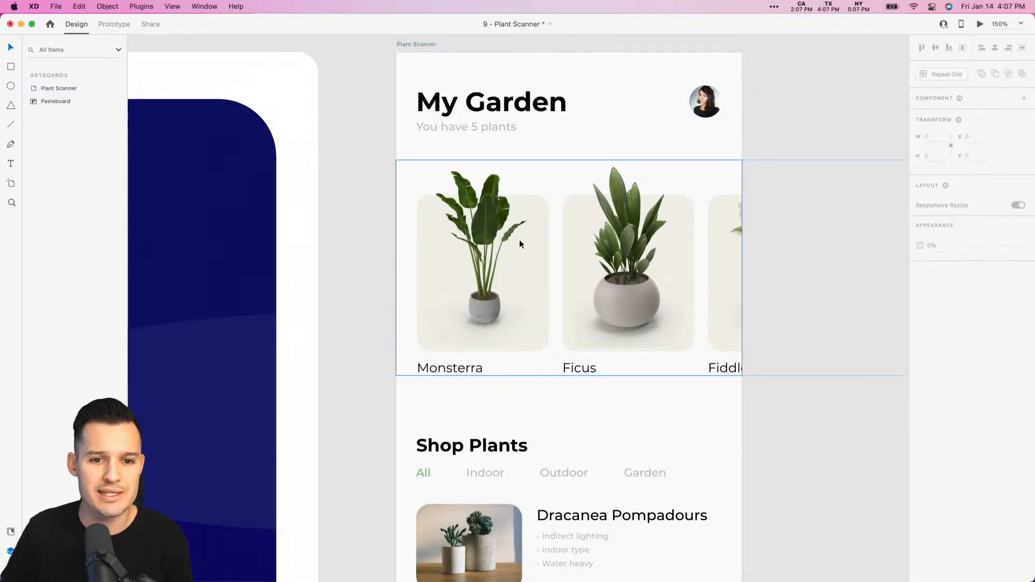
left_click_drag(515, 252, 512, 251)
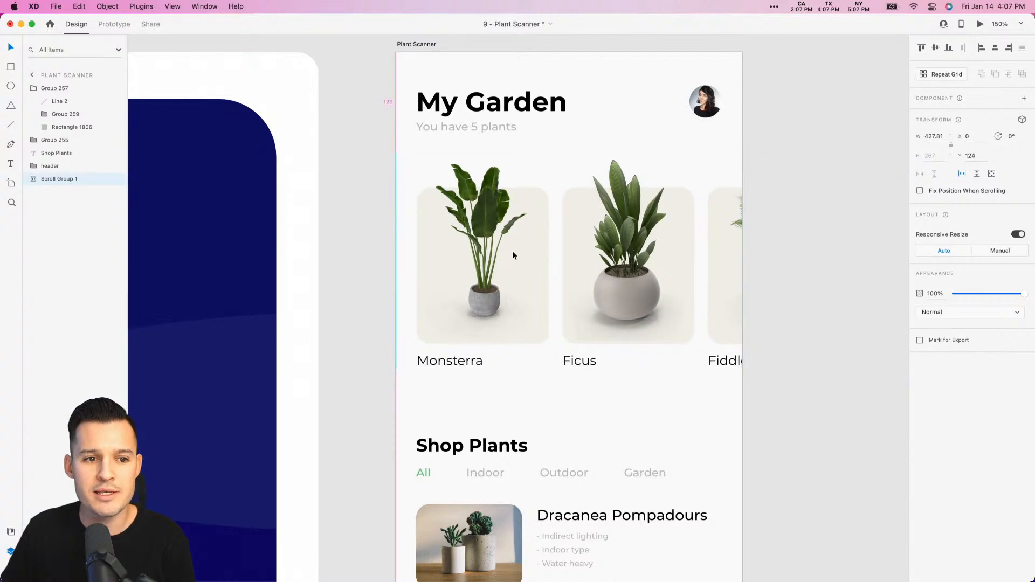
double_click(60, 179)
type("plant list")
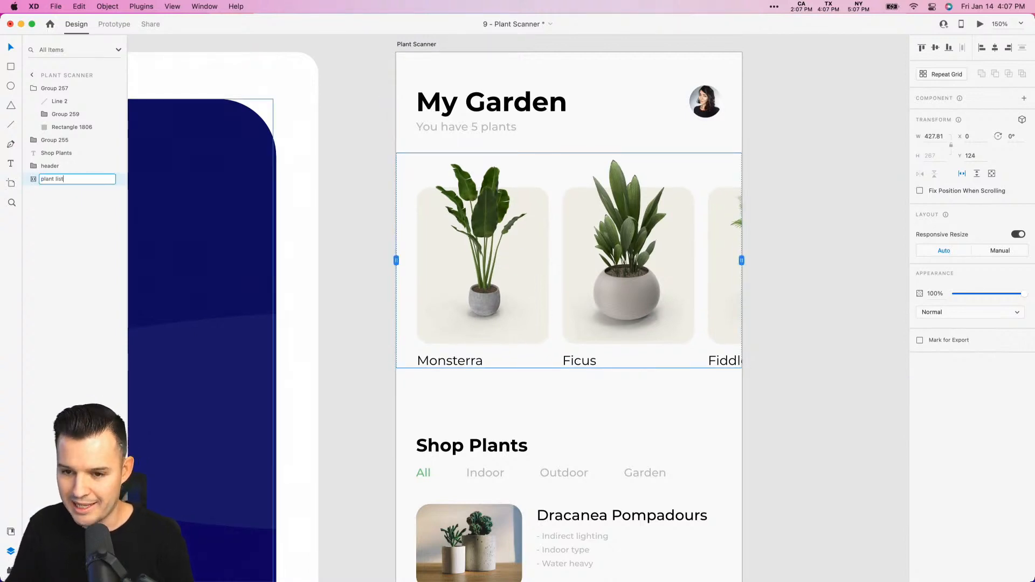
key("Return")
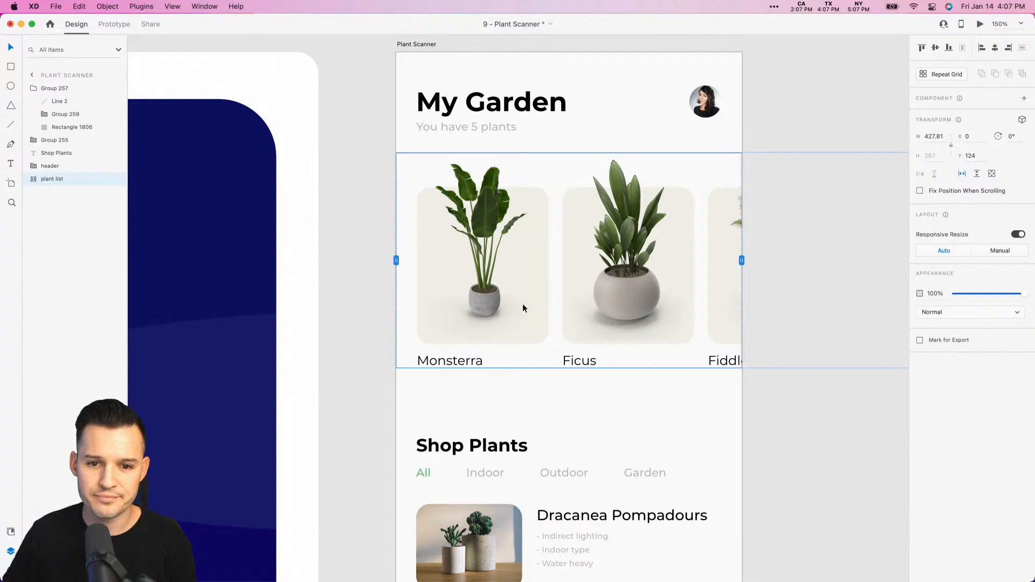
- Deselect the scroll group and save the document
left_click(824, 417)
scroll(825, 417, "down", 2)
key("super+s")
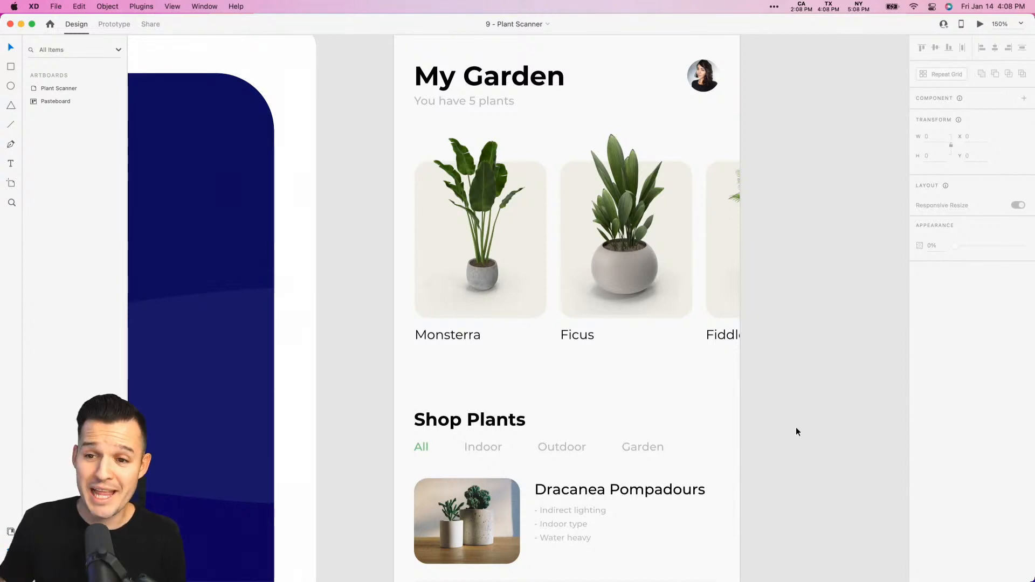
- Duplicate the Dracanea Pompadours listing twice under Shop Plants, stacking each copy directly below the previous listing
left_click_drag(777, 336, 752, 236)
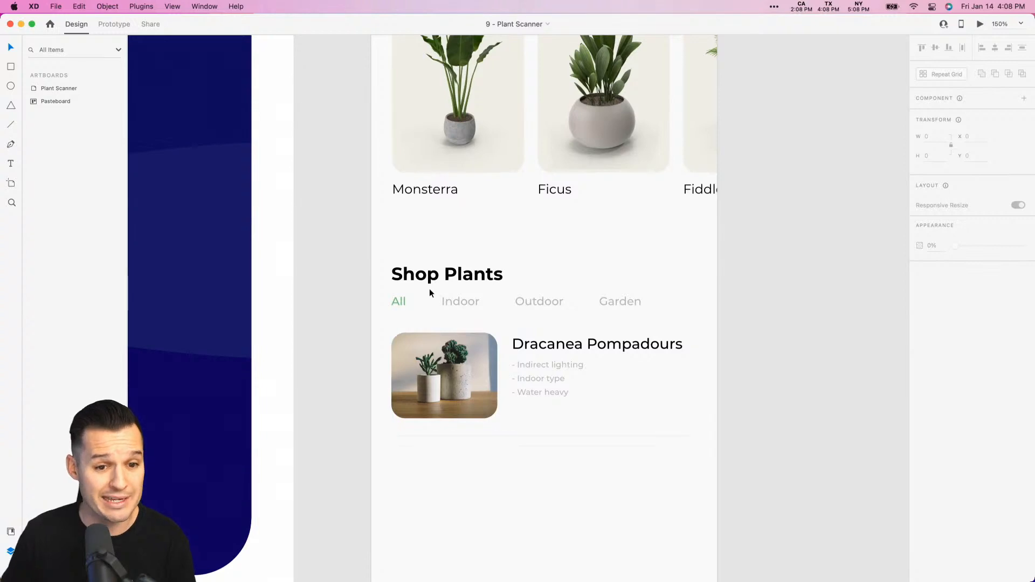
left_click(396, 302)
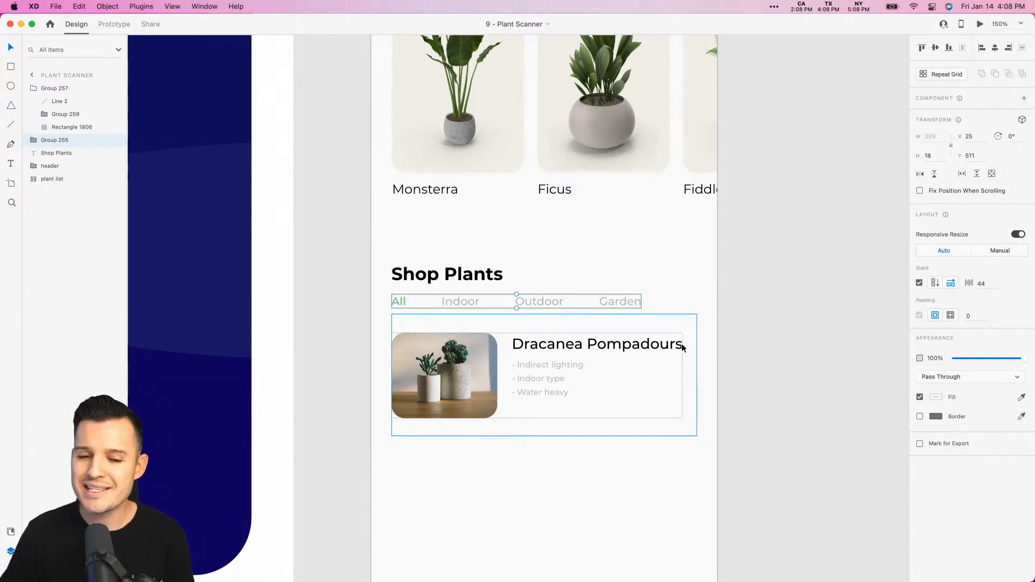
left_click(724, 323)
left_click_drag(751, 353, 695, 243)
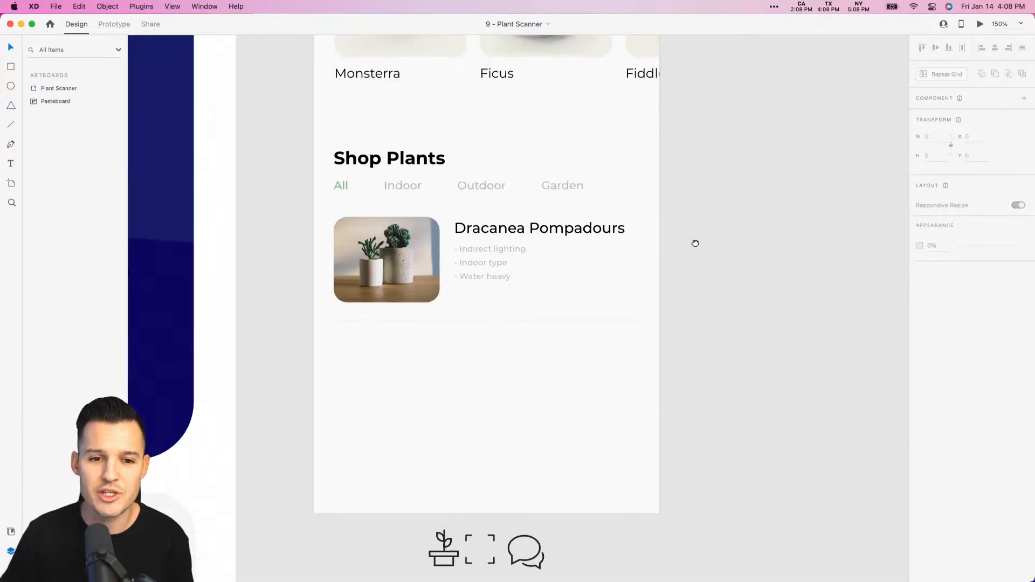
left_click(492, 246)
left_click_drag(491, 227, 487, 339, "alt")
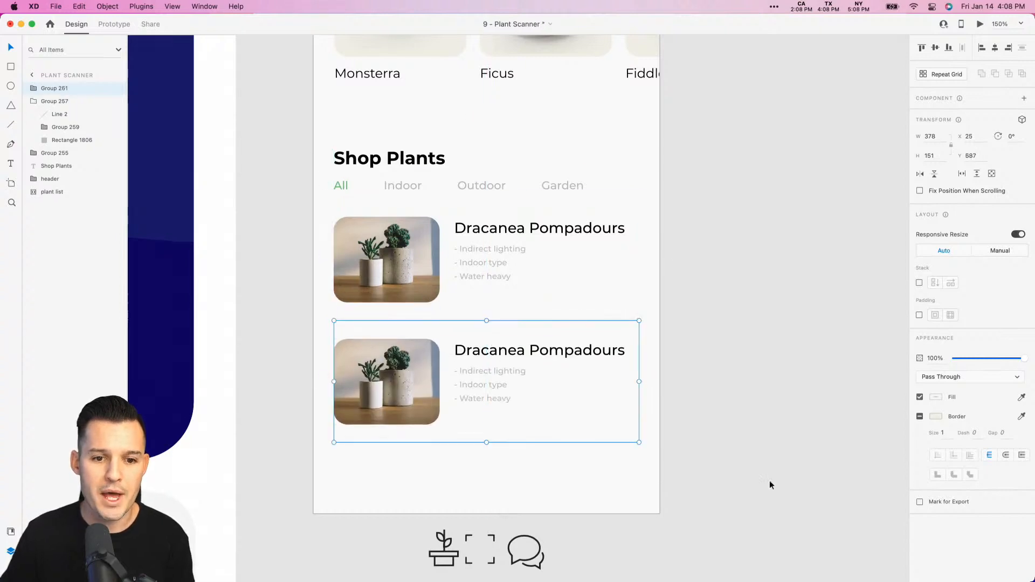
left_click_drag(770, 485, 751, 273)
left_click_drag(495, 168, 499, 285, "alt")
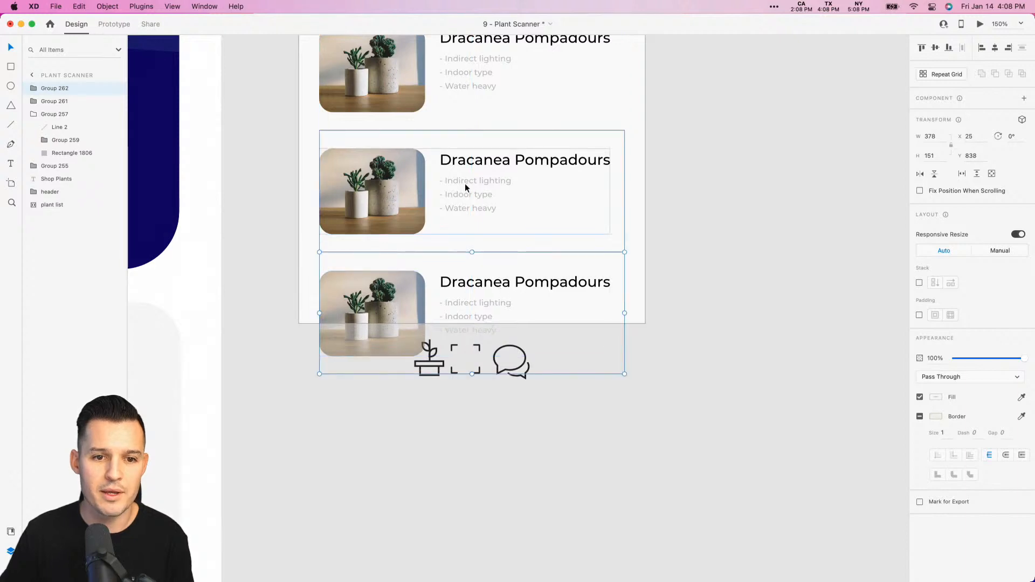
- Try the spacejoy interior photo in the second listing's image tile and the two-pot plant photo in the third's
left_click_drag(700, 144, 686, 217)
left_click(377, 255, "super")
left_click_drag(1034, 275, 948, 276)
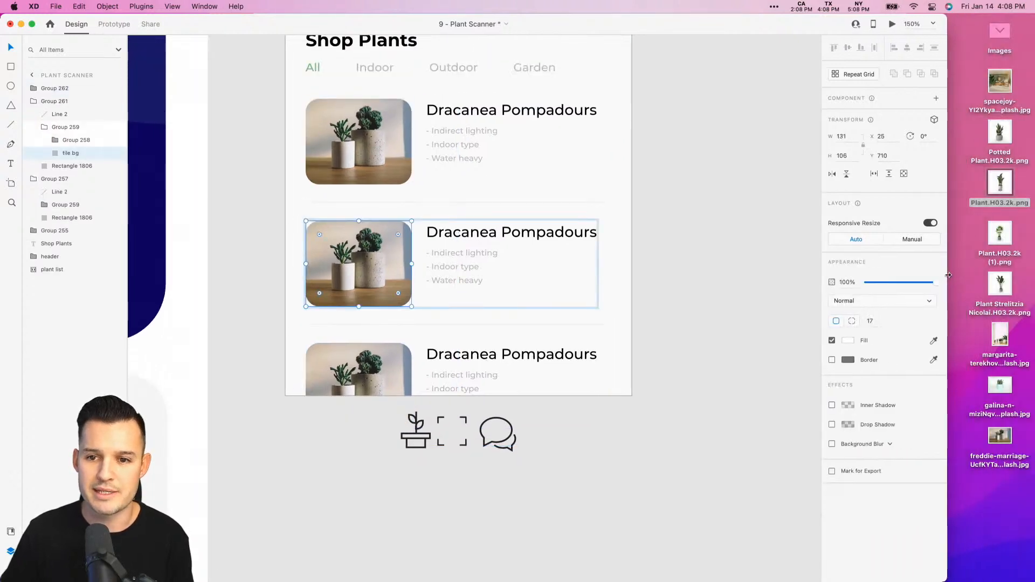
left_click_drag(1001, 85, 319, 257)
left_click(372, 377, "super")
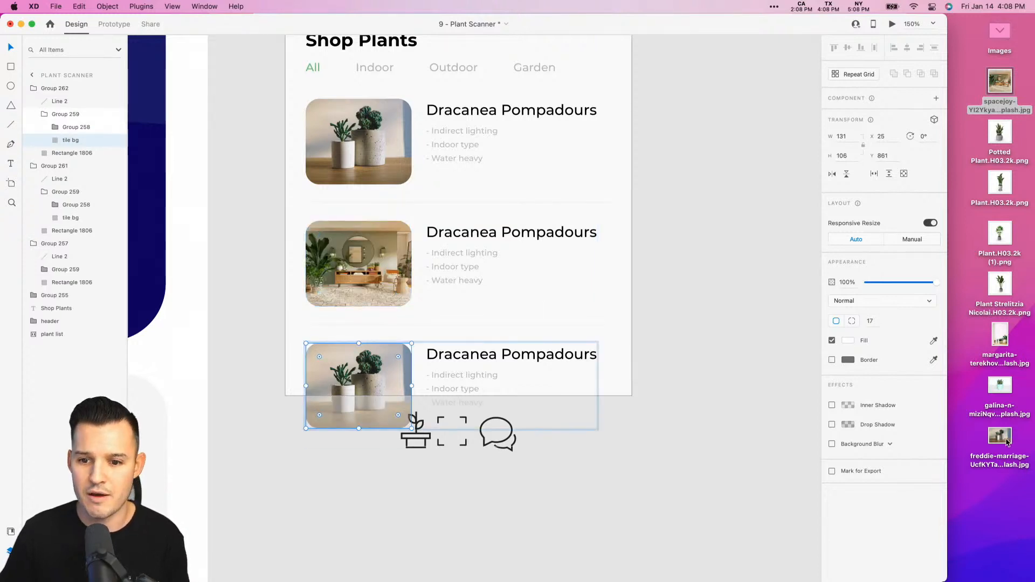
left_click_drag(1007, 442, 346, 379)
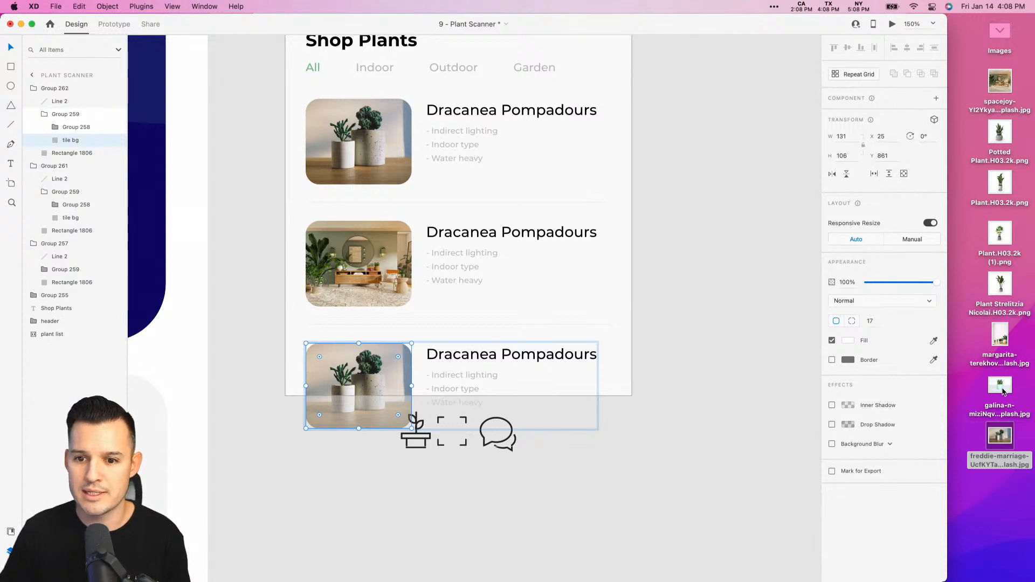
- Fill the second listing's image tile with the turquoise-pot succulent photo and the third's with the desktop's white-wall potted plants photo
left_click_drag(1002, 392, 358, 264)
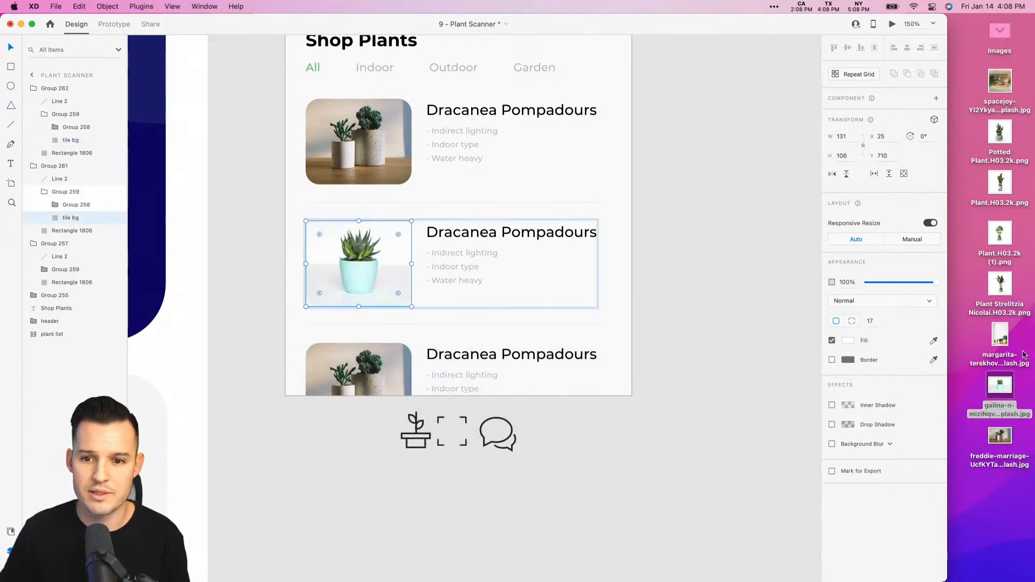
left_click_drag(1004, 333, 379, 341)
left_click(657, 286)
- Draw a full-width rectangle about 428 by 93 along the artboard's bottom edge, covering the third listing
scroll(658, 286, "up", 3)
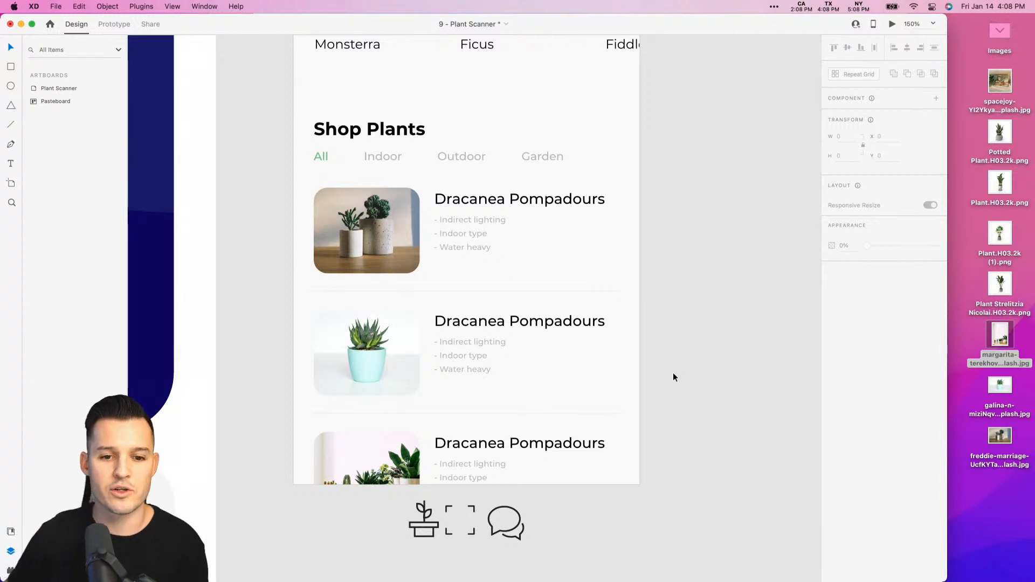
scroll(673, 373, "up", 5)
scroll(689, 512, "down", 1)
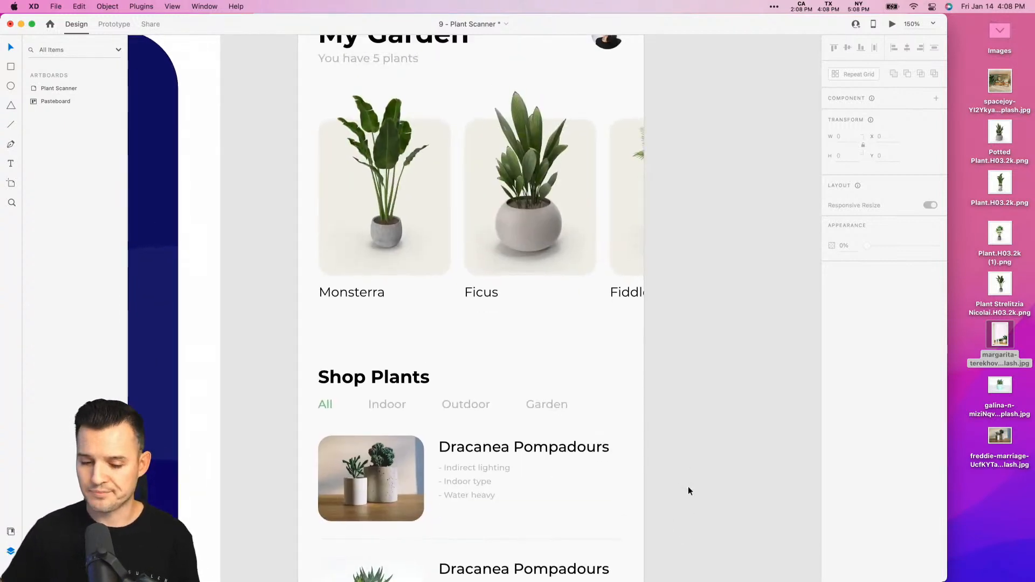
scroll(674, 395, "up", 3)
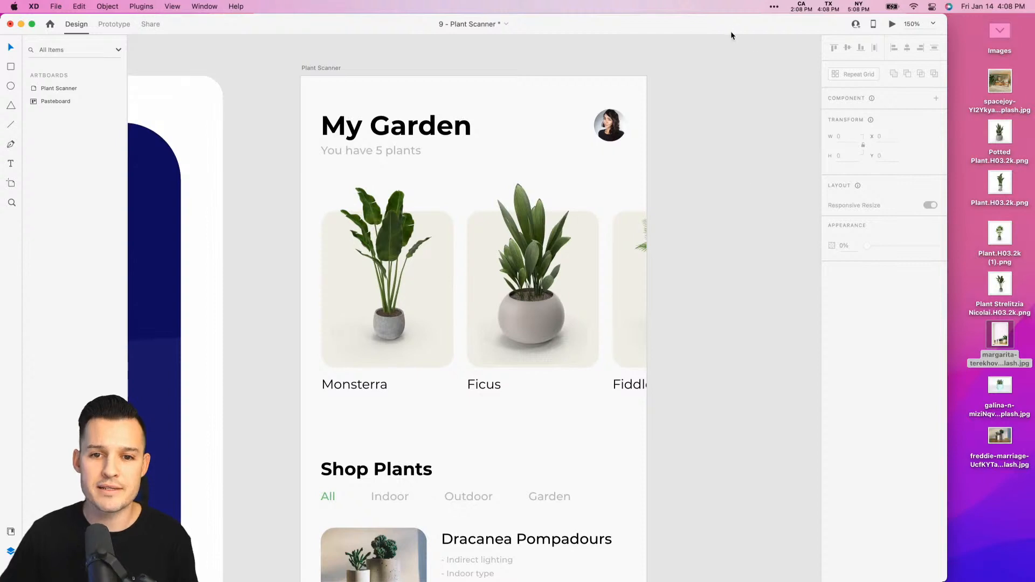
double_click(729, 30)
scroll(776, 183, "down", 6)
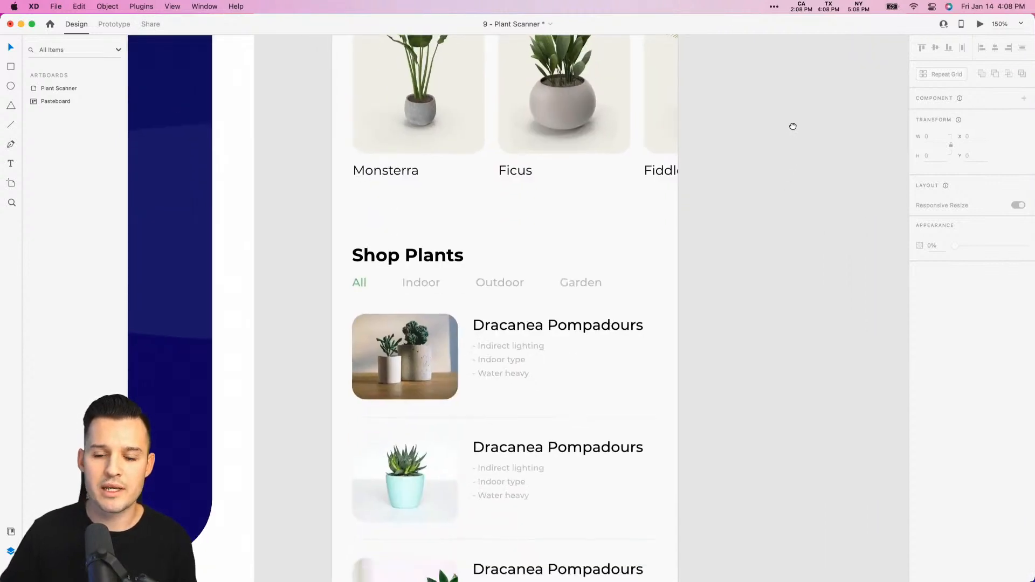
scroll(792, 126, "down", 4)
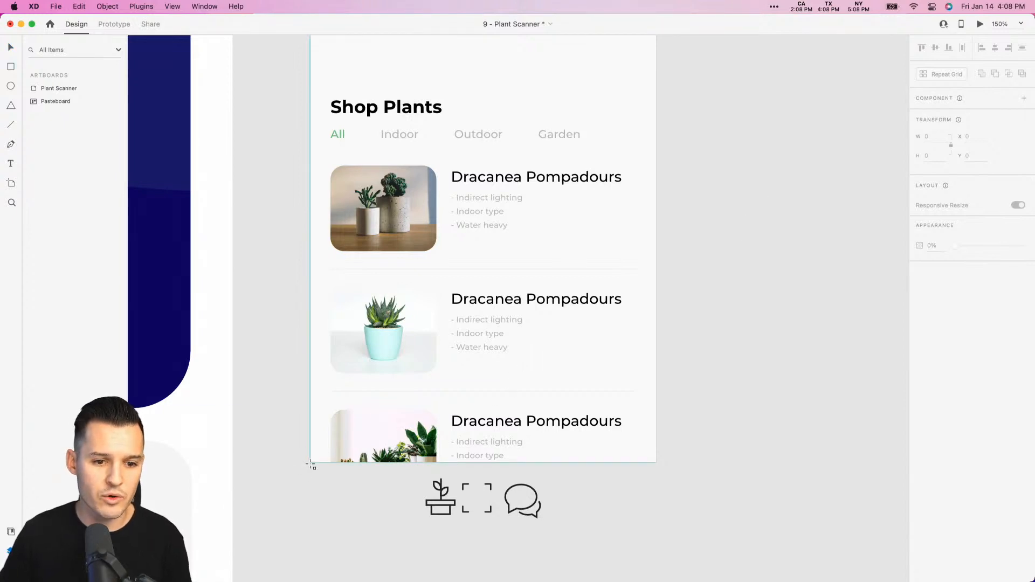
mouse_move(311, 462)
left_mouse_down()
mouse_move(447, 404)
mouse_move(653, 385)
left_mouse_up()
key("v")
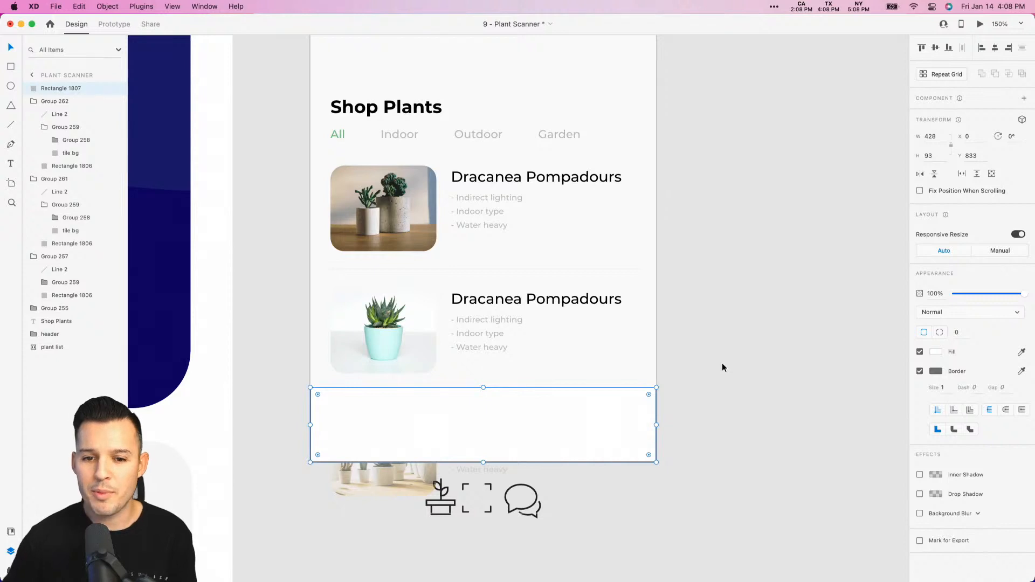
- Remove the border from the rectangle at the artboard's bottom and check its fill color
left_click(722, 365)
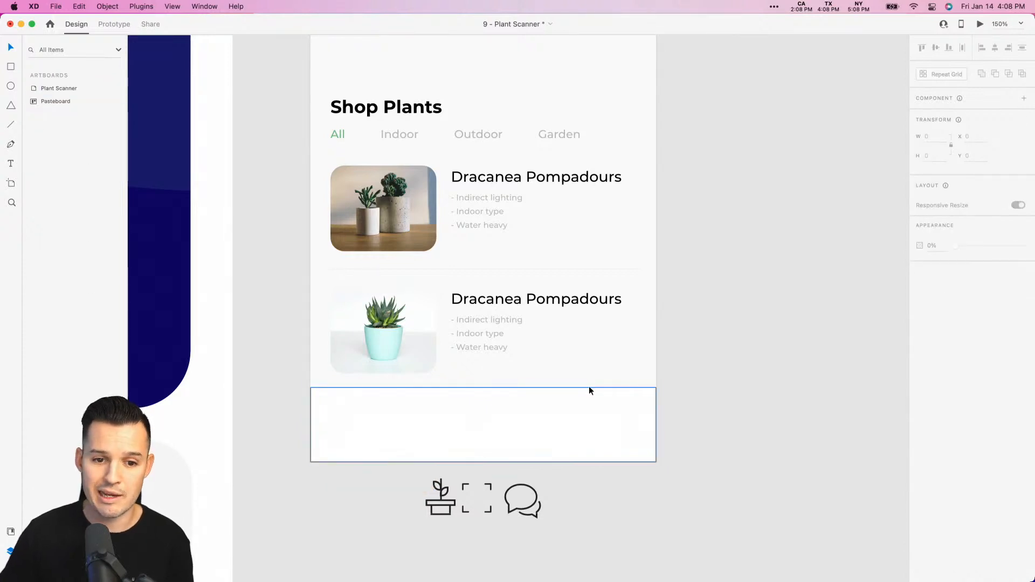
left_click(593, 404)
left_click(920, 371)
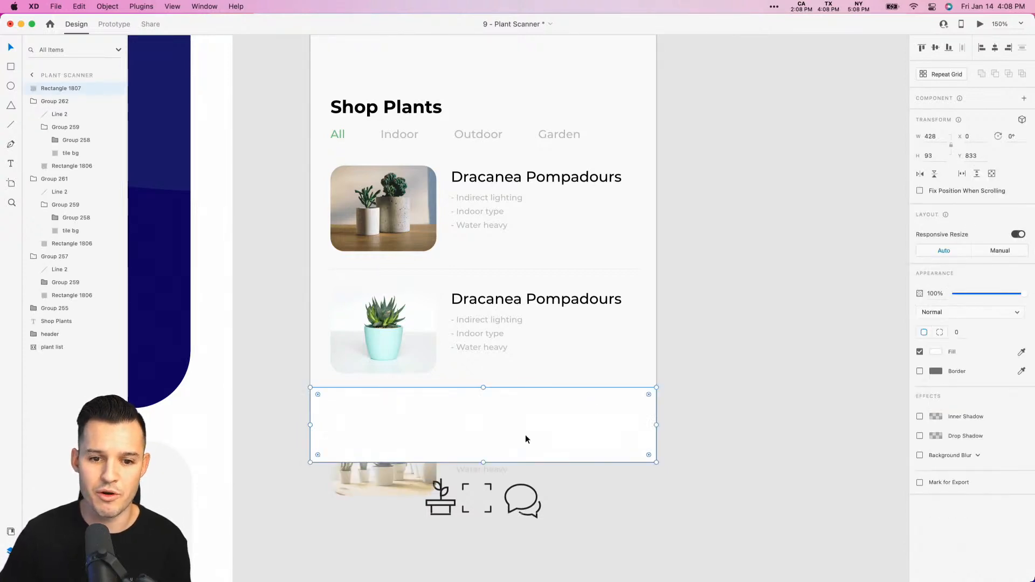
left_click(936, 351)
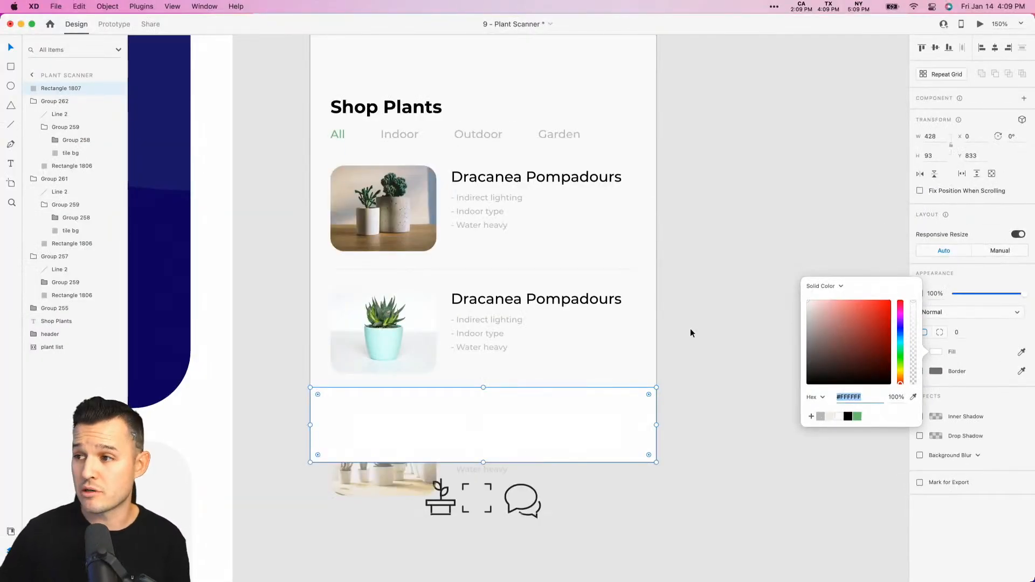
left_click(693, 333)
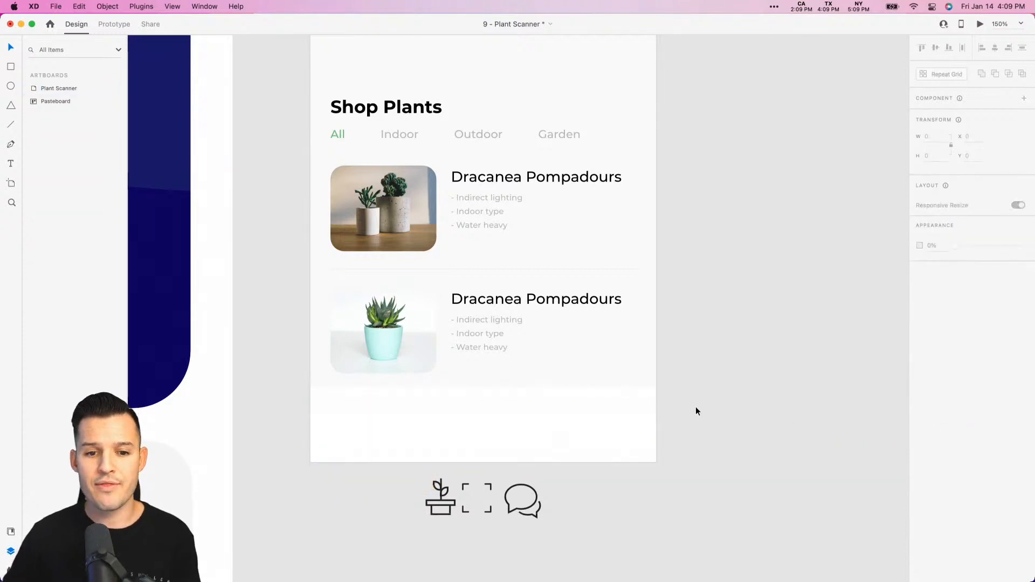
- Raise the bottom rectangle's upper edge to make it 94 high
left_click(628, 417)
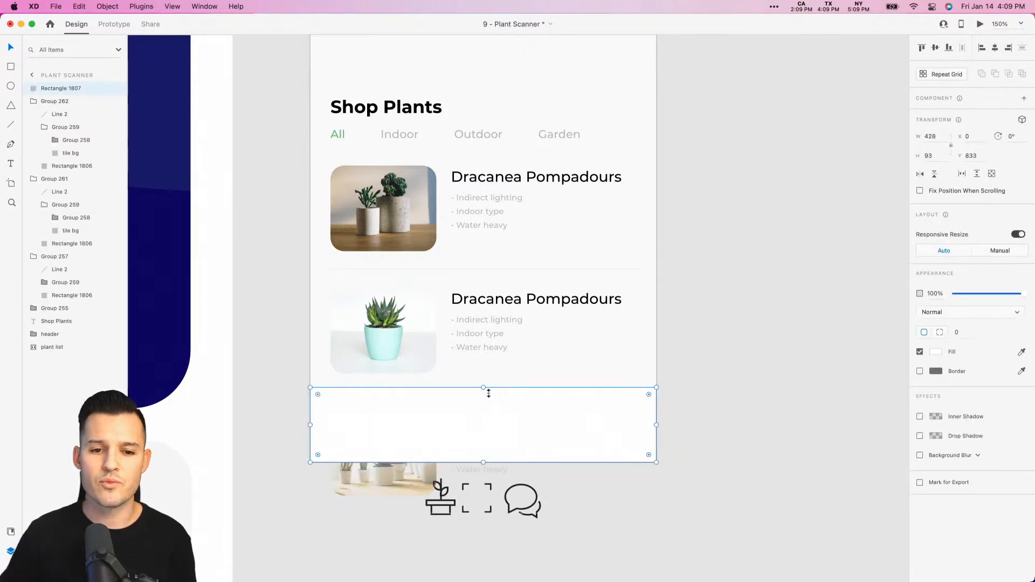
mouse_move(489, 394)
left_mouse_down()
mouse_move(483, 405)
mouse_move(483, 386)
left_mouse_up()
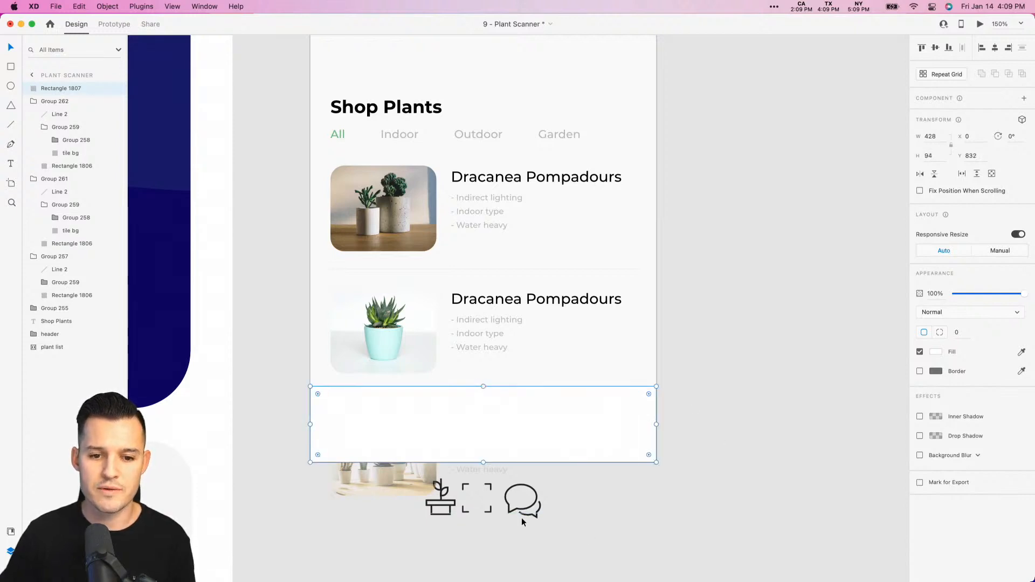
left_click(672, 503)
- Collapse the three plant listing groups in the layer list and group them together
left_click(508, 302)
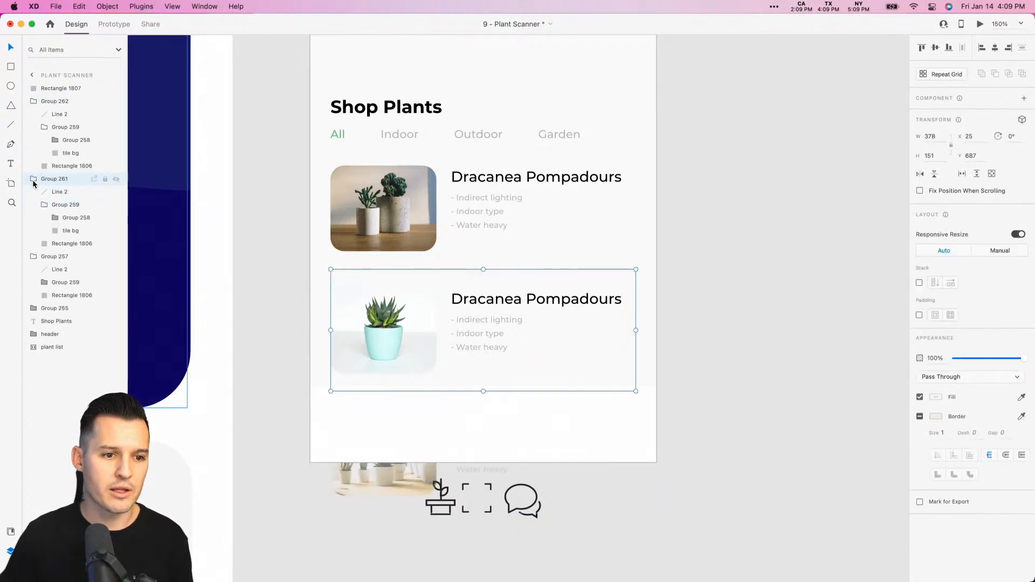
left_click(34, 102)
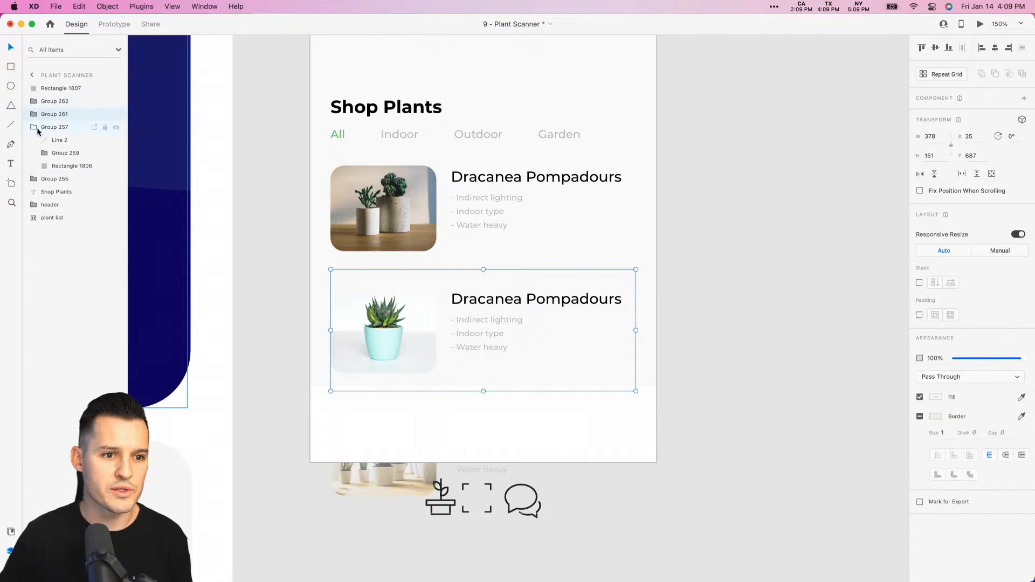
left_click(35, 128)
left_click(49, 129)
left_click(55, 103, "shift")
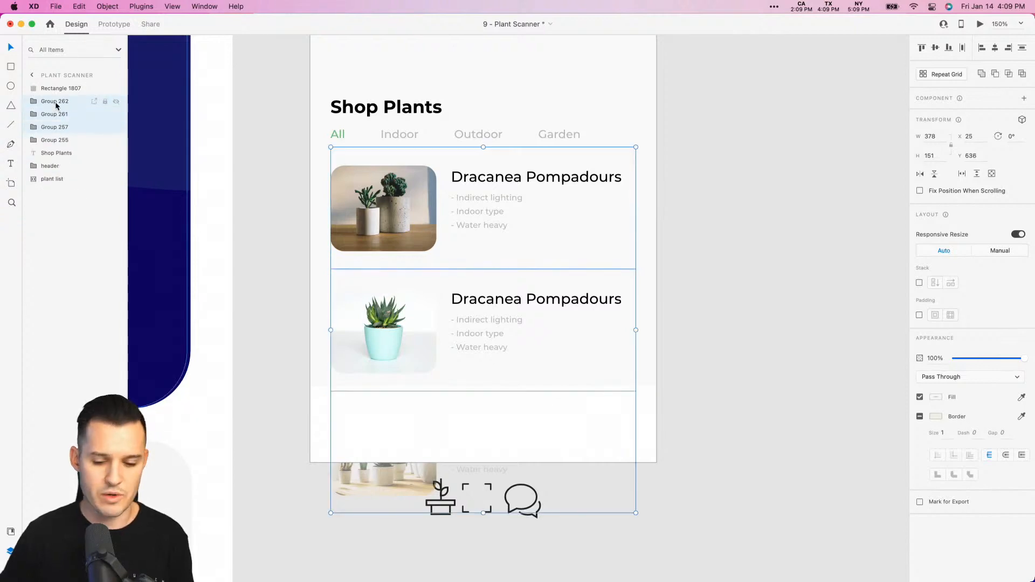
key("super+g")
- Group the combined listings with the category filter row and the Shop Plants heading
left_click(384, 134, "shift")
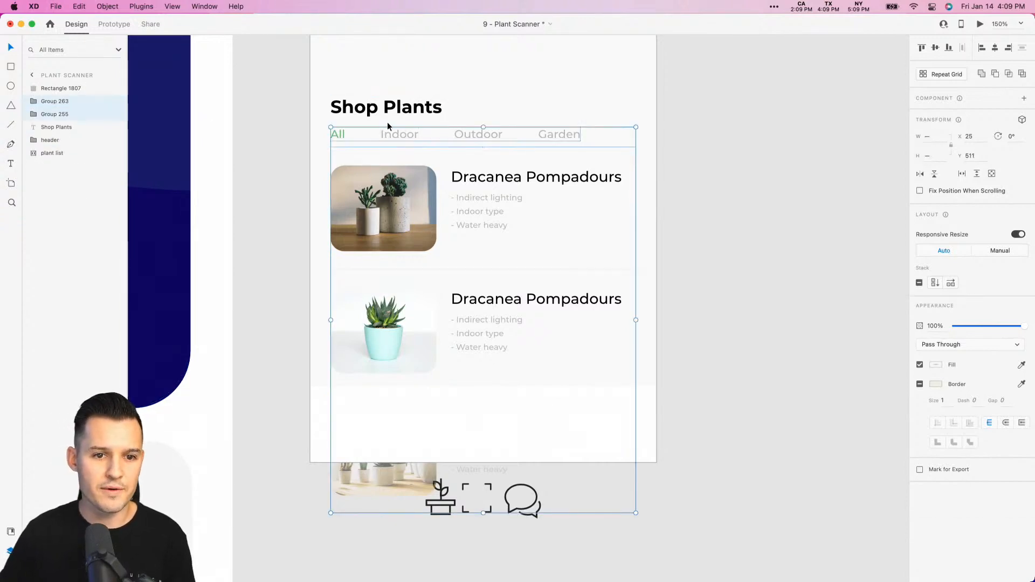
left_click(388, 114, "shift")
key("super+g")
- Move the grouped Shop Plants section up to about Y 433, closer to the plant row above
scroll(785, 159, "up", 5)
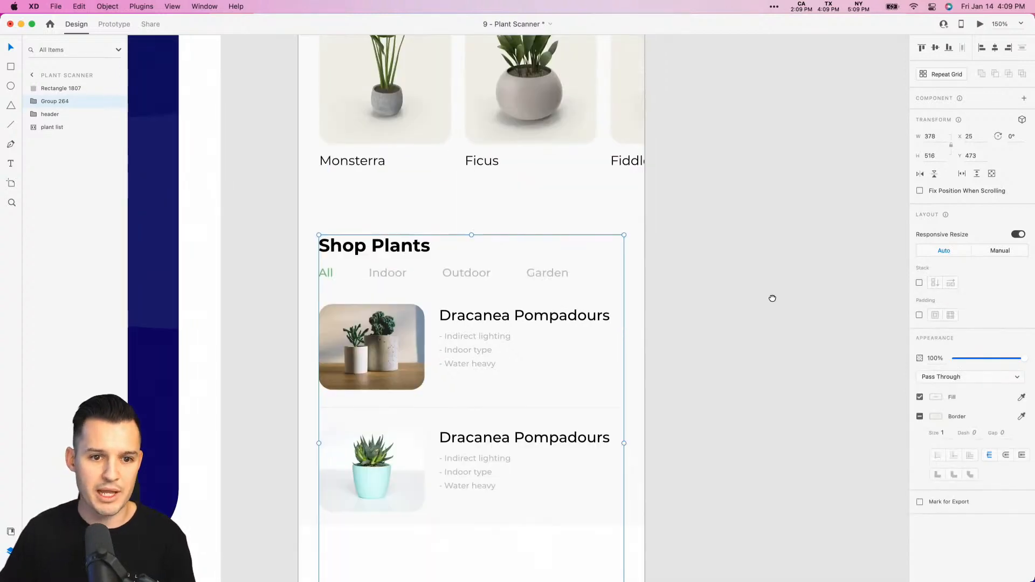
left_click_drag(465, 312, 465, 280)
left_click(673, 359)
left_click_drag(723, 302, 722, 296)
- Lower the upper edge of the artboard's bottom rectangle to make it 78 high
scroll(722, 296, "down", 5)
left_click(478, 333)
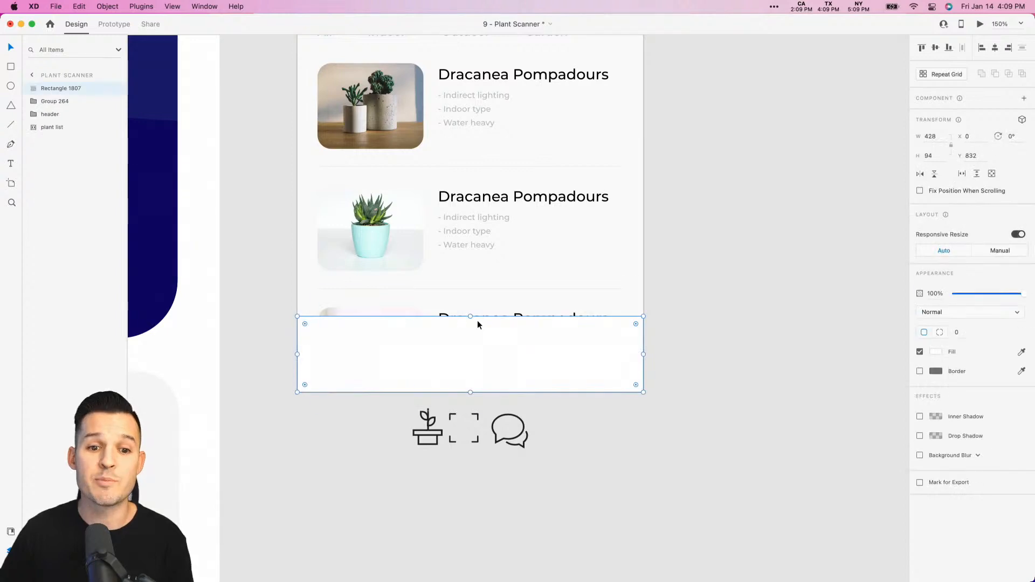
left_click_drag(469, 331, 467, 327)
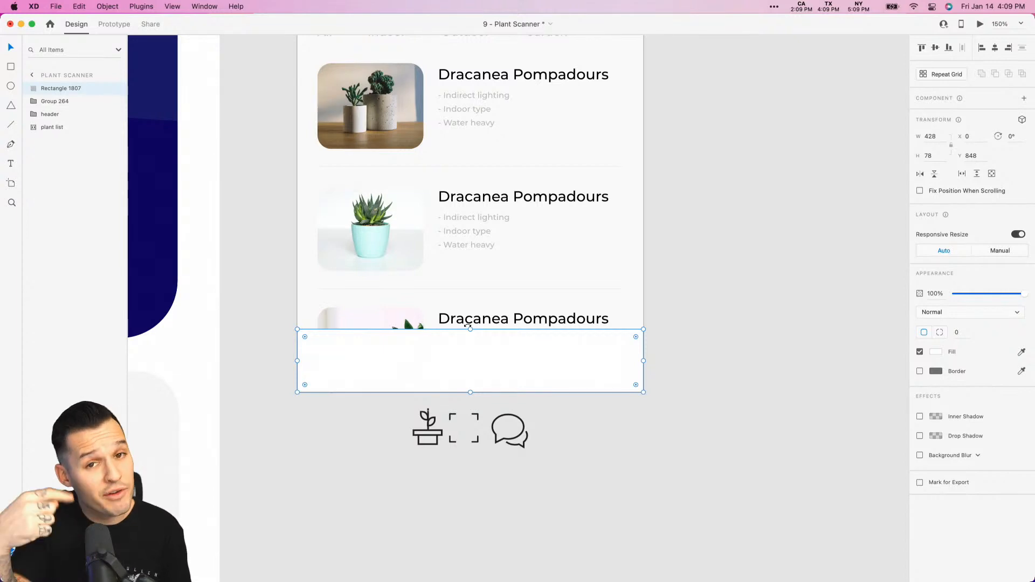
left_click(682, 250)
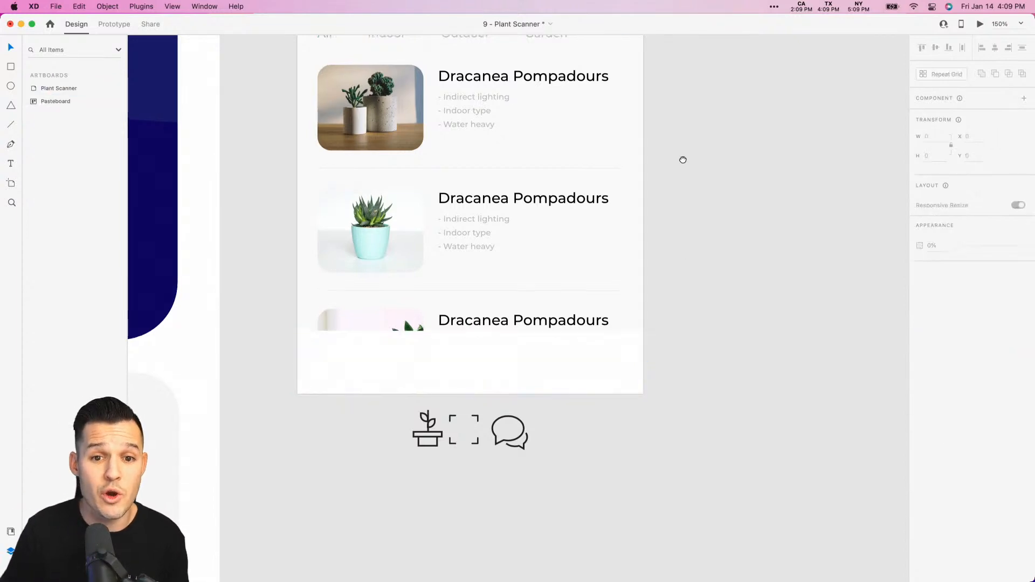
- Try sliding the Shop Plants section upward to mimic scrolling behind the bottom bar, and undo the move
scroll(682, 253, "up", 10)
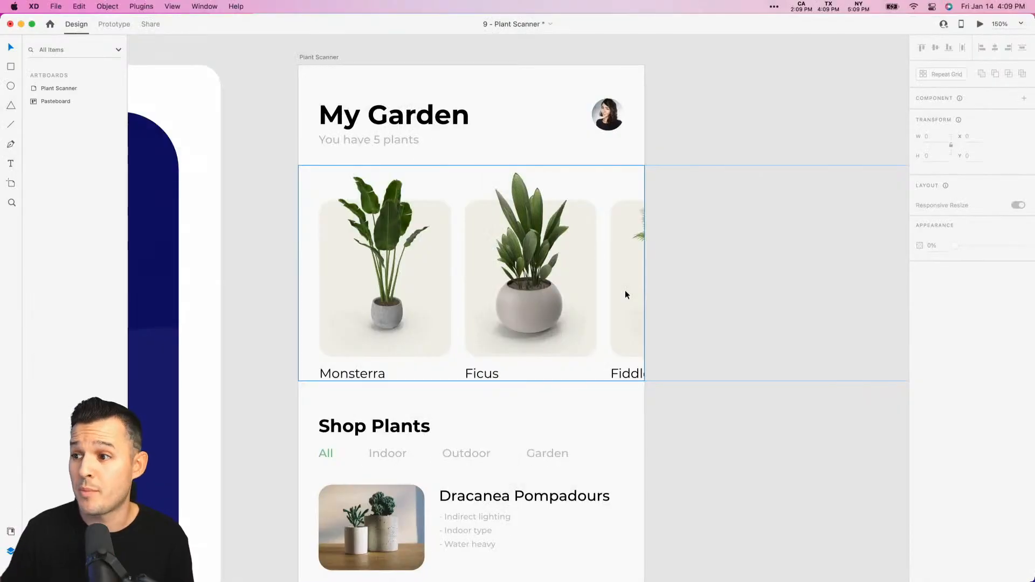
scroll(700, 418, "down", 8)
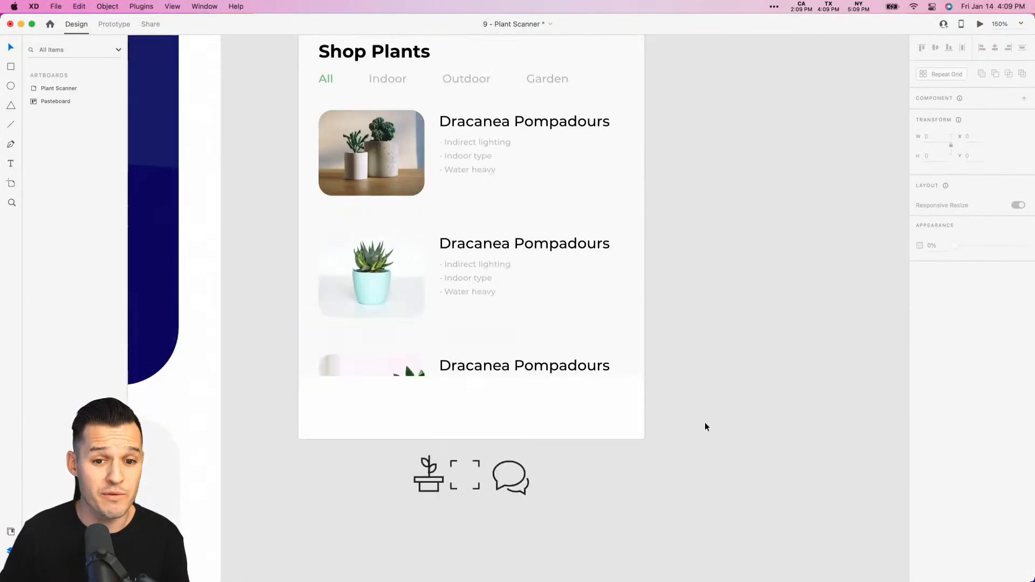
left_click(503, 346)
scroll(509, 215, "up", 3)
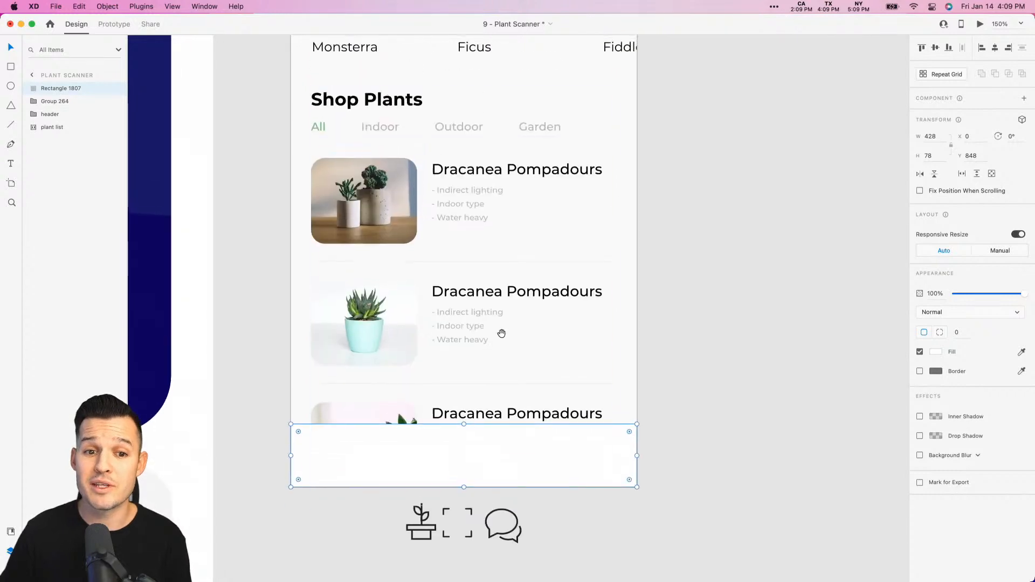
left_click(488, 351, "shift")
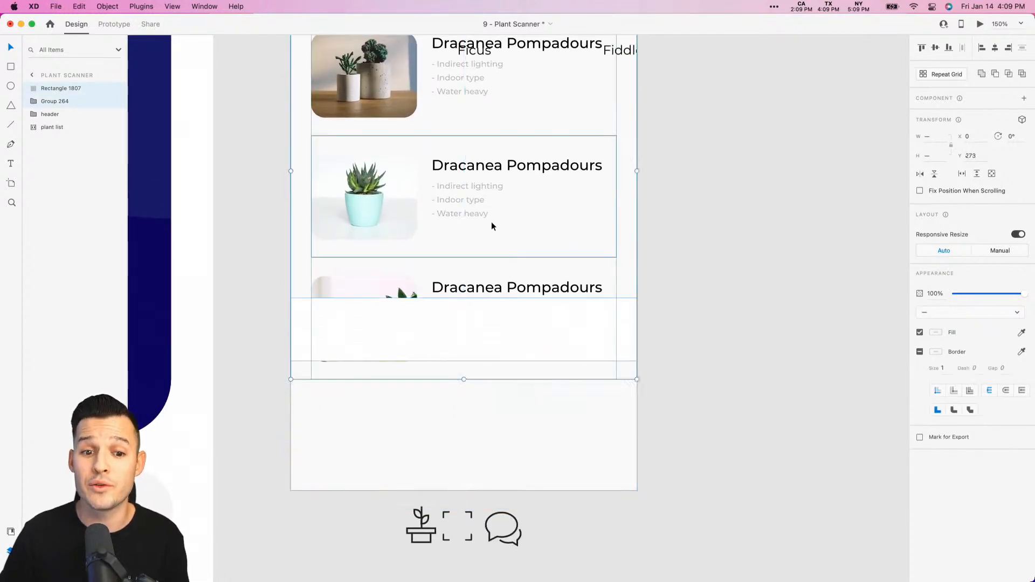
left_click(663, 472)
left_click(589, 461)
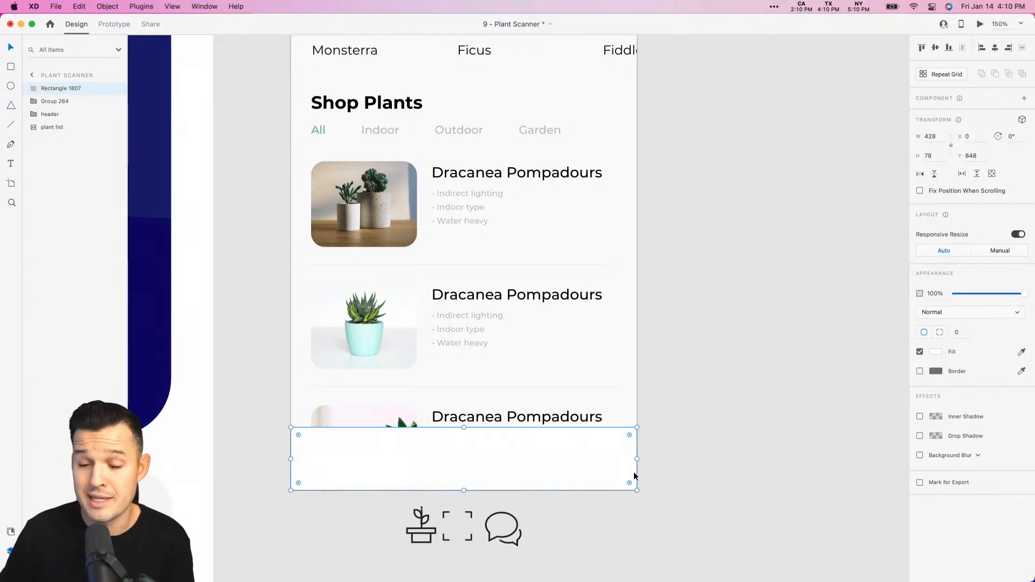
left_click_drag(588, 380, 581, 291)
key("super+z")
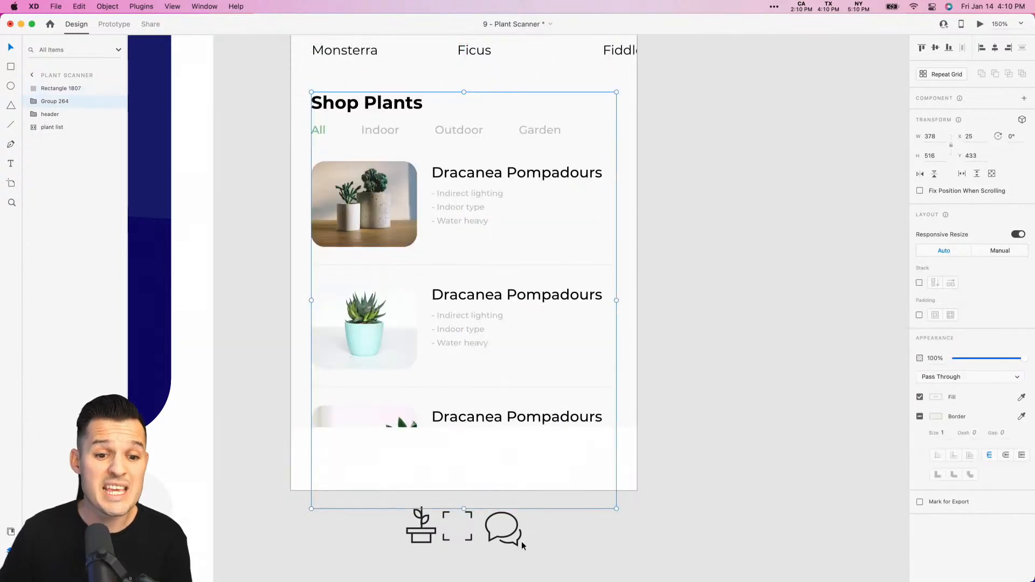
- Move the plant, scan-frame and chat icons onto the bottom bar and spread the outer two toward its ends
left_click_drag(588, 529, 381, 546)
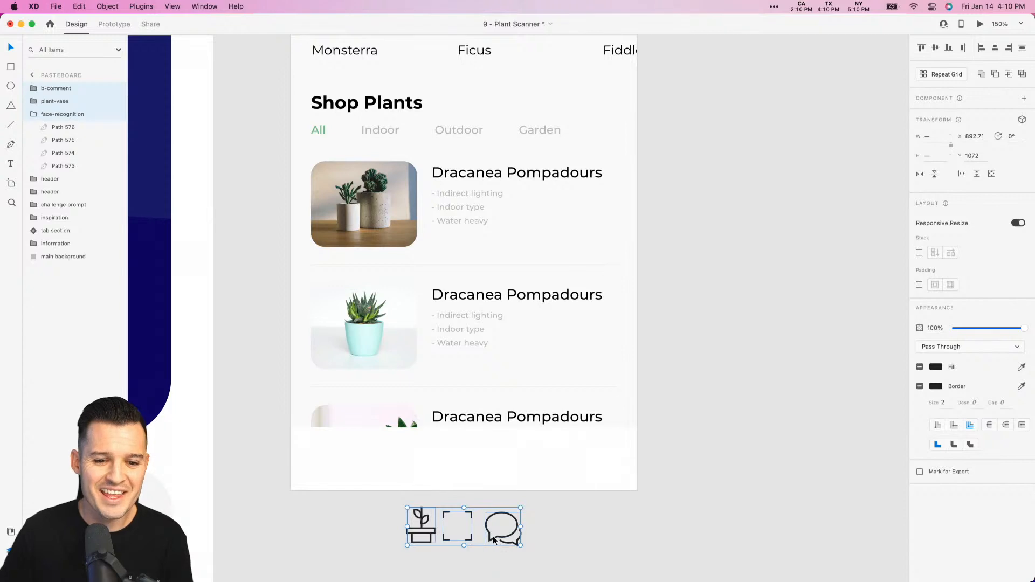
left_click_drag(484, 542, 525, 443)
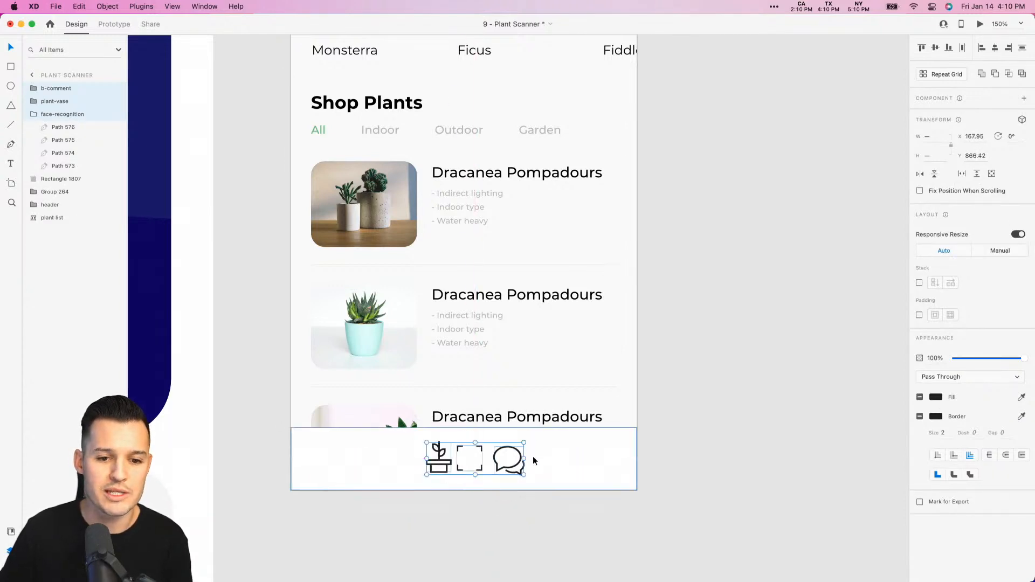
left_click(495, 511)
left_click_drag(433, 464, 353, 464)
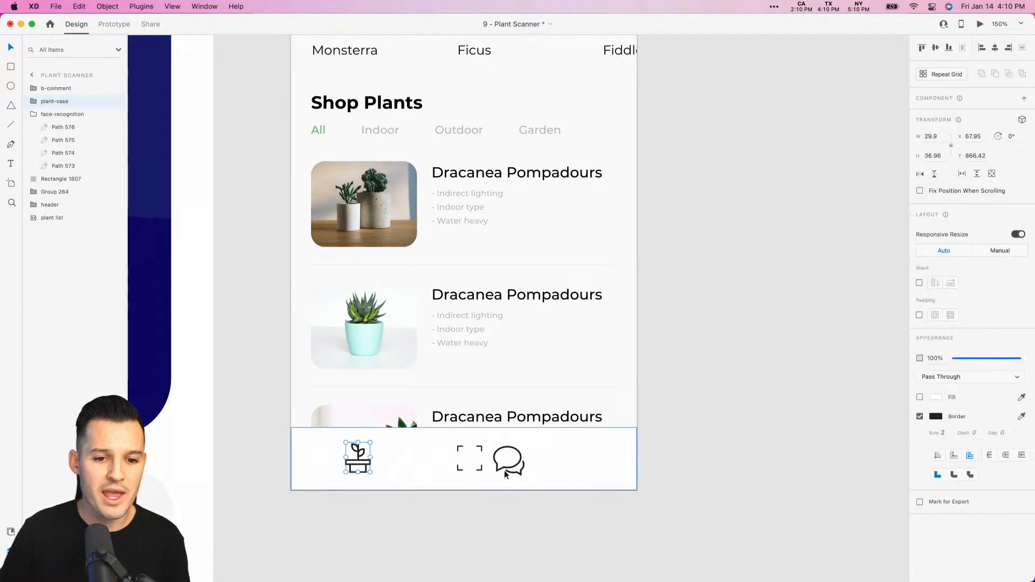
left_click_drag(511, 466, 595, 464)
- Align the three bottom bar icons on their vertical middles and distribute them evenly horizontally
left_click(32, 114)
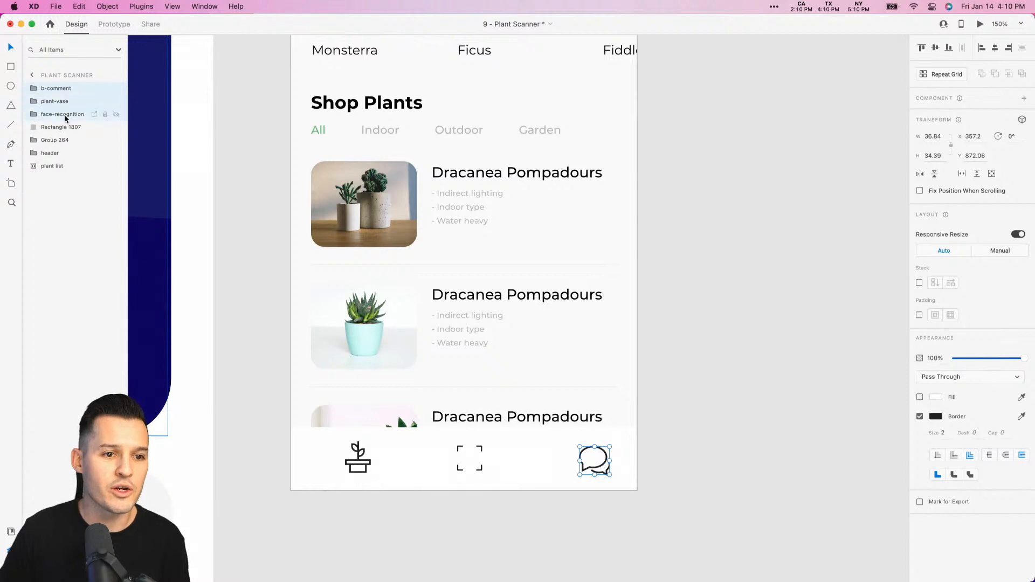
left_click(64, 115, "shift")
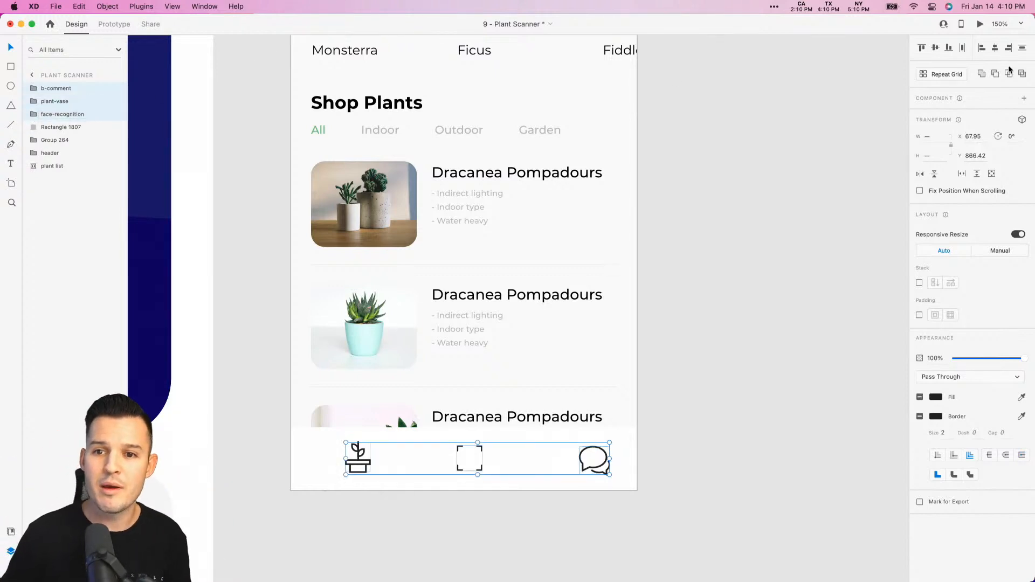
left_click(935, 48)
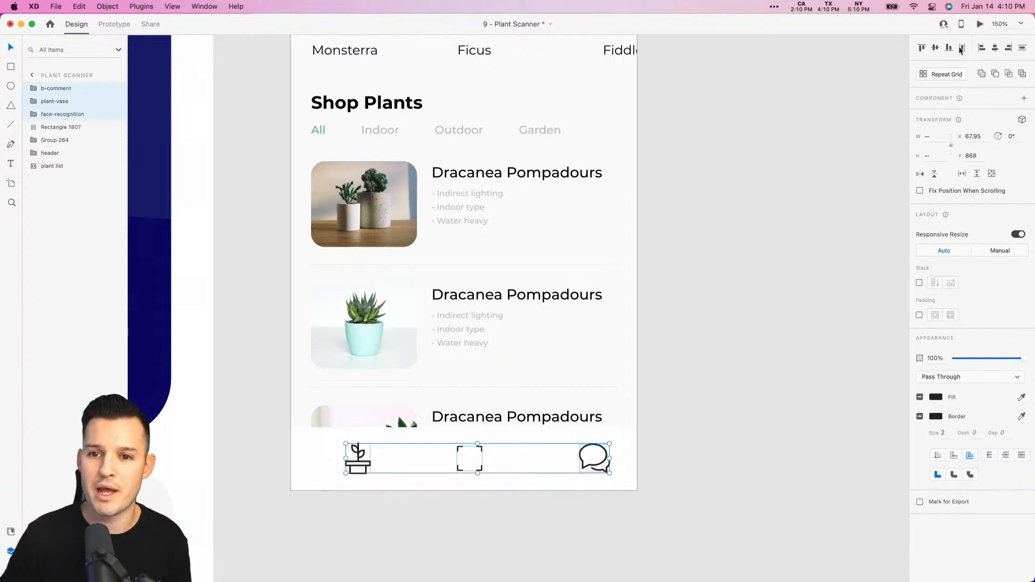
left_click(961, 48)
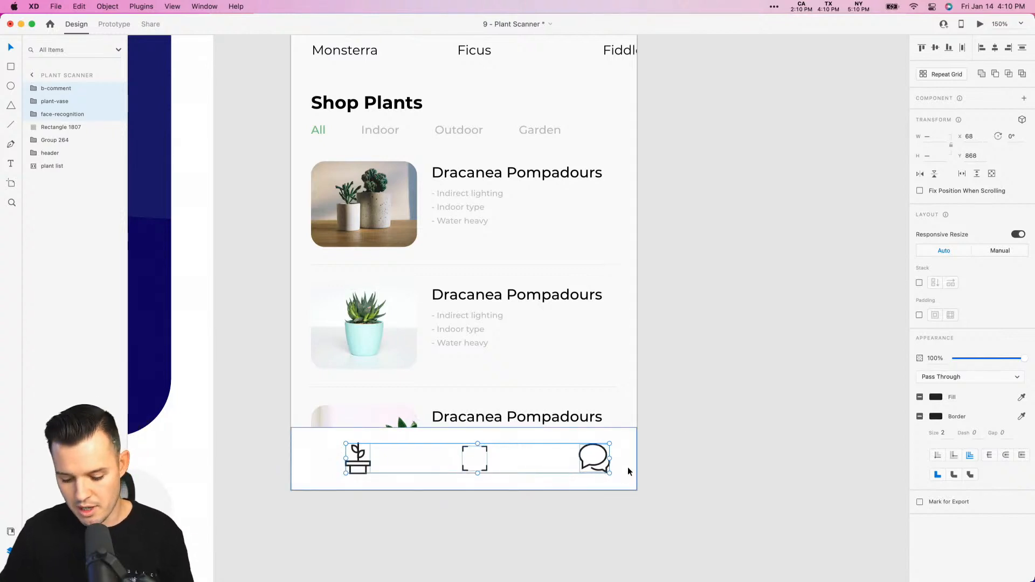
- Shift the three icons left together within the bottom bar, placing the plant icon at about X 51
left_click(595, 462)
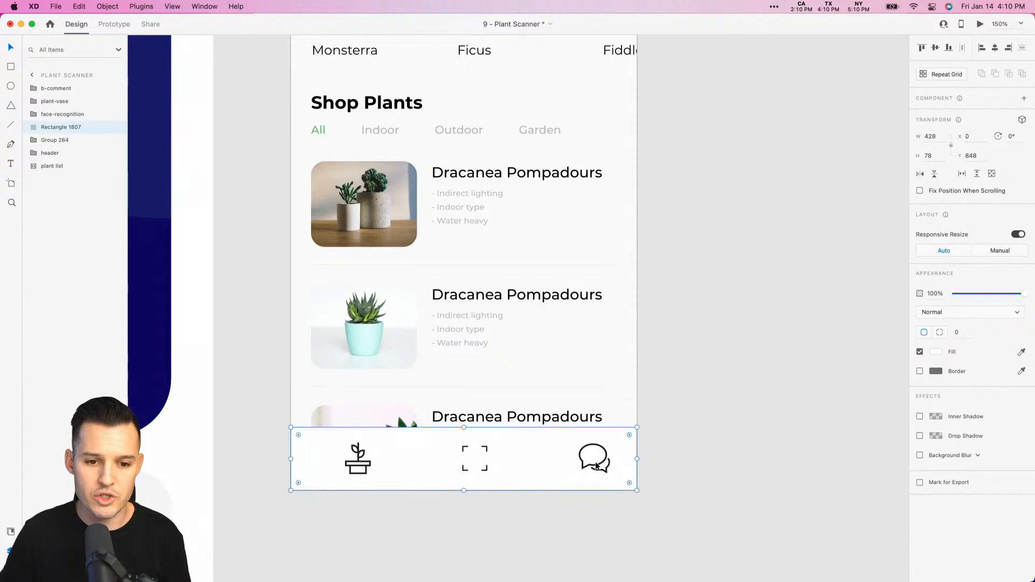
left_click(62, 114)
left_click(57, 89, "shift")
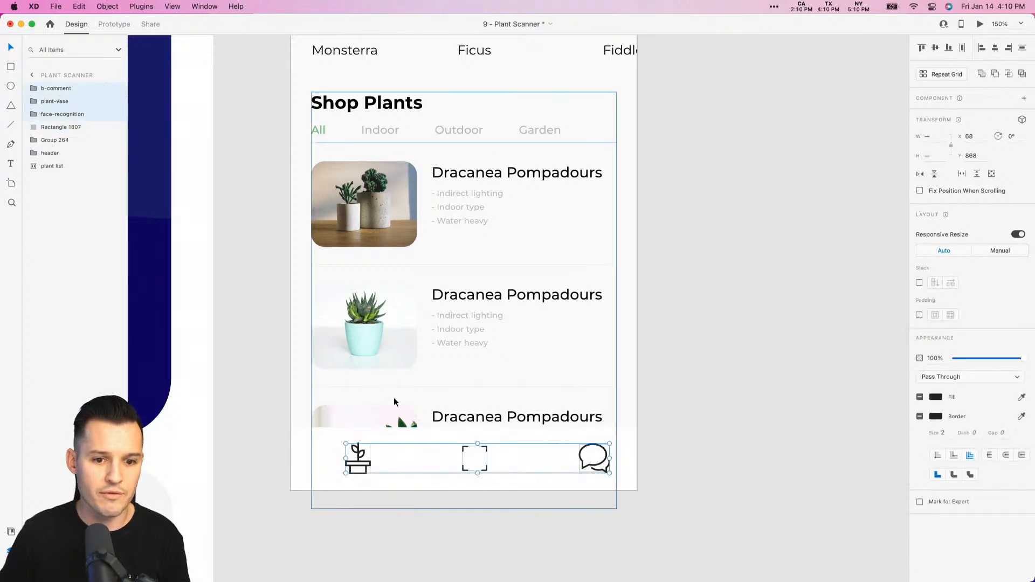
left_click_drag(600, 467, 585, 467)
left_click(675, 440)
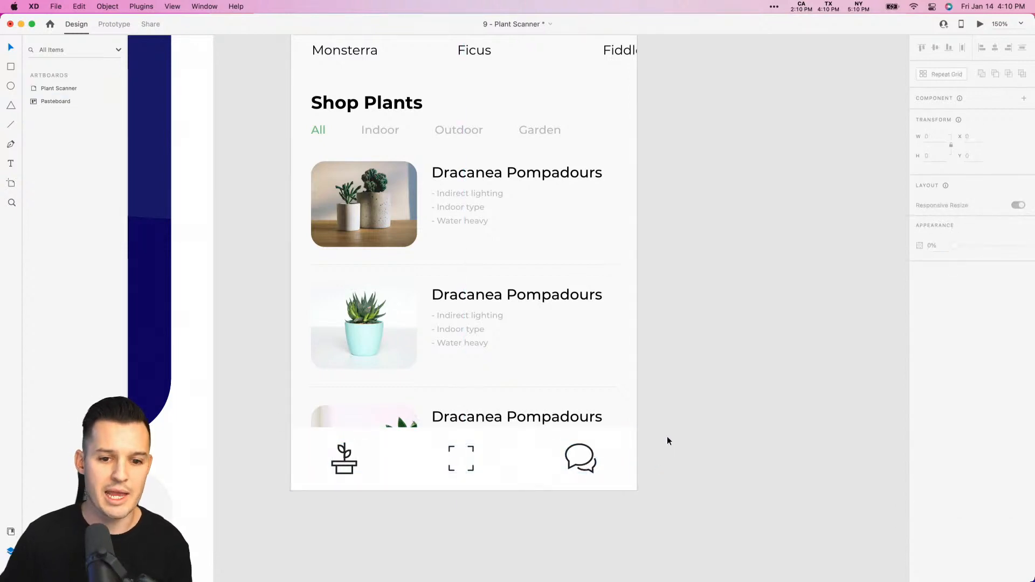
- Set the plant icon's border size to 1.7
left_click(345, 464)
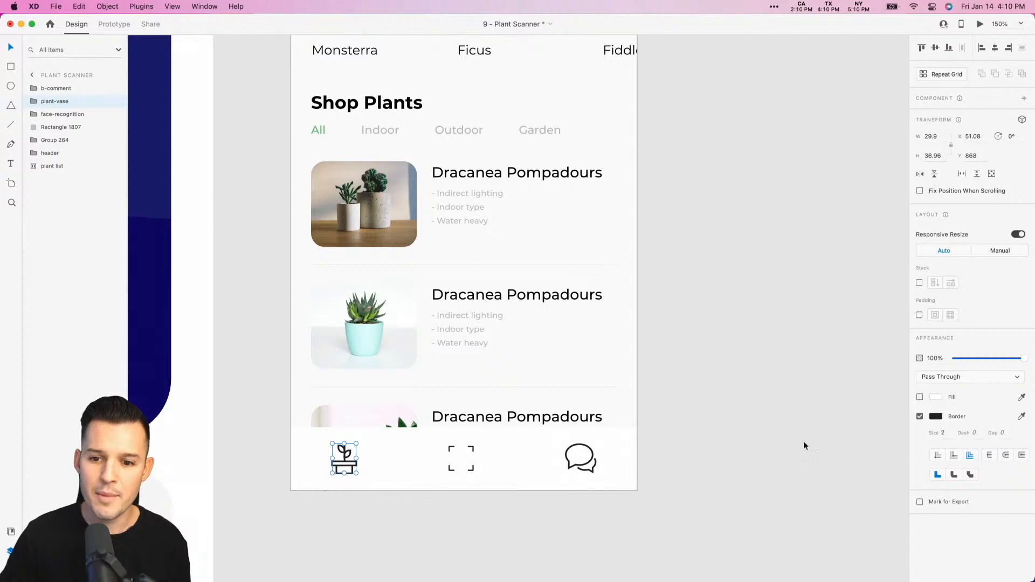
type("1")
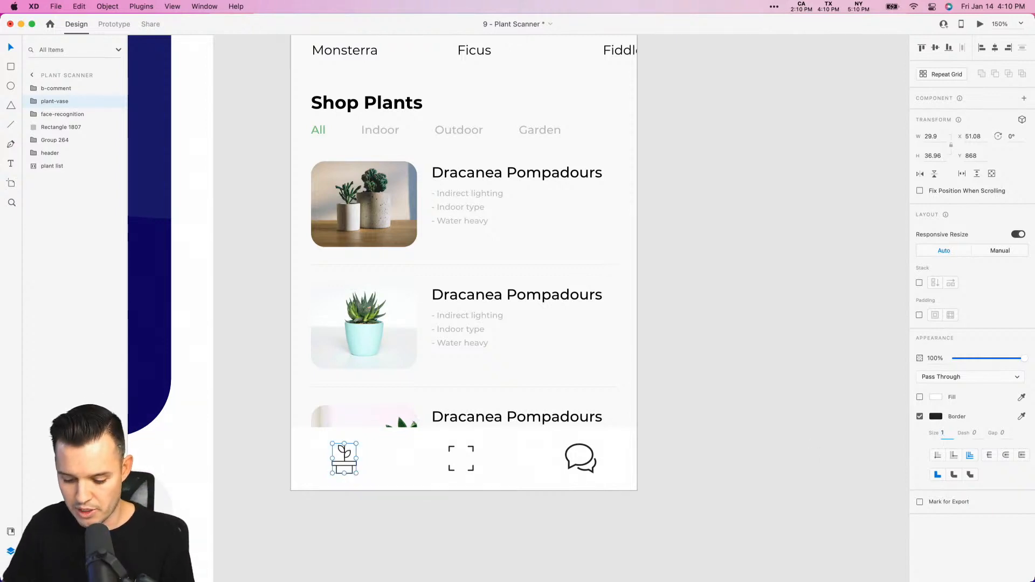
type(".7")
key("Tab")
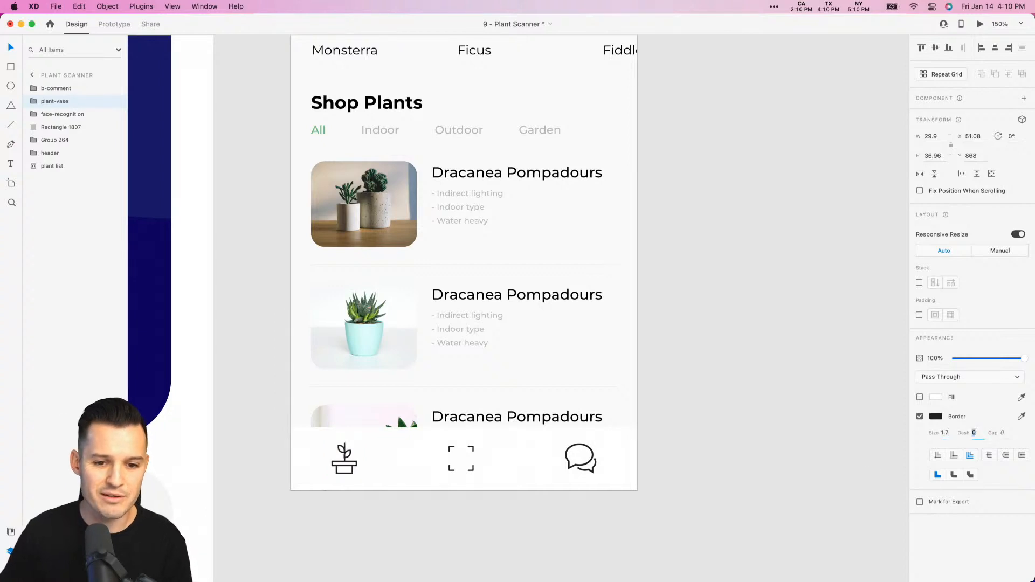
- Add a black #000000 border of size 0.5 to the scan-frame icon
left_click(471, 470)
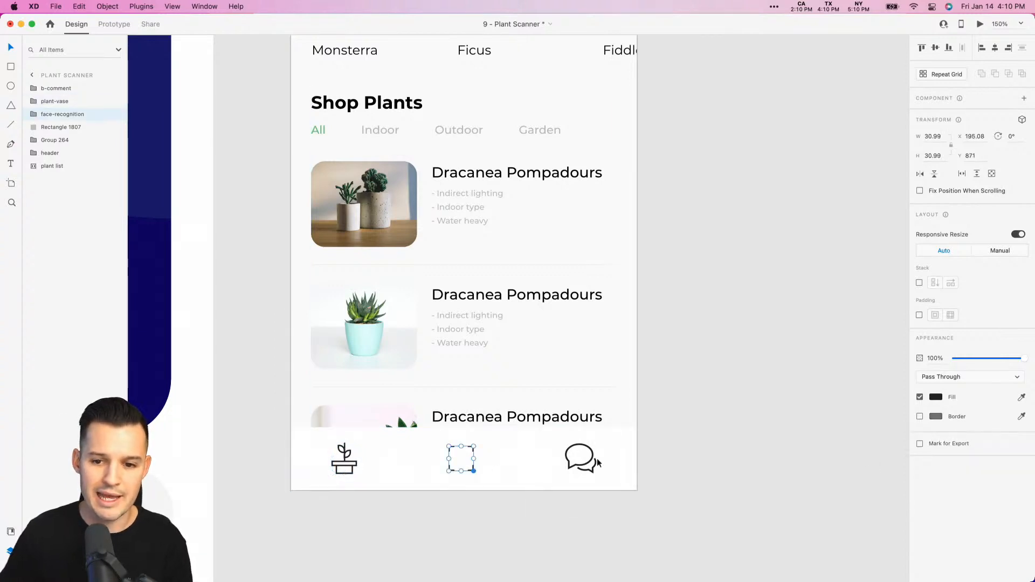
left_click(919, 417)
left_click(935, 418)
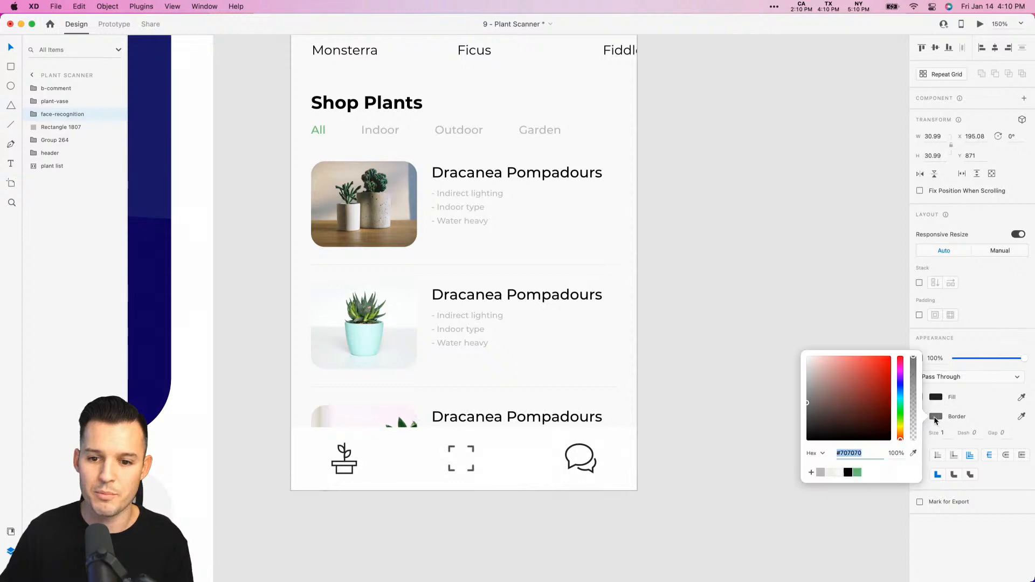
left_click(847, 472)
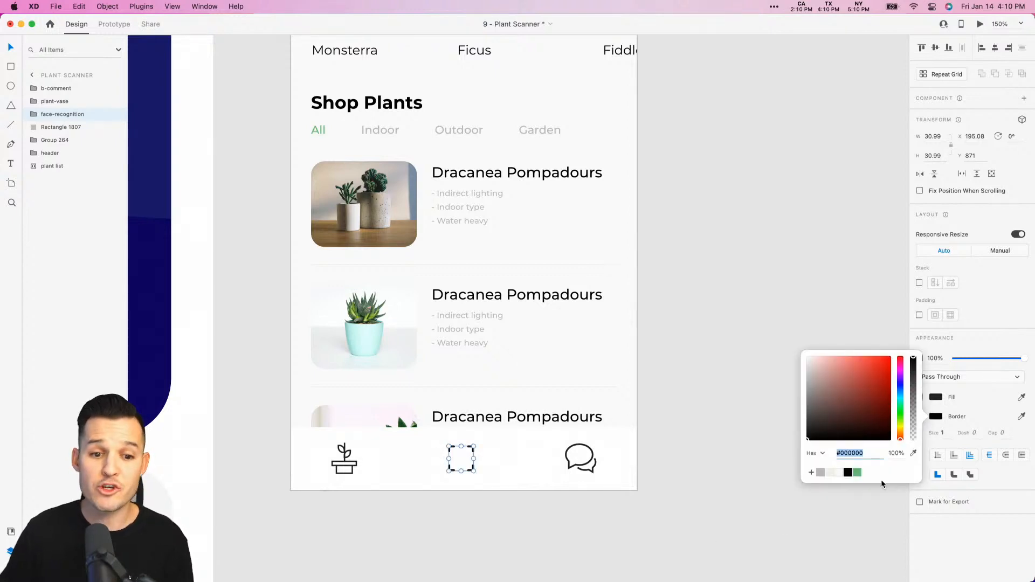
left_click(952, 438)
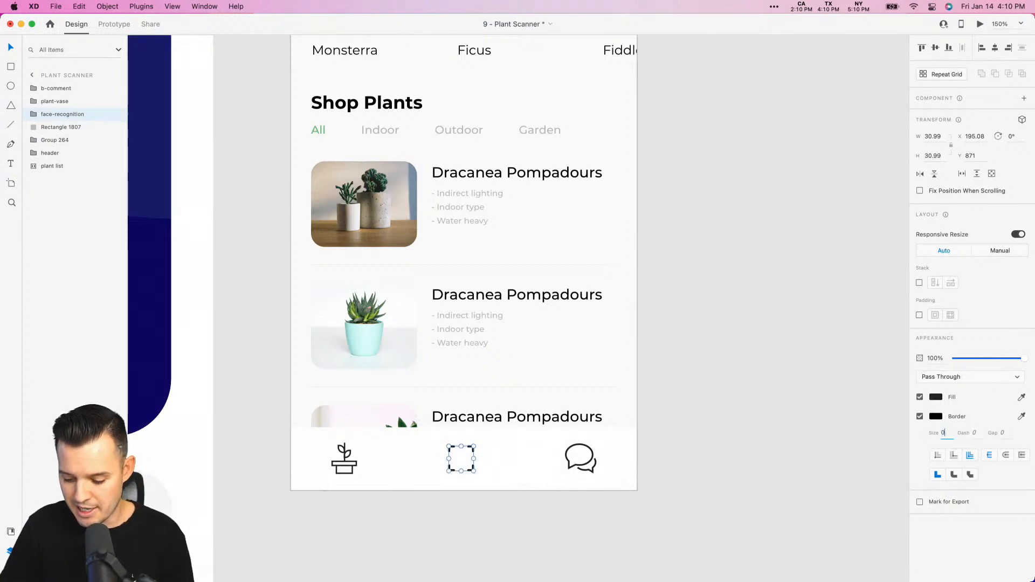
key("Return")
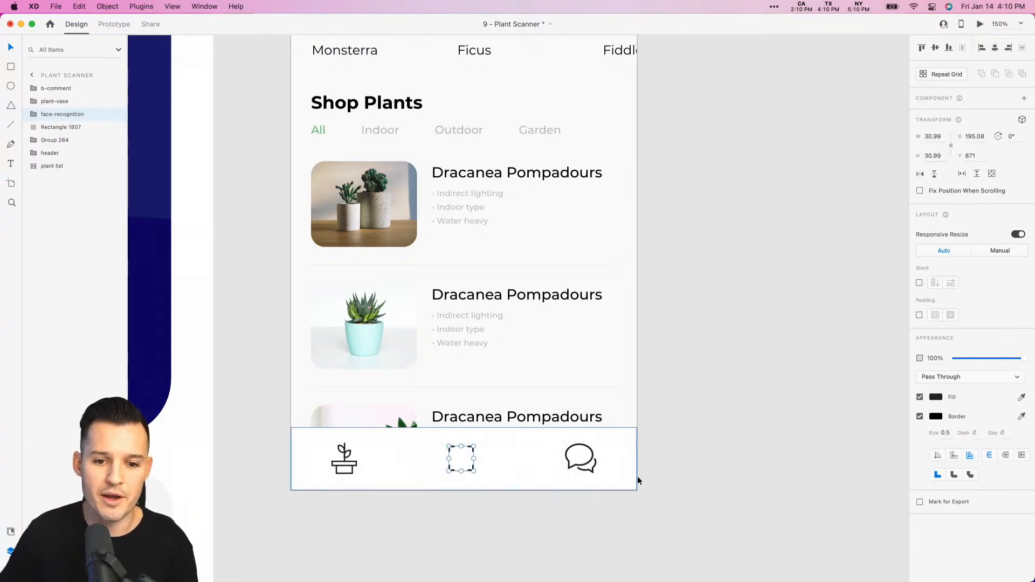
- Compare the line weights of the scan-frame and plant icons in the bottom bar
left_click(636, 476)
left_click(679, 464)
key("super+z")
left_click(679, 465)
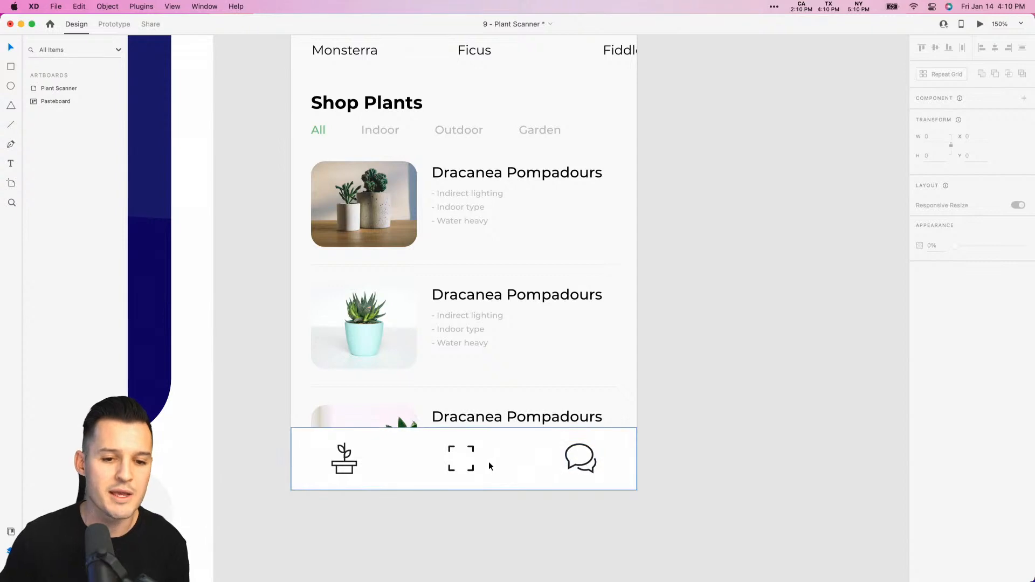
left_click(470, 468)
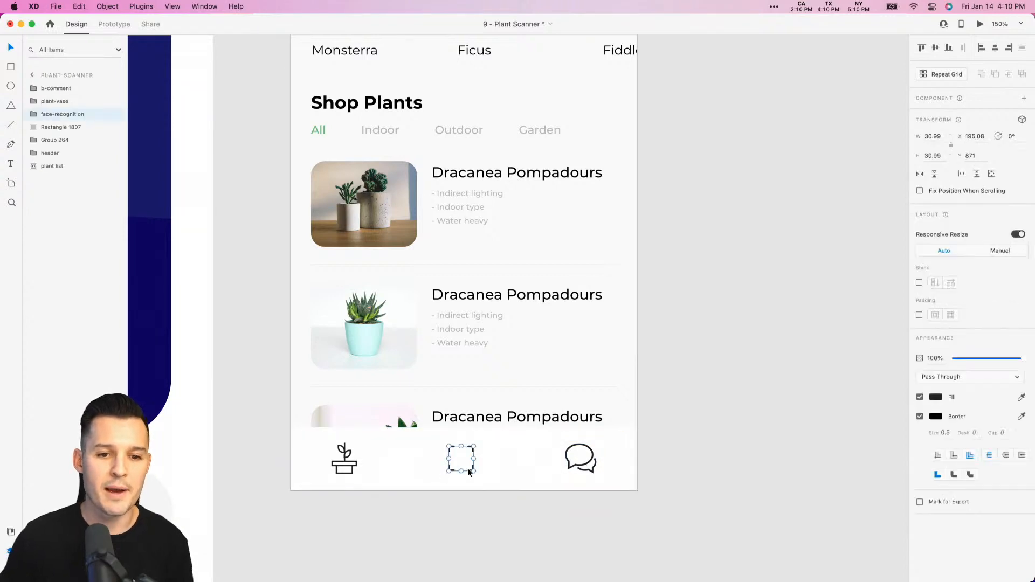
left_click(344, 459)
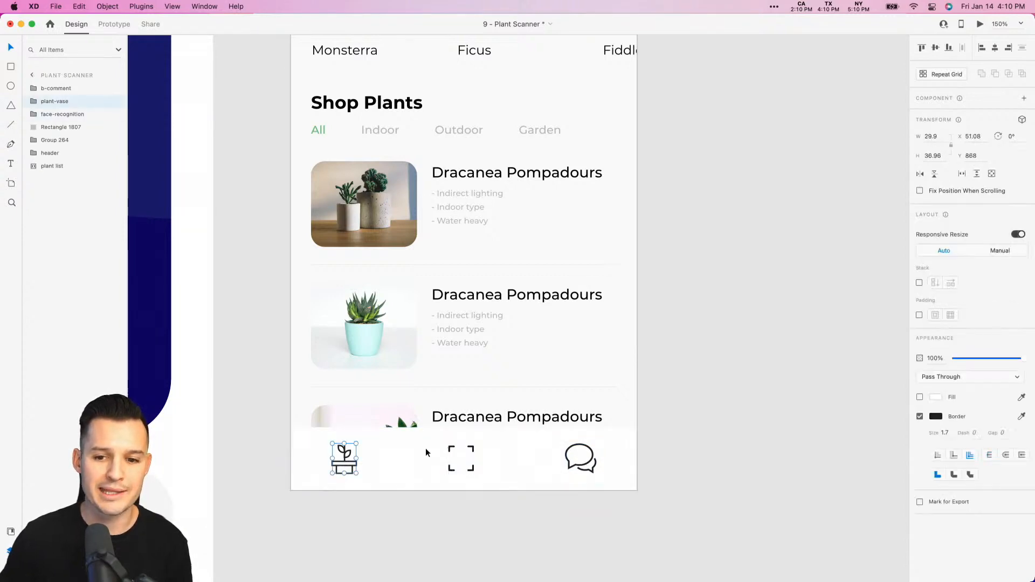
- Set the plant icon's border color to green #6BBE76 and save that color in the document assets
left_click(934, 419)
left_click(855, 473)
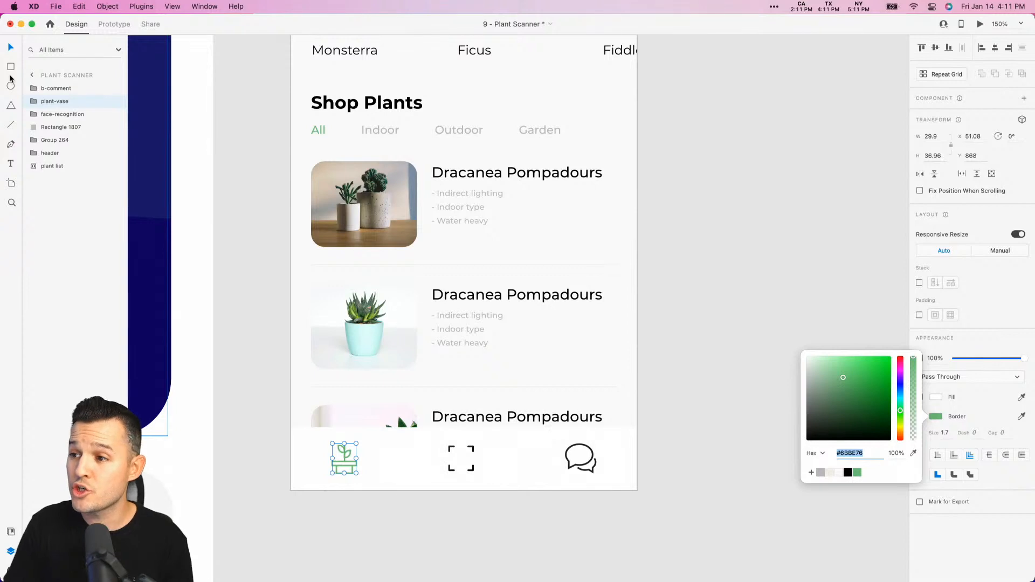
key("super+shift+y")
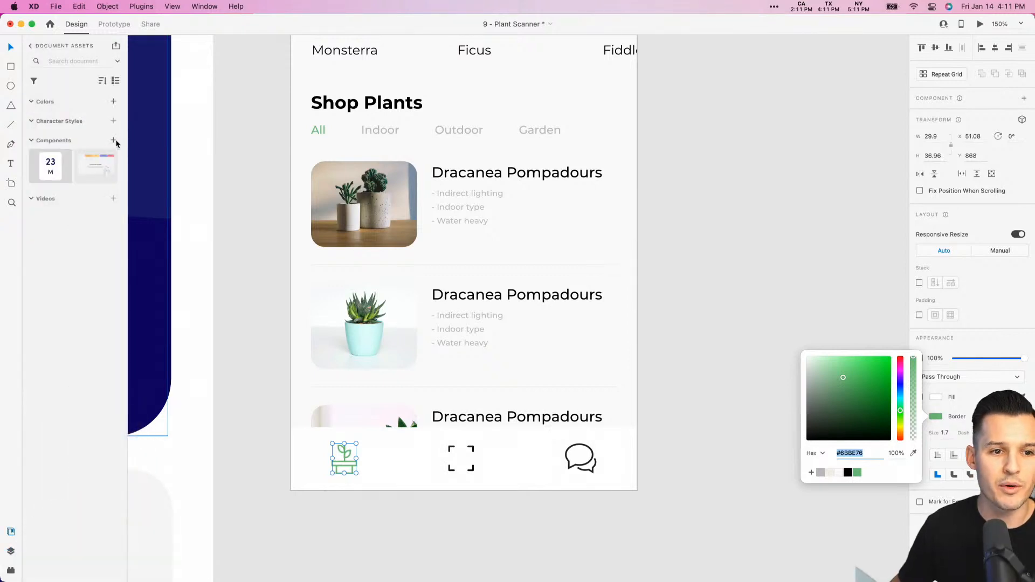
left_click(113, 102)
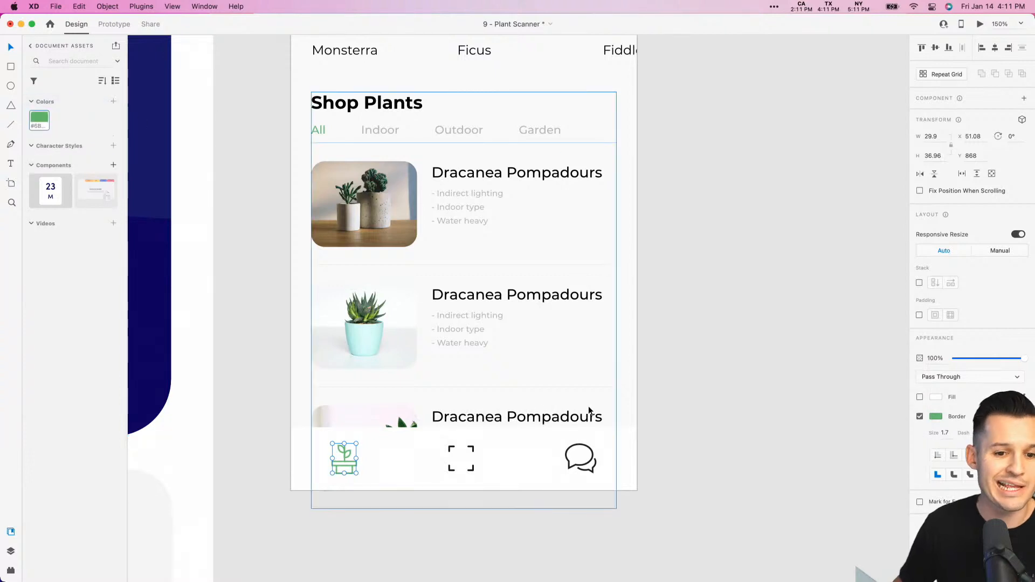
left_click(696, 376)
- Check the All filter label's green against the saved color in the document assets, returning to the layer list
scroll(697, 375, "up", 5)
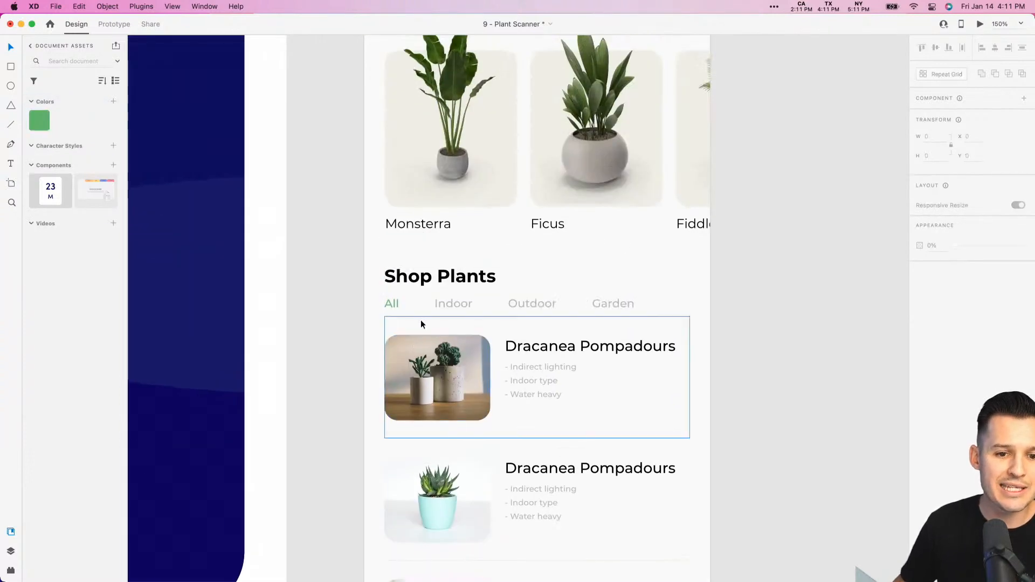
double_click(386, 303)
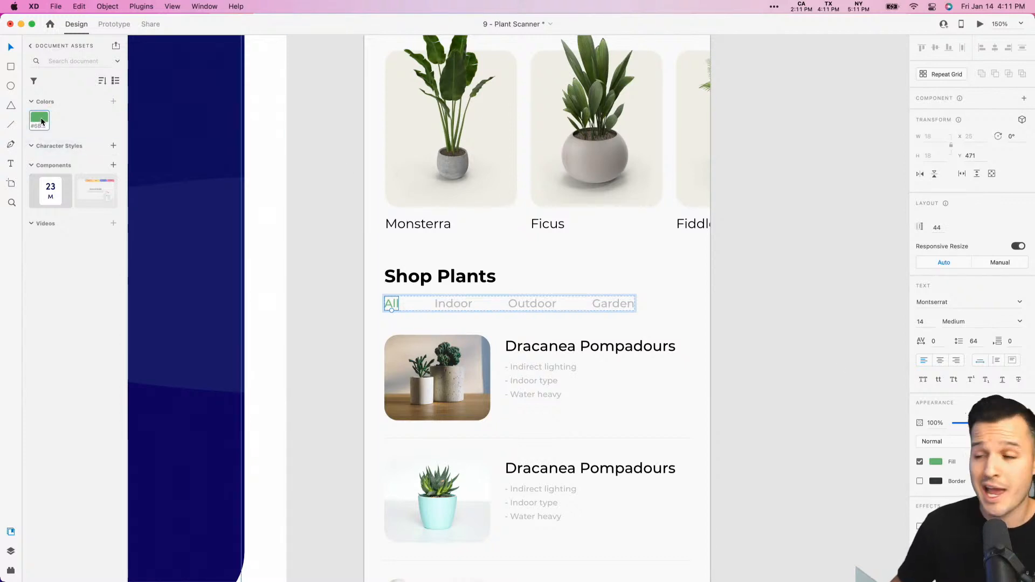
mouse_move(42, 122)
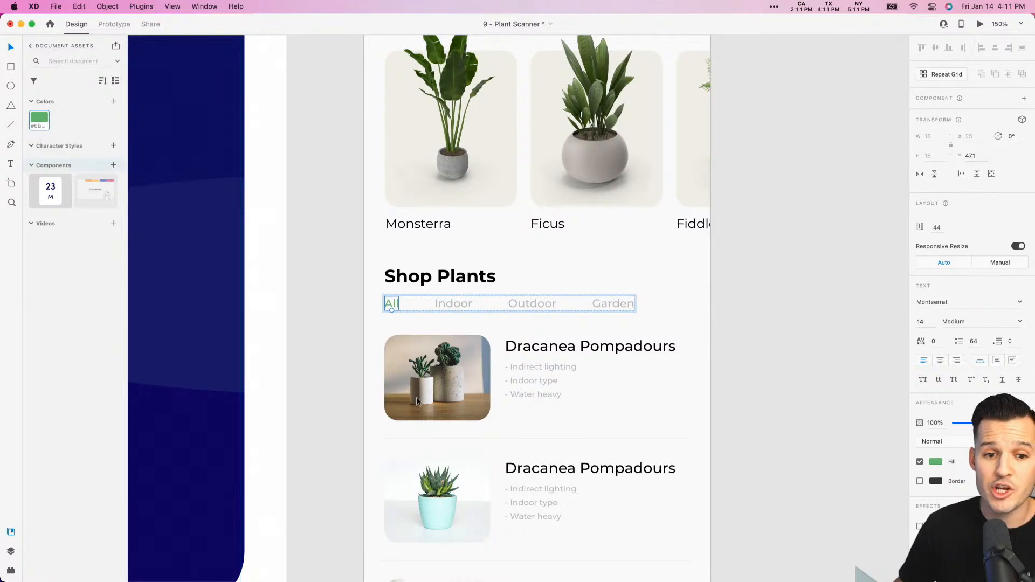
left_click(832, 267)
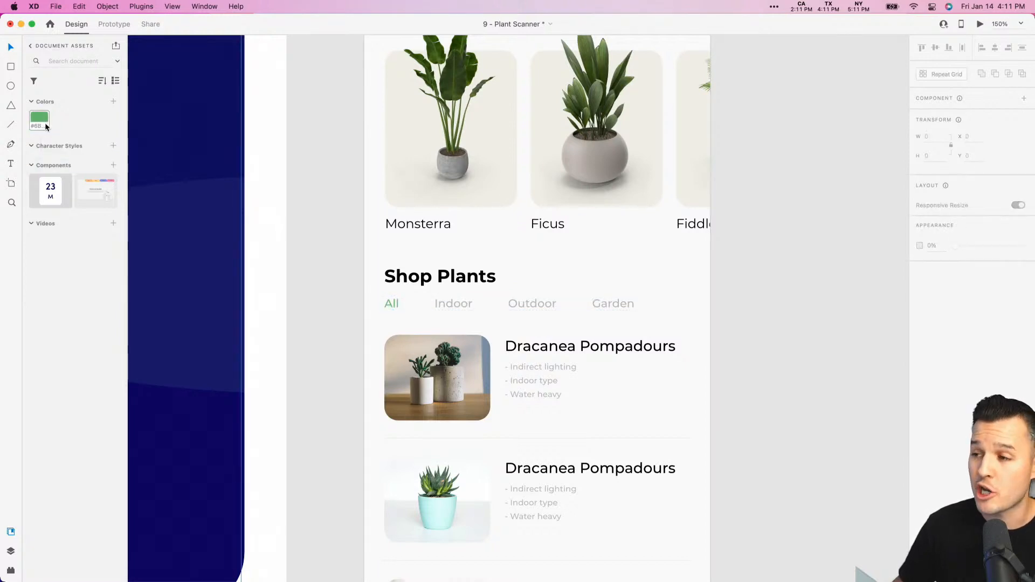
mouse_move(40, 124)
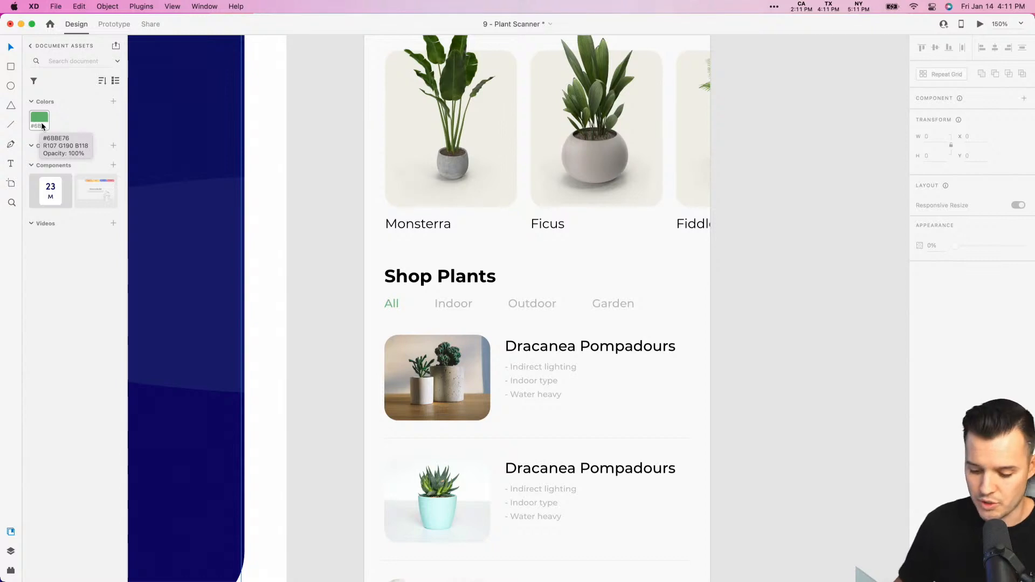
key("super+y")
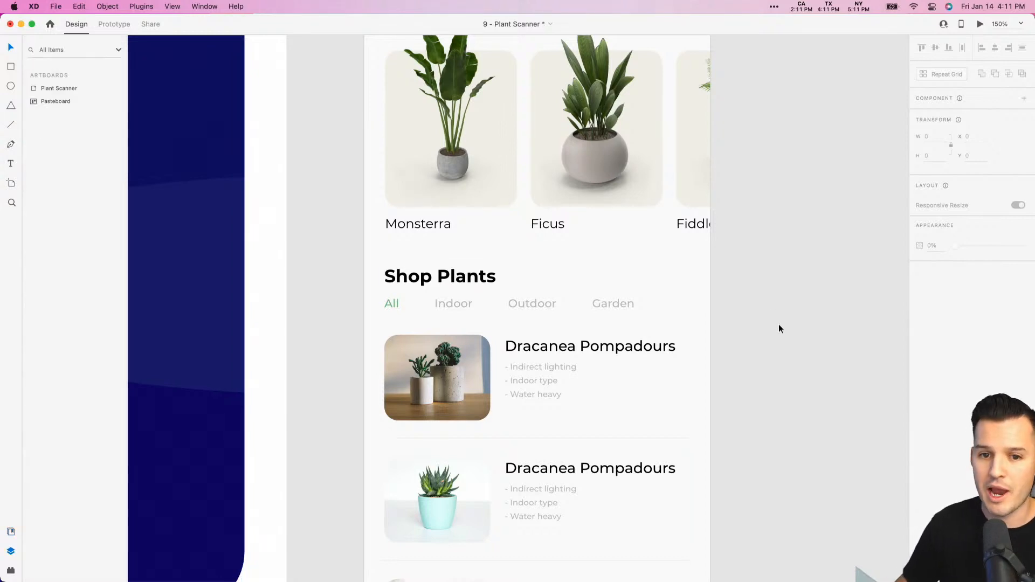
- Round only the top-left corner of the bottom bar's white rectangle to a radius of 32
left_click_drag(800, 425, 730, 267)
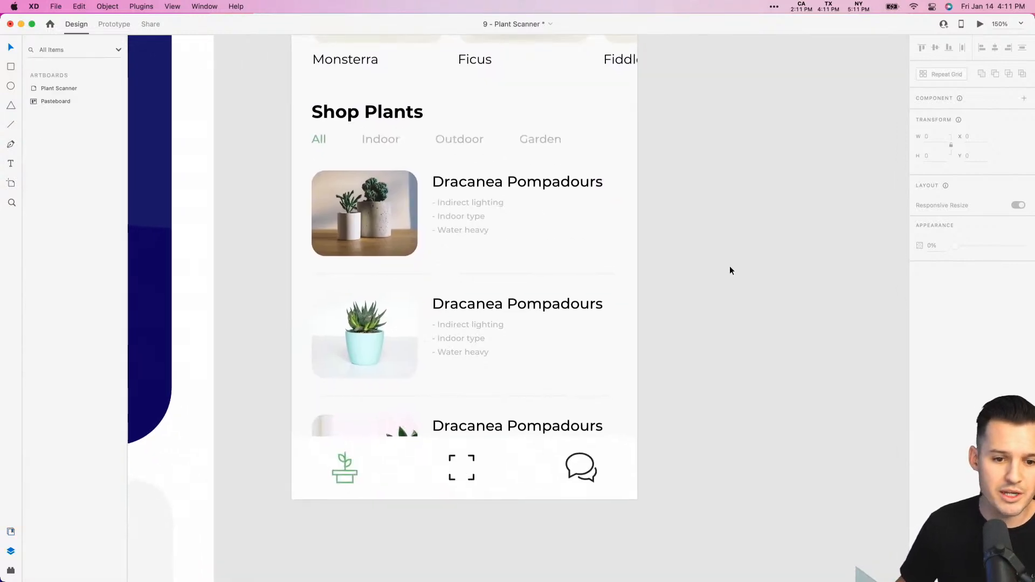
left_click(625, 454)
key("z")
left_click_drag(704, 378, 331, 530)
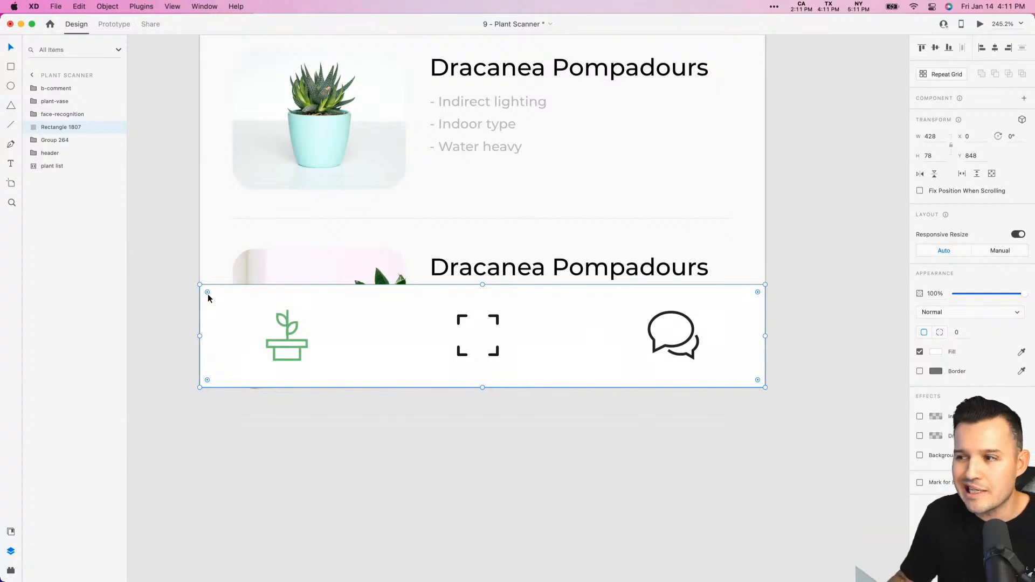
left_click_drag(208, 294, 211, 300)
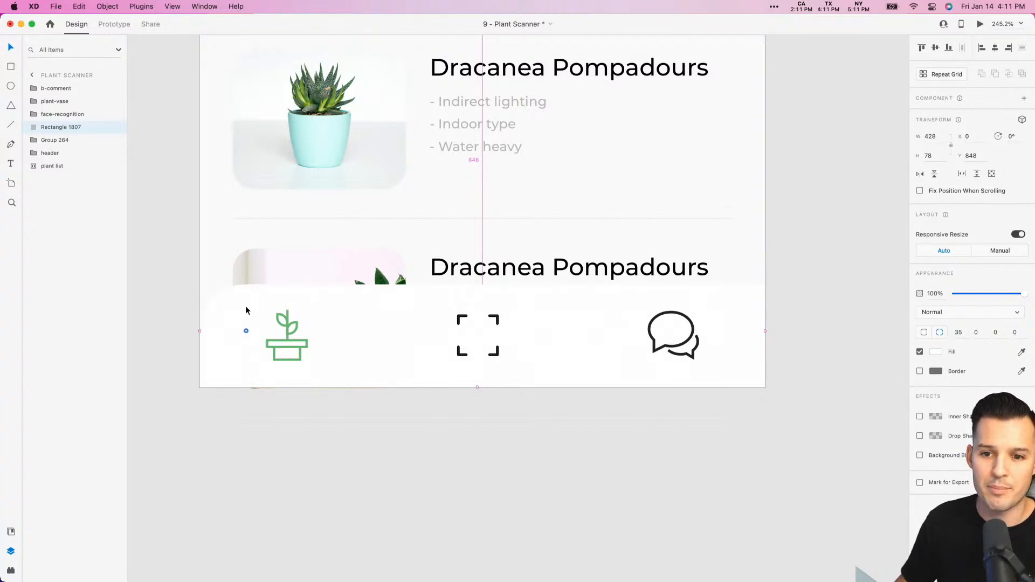
left_click_drag(245, 307, 244, 304)
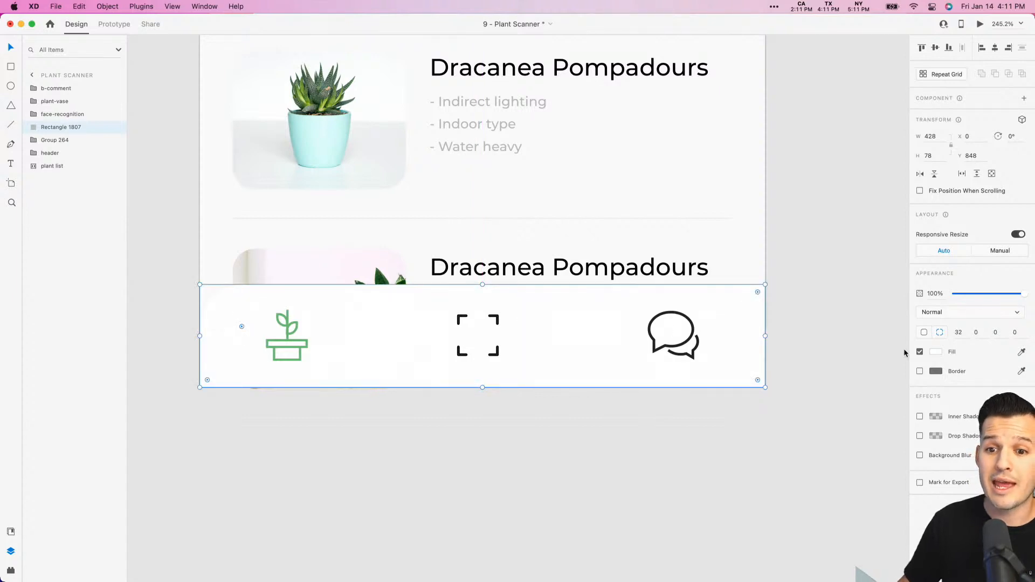
- Set the bottom bar rectangle's top-right corner radius to 32
left_click(986, 336)
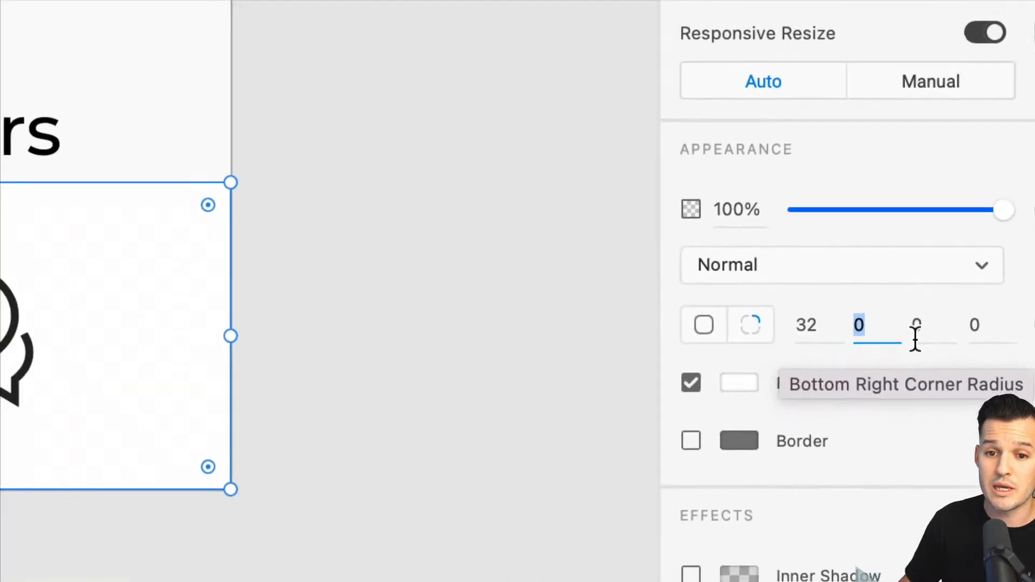
scroll(463, 327, "left", 20)
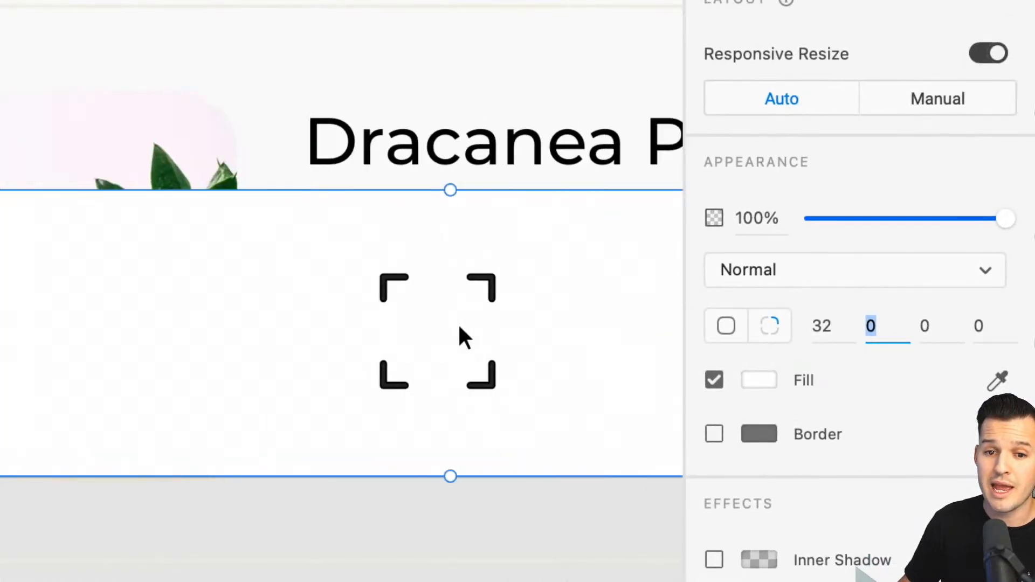
scroll(460, 328, "right", 12)
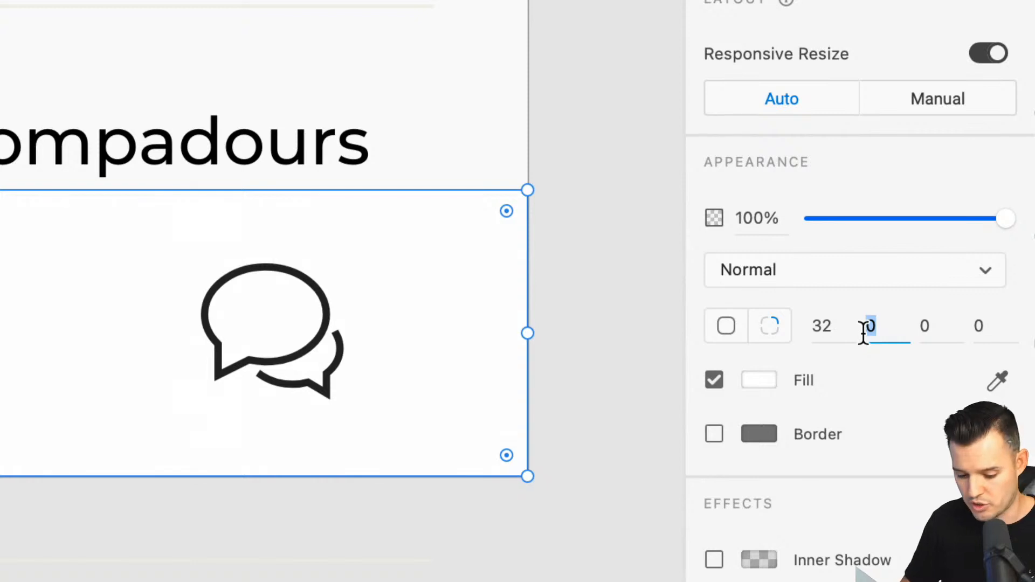
type("32")
key("Tab")
left_click(638, 289)
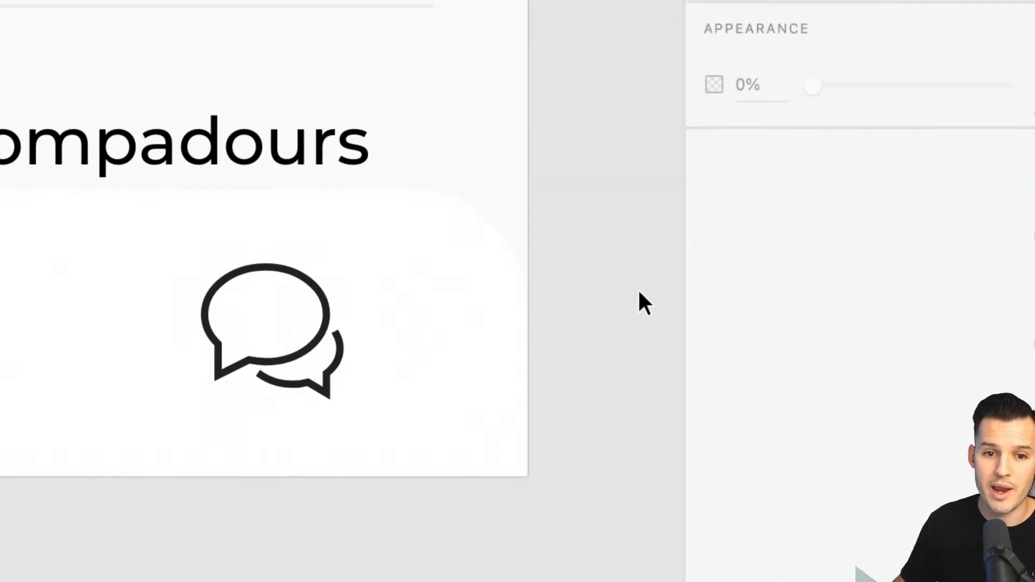
- Add a drop shadow to the bottom bar rectangle with a Y offset of -5 and increase its blur
scroll(754, 431, "right", 3)
scroll(755, 431, "up", 2)
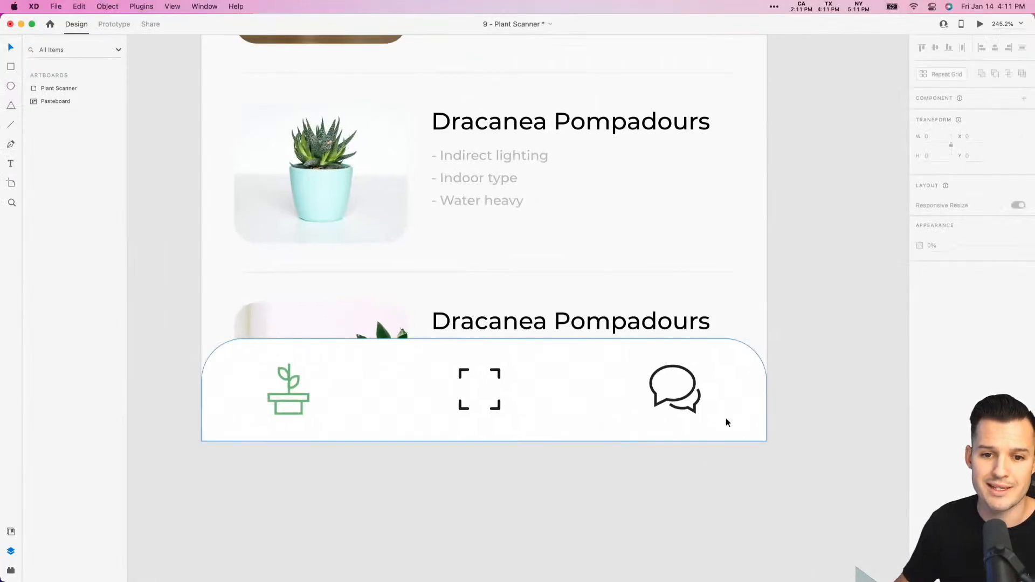
left_click(739, 366)
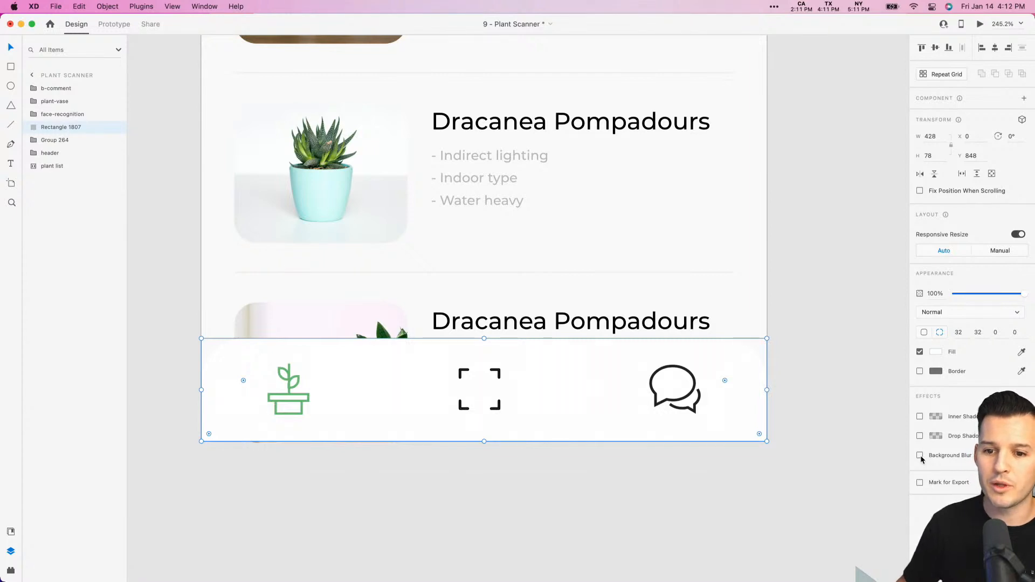
left_click(920, 436)
left_click(964, 452)
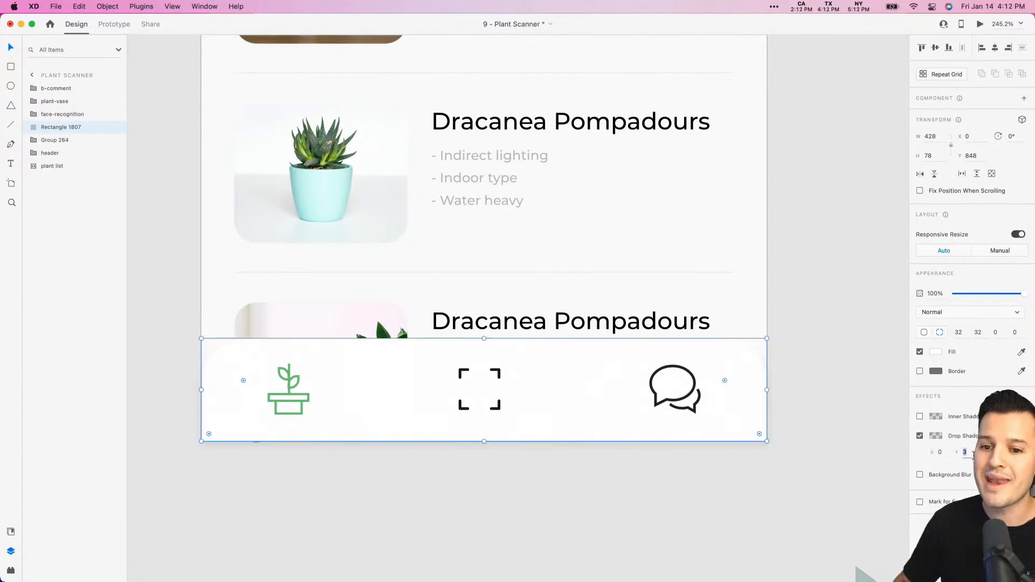
key("Down")
key("Down")
key("Down")
key("Down")
key("Down")
key("Down")
key("Down")
key("Down")
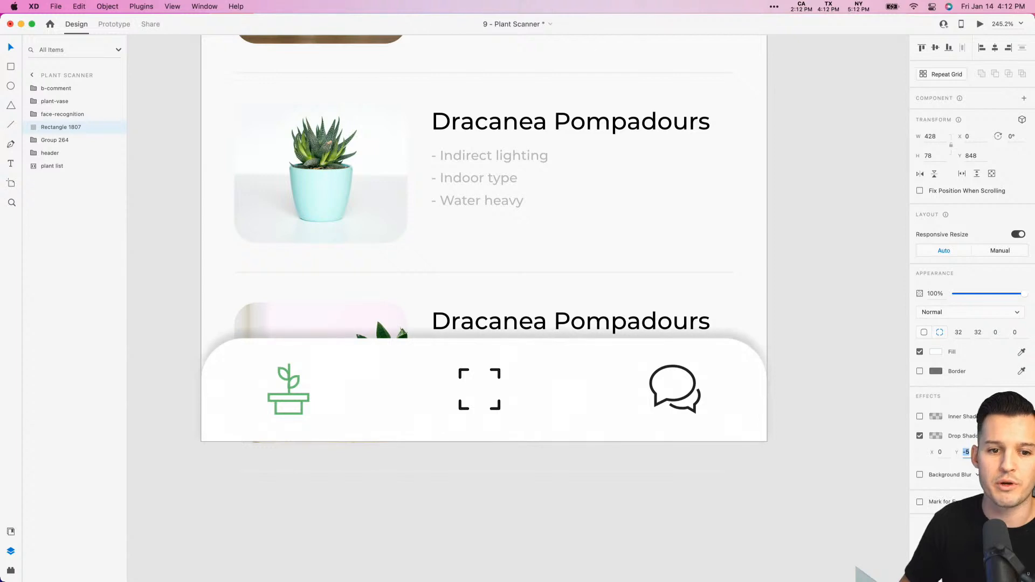
key("Tab")
key("shift+Up")
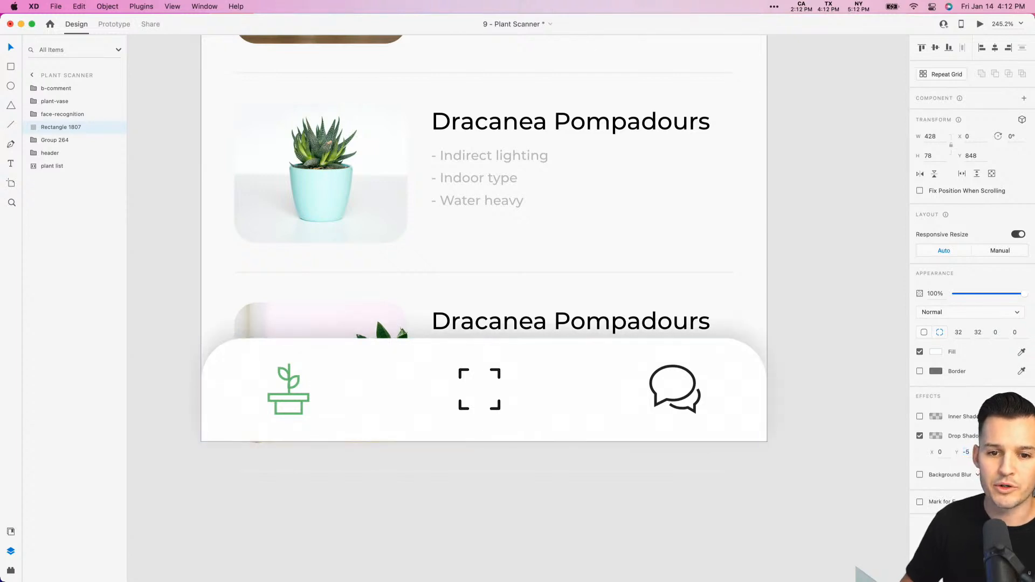
- Lower the opacity of the bottom bar's black drop shadow color to 4%
left_click(935, 437)
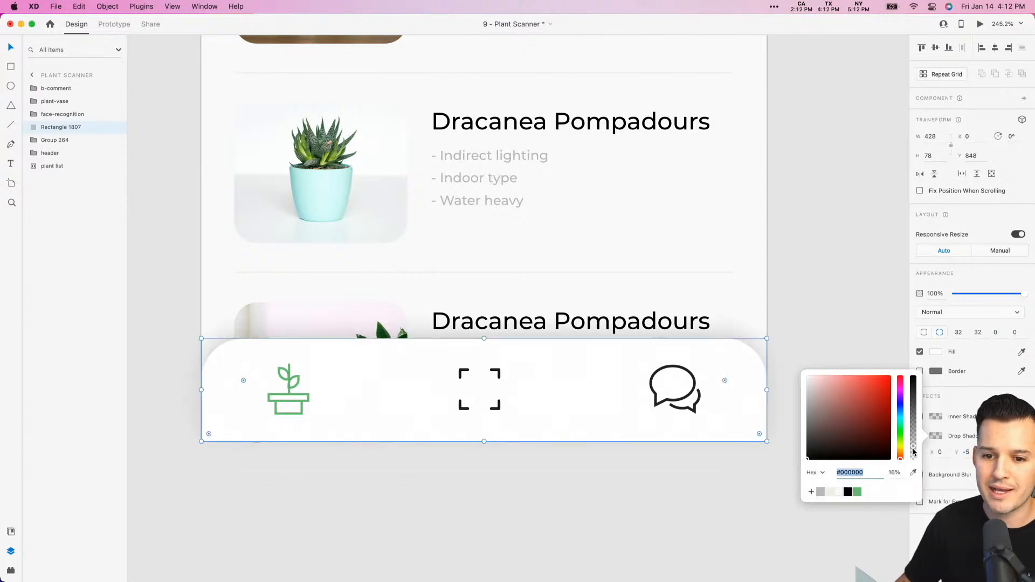
left_click_drag(912, 447, 911, 459)
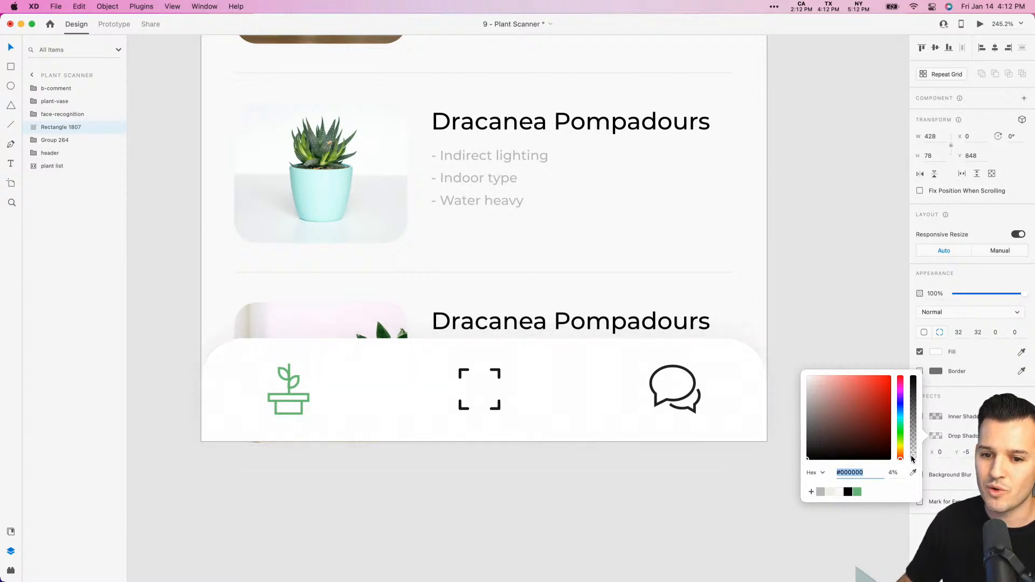
left_click(830, 338)
left_click(829, 339)
- Group the bottom bar rectangle with its three icons and name the group nav
left_click(712, 413)
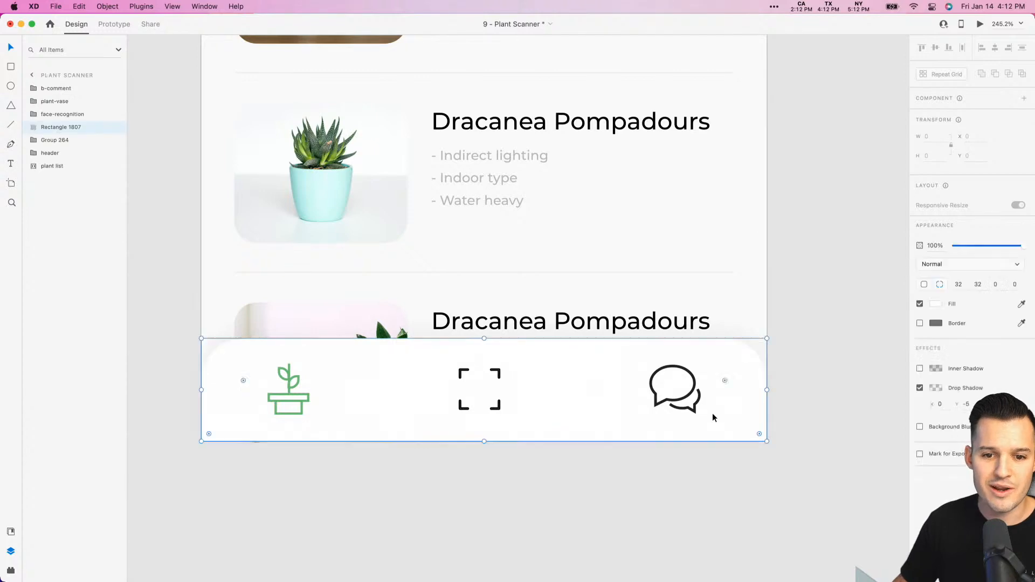
left_click(51, 89, "shift")
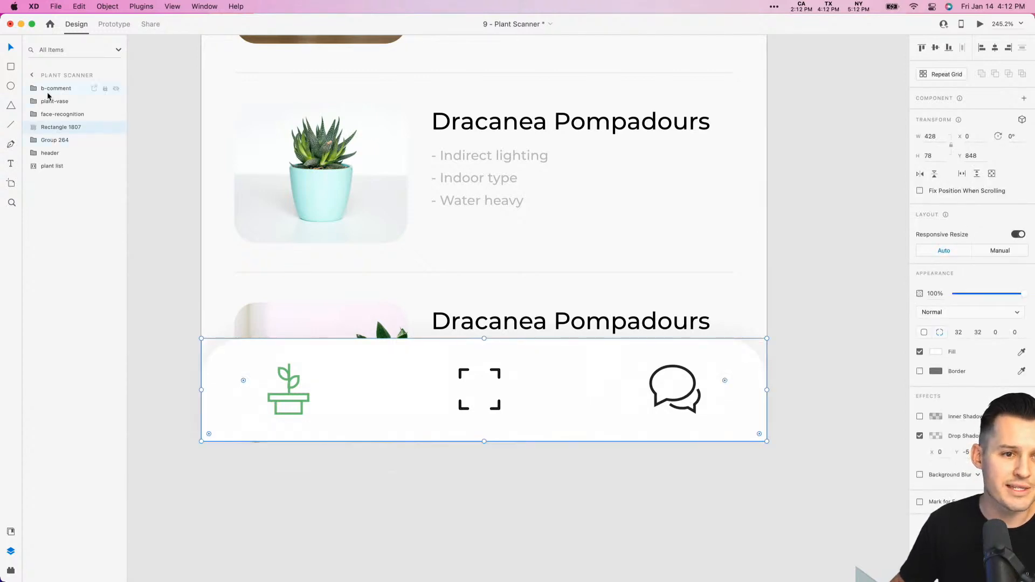
key("super+g")
double_click(49, 90)
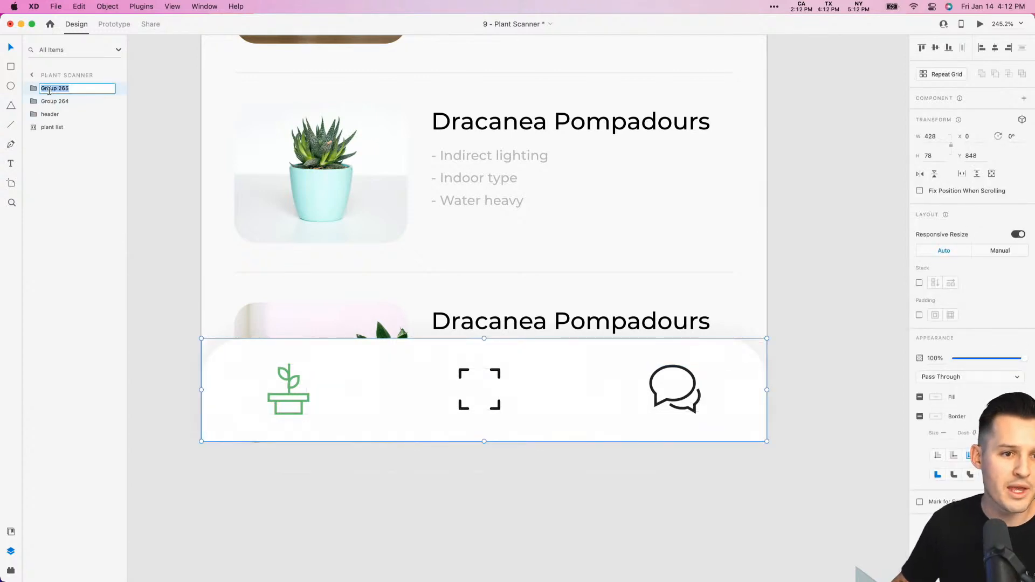
type("nav")
key("Return")
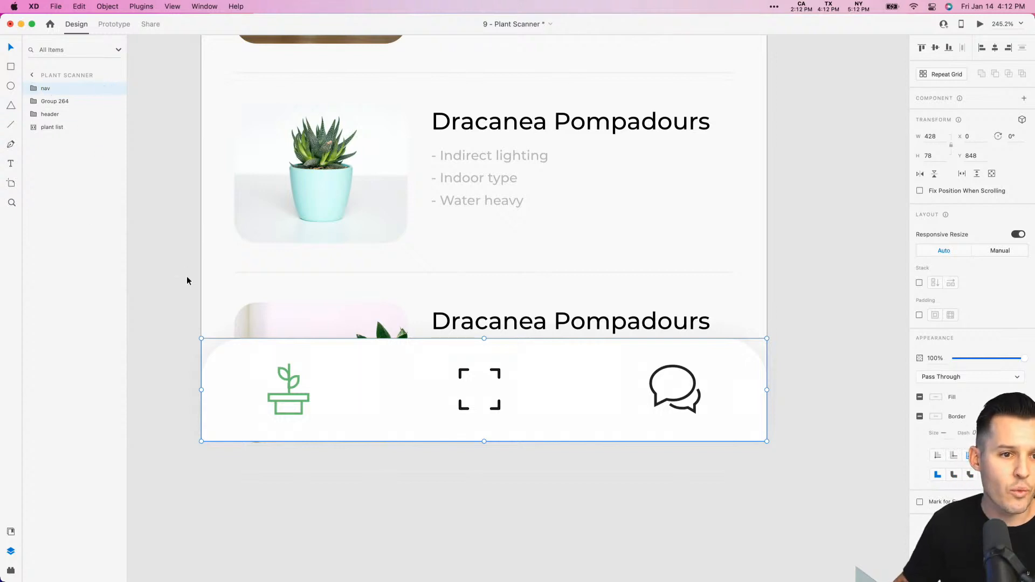
- Rename the Shop Plants group as shop and save the document
left_click(58, 102)
key("super+1")
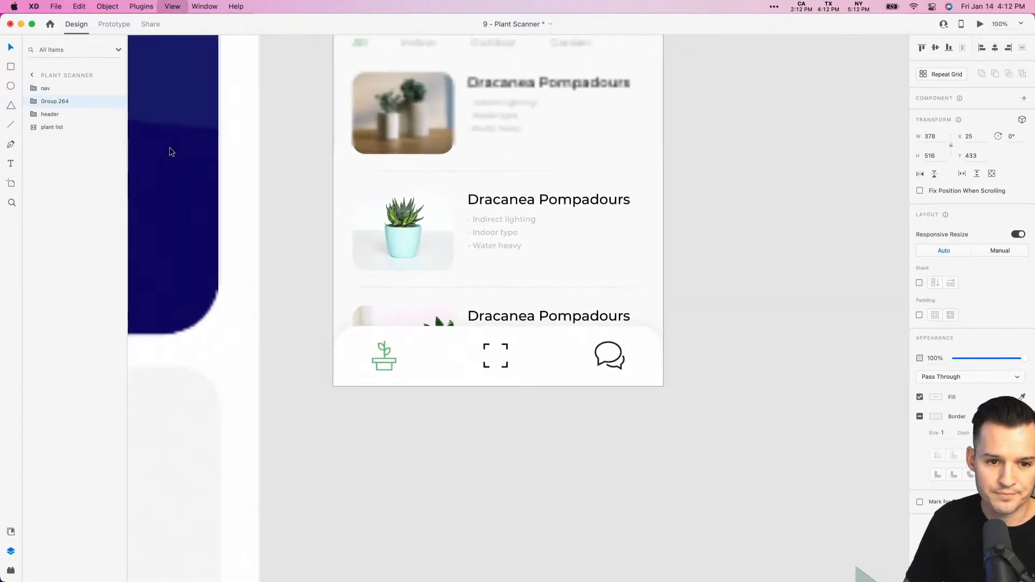
scroll(715, 321, "up", 5)
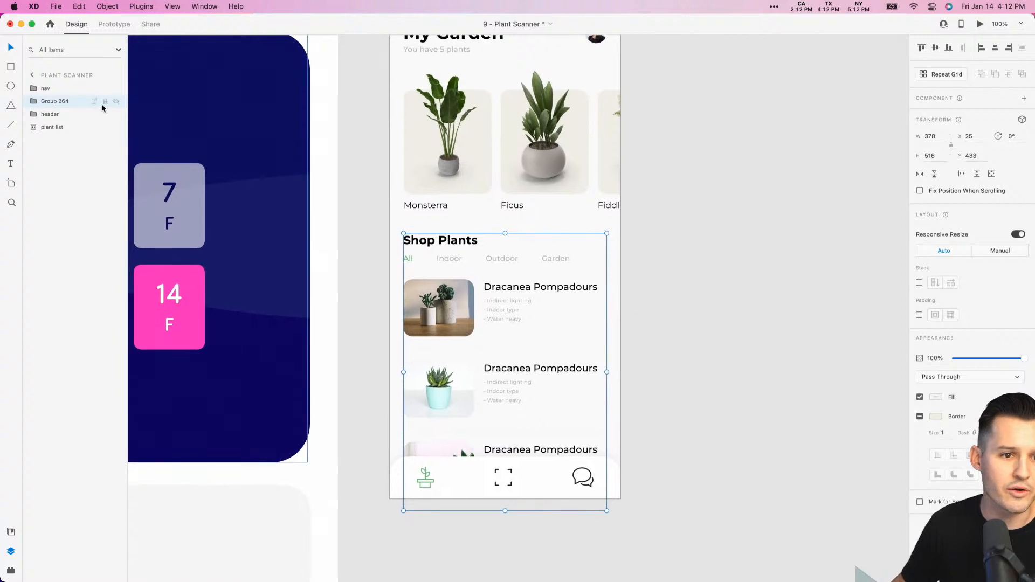
double_click(58, 102)
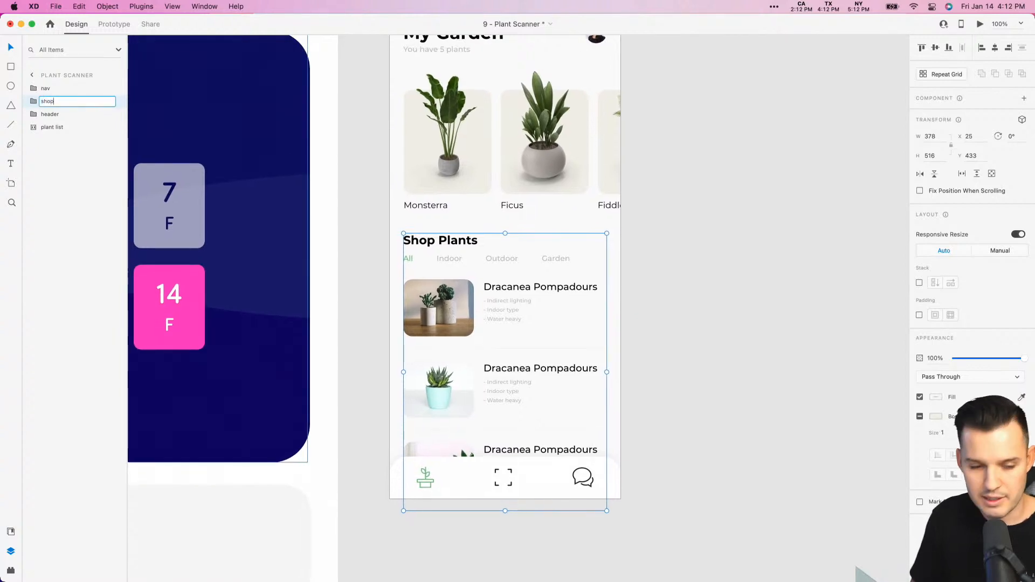
type("shop")
key("Return")
left_click(729, 243)
scroll(701, 280, "up", 3)
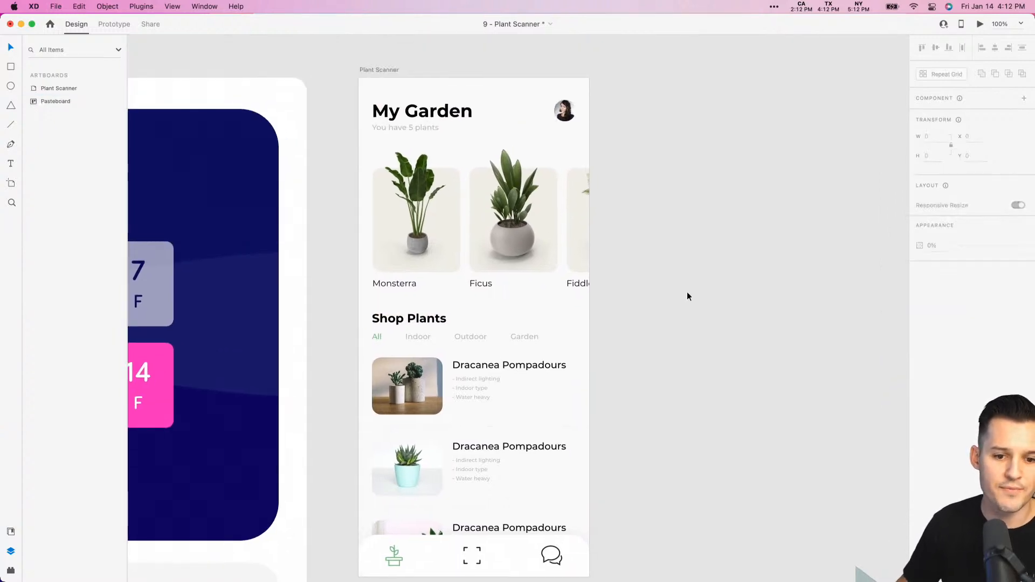
key("super+s")
- Fix the nav group's position when scrolling
scroll(717, 284, "down", 2)
left_click(502, 504)
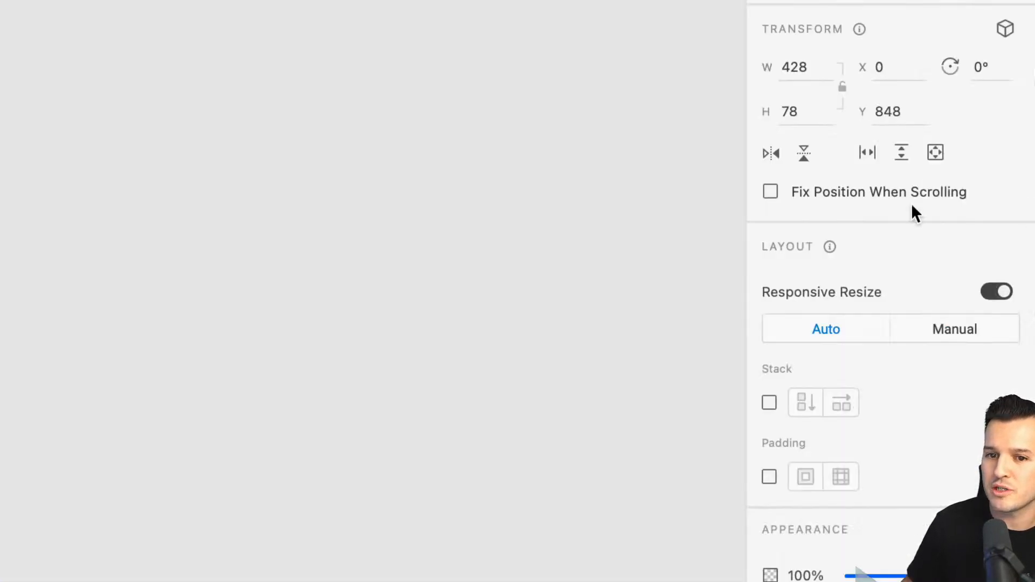
scroll(663, 195, "left", 20)
left_click(663, 195)
scroll(663, 195, "right", 12)
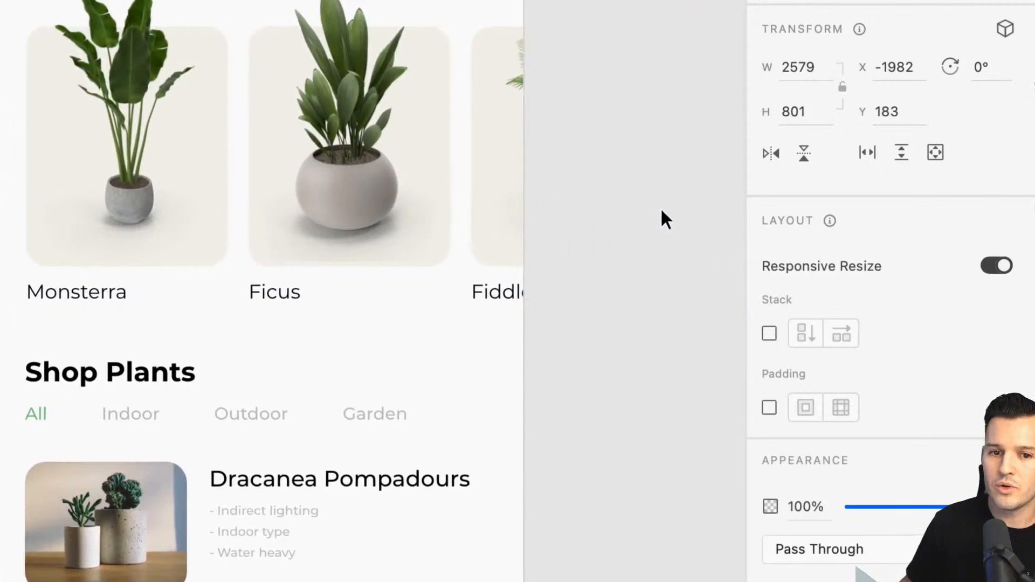
scroll(661, 210, "down", 10)
scroll(663, 219, "left", 5)
left_click(594, 358)
left_click(770, 191)
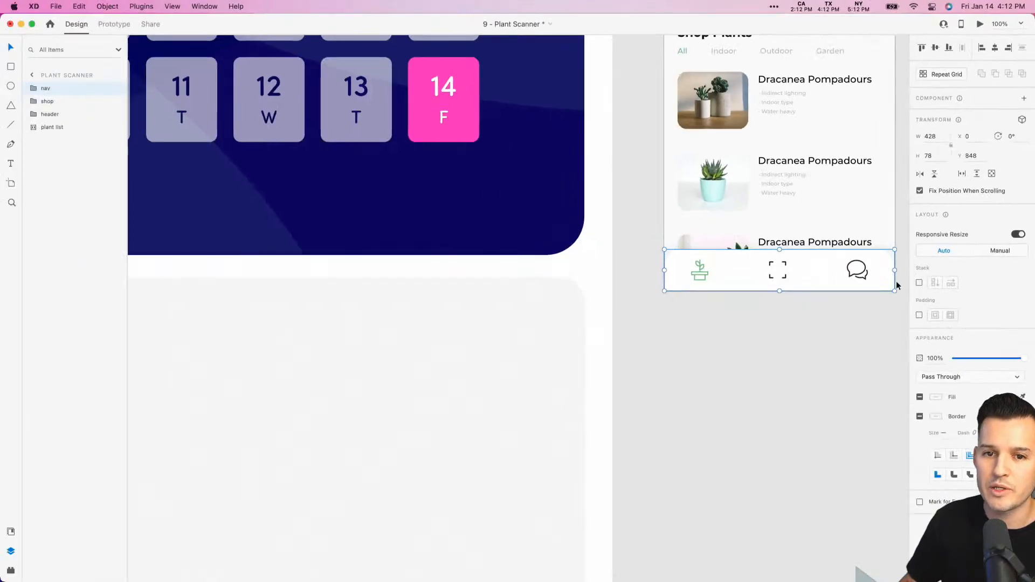
- Preview the Plant Scanner artboard to examine the navigation bar at the bottom of the screen, and close the preview
scroll(802, 359, "up", 10)
scroll(802, 358, "right", 10)
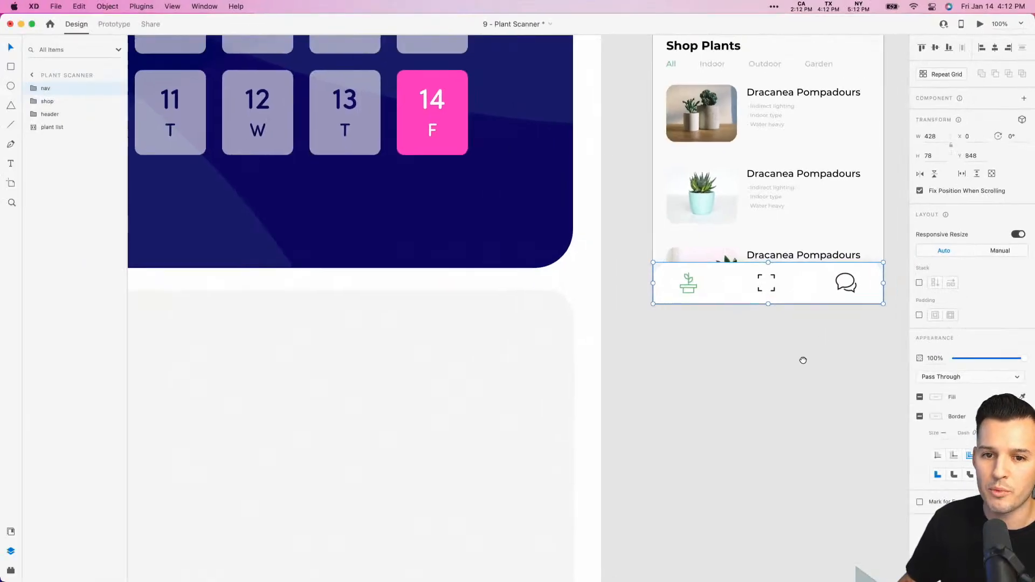
scroll(663, 216, "right", 4)
scroll(663, 140, "up", 2)
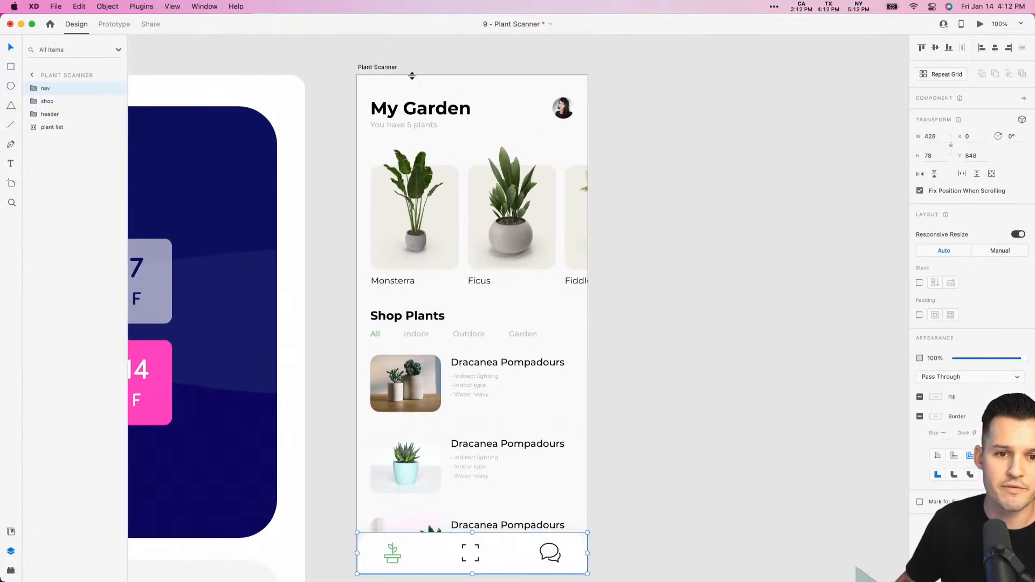
left_click(382, 68)
left_click_drag(383, 68, 459, 39)
left_click(777, 139)
scroll(765, 144, "right", 2)
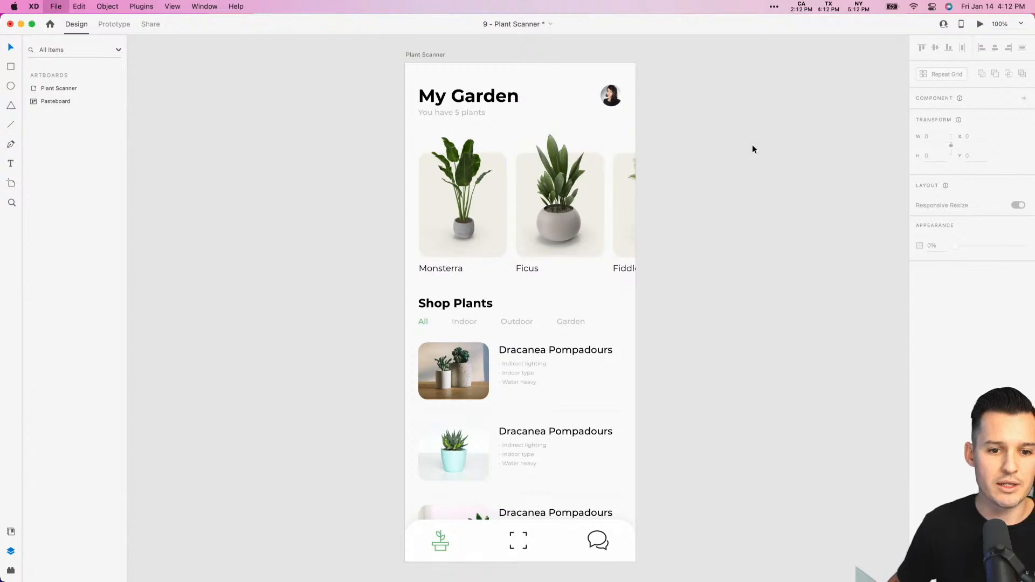
left_click(427, 54)
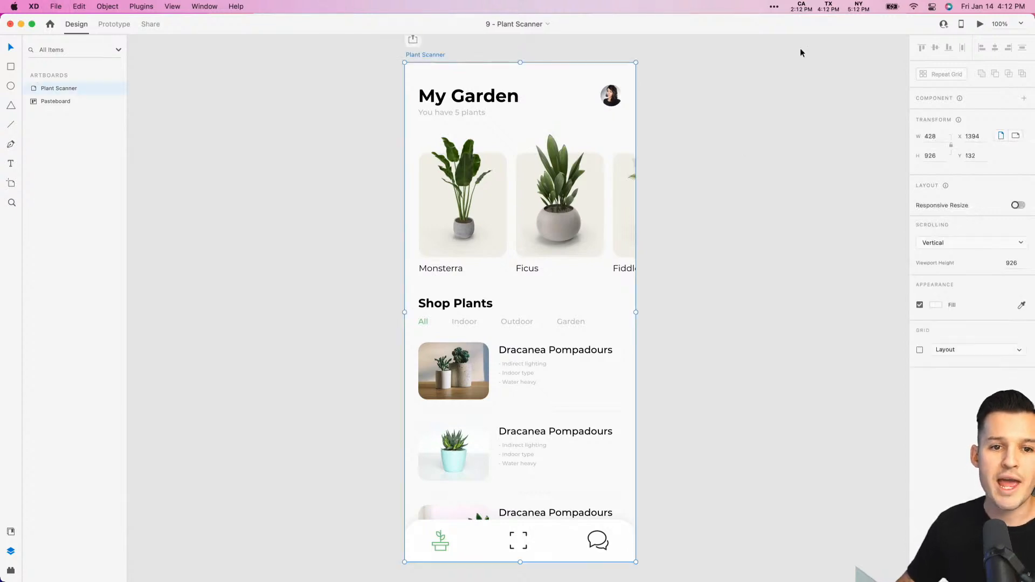
left_click(980, 25)
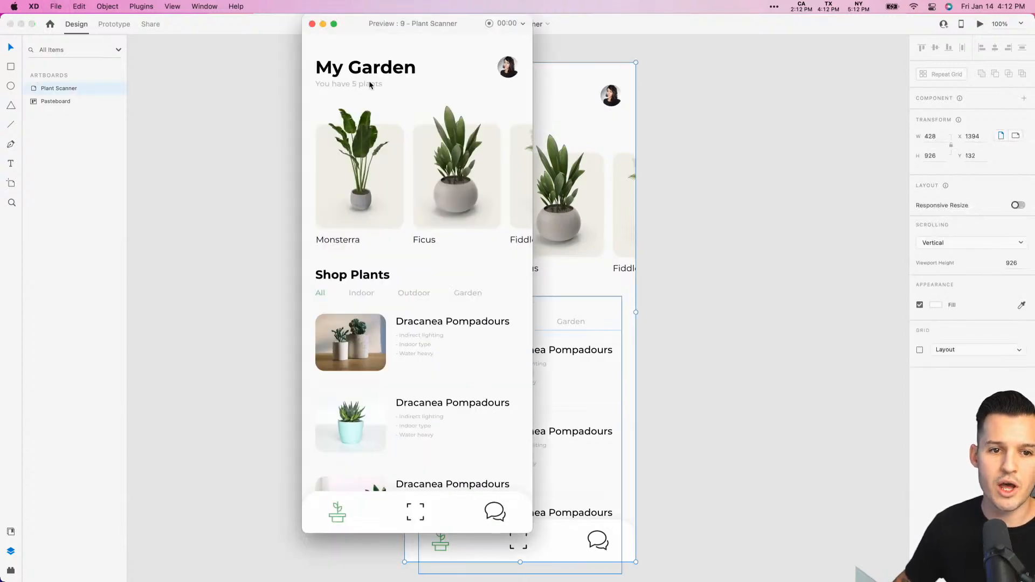
left_click(312, 25)
- Extend the Plant Scanner artboard downward to a height of about 1141 px and open its preview
scroll(628, 297, "down", 5)
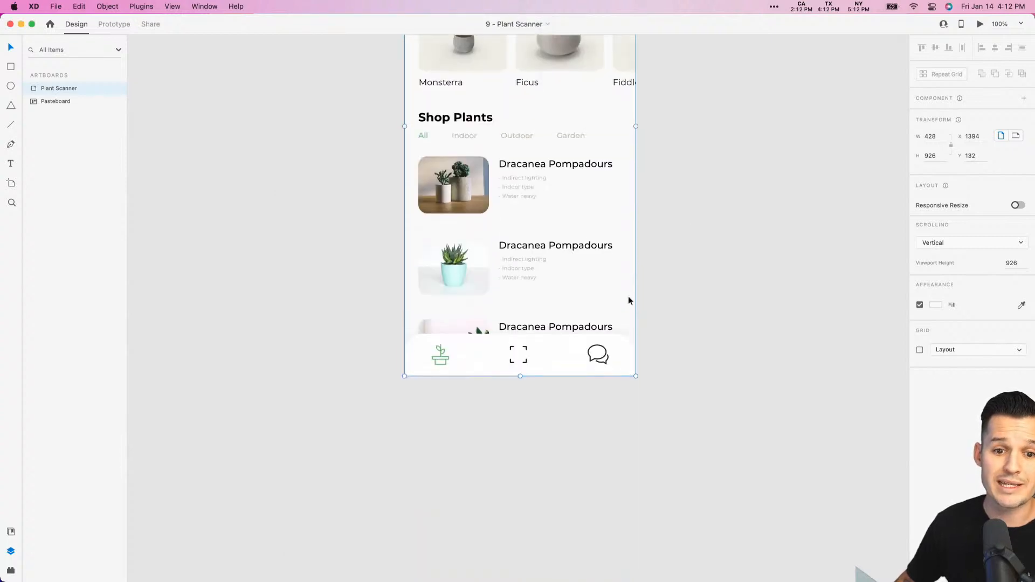
left_click_drag(520, 378, 525, 492)
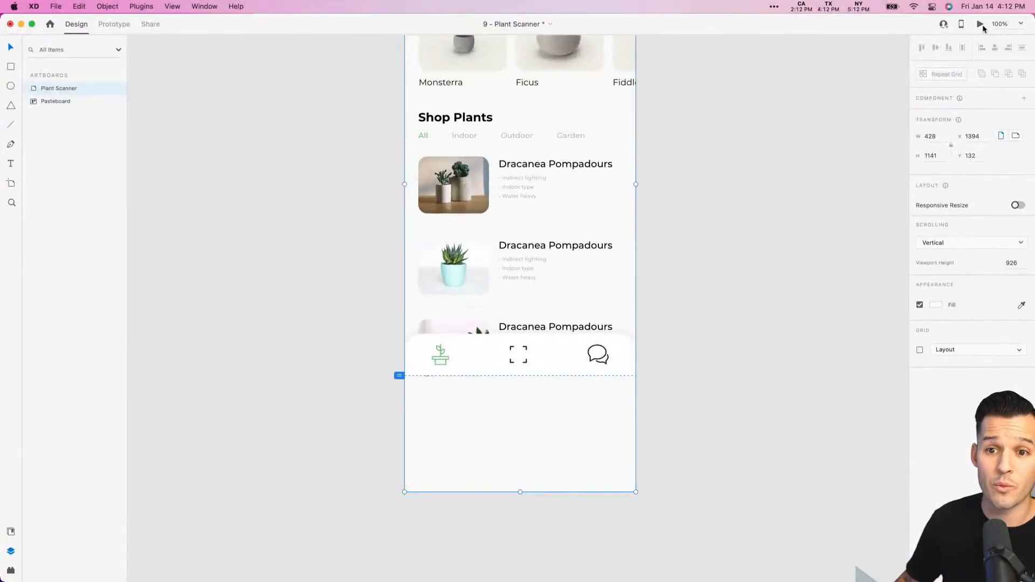
key("super+Return")
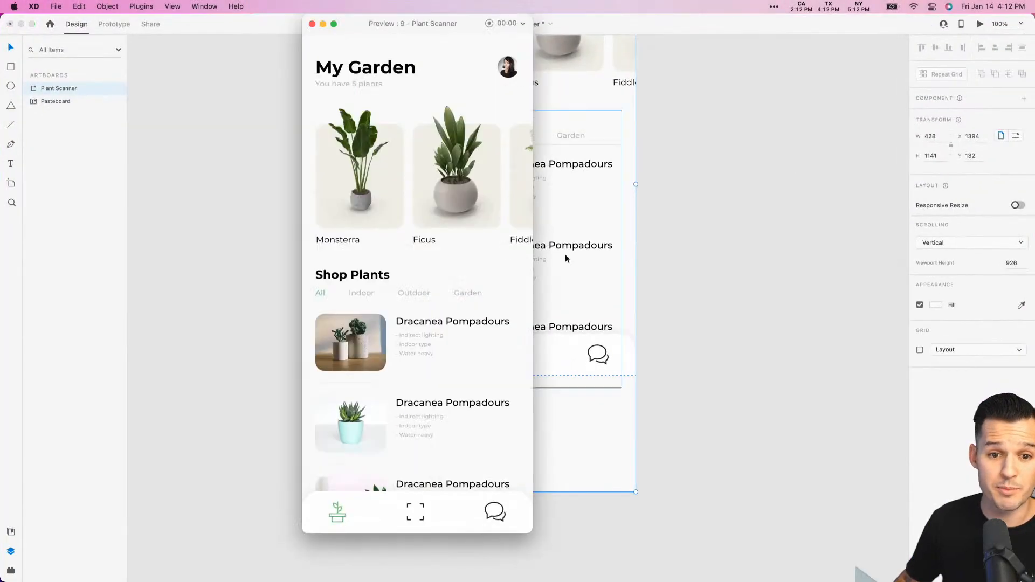
- Test vertical scrolling of the page, the fixed navigation bar and the horizontal My Garden row in the preview, and close it
scroll(382, 303, "down", 4)
scroll(382, 304, "up", 4)
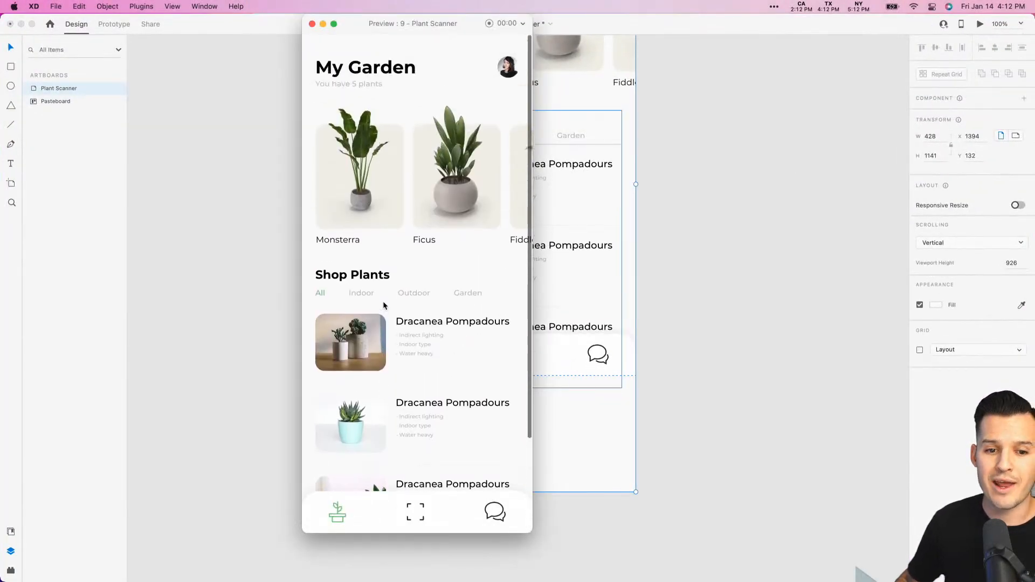
scroll(383, 300, "down", 4)
scroll(383, 299, "up", 4)
scroll(383, 300, "down", 4)
scroll(409, 243, "up", 4)
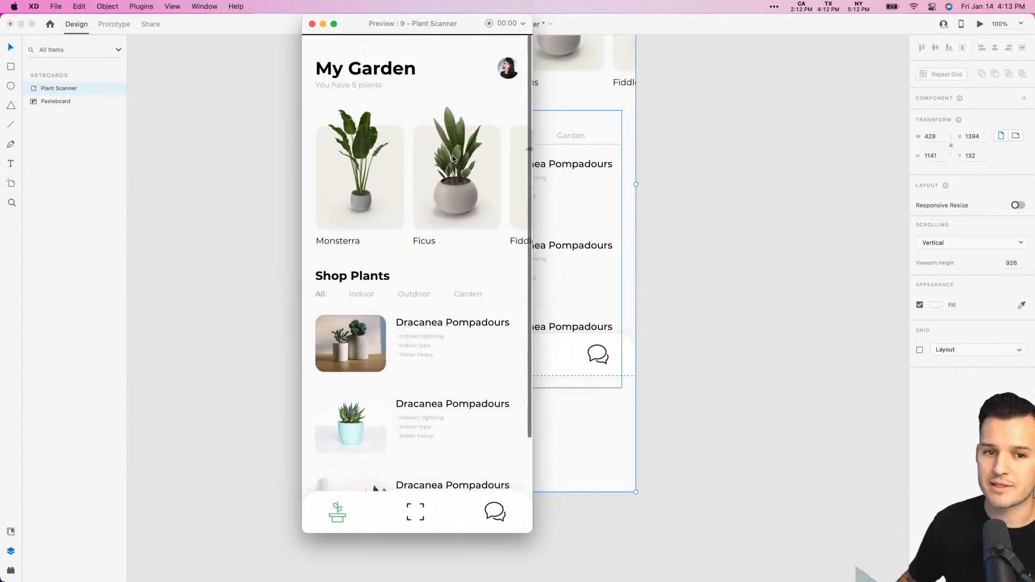
scroll(454, 173, "right", 5)
scroll(455, 204, "left", 5)
scroll(464, 429, "down", 4)
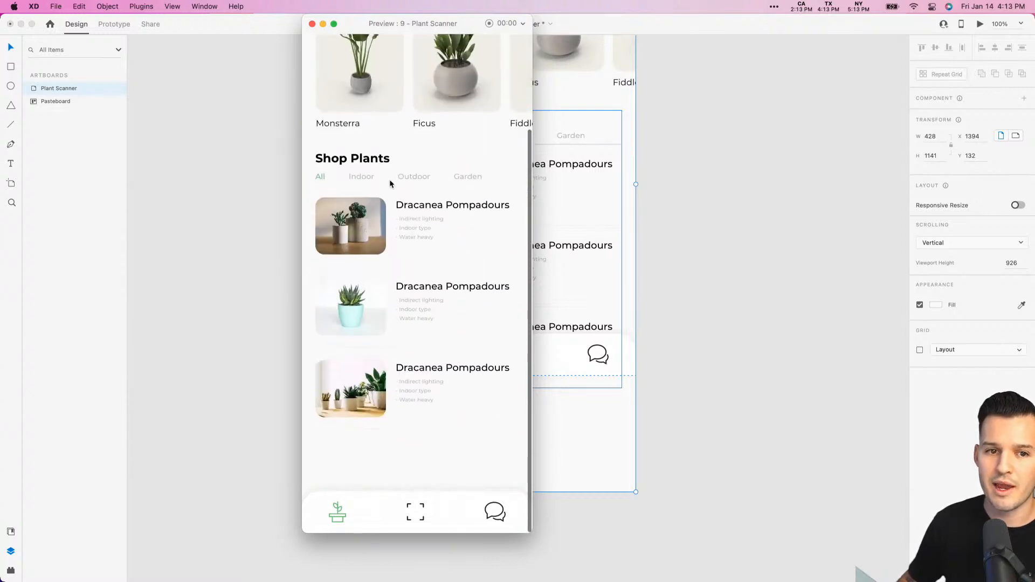
left_click(312, 24)
- Duplicate the three Dracanea Pompadours rows inside the shop group and place the copies directly below the originals
left_click(590, 316)
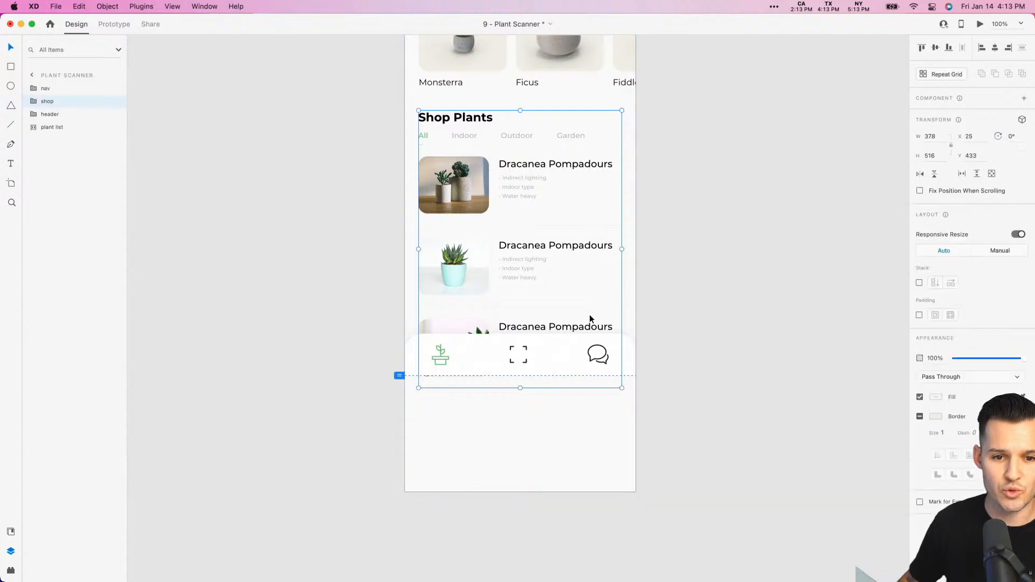
double_click(590, 316)
double_click(589, 313)
left_click(557, 250)
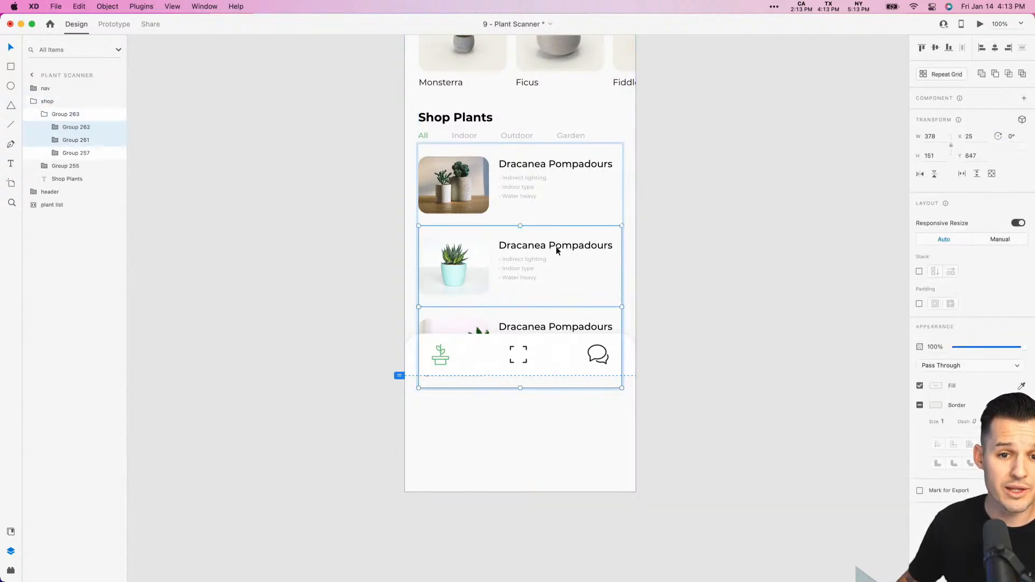
left_click(546, 193, "shift")
left_click_drag(546, 193, 550, 427)
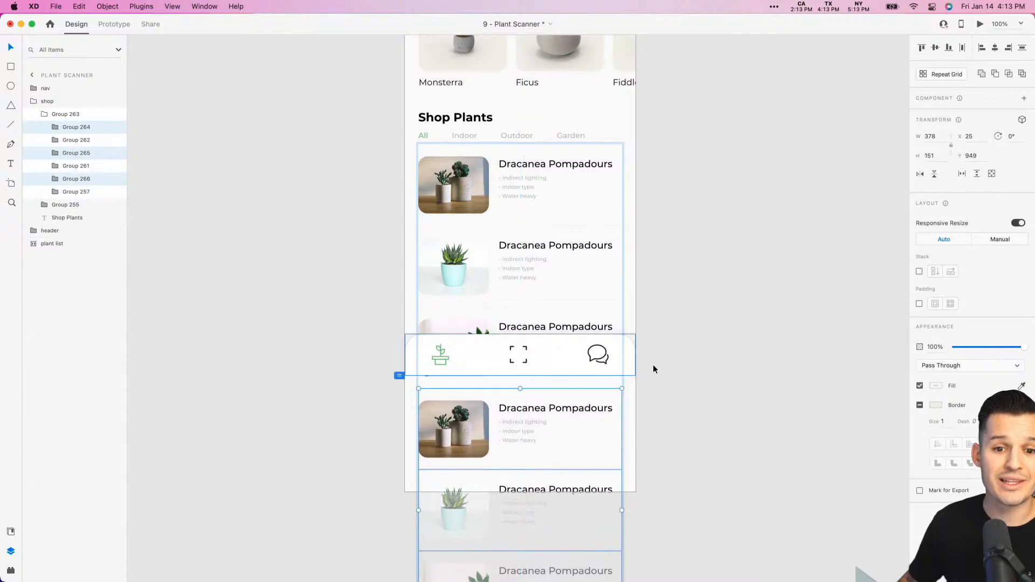
left_click(658, 369)
- Extend the Plant Scanner artboard to a height of about 1486 px, leaving space below the last plant row
left_click(58, 88)
scroll(469, 278, "down", 8)
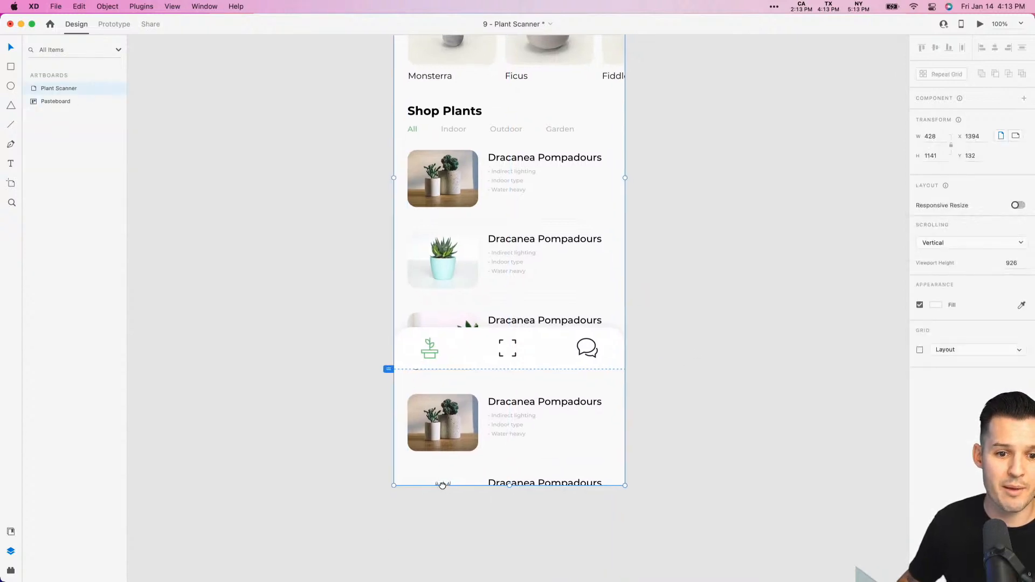
left_click_drag(469, 277, 476, 401)
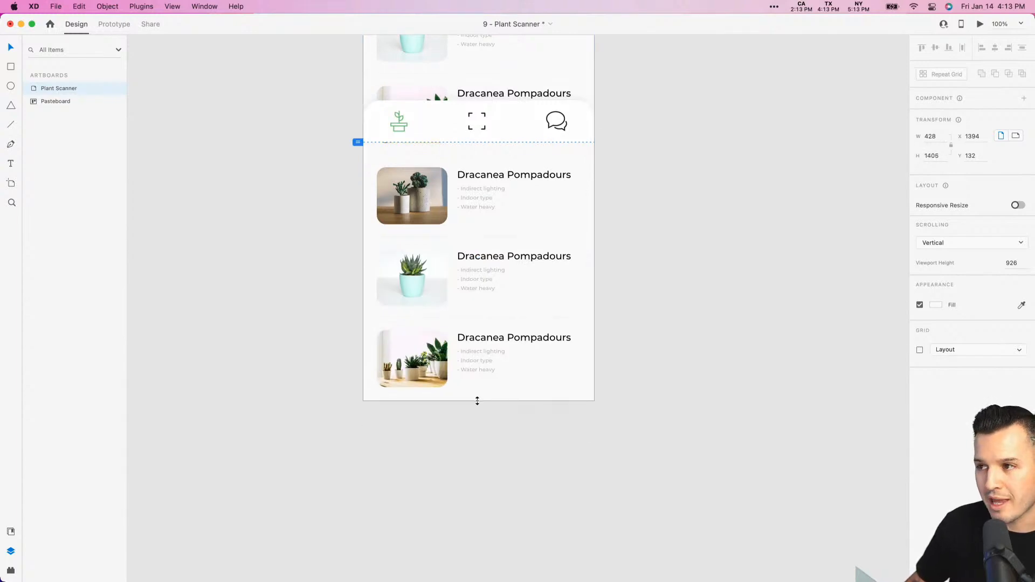
left_click_drag(477, 401, 478, 444)
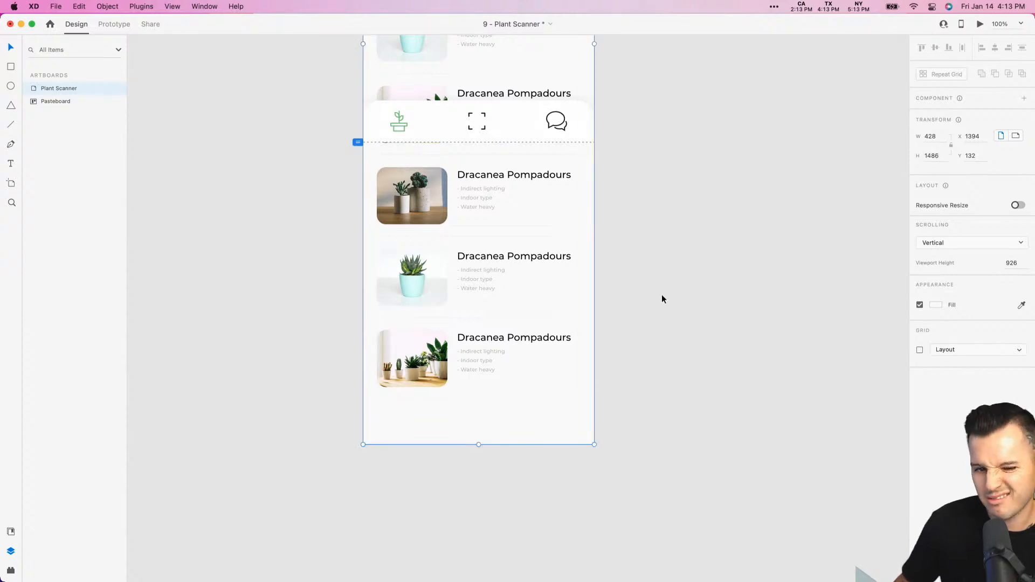
left_click(680, 264)
- Preview the lengthened Plant Scanner artboard, scroll through all plant rows to the end and back, and close the preview
left_click_drag(685, 258, 743, 531)
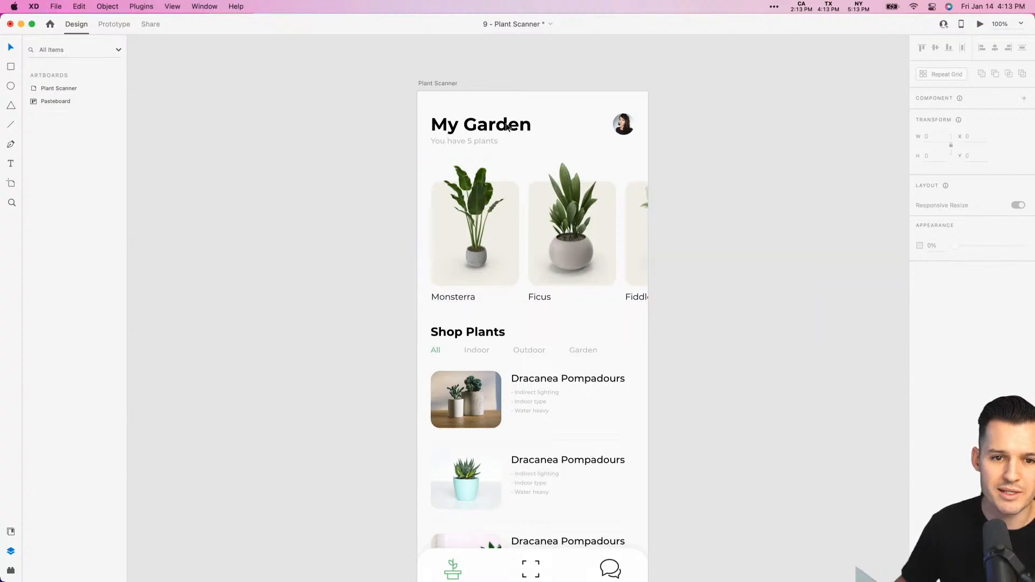
left_click(441, 84)
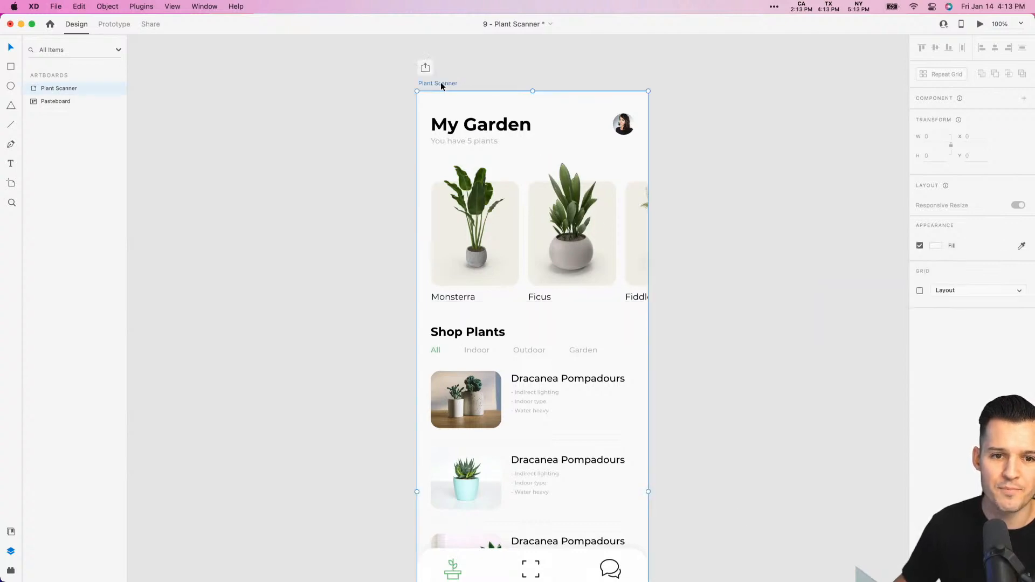
left_click(980, 24)
scroll(469, 372, "down", 10)
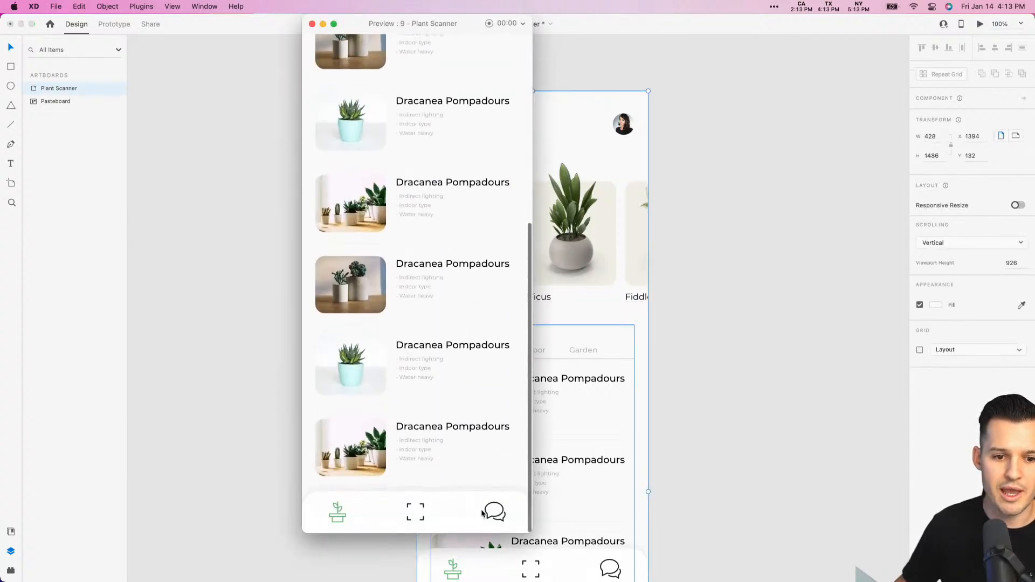
scroll(434, 221, "up", 10)
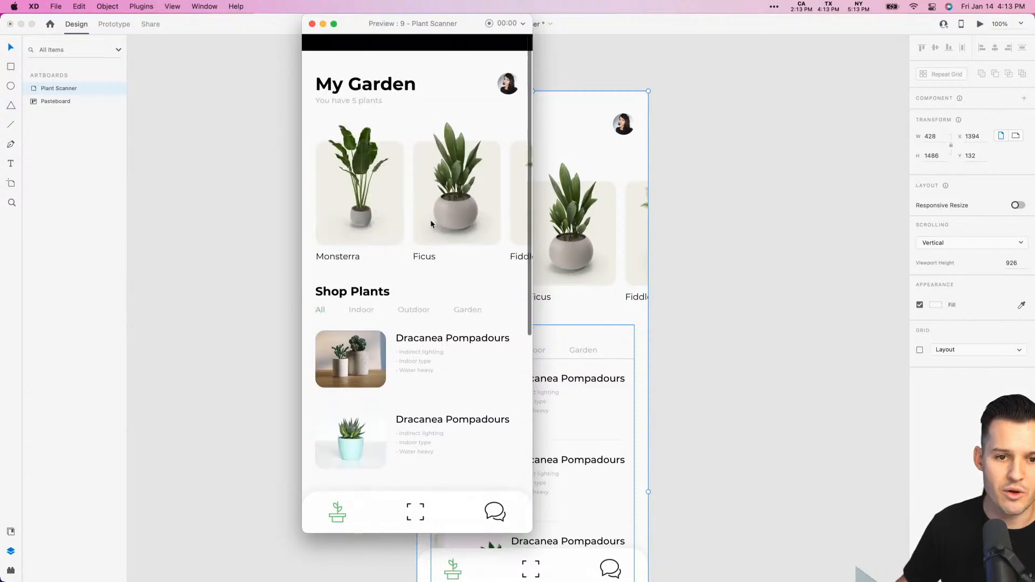
left_click(312, 24)
- Deselect the artboard and save the document
left_click(733, 251)
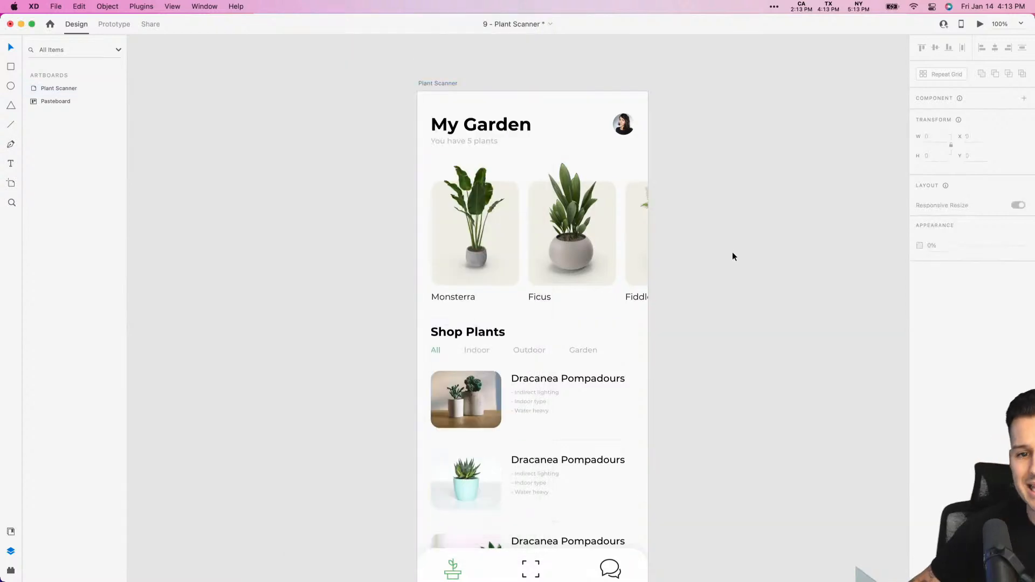
mouse_move(732, 251)
left_mouse_down()
mouse_move(695, 234)
mouse_move(712, 254)
left_mouse_up()
key("super+s")
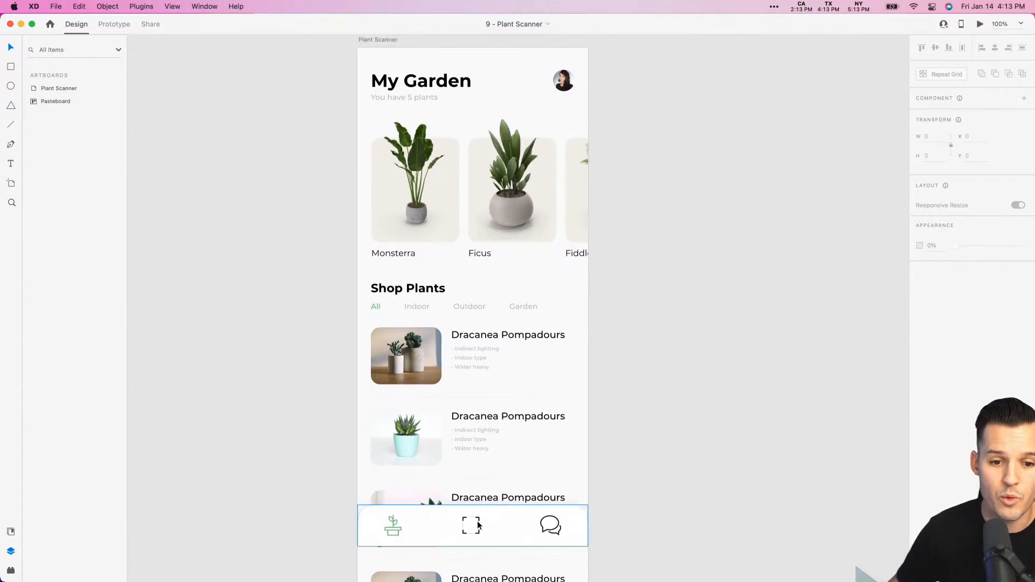
- Draw a circle about 65 px in diameter inside the nav group over the central scan icon
key("z")
left_click_drag(647, 462, 280, 549)
left_click_drag(297, 282, 756, 405)
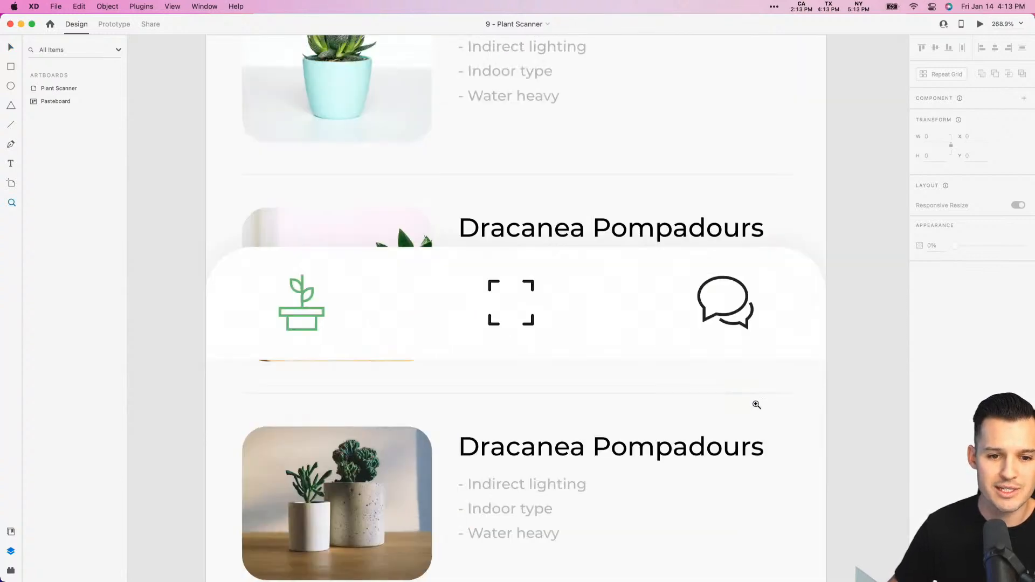
key("v")
left_click(529, 320)
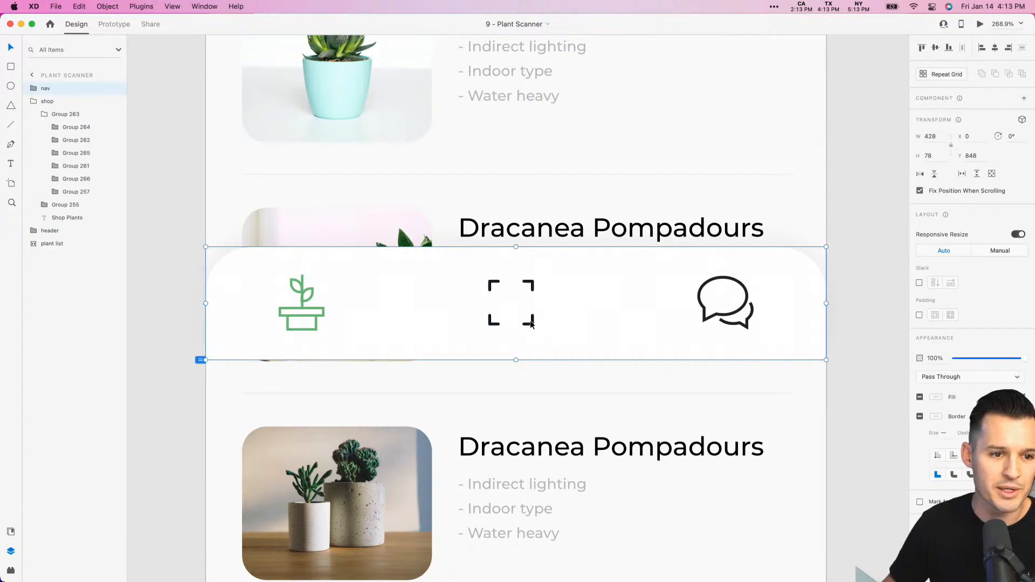
double_click(530, 322)
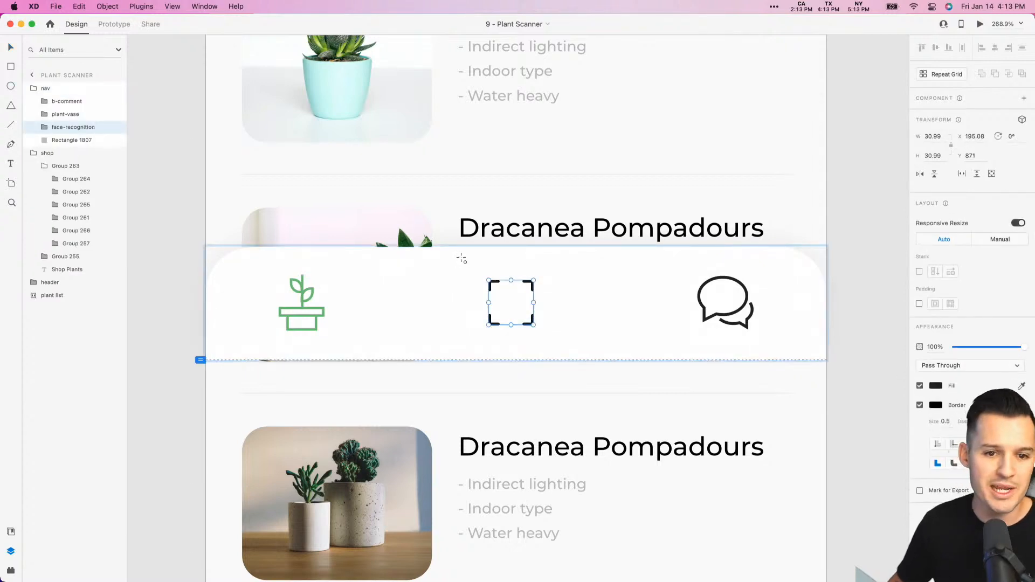
left_click_drag(458, 258, 591, 350)
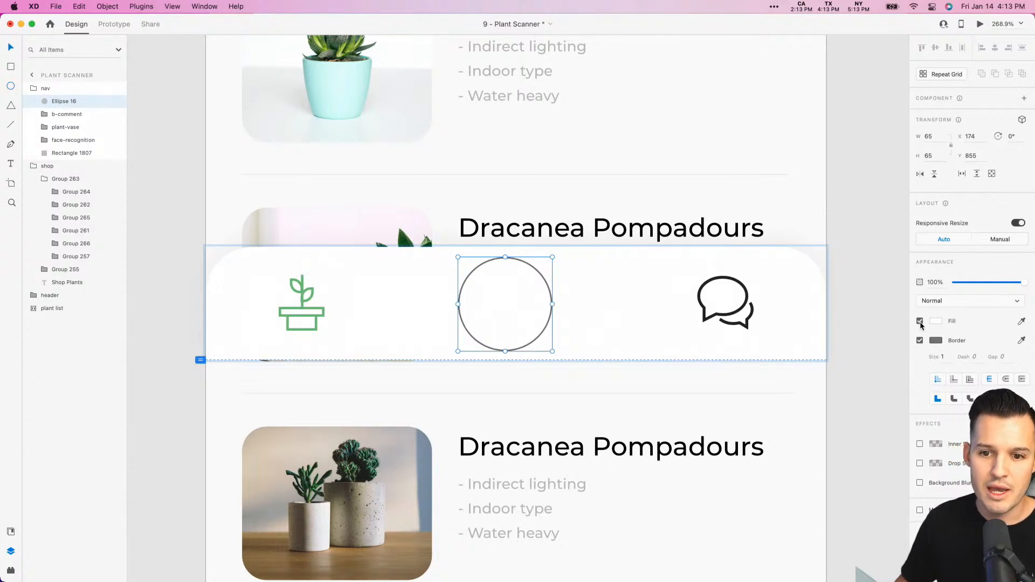
- Remove the circle's border and fill it with the green color saved in the document assets
left_click(920, 341)
left_click(936, 321)
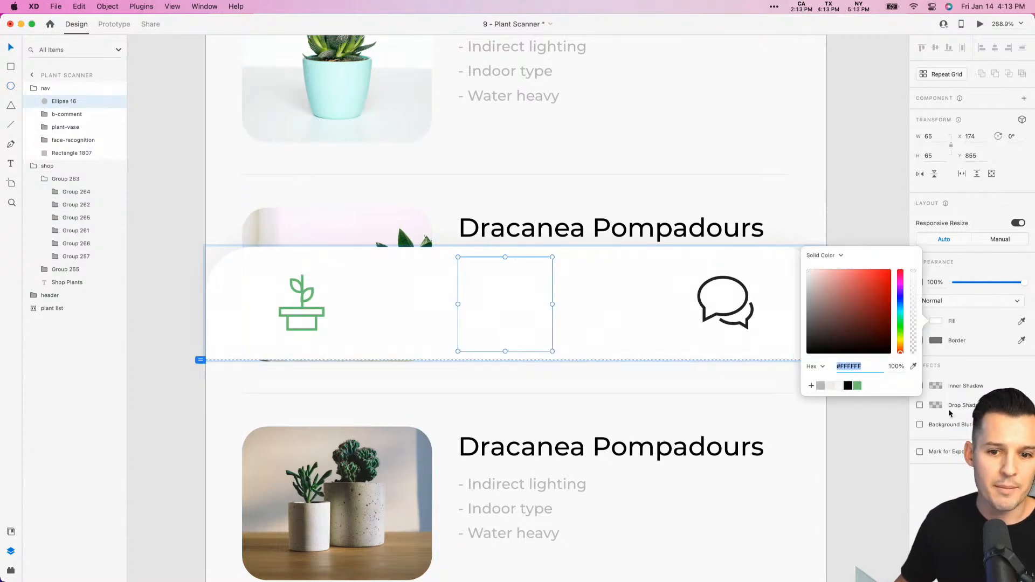
key("super+shift+y")
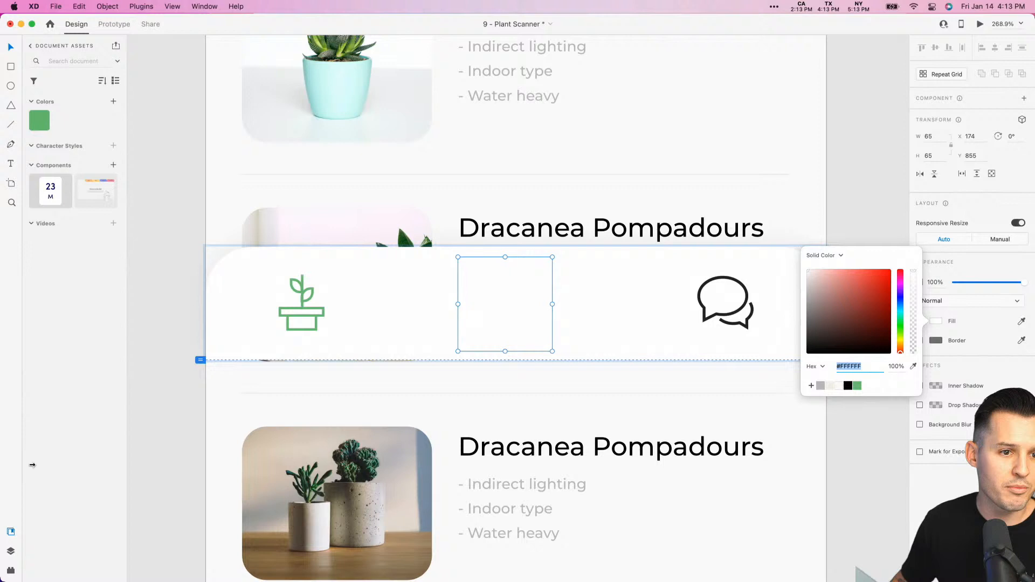
left_click(43, 128)
- Center the green circle on the scan icon at X 178 and layer it behind the icon but above the bar rectangle
left_click_drag(501, 315, 507, 315)
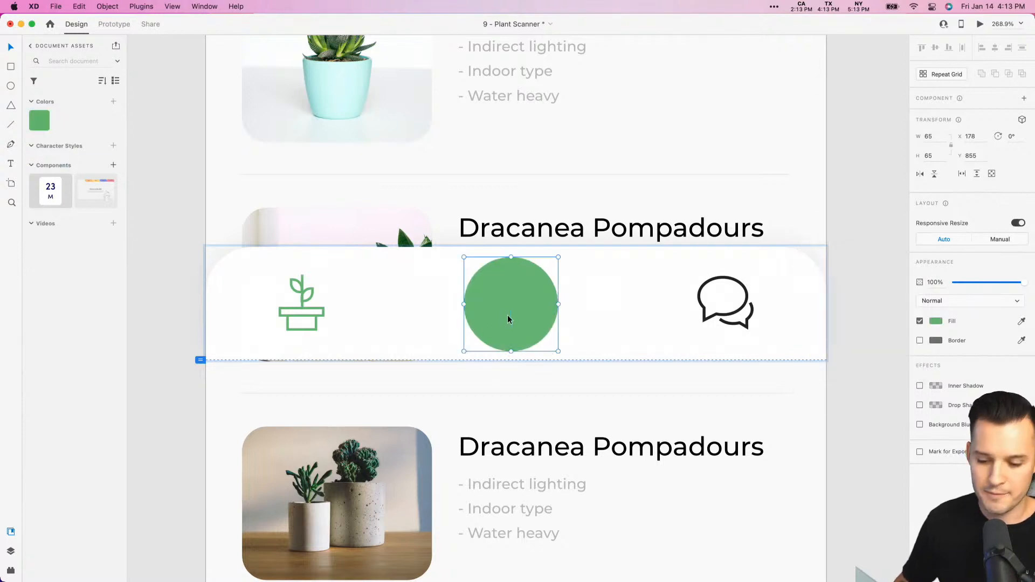
key("super+shift+bracketleft")
key("super+bracketright")
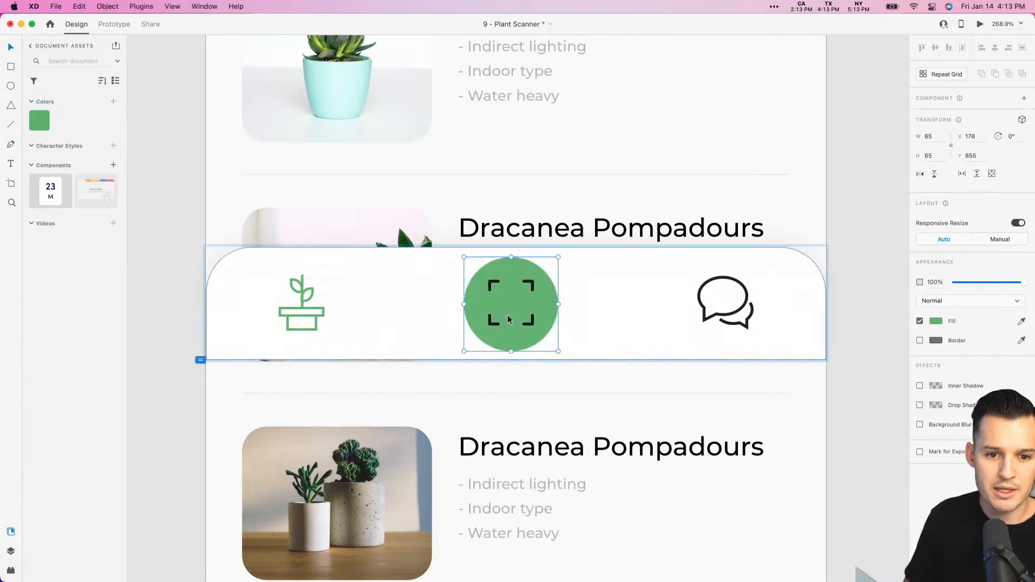
- Set the scan icon's fill and border colors to white, #FFFFFF
left_click(533, 284)
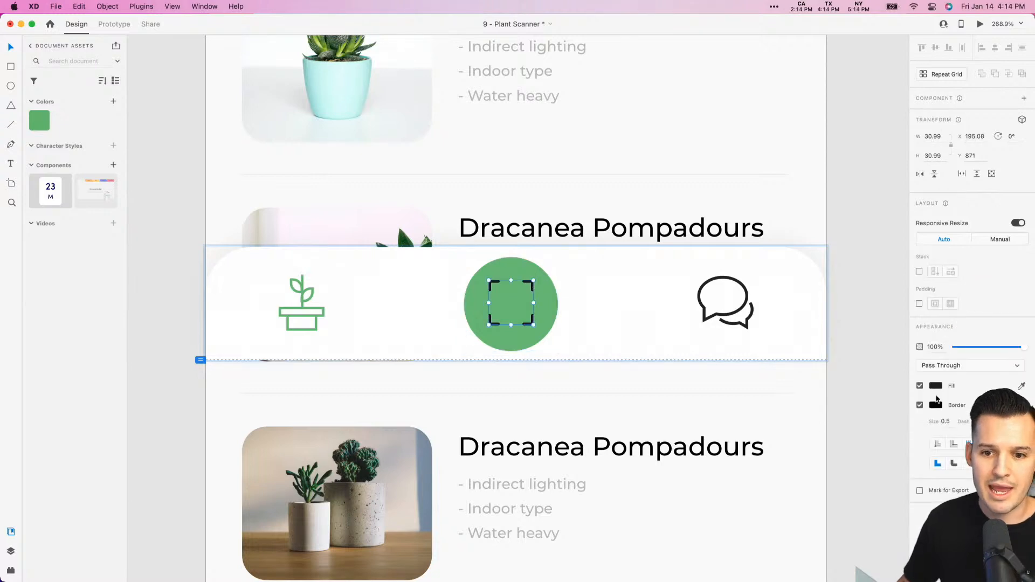
left_click(937, 407)
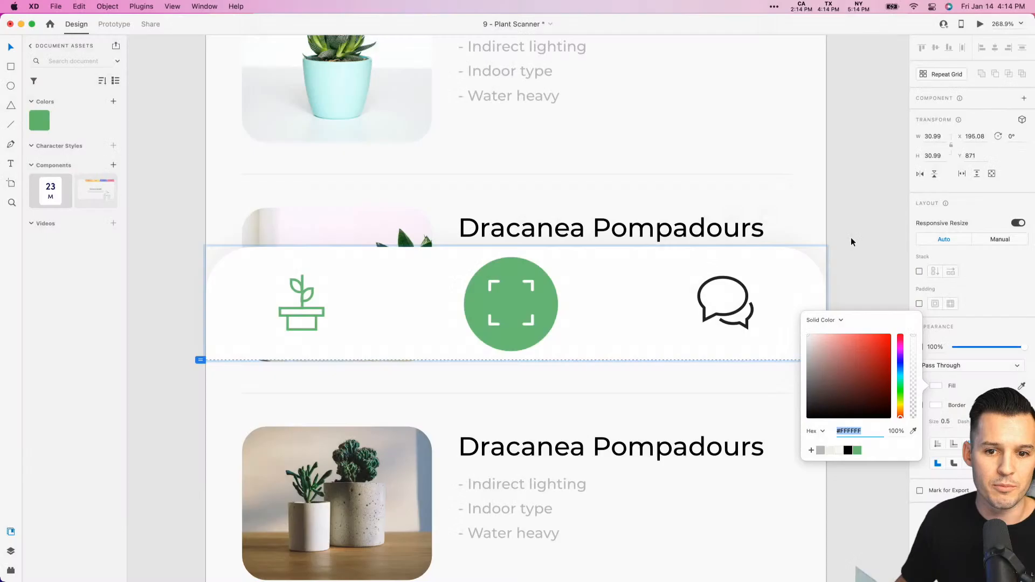
left_click(850, 238)
- Select the green circle behind the scan icon
left_click(548, 320)
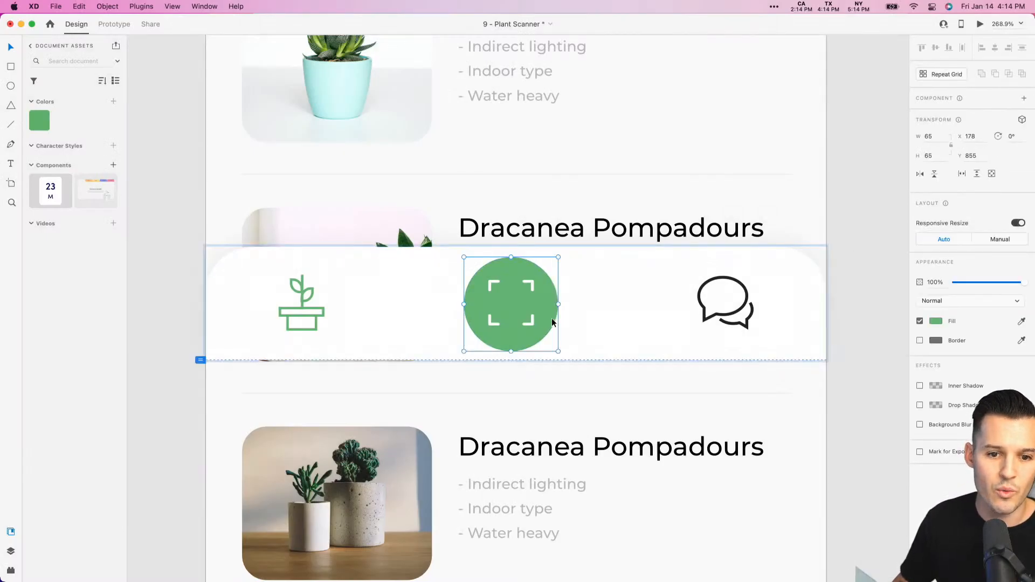
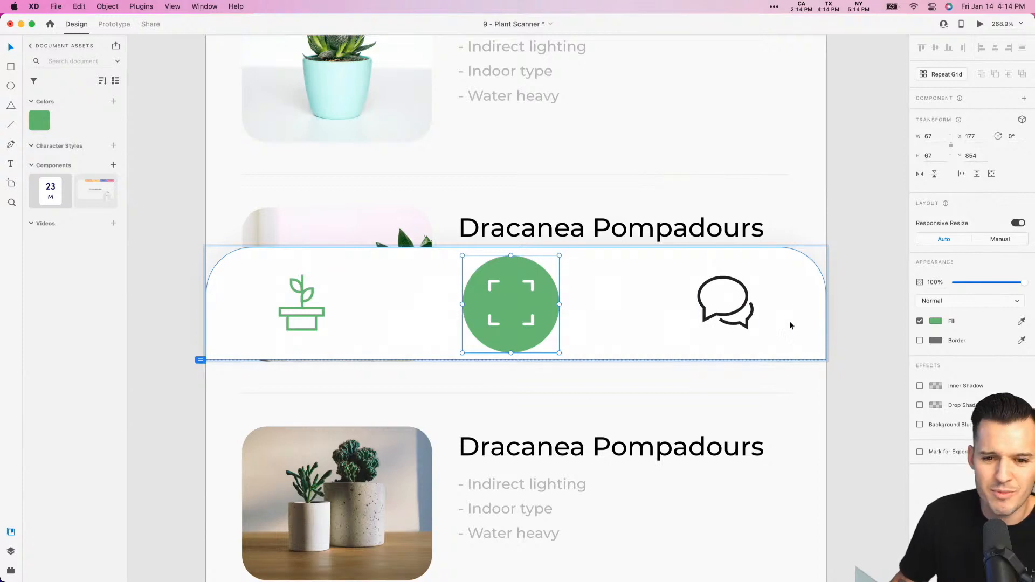
- Shrink the scan icon to about 25 by 25 inside the green circle and group it with the circle
left_click(843, 312)
key("super+1")
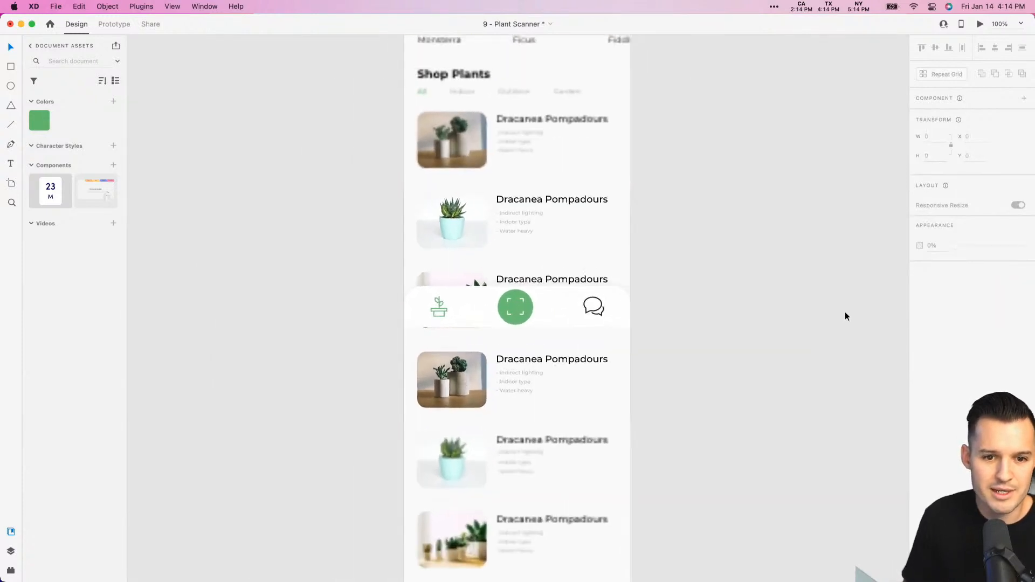
left_click_drag(696, 157, 613, 388)
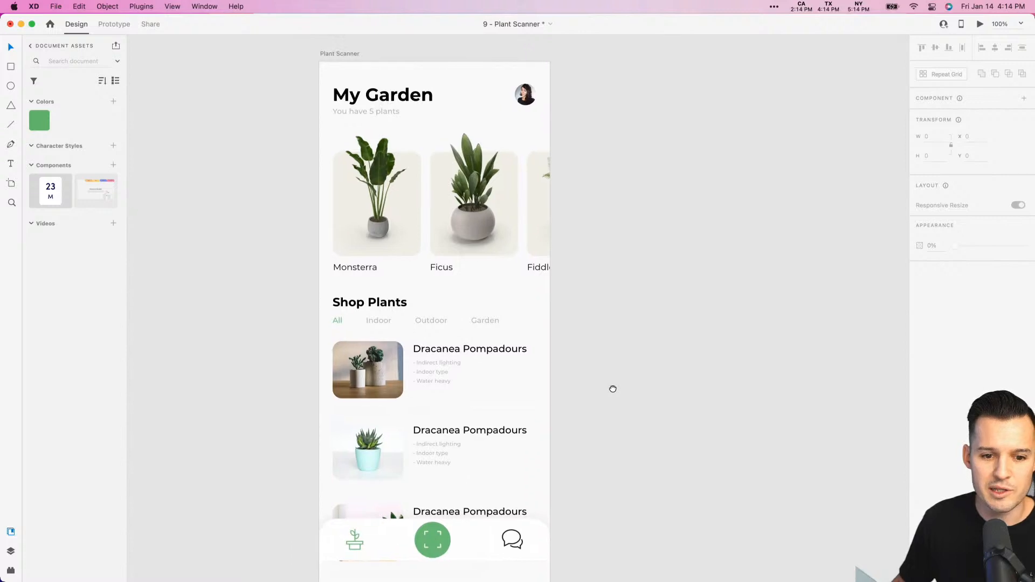
mouse_move(609, 506)
left_mouse_down()
mouse_move(674, 340)
mouse_move(362, 421)
left_mouse_up()
key("v")
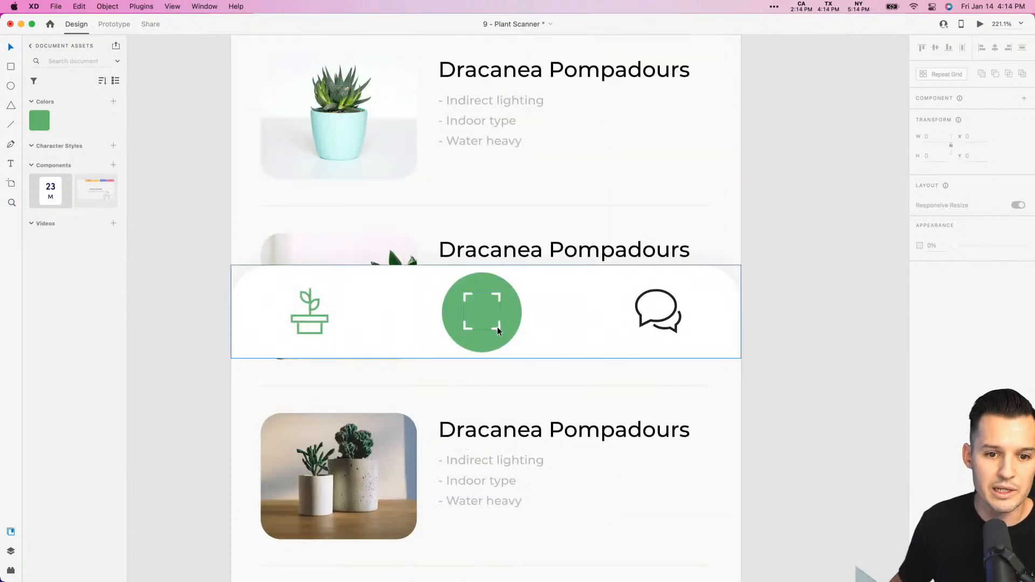
double_click(497, 327)
left_click_drag(500, 292, 497, 296)
left_click(502, 287, "shift")
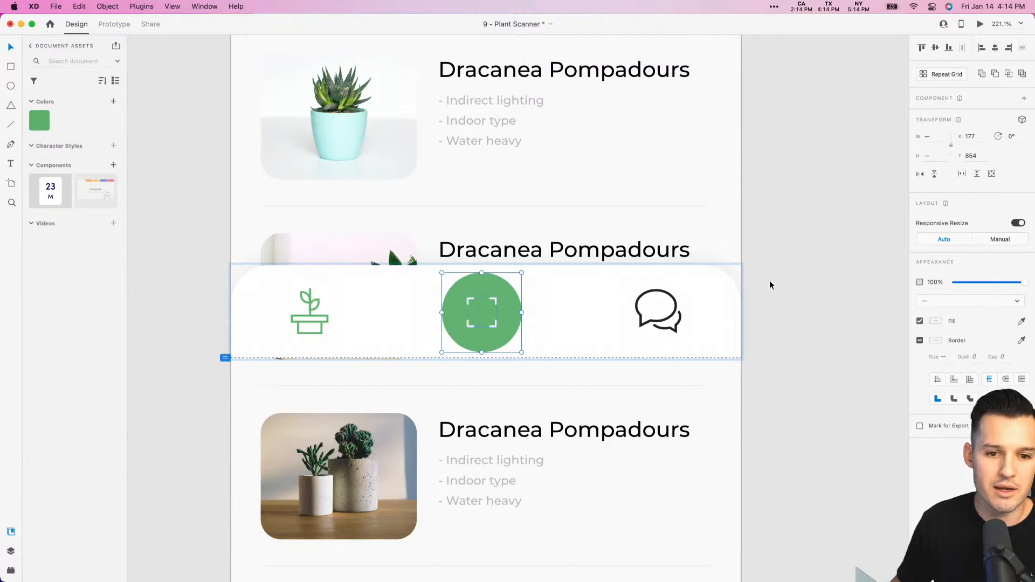
key("super+g")
- Set the border size of the white face-recognition scan icon to 1.5
left_click(801, 283)
key("super+minus")
key("super+minus")
key("super+minus")
key("super+minus")
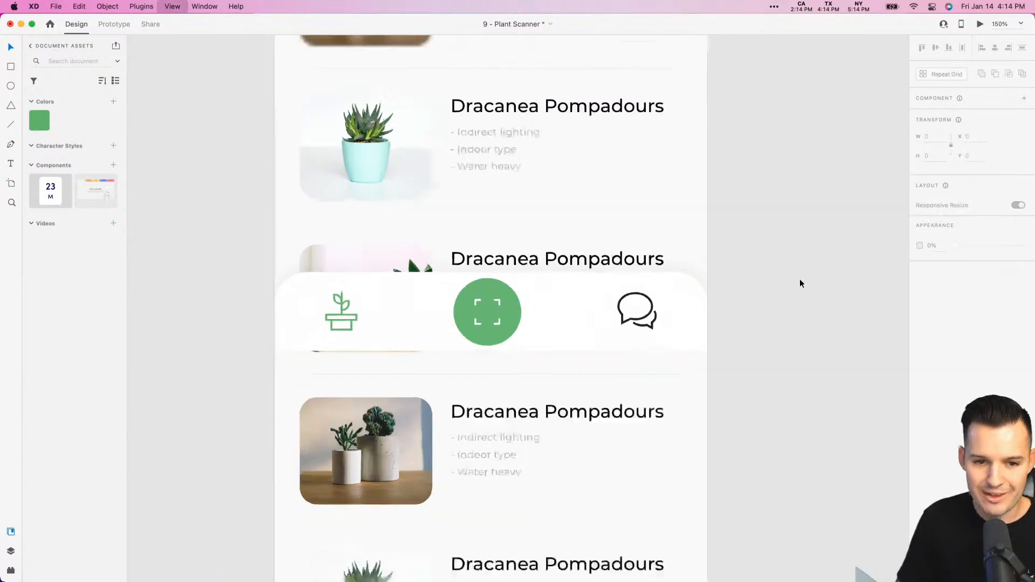
left_click_drag(776, 236, 745, 327)
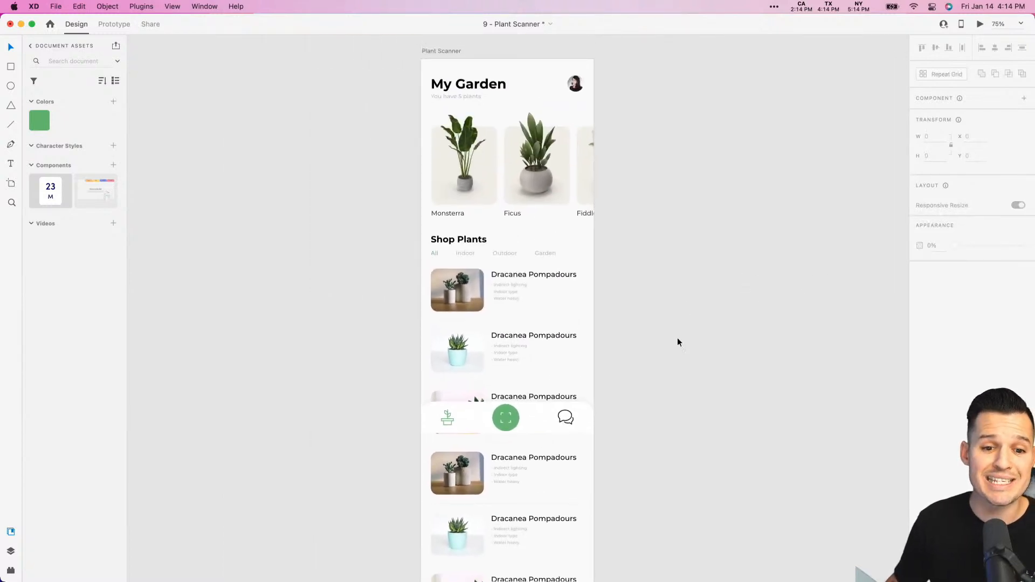
left_click_drag(620, 376, 446, 443)
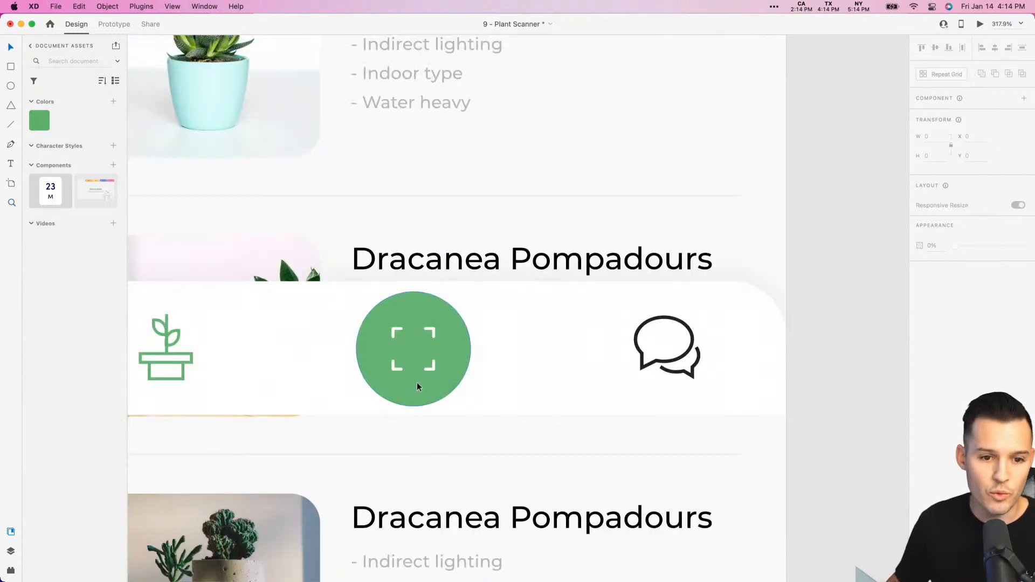
left_click(428, 372)
key("super+y")
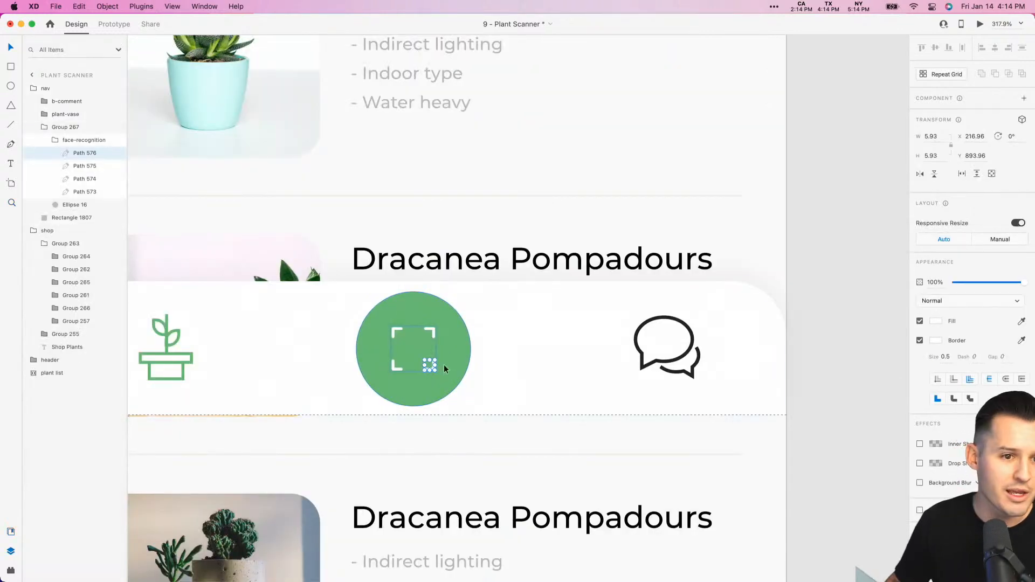
left_click(75, 144)
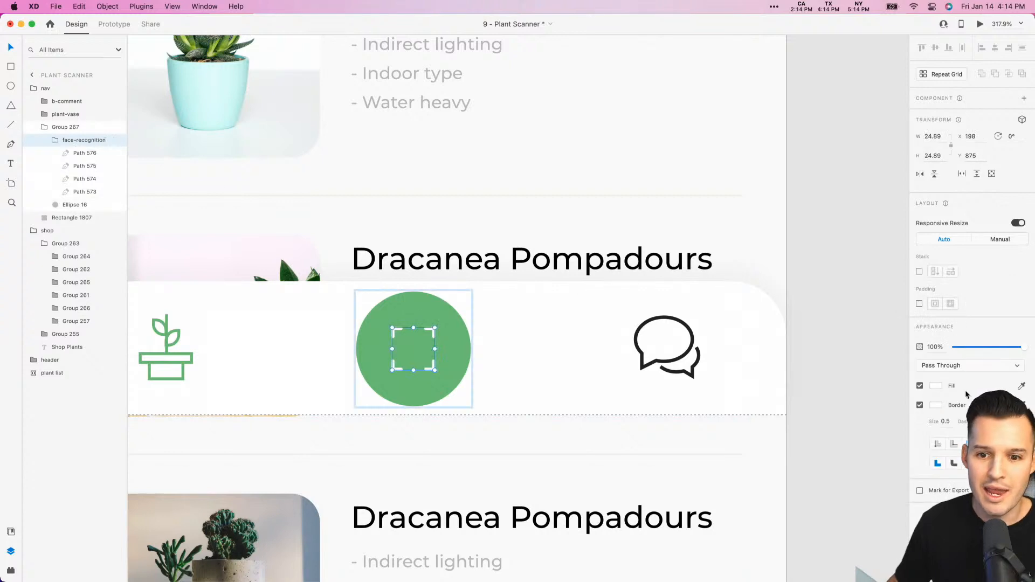
key("Up")
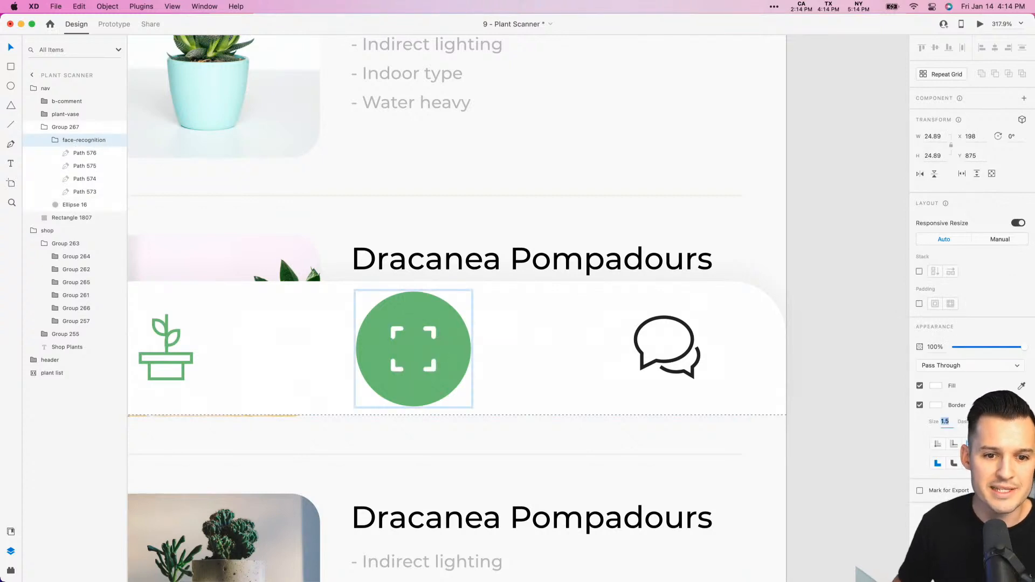
left_click(890, 315)
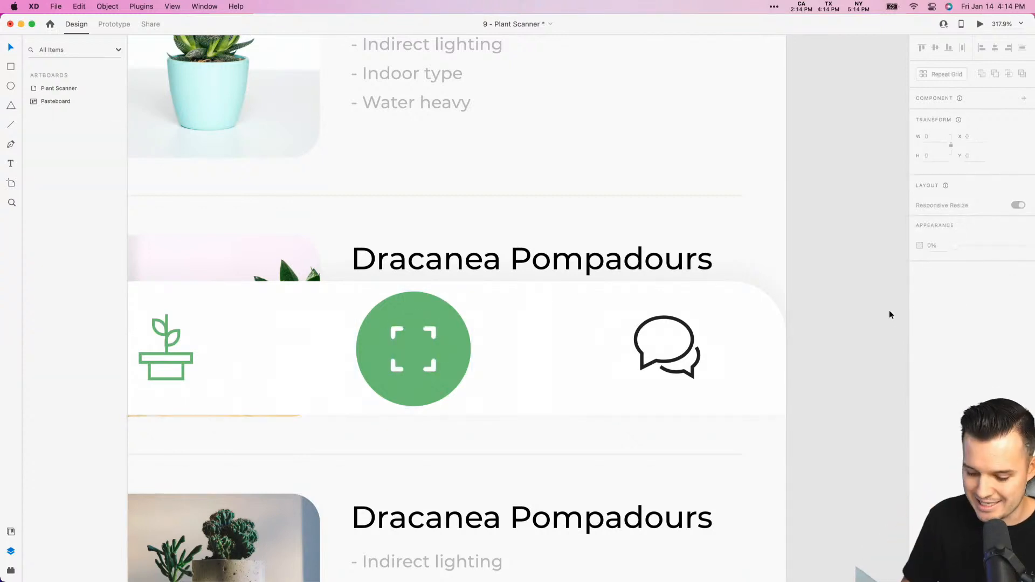
- Add an iPhone 13, 12 Pro Max artboard beside the Plant Scanner artboard
key("super+1")
left_click_drag(776, 238, 723, 448)
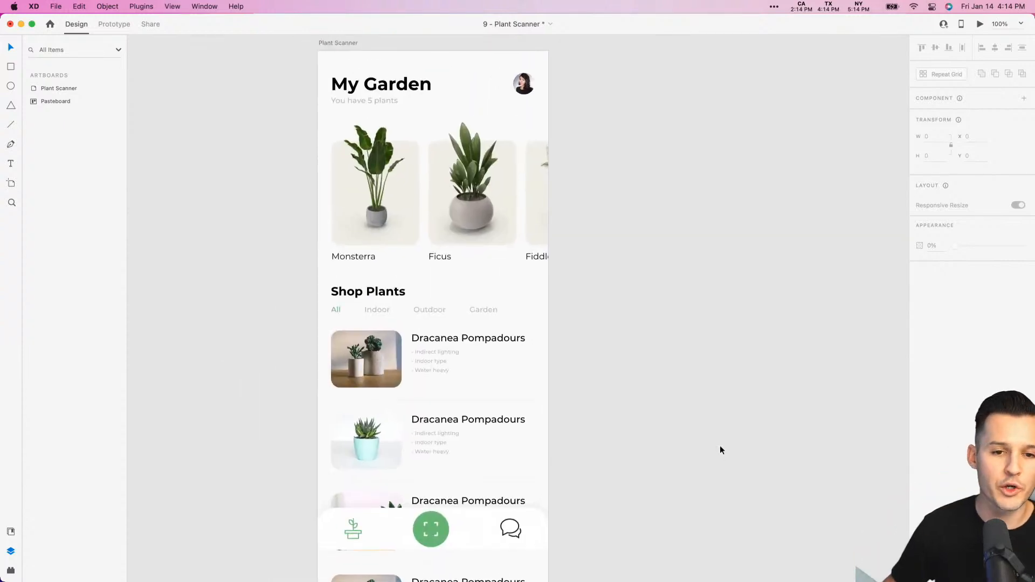
key("a")
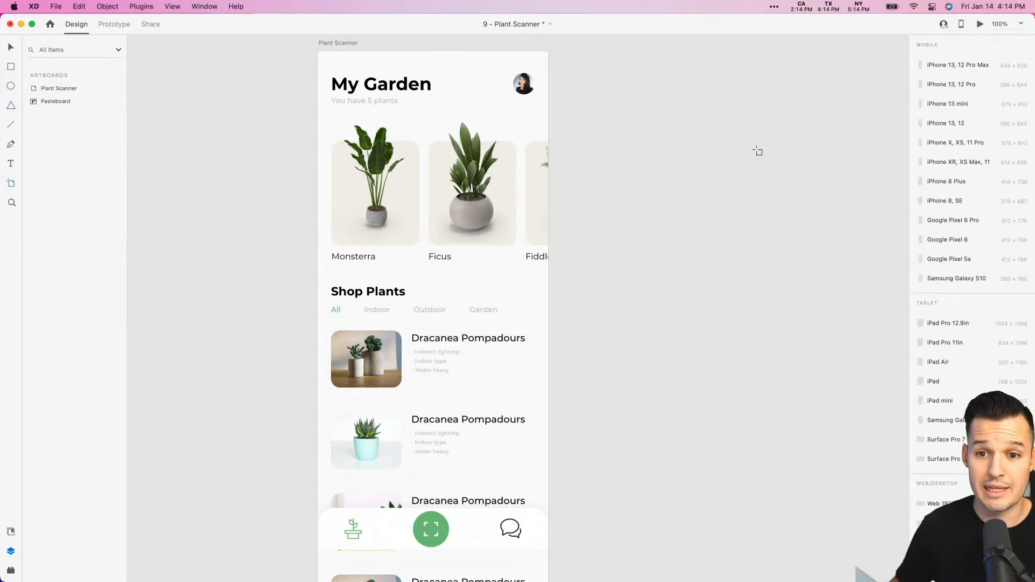
left_click(948, 65)
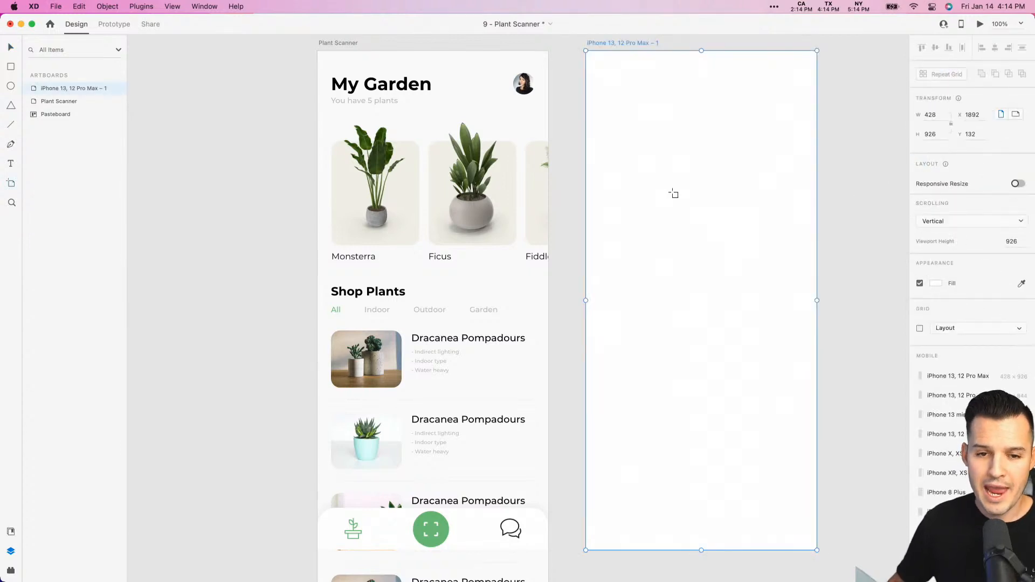
left_click_drag(597, 68, 817, 550)
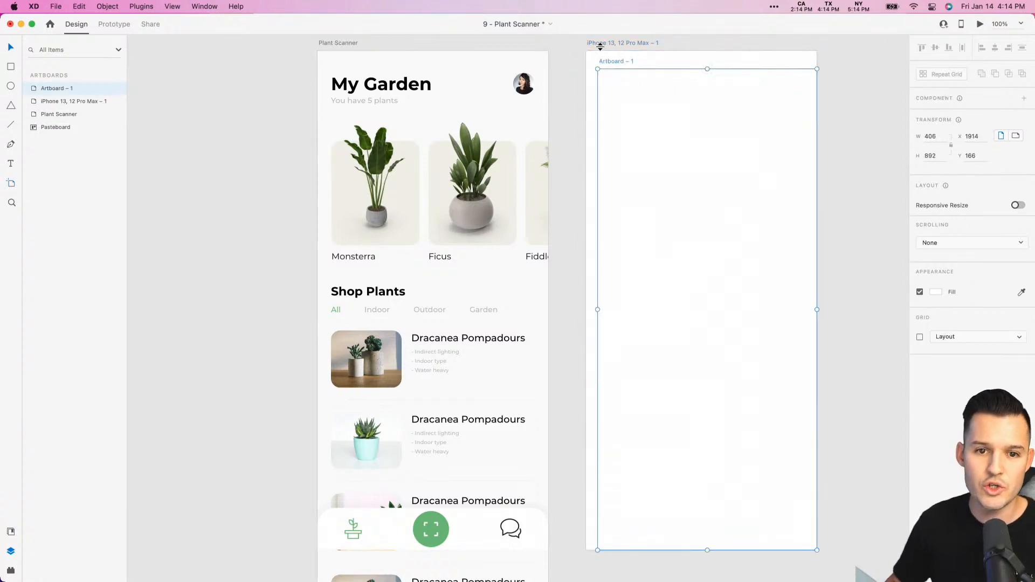
left_click_drag(597, 68, 586, 50)
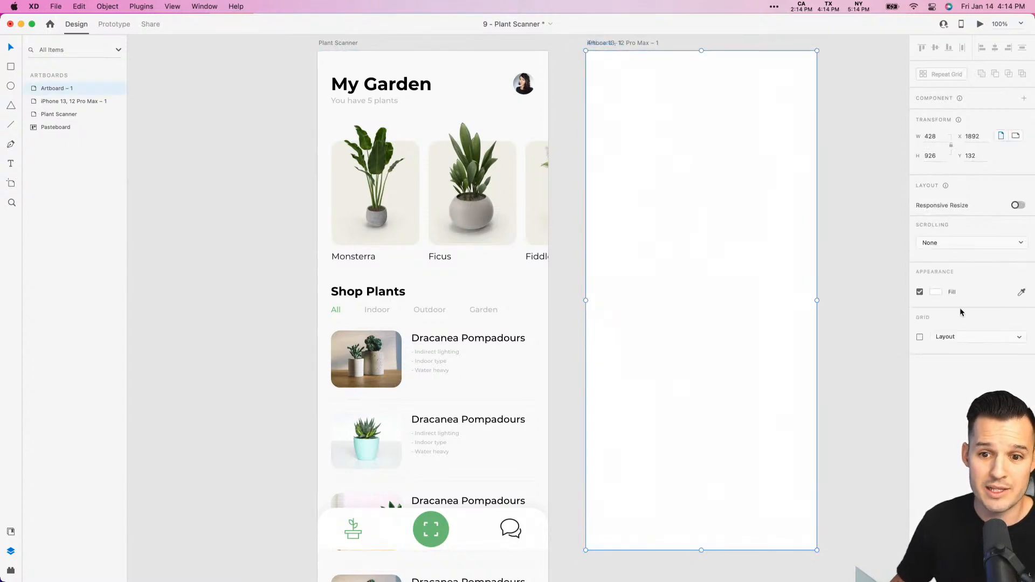
key("super+z")
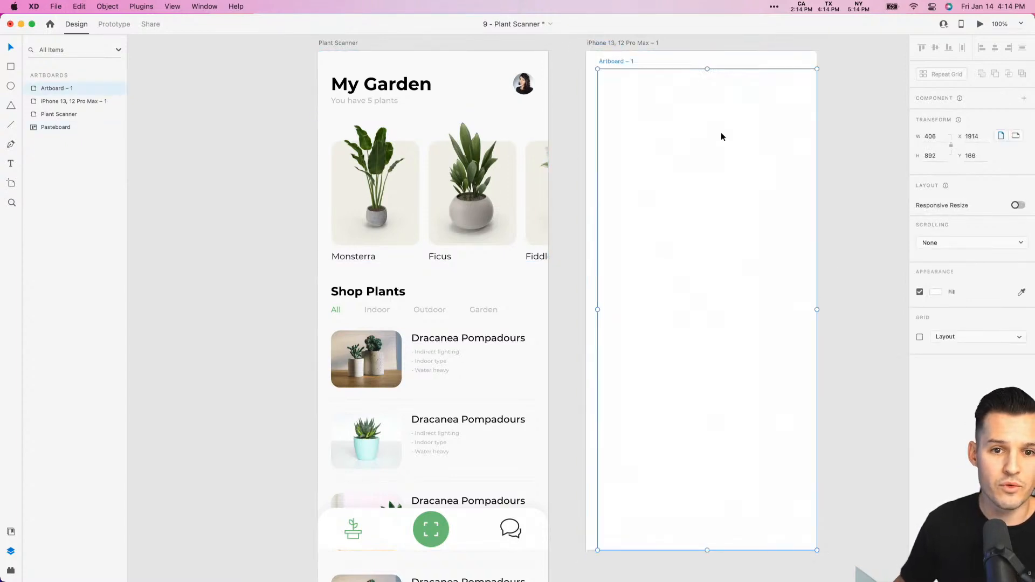
key("Delete")
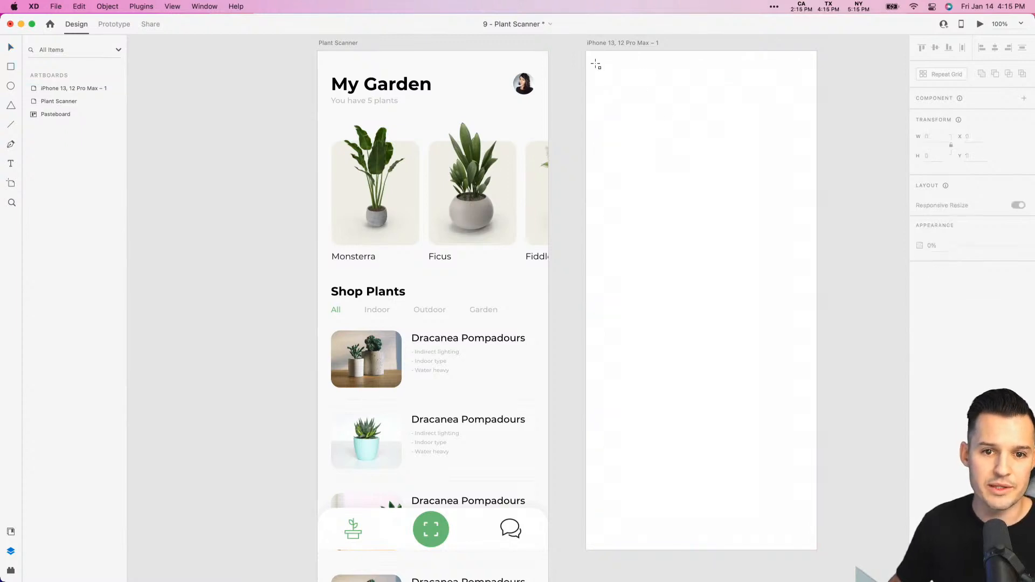
- Cover the new artboard with a borderless 428 by 926 rectangle and fill it with the spacejoy living-room photo from the desktop
mouse_move(589, 56)
left_mouse_down()
mouse_move(827, 438)
mouse_move(824, 549)
mouse_move(815, 548)
left_mouse_up()
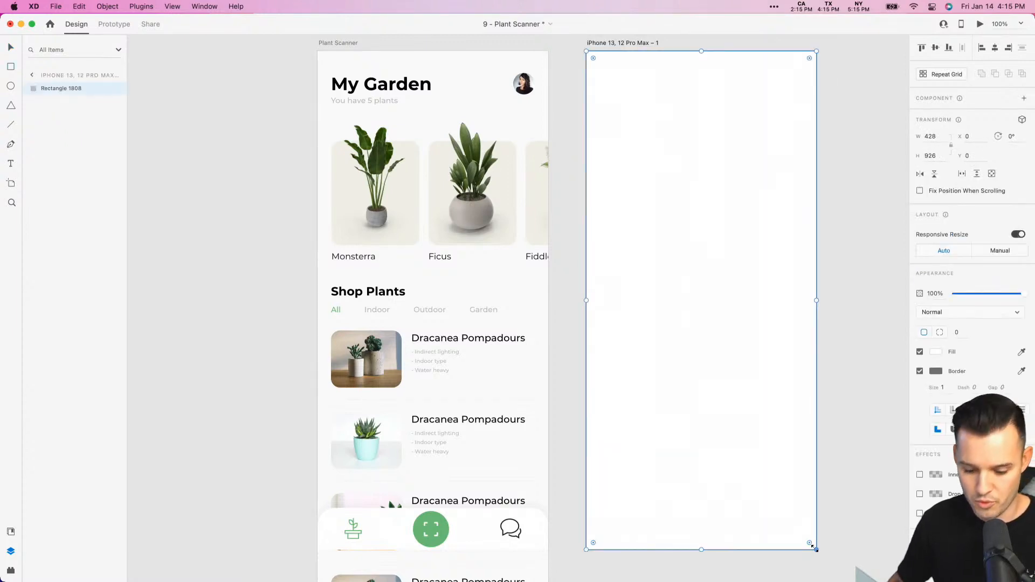
left_click(921, 372)
left_click_drag(1033, 376, 966, 377)
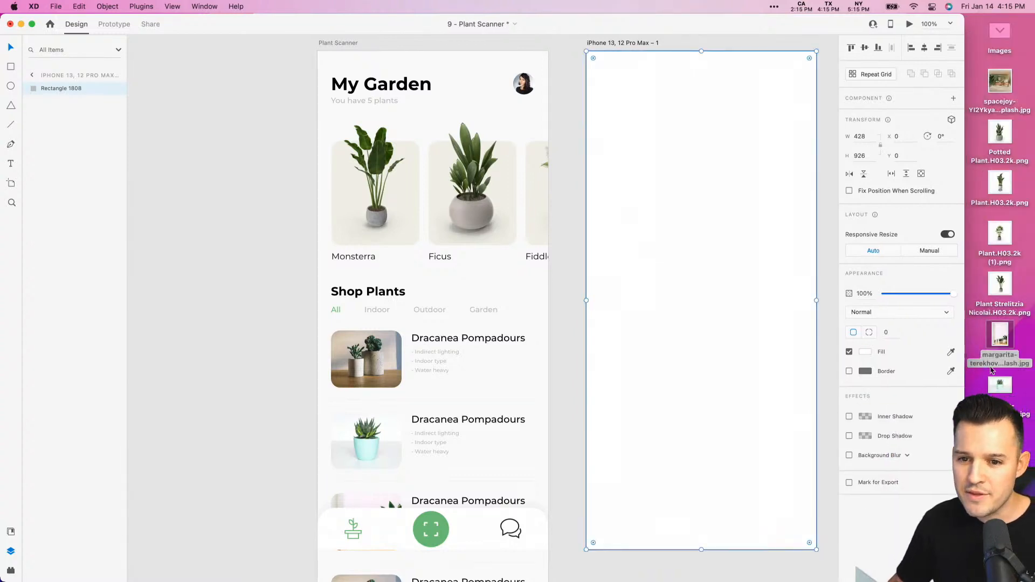
left_click_drag(1000, 82, 722, 203)
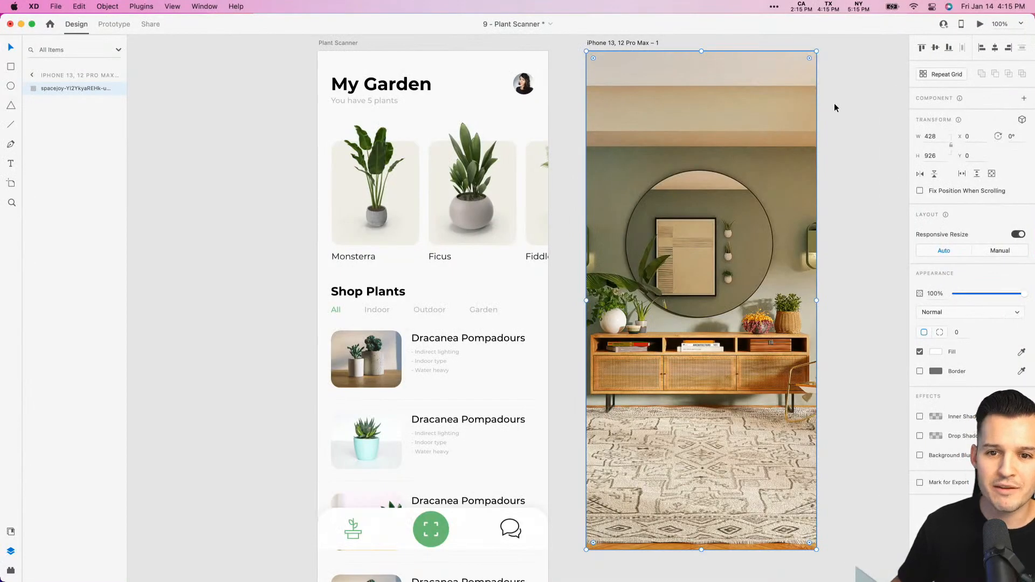
scroll(834, 104, "right", 5)
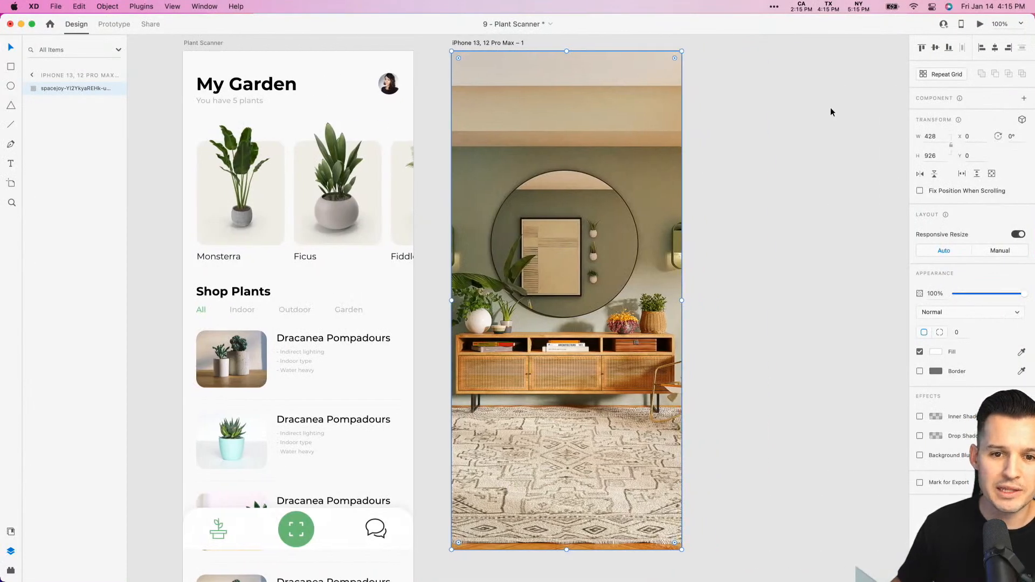
left_click(831, 109)
- Enlarge and reposition the room photo within its rectangle so the plant in the wicker basket is the focus of the artboard
left_click(653, 187)
key("super+minus")
key("super+minus")
key("super+minus")
key("super+plus")
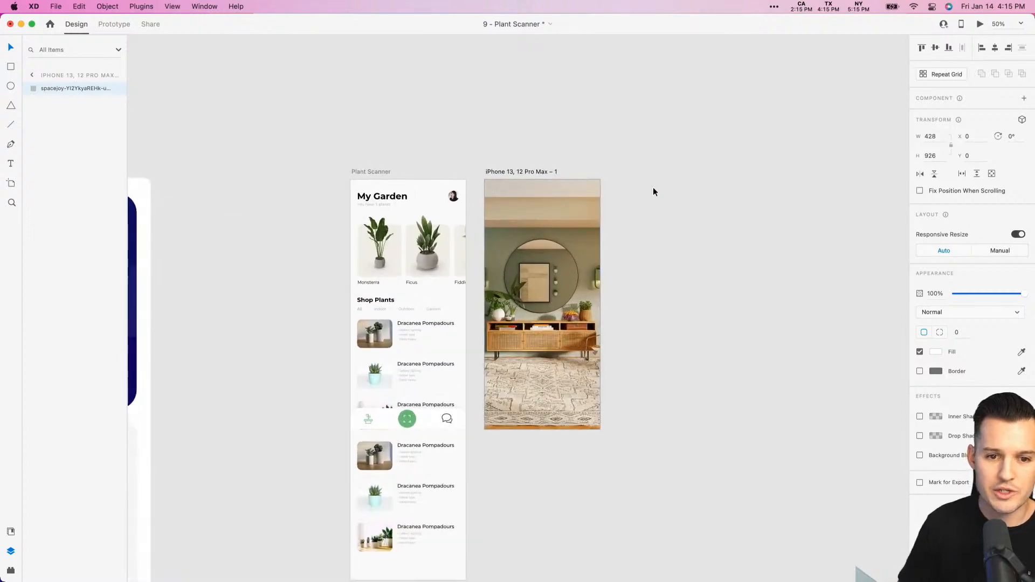
double_click(509, 309)
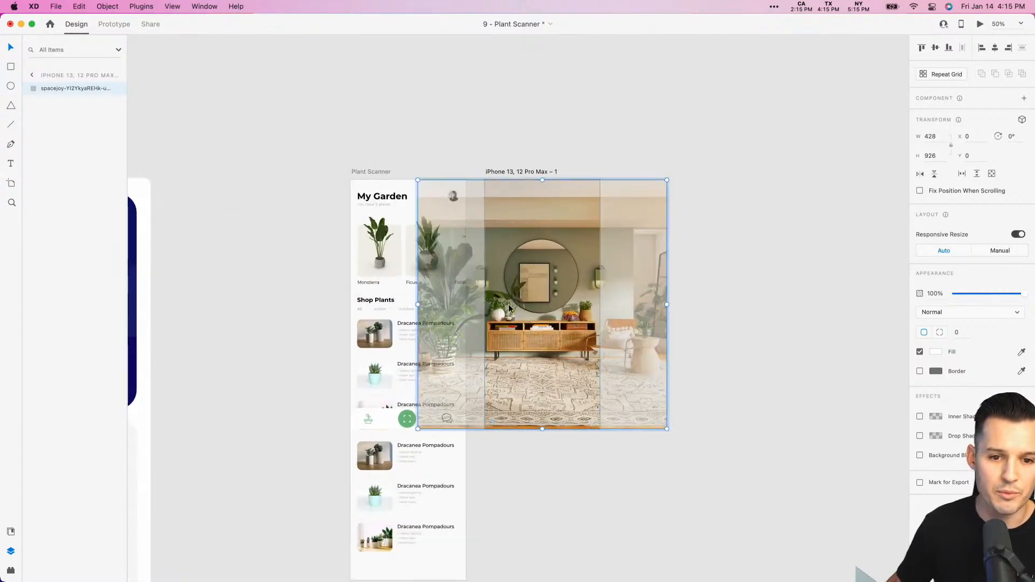
left_click_drag(669, 175, 819, 156)
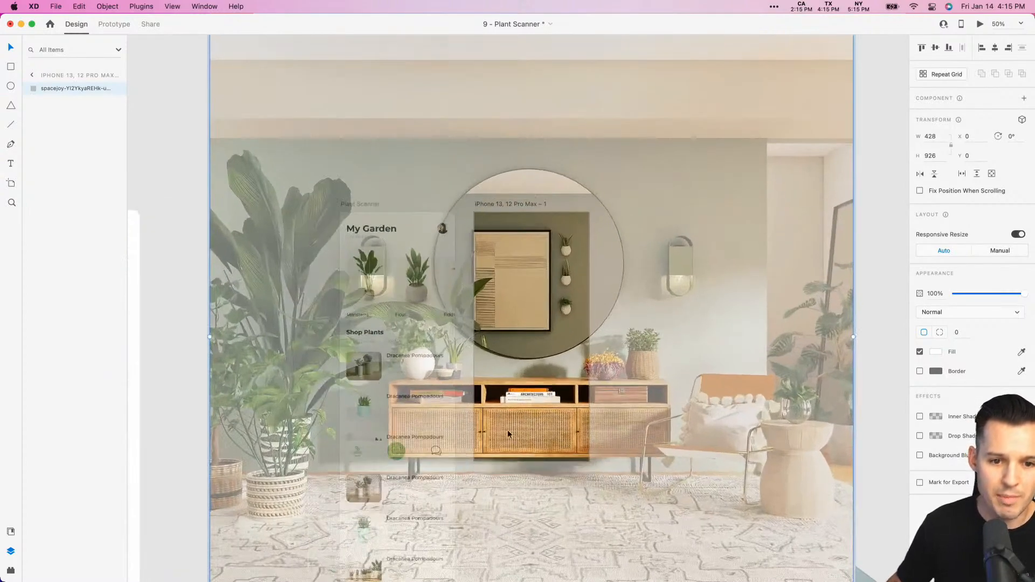
left_click_drag(507, 429, 367, 380)
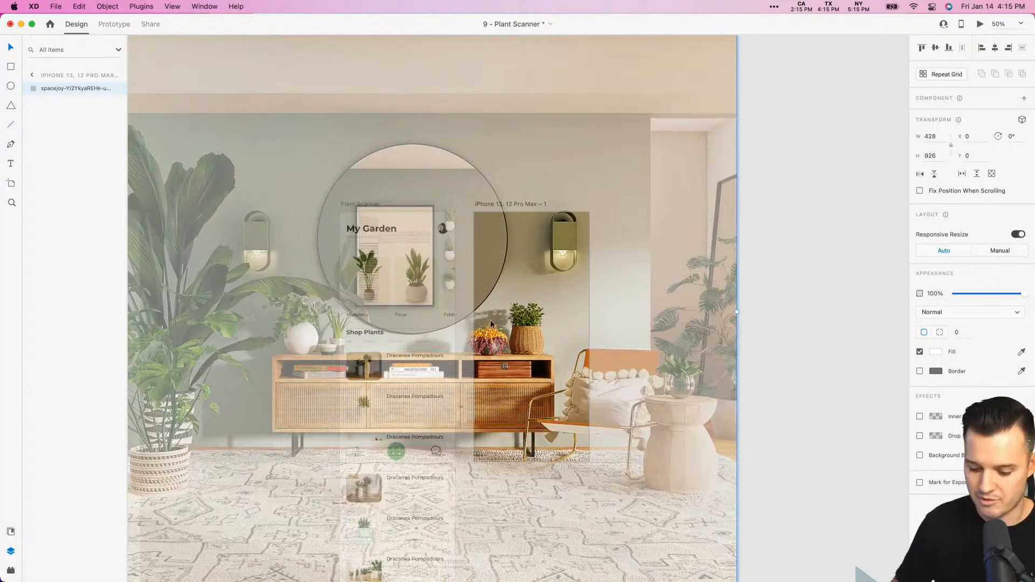
key("super+minus")
left_click_drag(626, 148, 744, 35)
left_click_drag(518, 375, 496, 374)
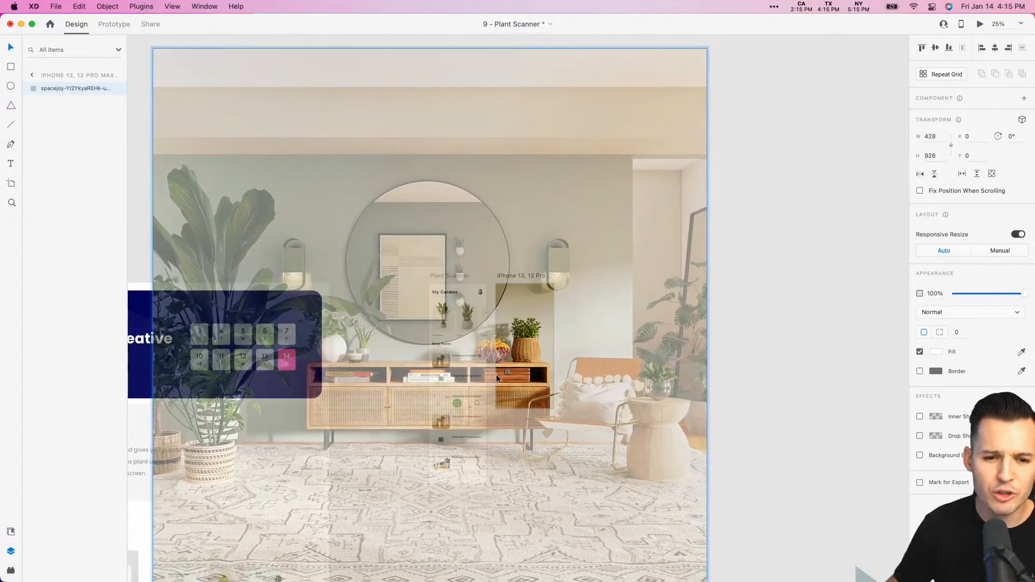
left_click(742, 337)
- Copy the white face-recognition scan icon from the green circle in the Plant Scanner navigation bar
key("z")
left_click_drag(572, 289, 441, 411)
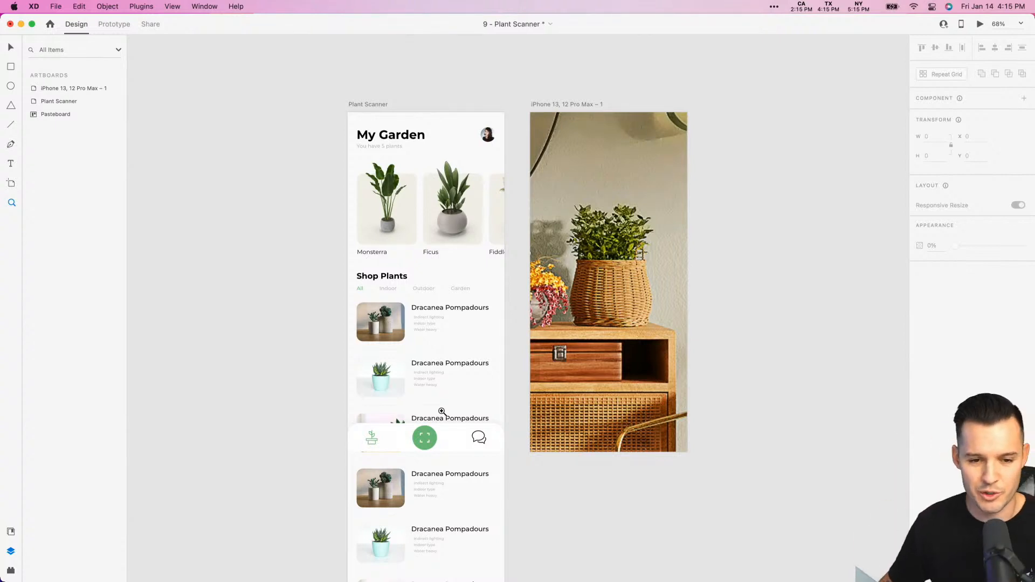
key("v")
left_click(426, 441)
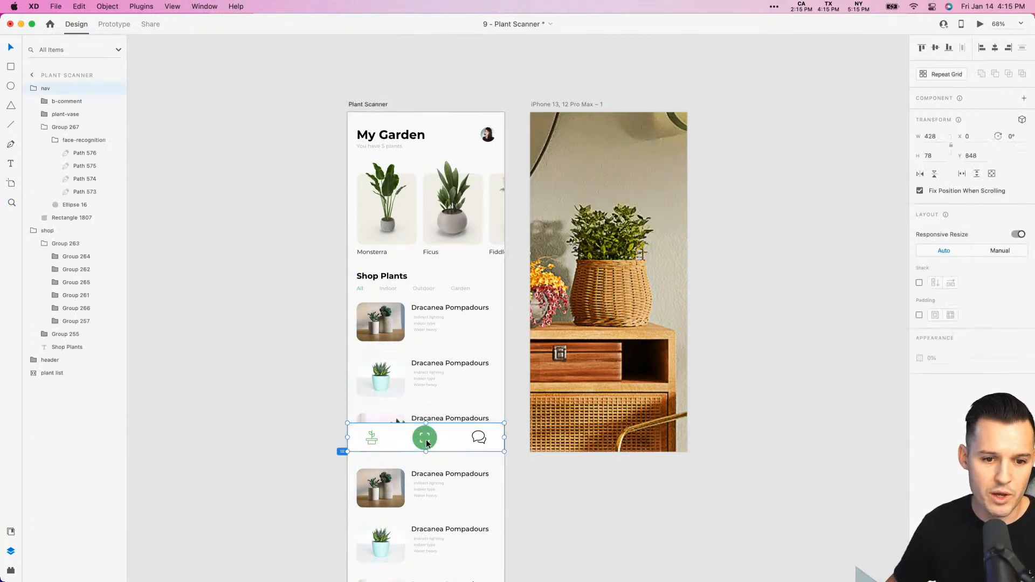
double_click(426, 442)
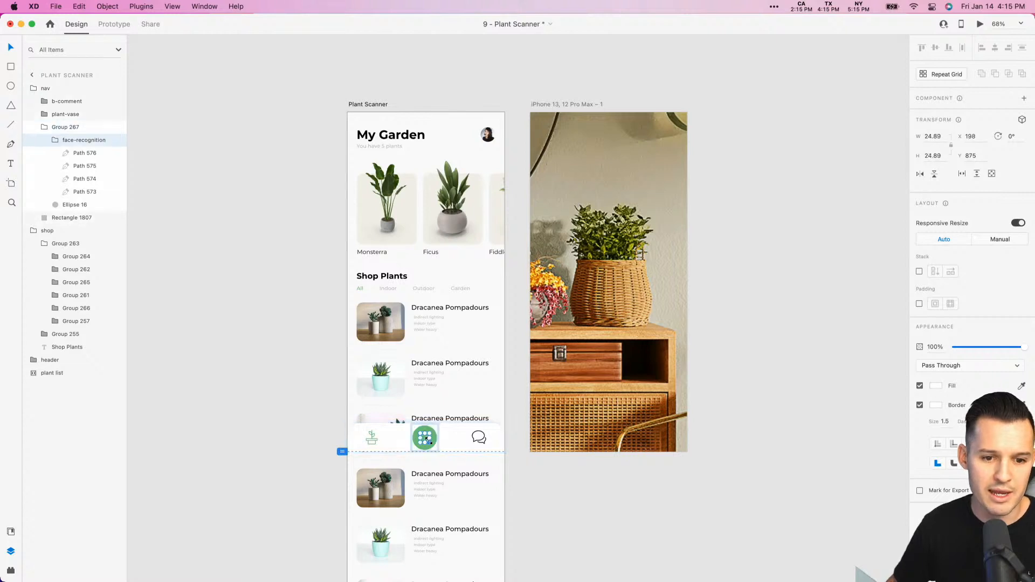
left_click(742, 189)
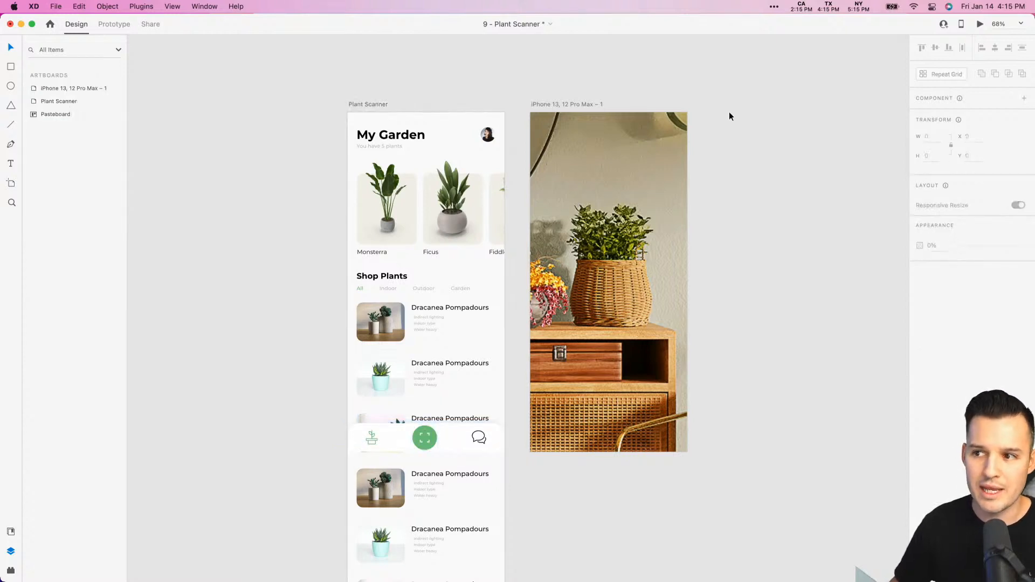
- Paste the scan icon onto the photo artboard, enlarge it to about 307 by 307 and place it around the basket plant
key("z")
left_click_drag(726, 98, 520, 523)
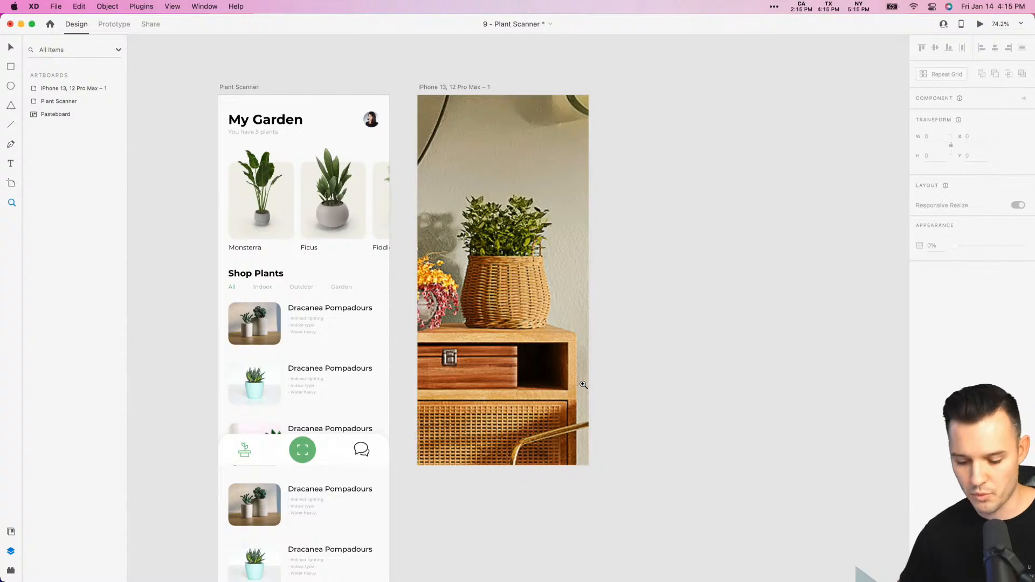
left_click(576, 346)
key("super+v")
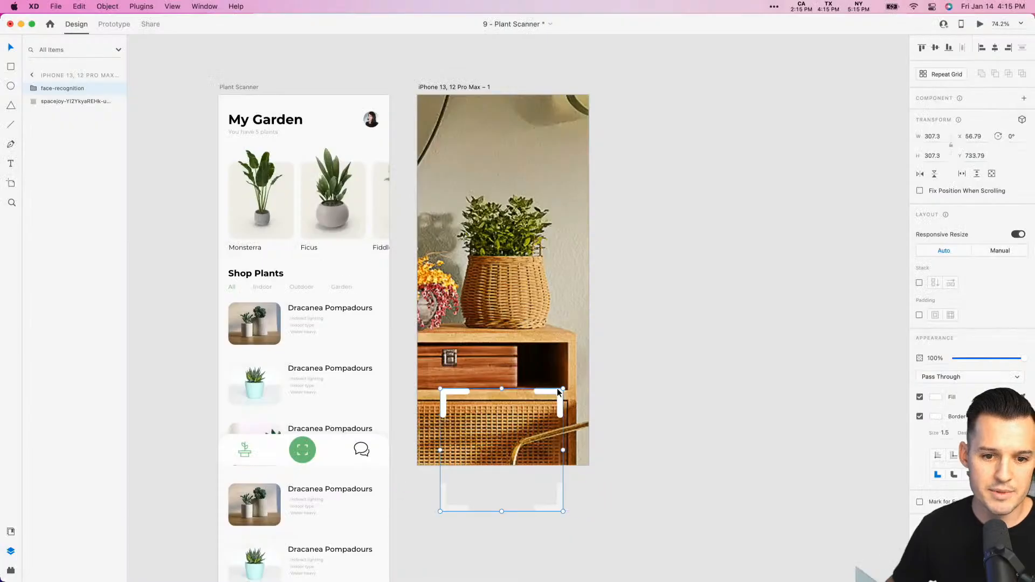
left_click_drag(557, 399, 557, 219)
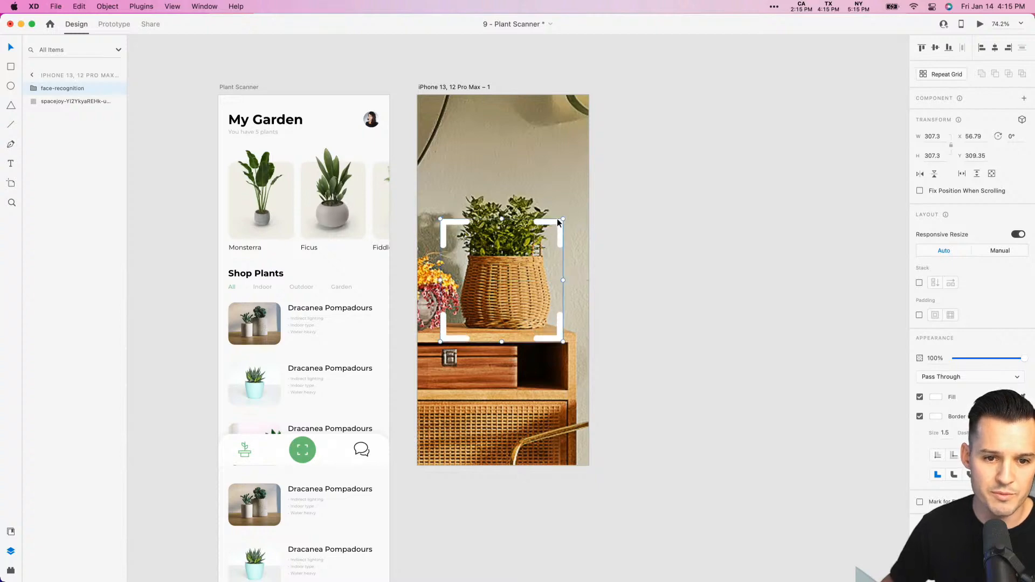
scroll(572, 232, "up", 5)
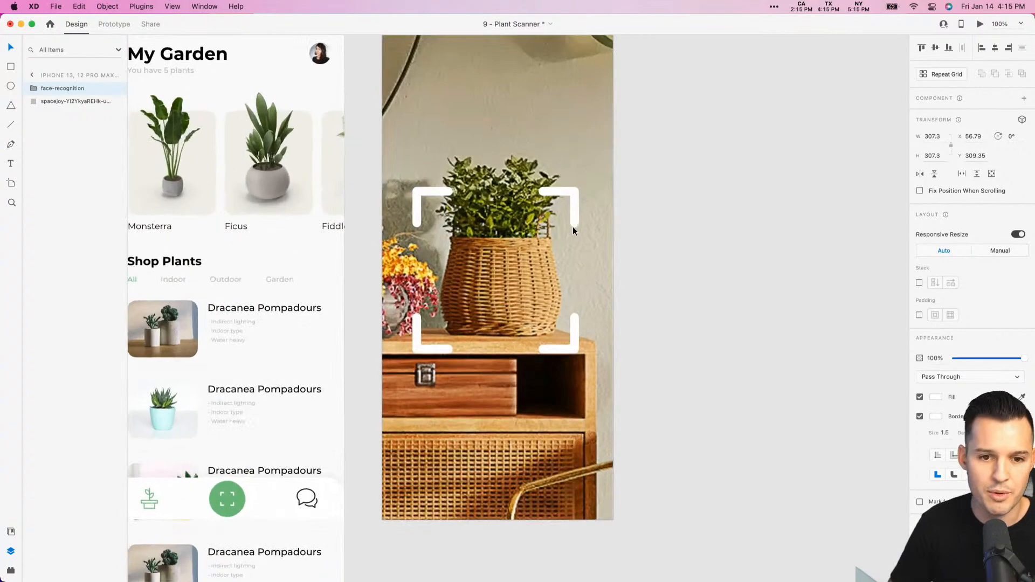
scroll(573, 230, "up", 5)
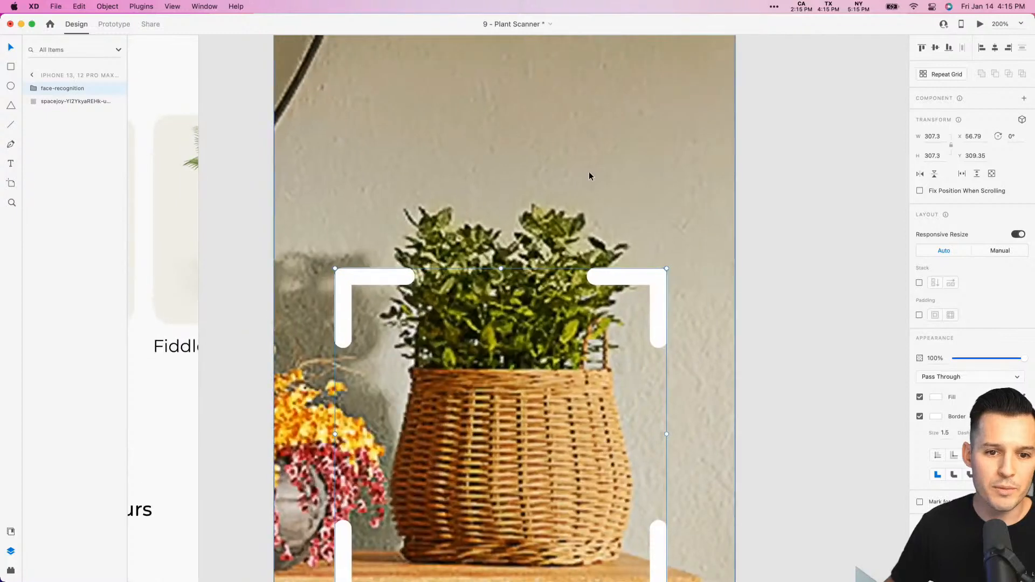
left_click(589, 172)
left_click_drag(590, 170, 588, 200)
left_click(783, 252)
left_click_drag(787, 304, 799, 152)
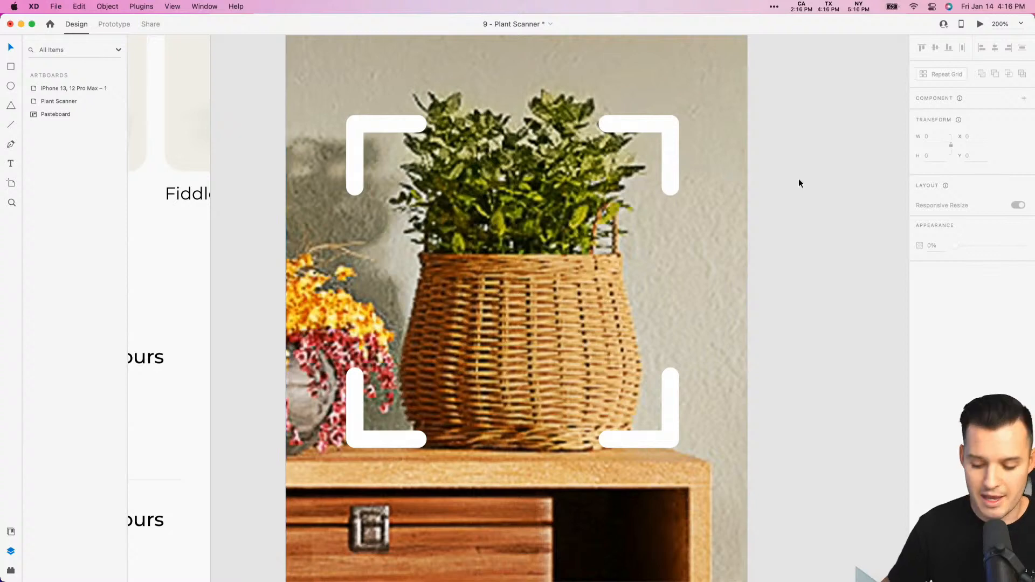
key("super+1")
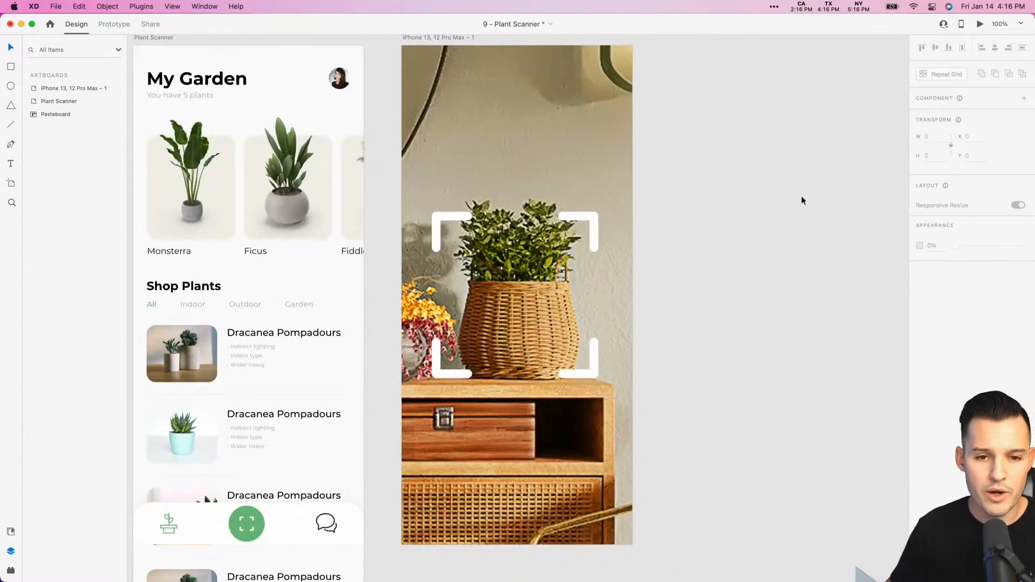
- Draw a borderless rectangle of about 307 by 299 over the white scan frame around the basket plant
left_click_drag(800, 196, 835, 245)
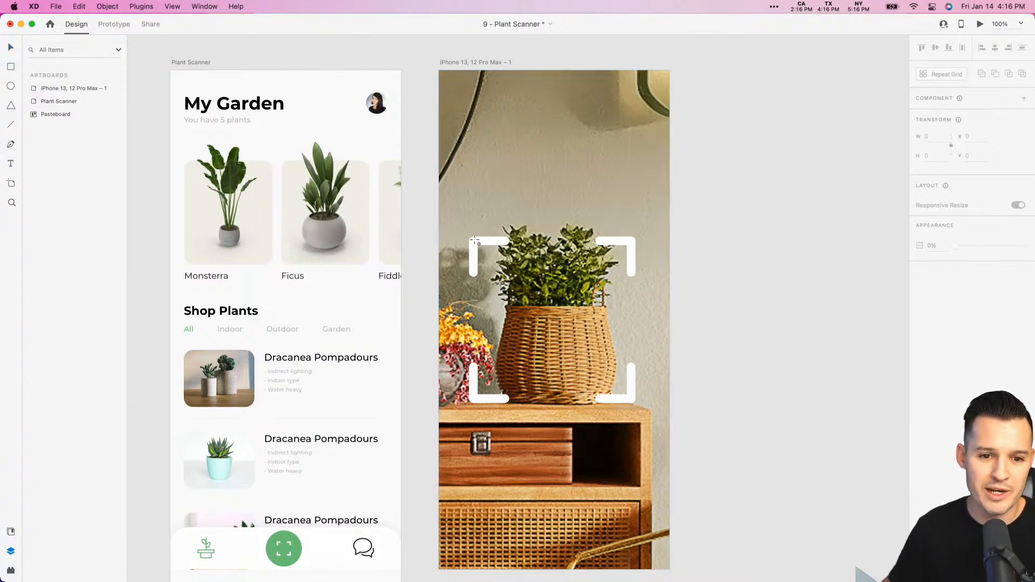
mouse_move(470, 238)
left_mouse_down()
mouse_move(615, 397)
mouse_move(635, 401)
left_mouse_up()
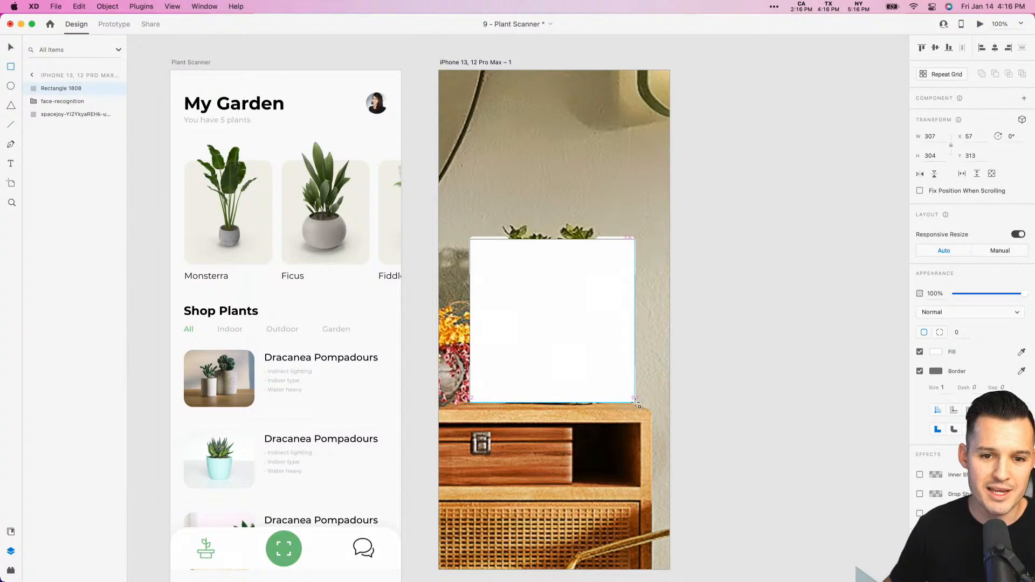
left_click(890, 244)
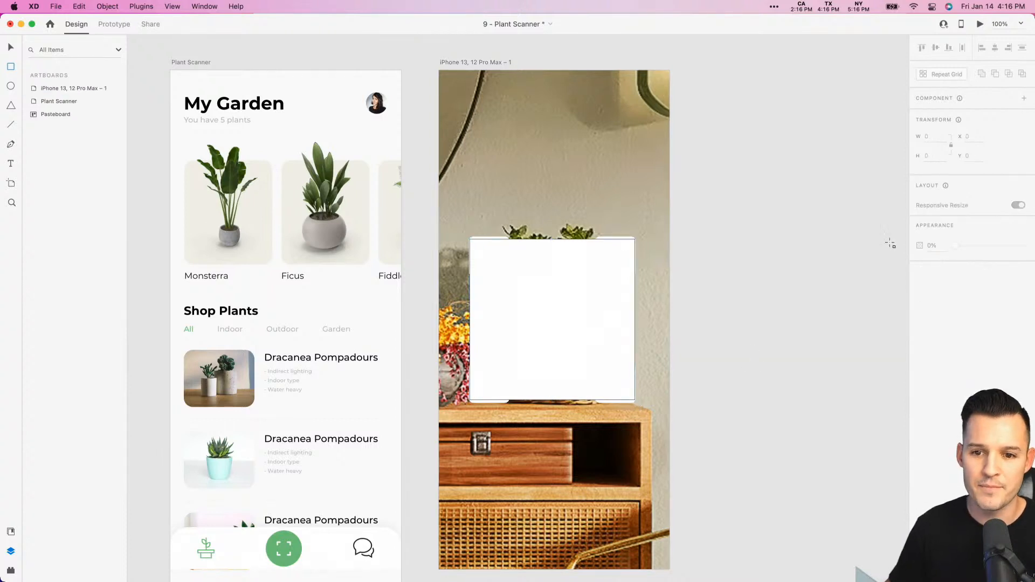
key("v")
left_click(613, 322)
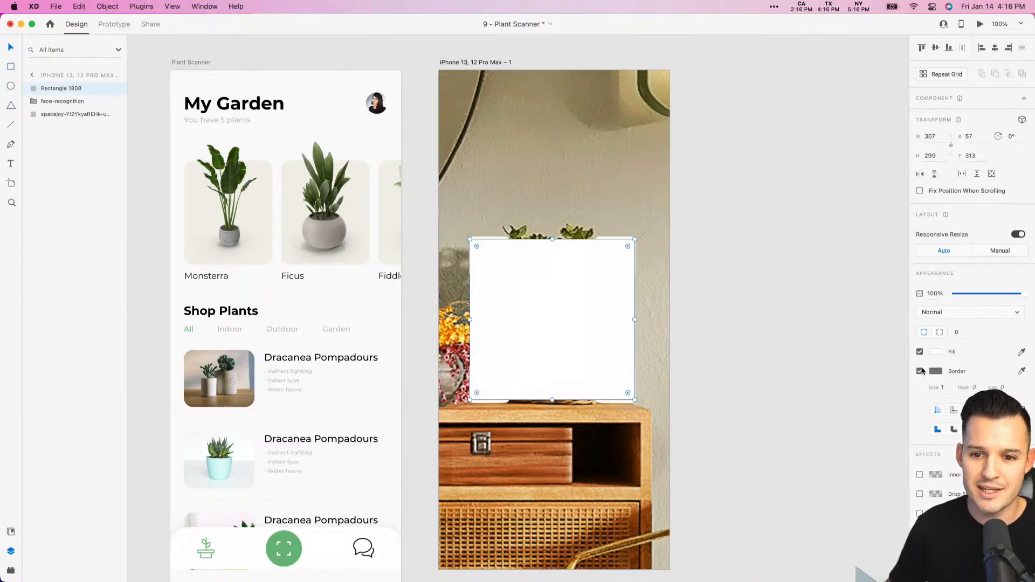
left_click(920, 371)
- Fill the rectangle with a linear gradient fading from solid white at its upper edge to white at 0% opacity
left_click(934, 352)
left_click(826, 291)
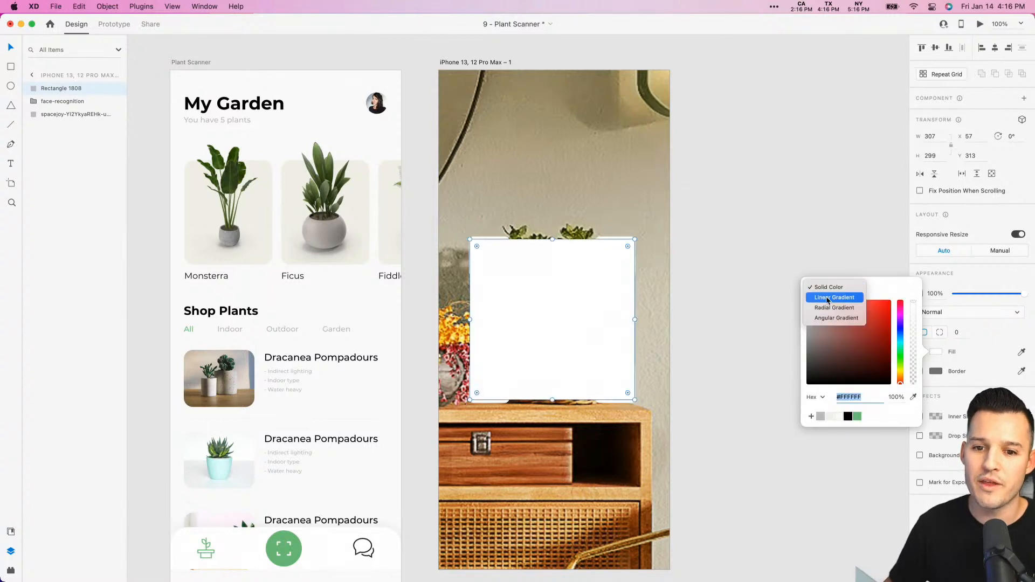
left_click(827, 299)
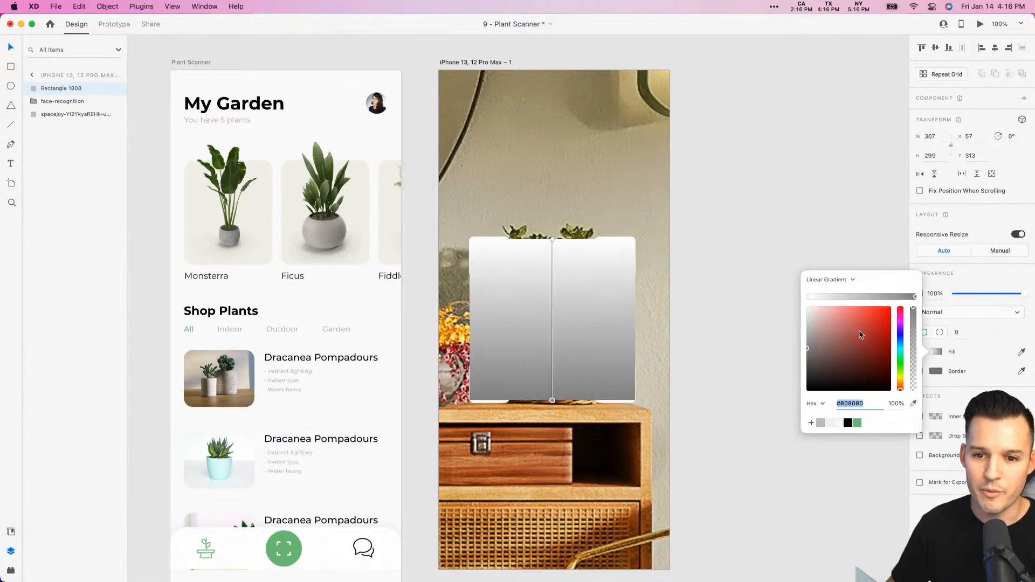
left_click_drag(859, 335, 744, 268)
left_click_drag(912, 310, 914, 456)
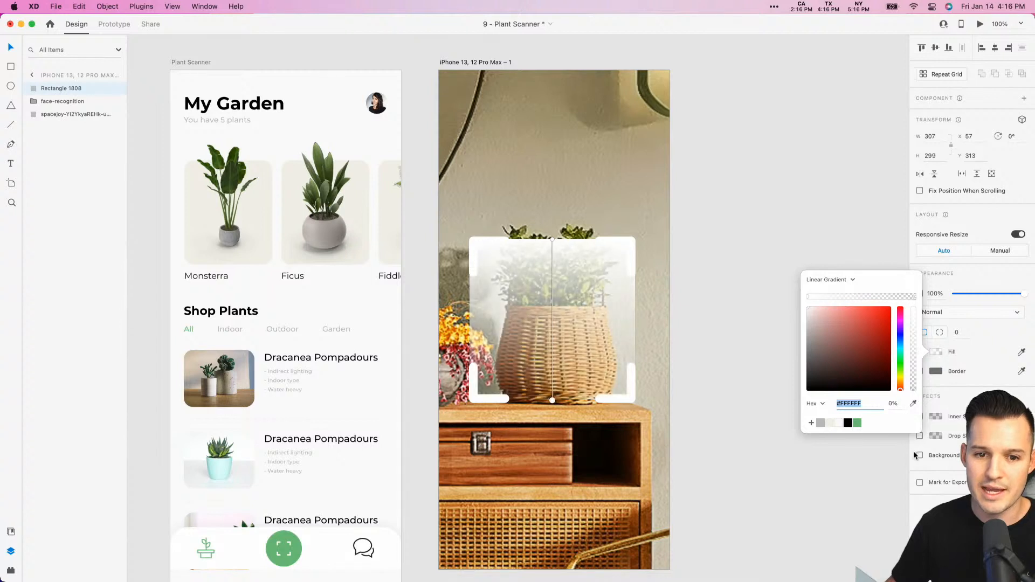
left_click(752, 213)
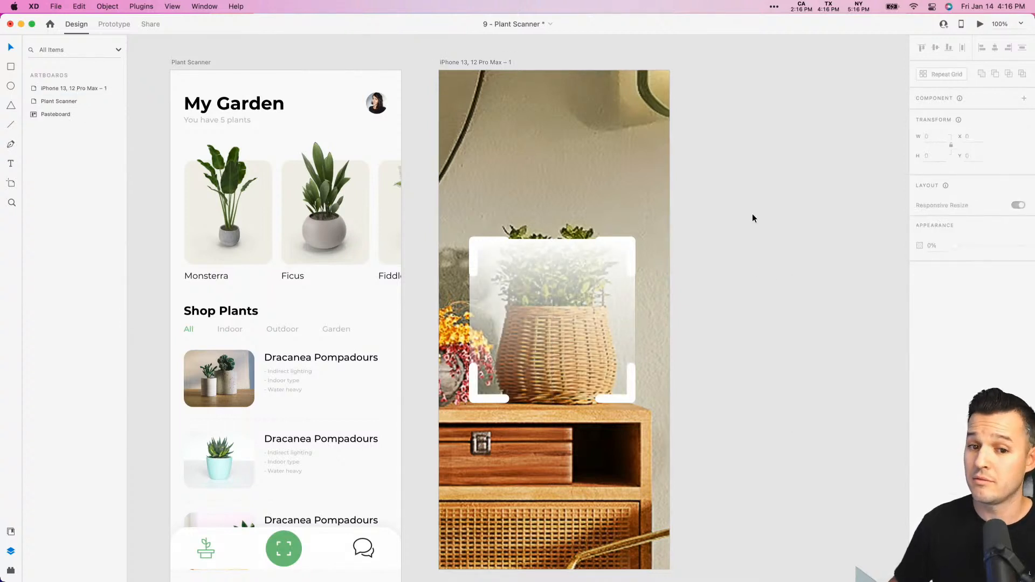
- Shorten the gradient rectangle from below to a height of 40, keeping it as a strip along the scan frame's upper edge
left_click(553, 314)
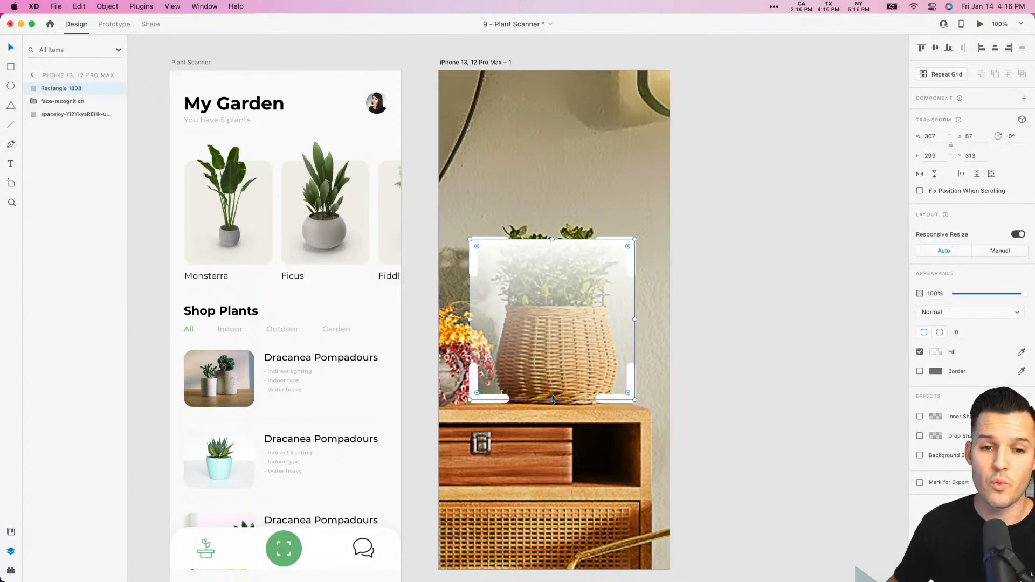
mouse_move(552, 399)
left_mouse_down()
mouse_move(554, 264)
mouse_move(556, 400)
left_mouse_up()
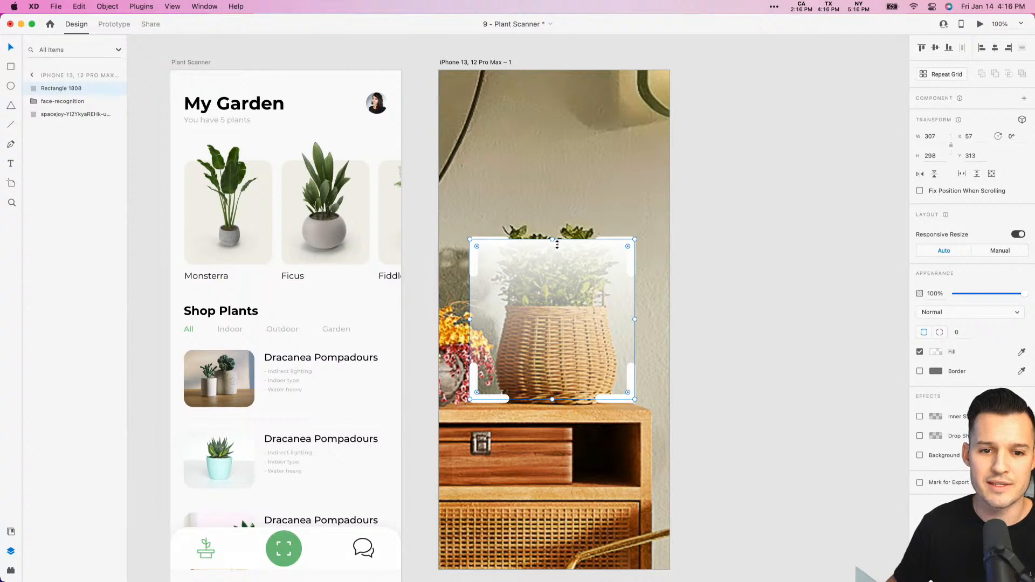
left_click_drag(556, 244, 556, 389)
key("super+z")
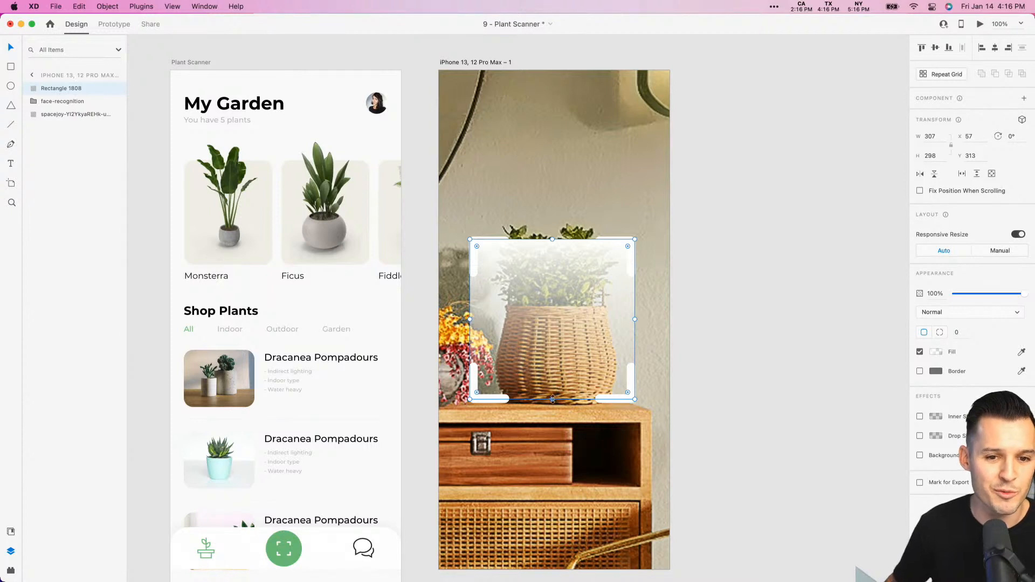
left_click_drag(552, 400, 552, 260)
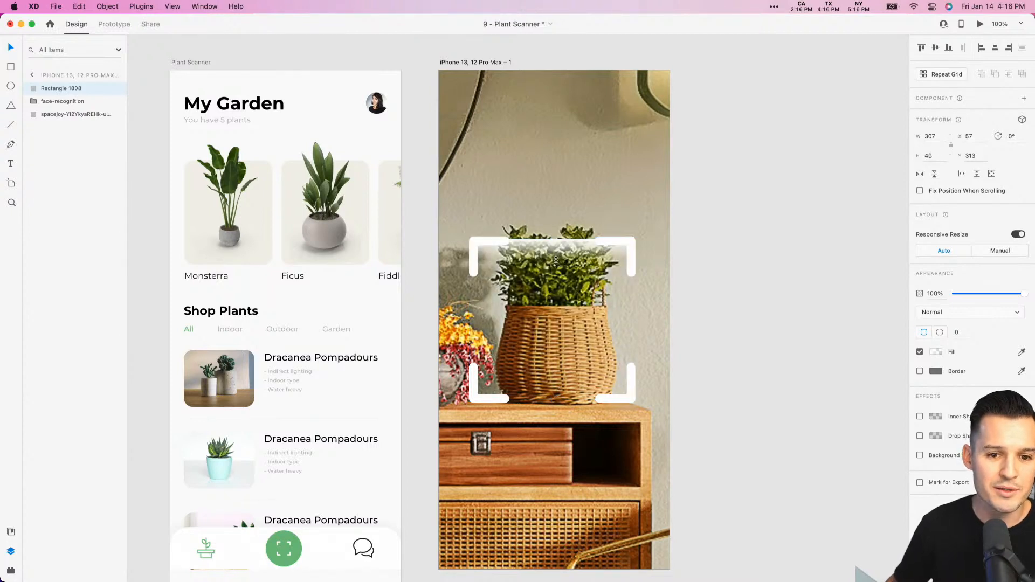
- Rename the gradient strip's layer as "scan 1"
double_click(47, 89)
type("scan")
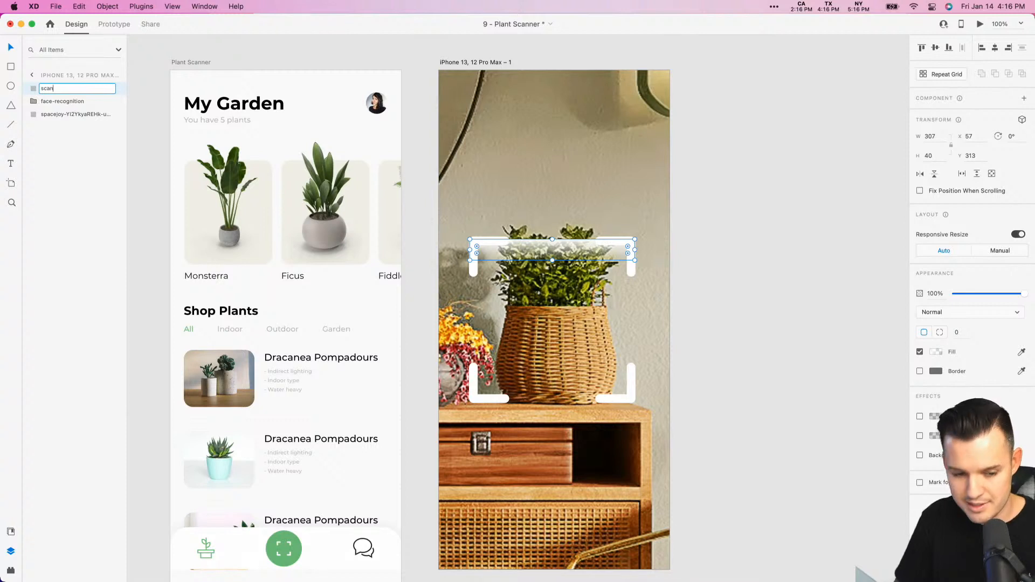
type(" 1")
key("Return")
- Duplicate the scan 1 strip, move the copy down over the basket and rename its layer "scan 2"
key("super+d")
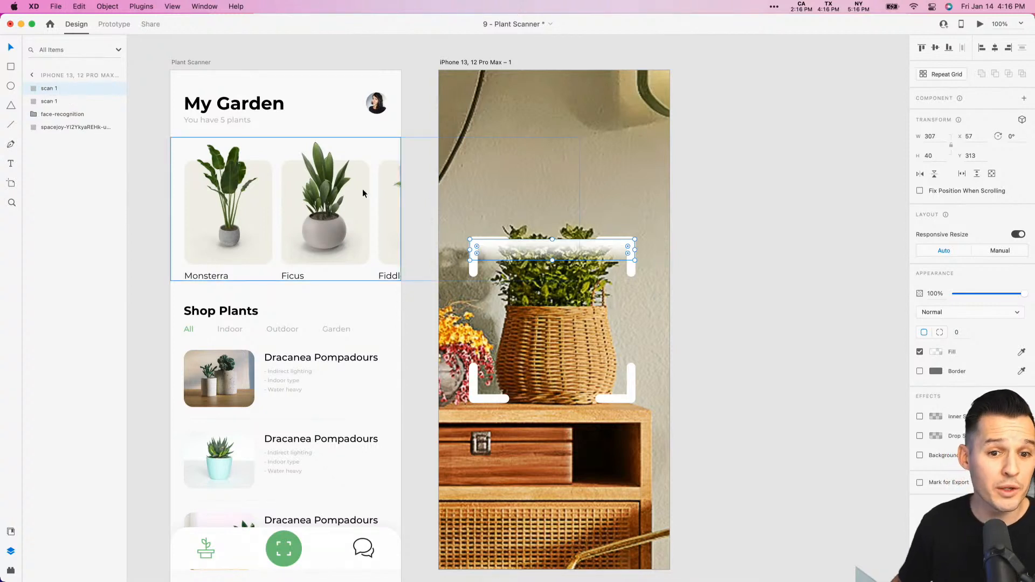
left_click_drag(561, 248, 559, 312)
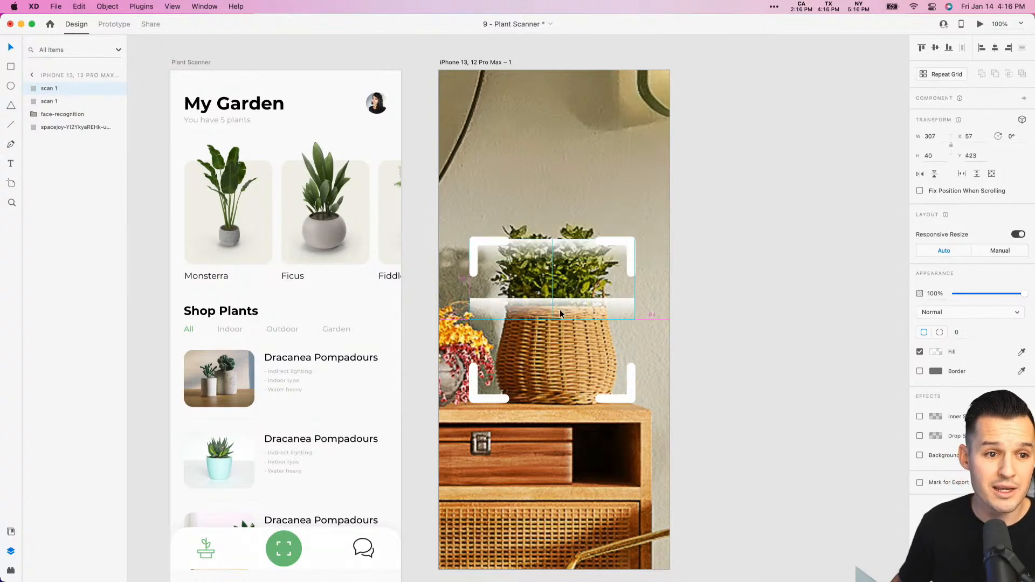
double_click(62, 89)
type("scan 2")
key("Return")
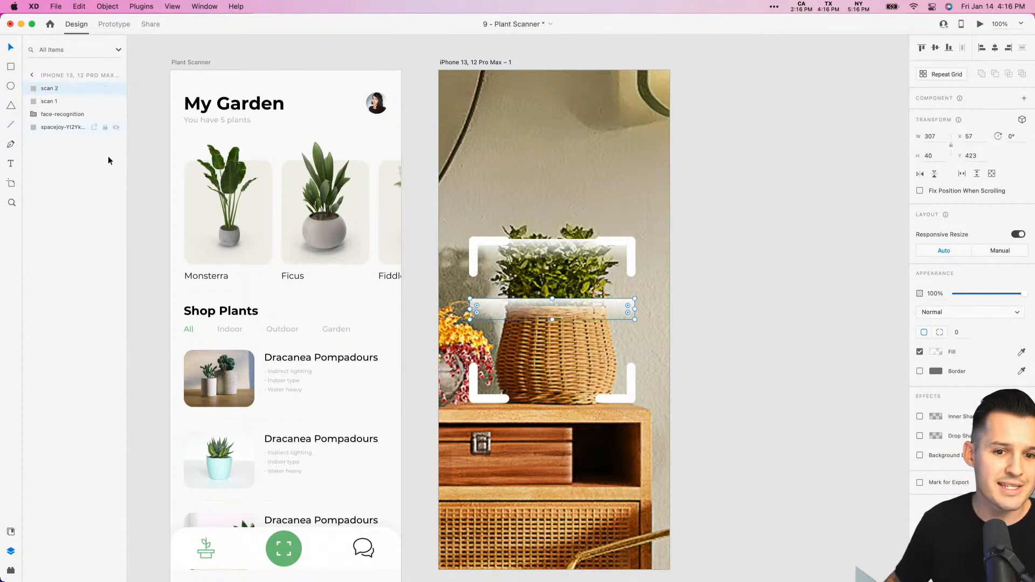
- Rotate the scan 2 strip 180°, place it along the scan frame's lower edge at Y 577 and set its opacity to 0%
left_click_drag(635, 296, 523, 395)
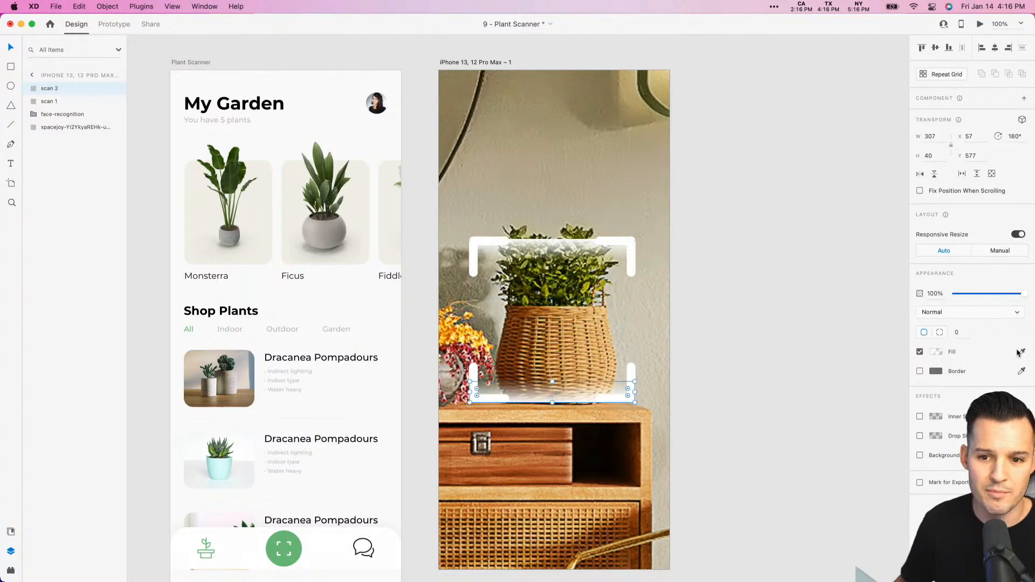
left_click_drag(1023, 293, 781, 293)
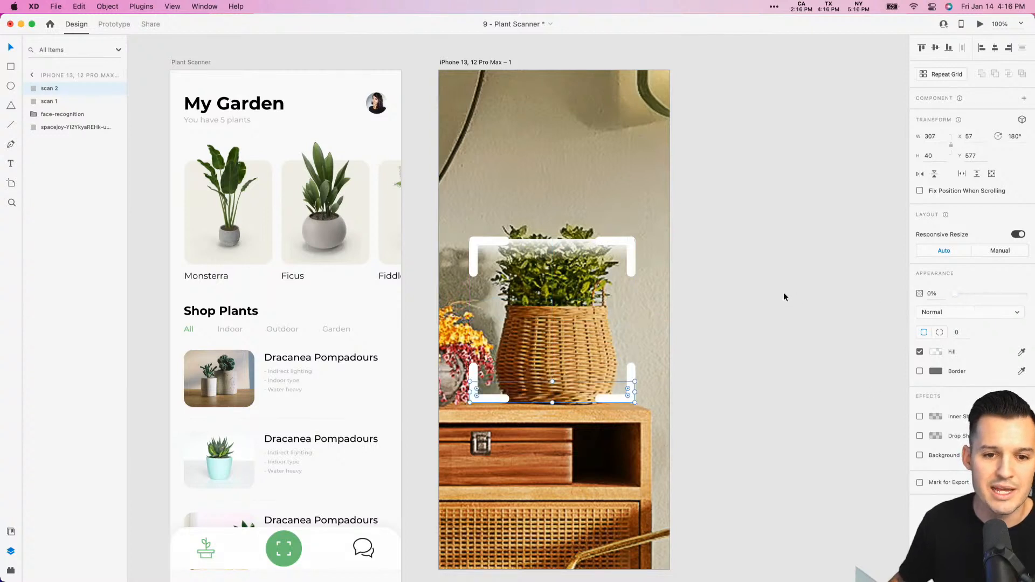
left_click(784, 292)
- Align the scan 1 strip with the scan frame's upper edge at Y 309 and set its opacity to 0%
left_click(528, 245)
left_click_drag(528, 244, 528, 242)
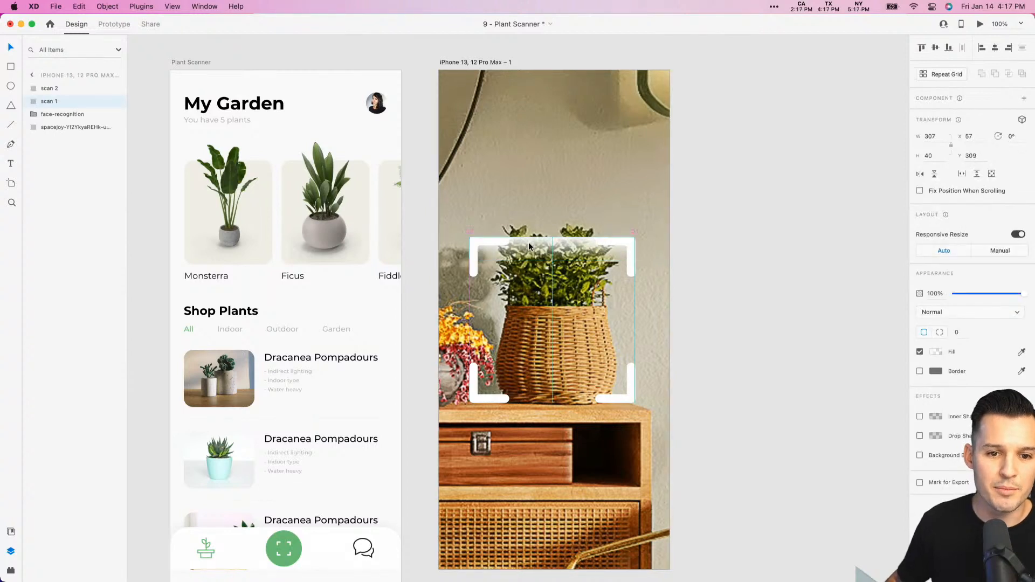
left_click_drag(1023, 295, 929, 303)
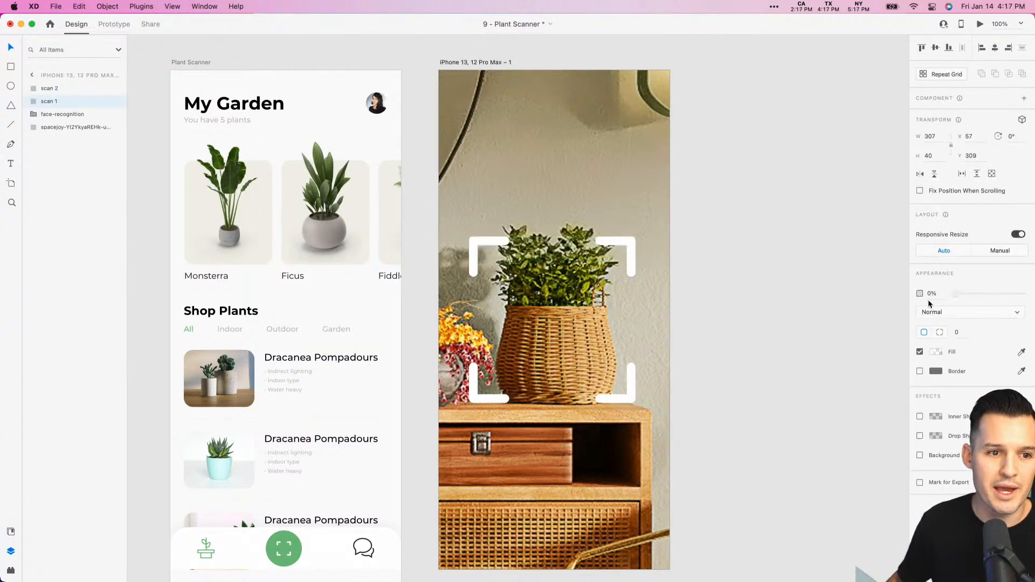
left_click(832, 307)
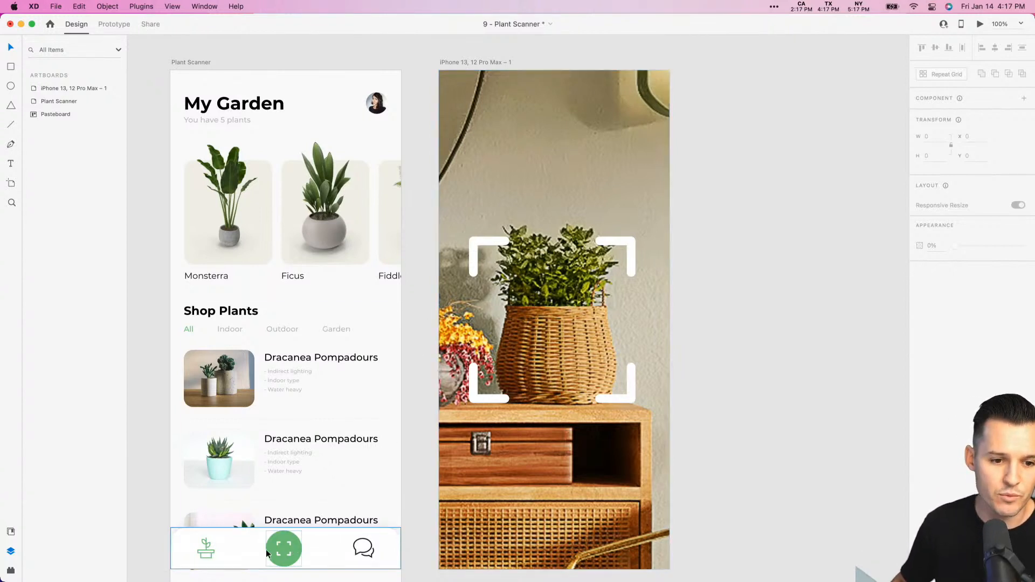
- Copy the green scan button from the My Garden navigation bar onto the photo artboard
double_click(283, 548)
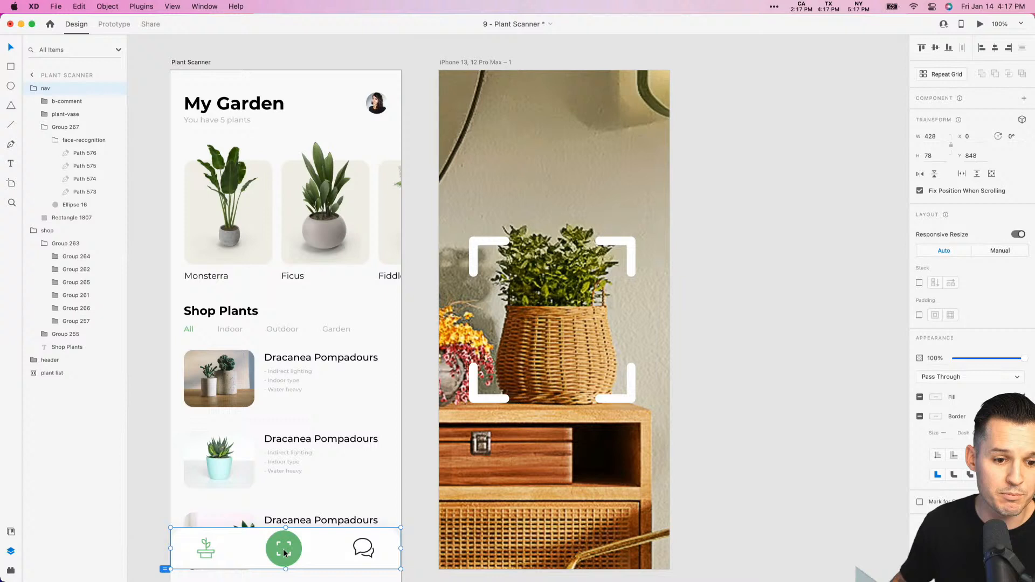
left_click(755, 293)
left_click(631, 245)
key("super+v")
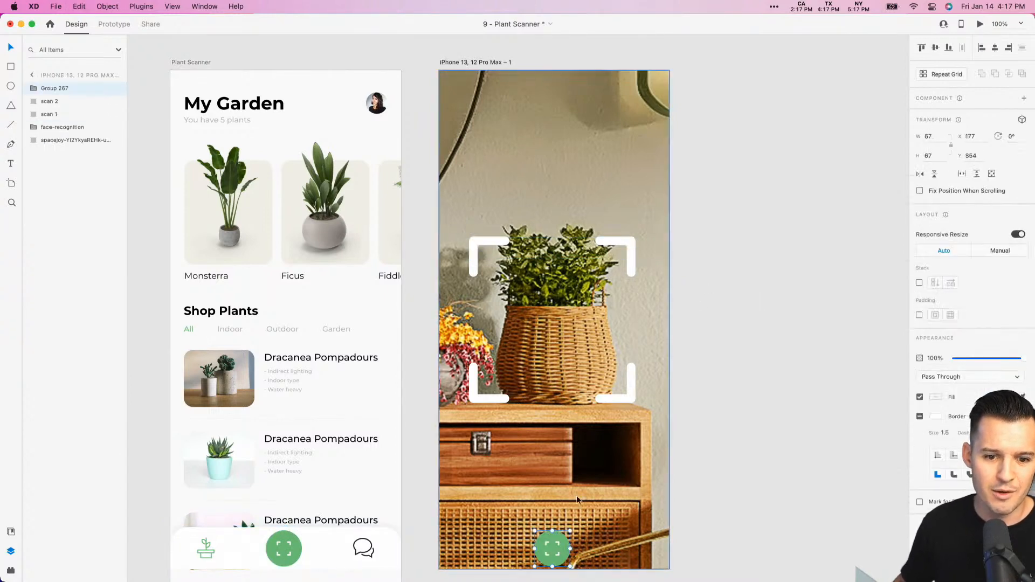
- Enlarge the copied scan button to about 111 by 111 and center it near the bottom of the photo artboard
left_click_drag(555, 550, 596, 490)
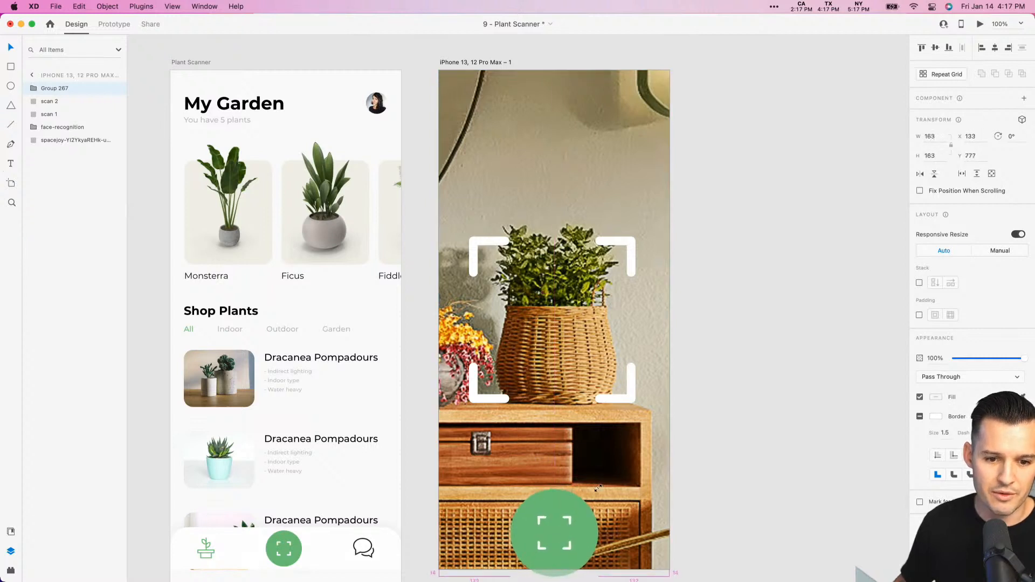
left_click_drag(568, 524, 568, 503)
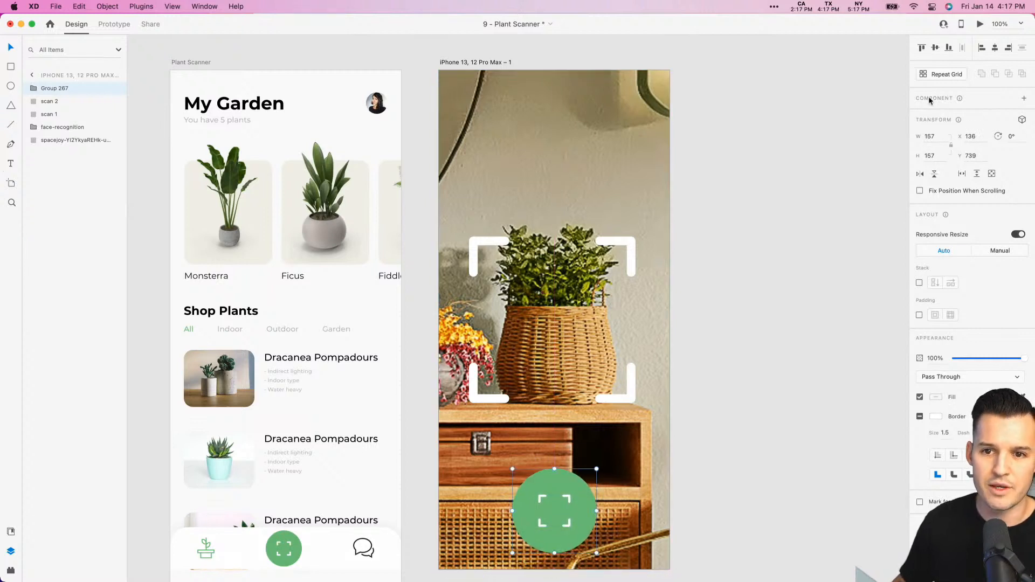
scroll(820, 324, "down", 2)
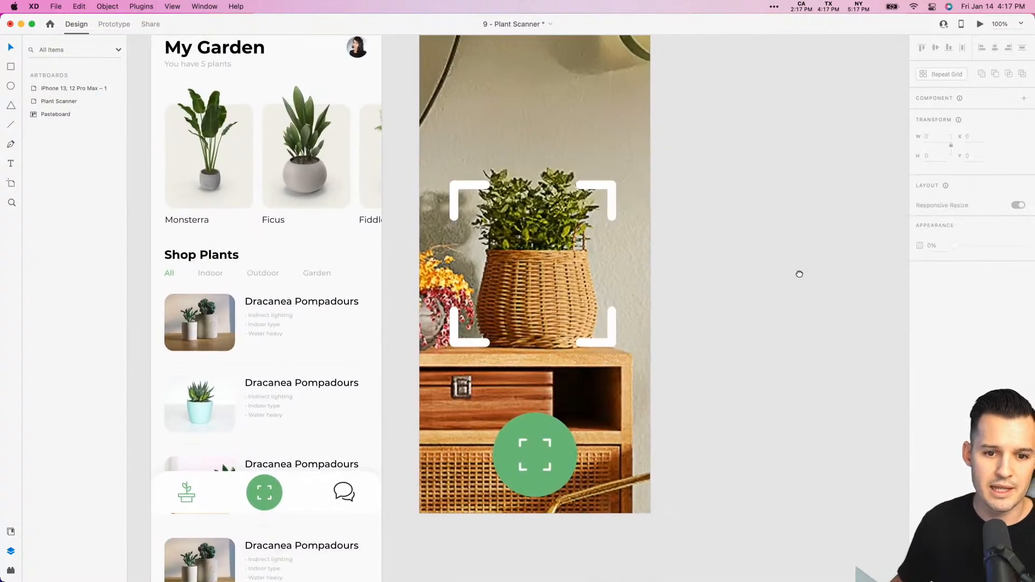
left_click_drag(577, 413, 535, 462)
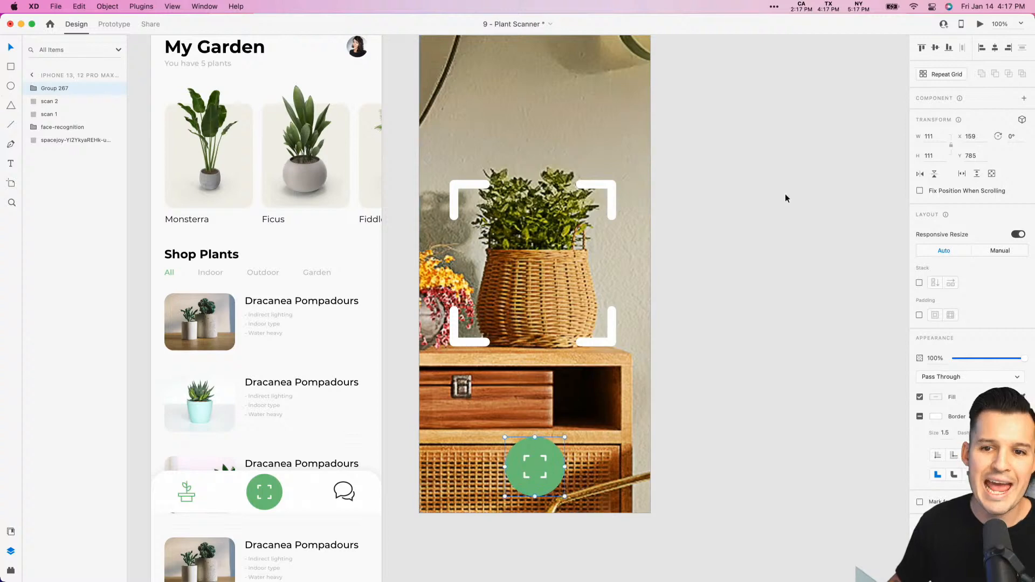
left_click(721, 392)
- Scale down and reposition the photo inside the photo artboard's background so the large potted plant fills the artboard behind the scan frame
key("super+minus")
key("super+minus")
key("super+minus")
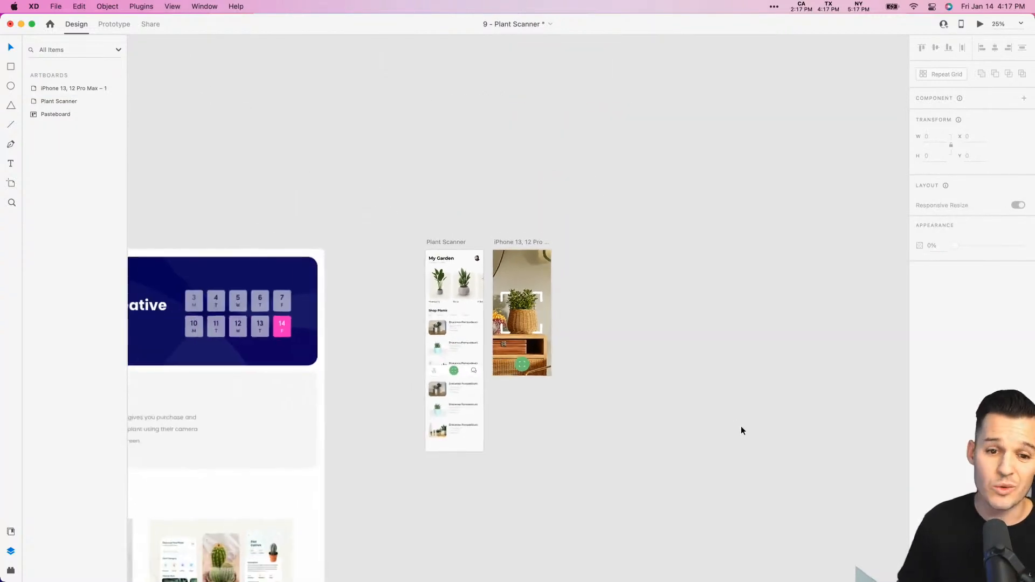
left_click(531, 274)
double_click(531, 274)
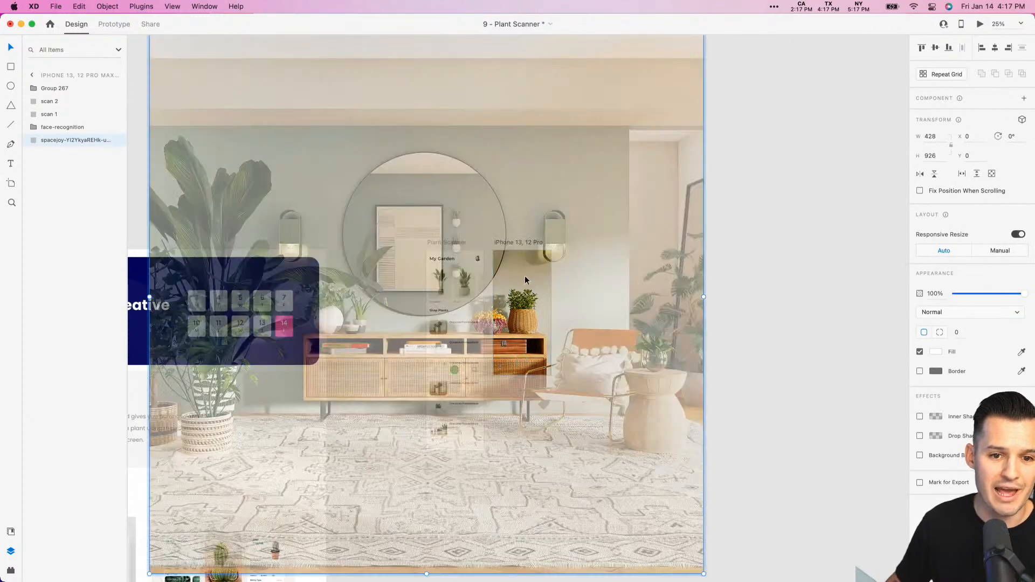
left_click_drag(521, 277, 458, 345)
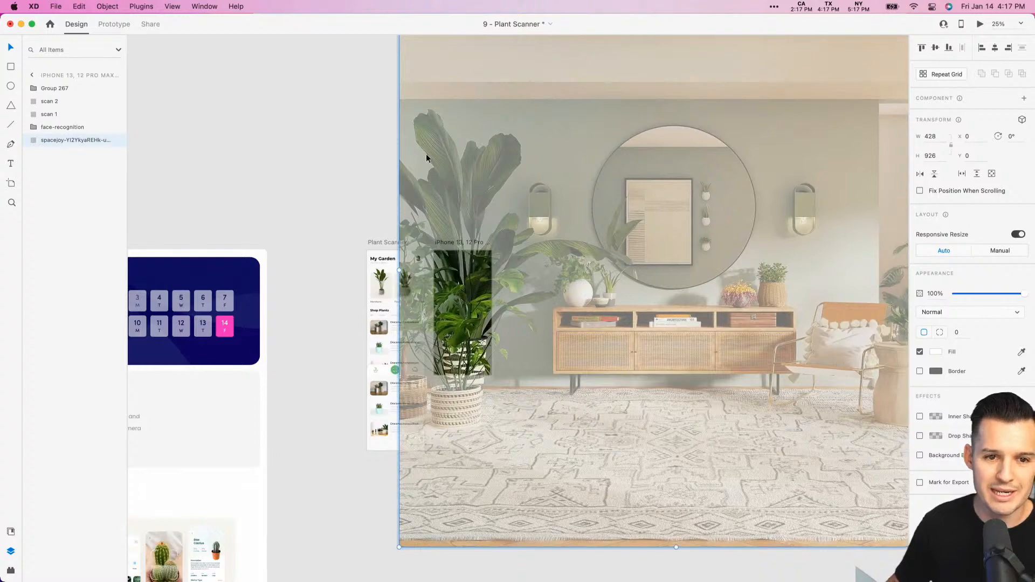
left_click_drag(399, 548, 511, 411)
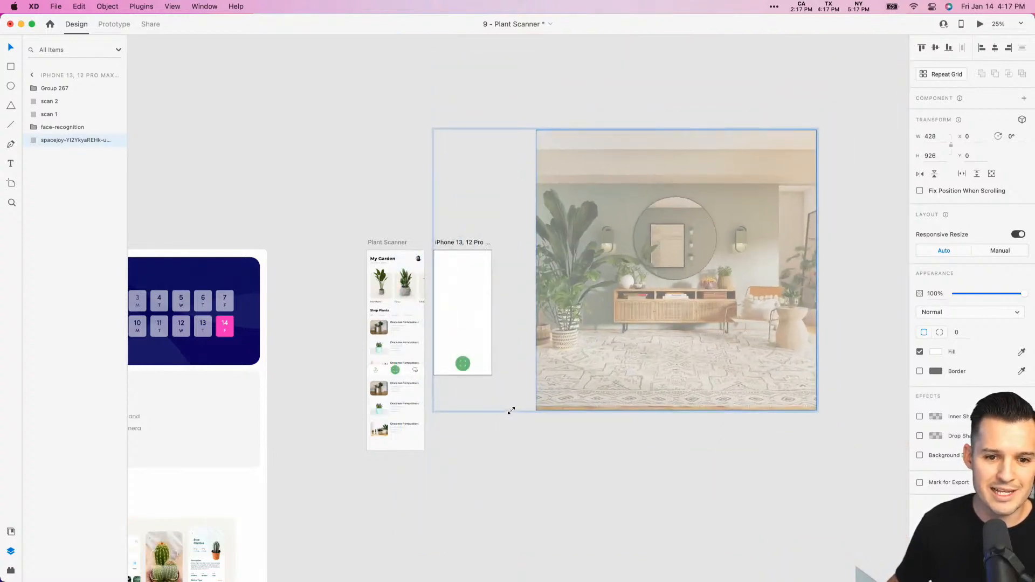
left_click_drag(558, 355, 481, 374)
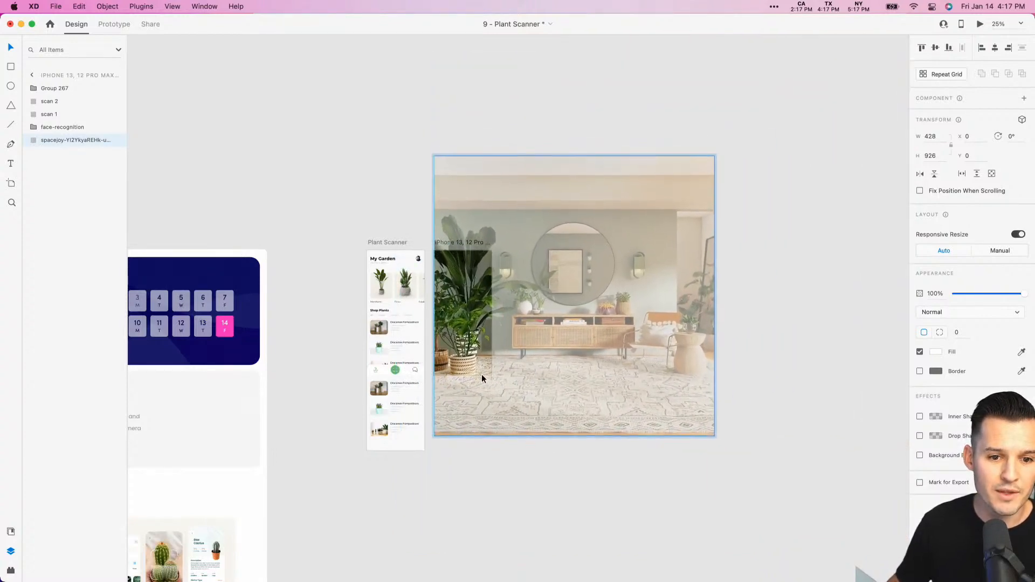
left_click(523, 510)
key("z")
left_click_drag(577, 466, 353, 119)
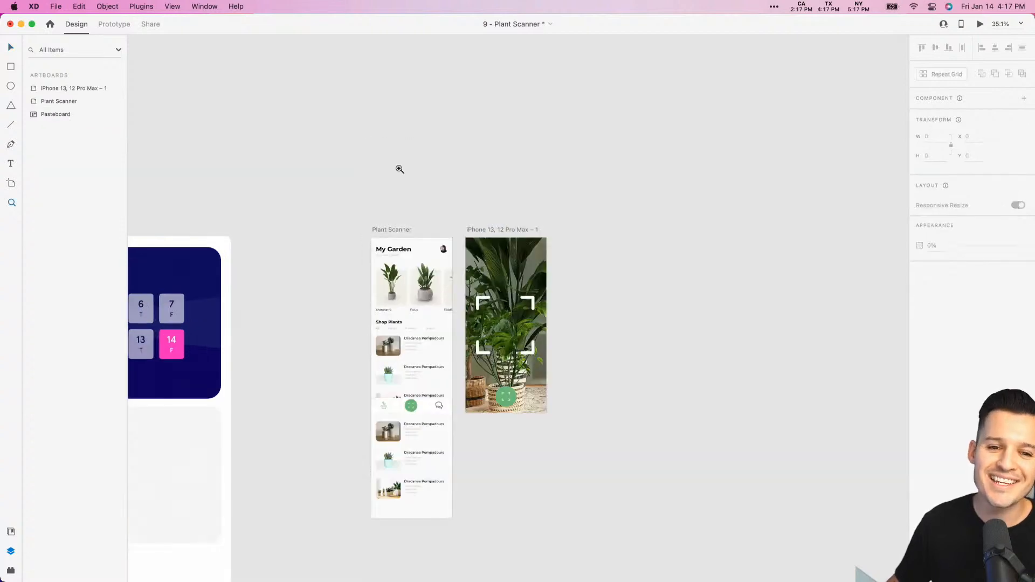
left_click_drag(399, 169, 646, 489)
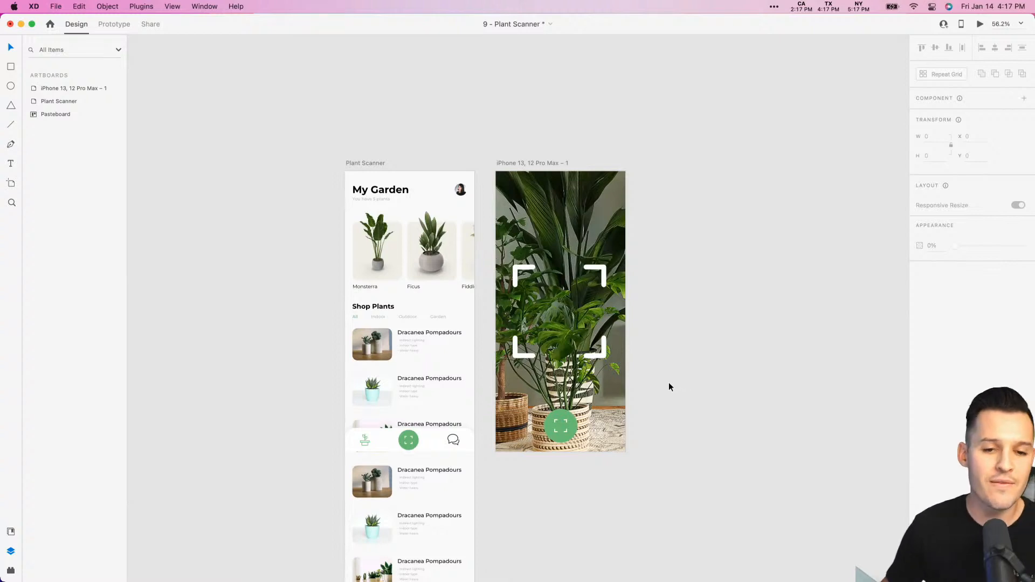
- Rename the photo artboard as scanner
left_click(539, 165)
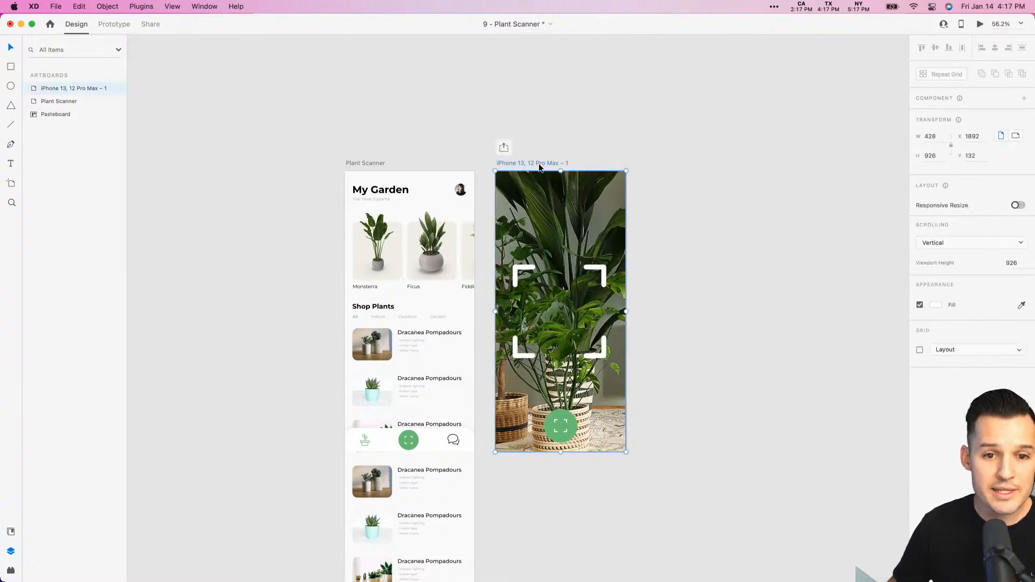
double_click(66, 88)
type("sv")
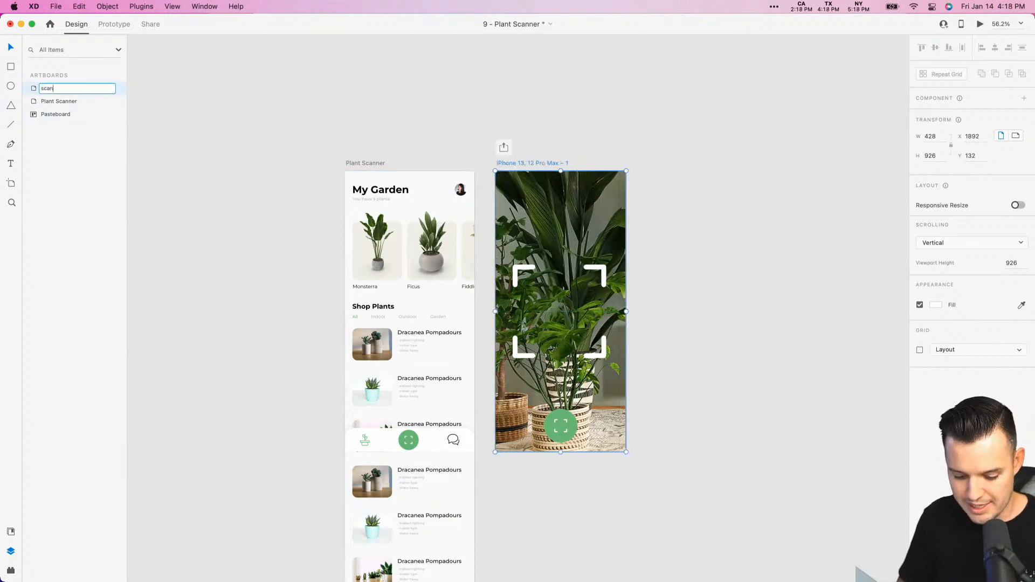
type("anner")
key("Return")
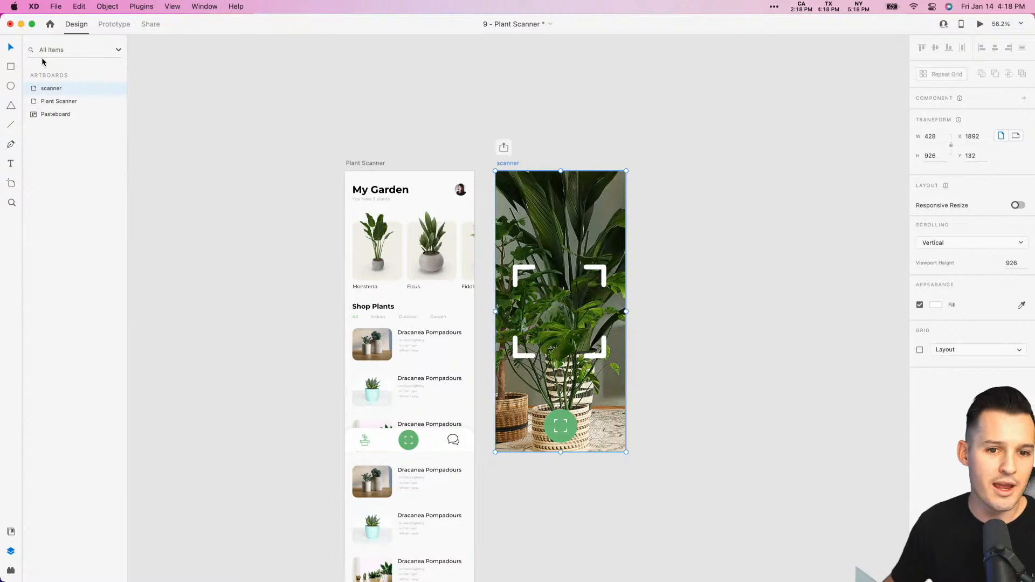
- Duplicate the scanner artboard directly beside the original, undoing any displacement of the original
left_click_drag(506, 162, 651, 162)
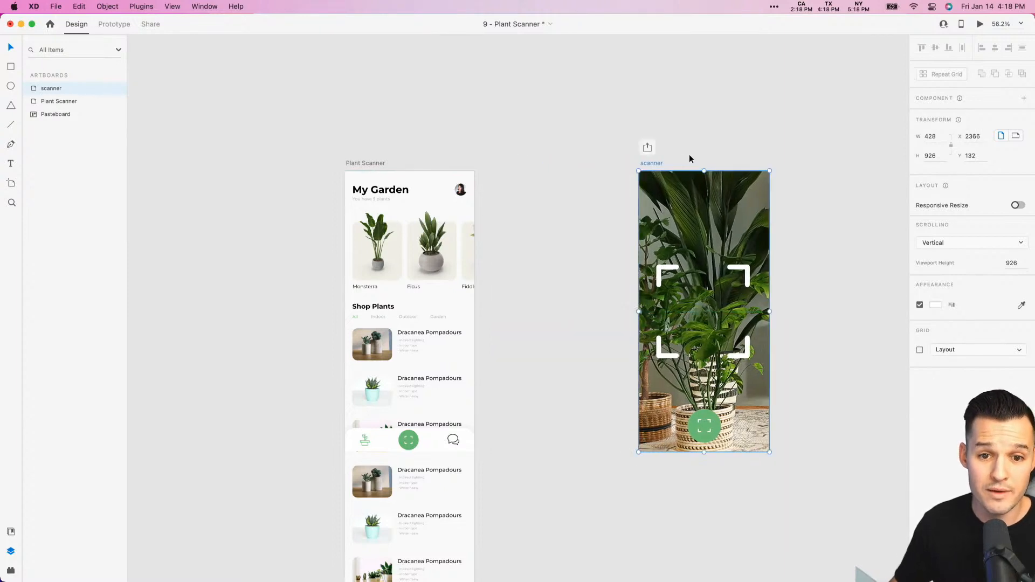
key("super+z")
left_click_drag(519, 161, 809, 469, "alt")
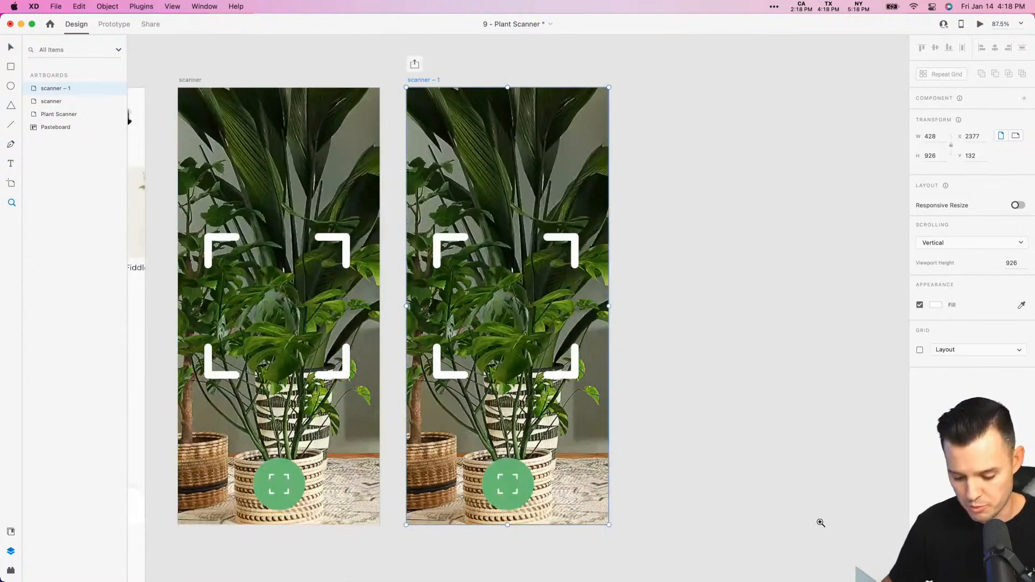
- On the scanner – 1 artboard, stretch the scan 1 strip down to a height of 300 and set its opacity to 100%
left_click(551, 241)
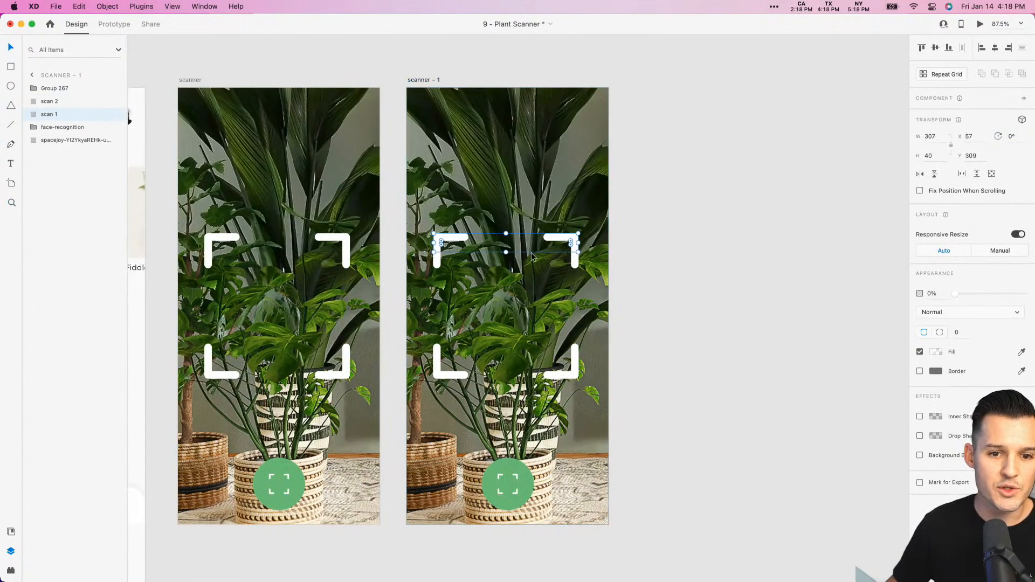
left_click_drag(505, 252, 505, 374)
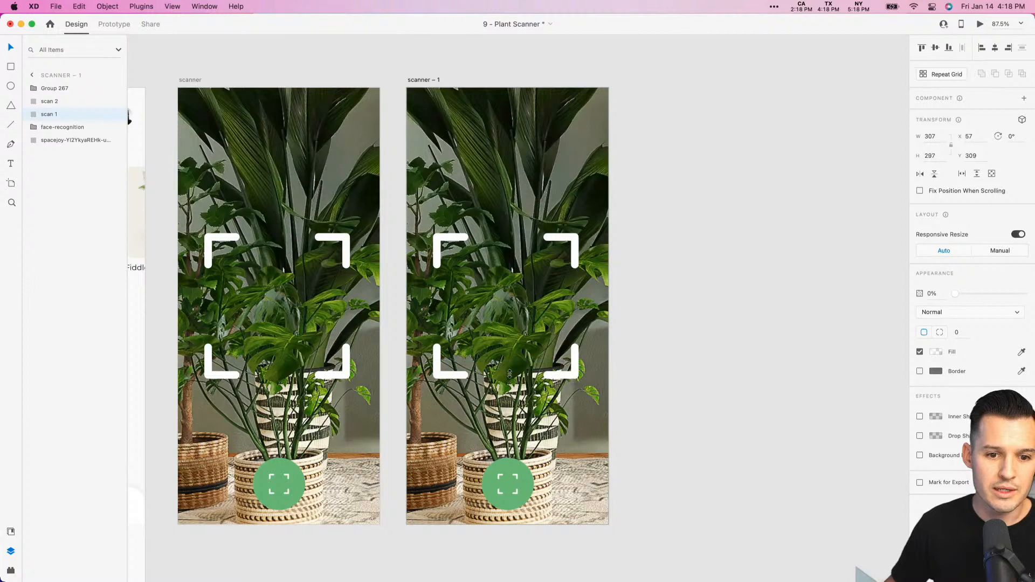
left_click_drag(954, 294, 1029, 310)
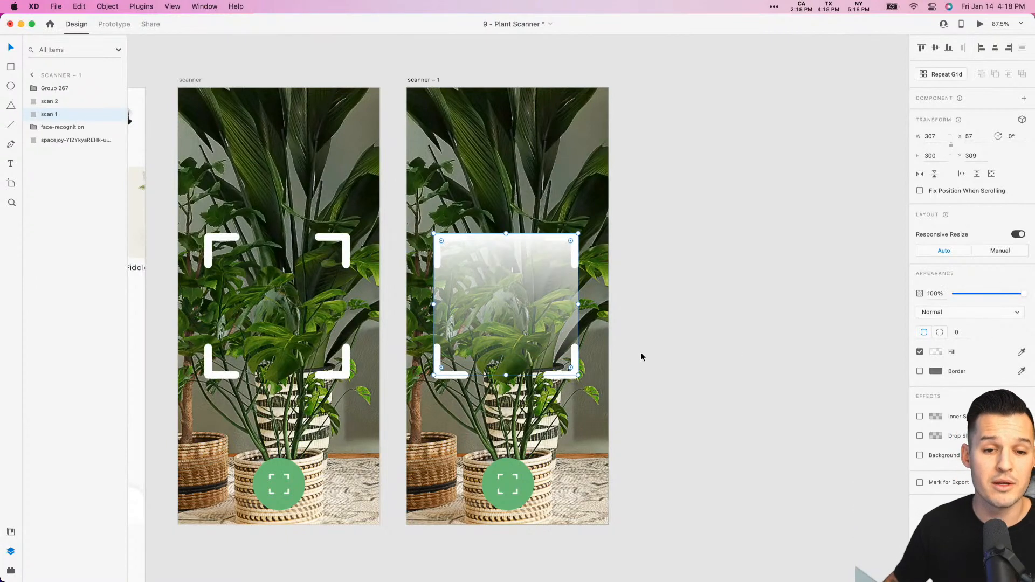
- Duplicate the scanner – 1 artboard and rename the copy as scanner – 1.2
left_click(421, 83)
key("super+d")
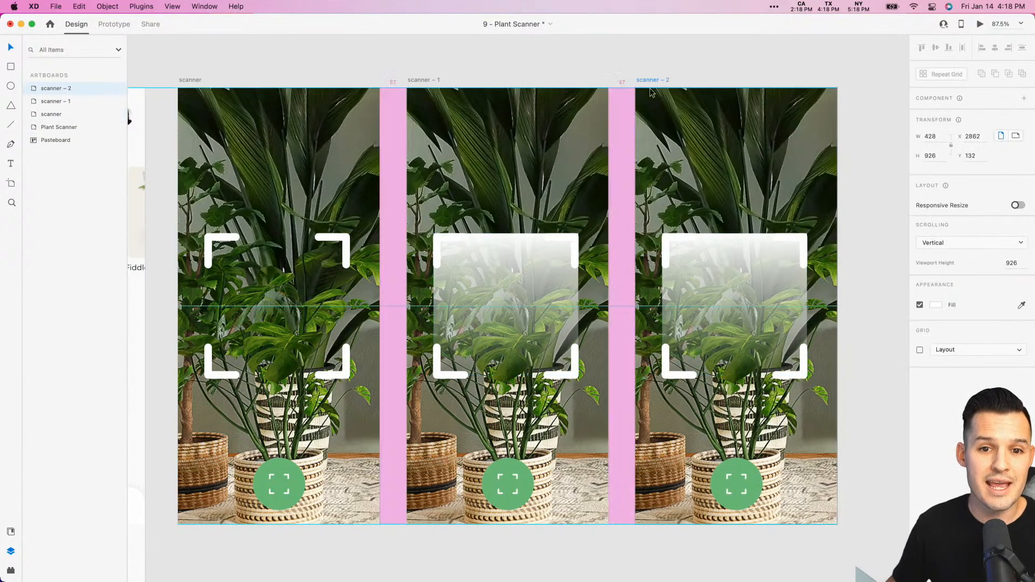
double_click(73, 87)
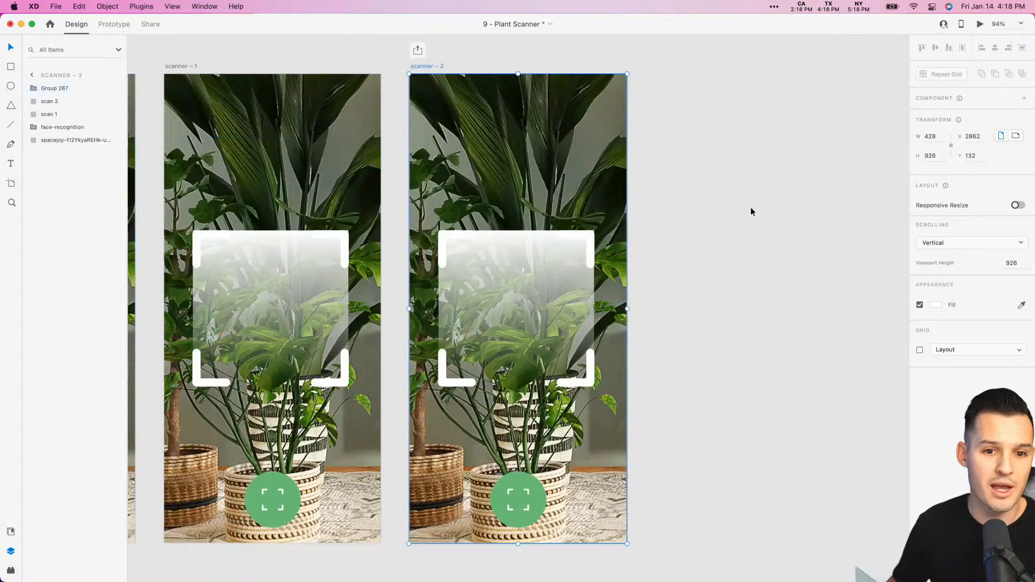
left_click(756, 170)
left_click(434, 67)
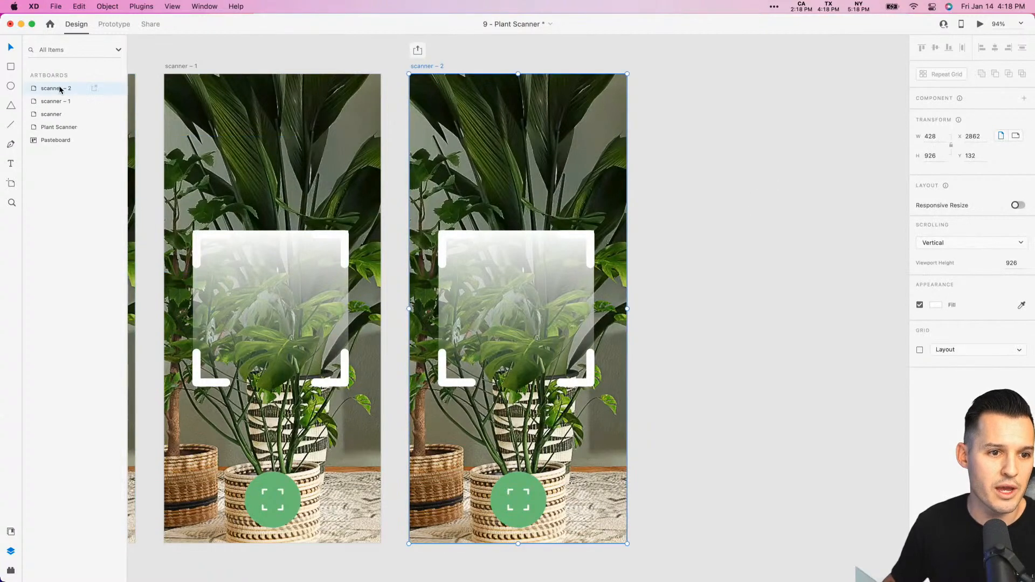
double_click(60, 89)
key("BackSpace")
type("1.2")
key("Return")
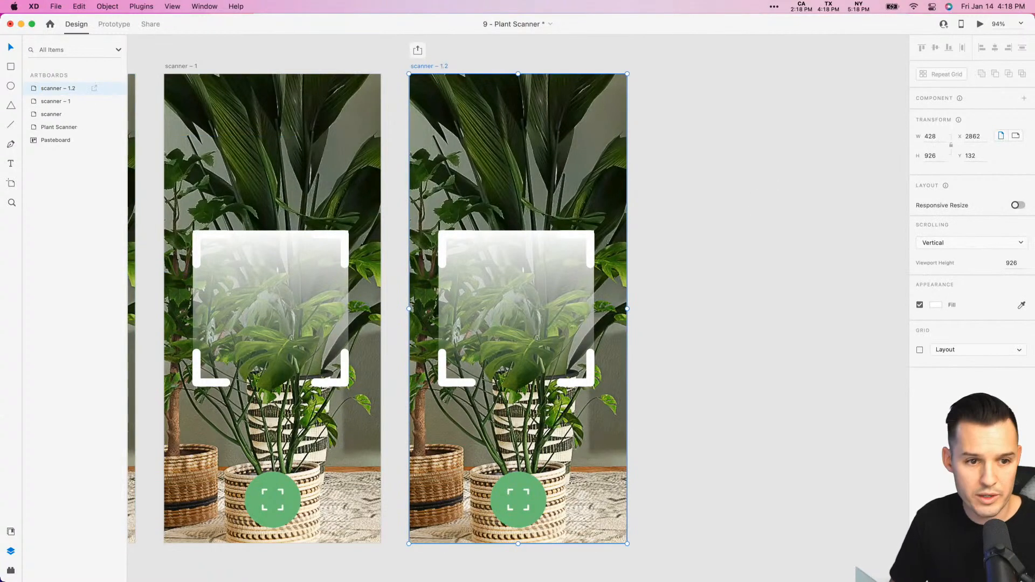
- On scanner – 1.2, collapse the scan 1 strip to height 4 at the frame's lower edge, Y 605, with 0% opacity
left_click(513, 242)
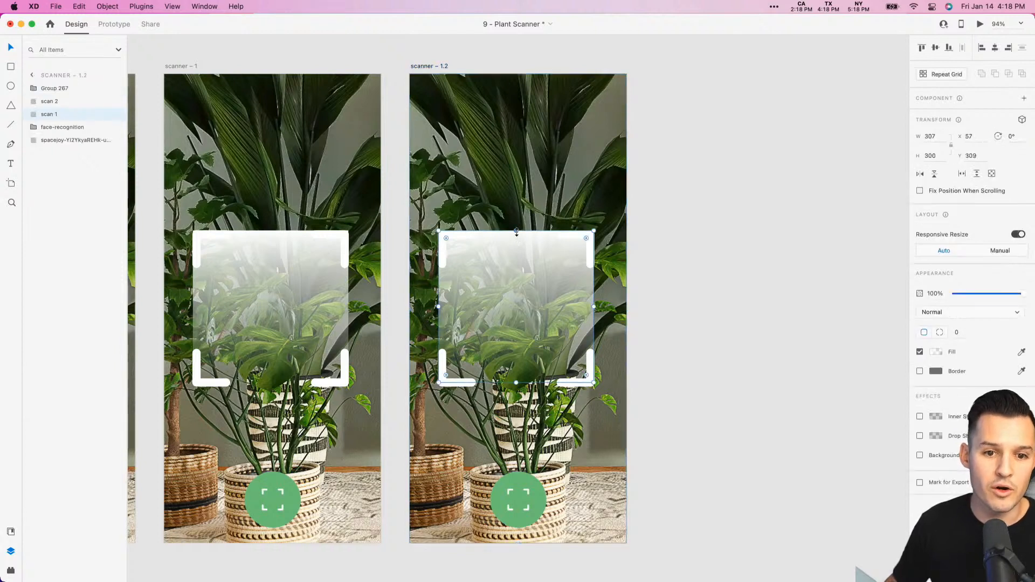
left_click_drag(516, 231, 517, 380)
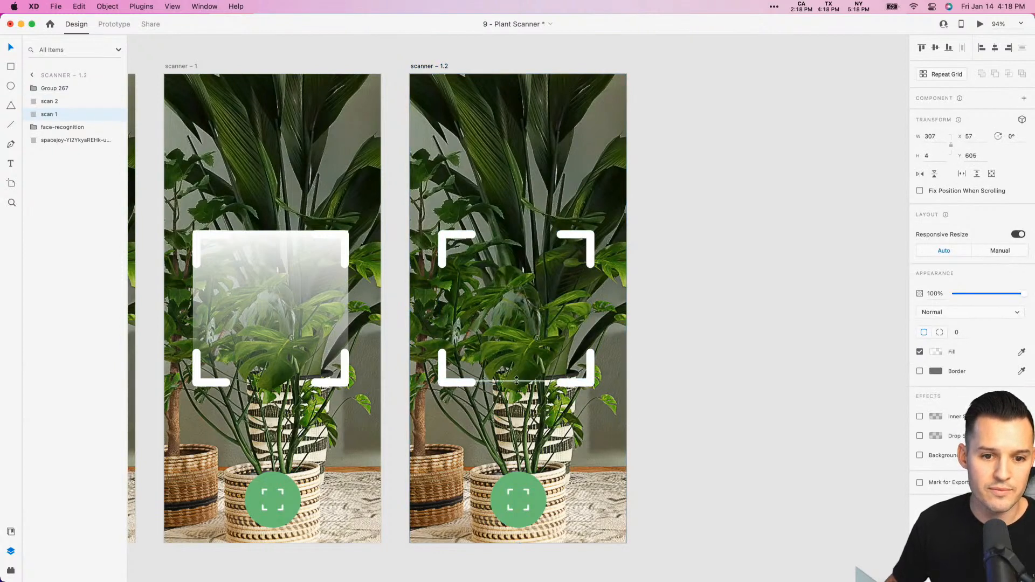
left_click_drag(1022, 298, 952, 294)
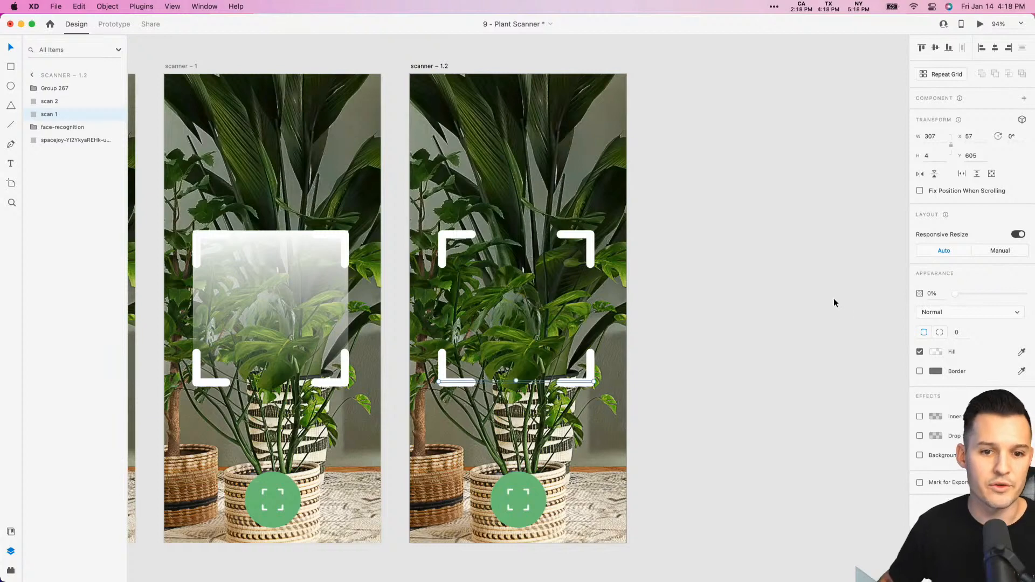
- In Prototype mode, link the green scan button in the My Garden navigation bar to the scanner artboard
left_click(800, 311)
key("super+minus")
key("super+minus")
key("super+minus")
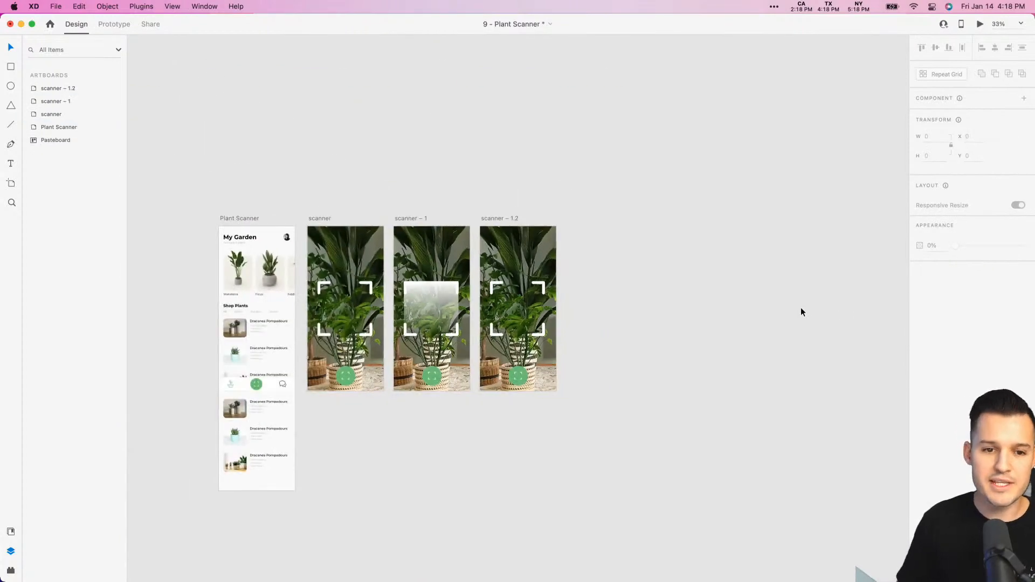
left_click_drag(727, 296, 864, 289)
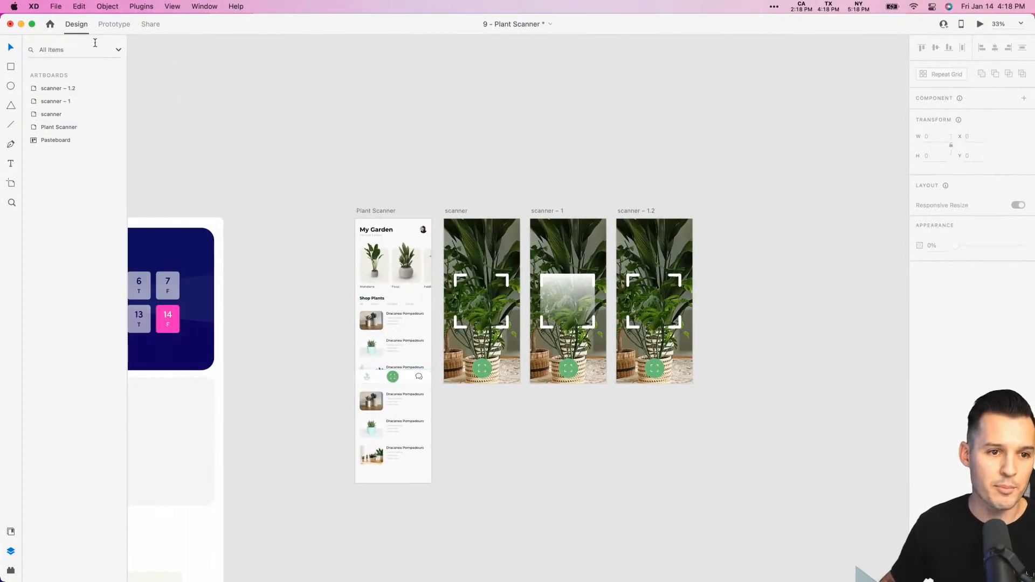
left_click(113, 24)
double_click(393, 378)
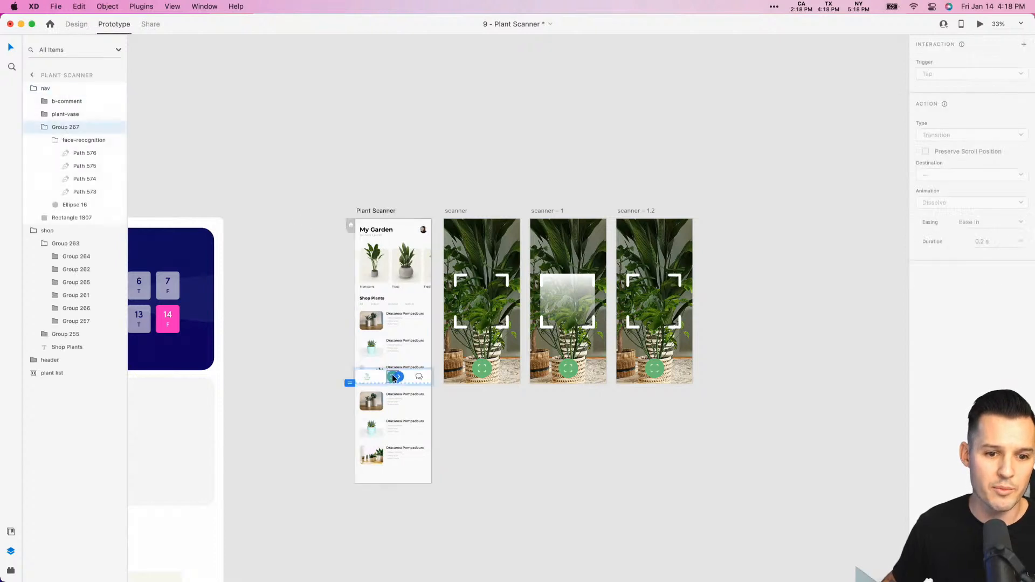
left_click_drag(400, 381, 477, 286)
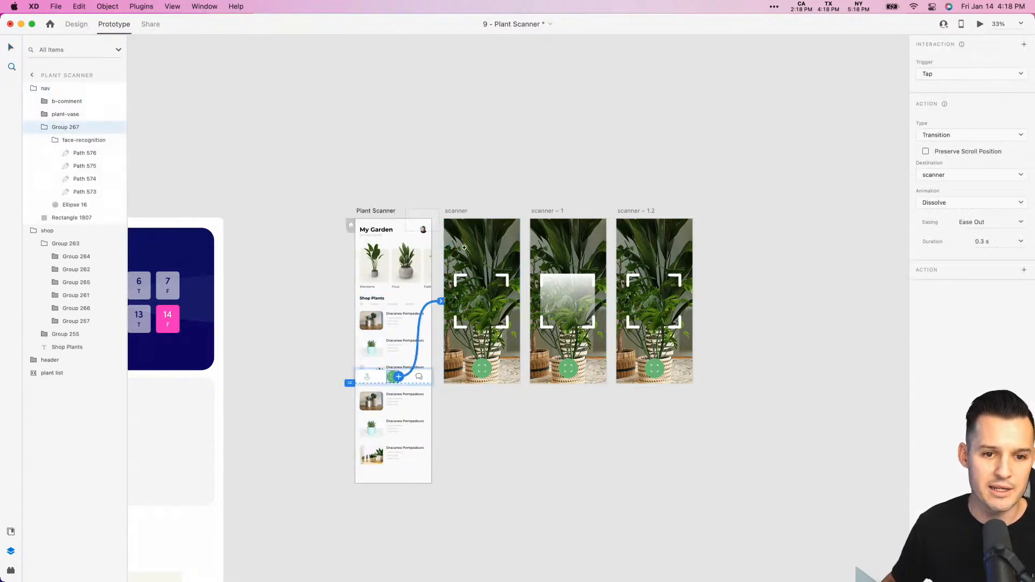
- Link the green scan button on the scanner artboard to the scanner – 1 artboard
scroll(498, 294, "up", 5)
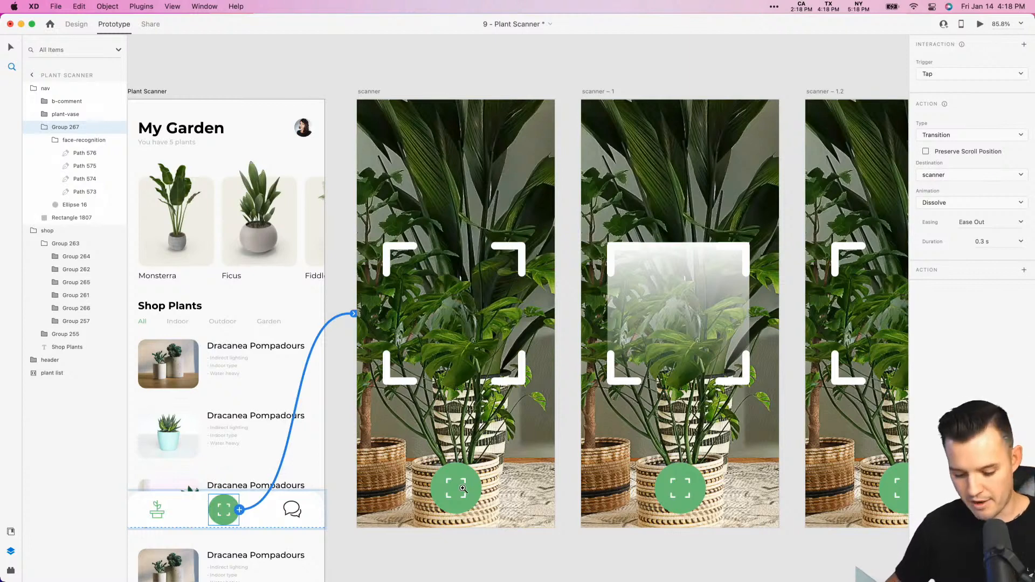
left_click(461, 490)
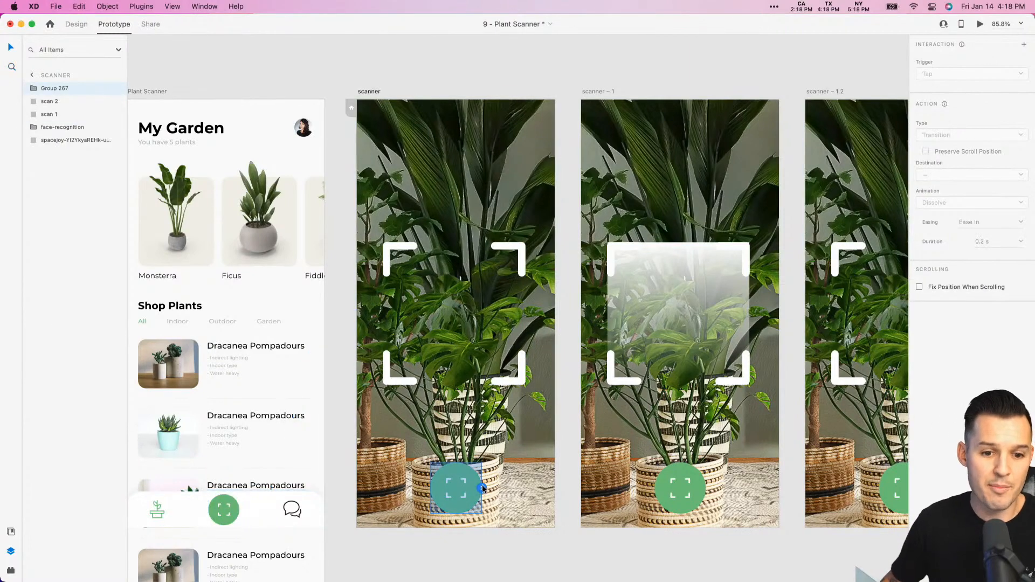
left_click_drag(482, 488, 598, 165)
scroll(642, 195, "right", 5)
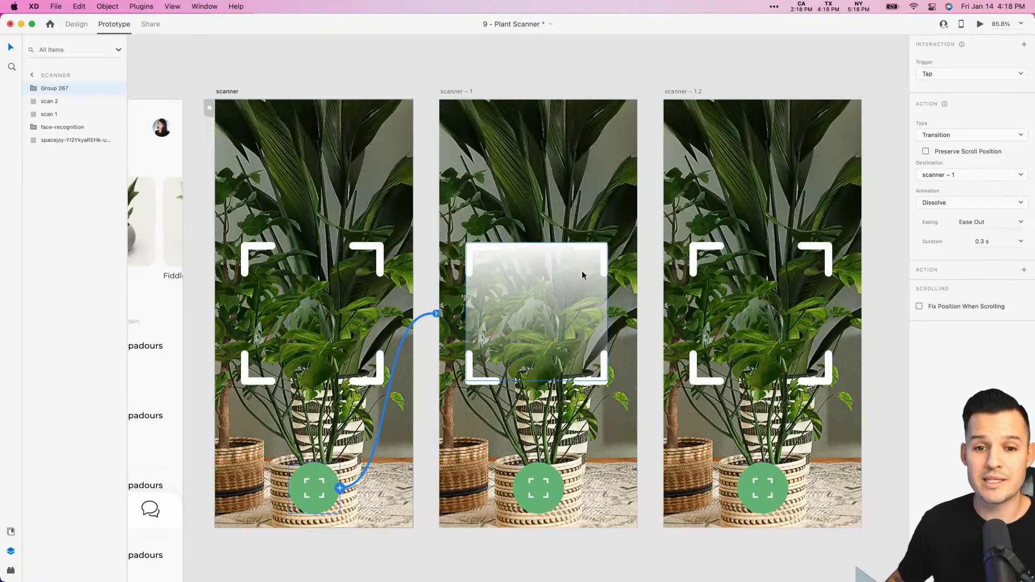
- Link the whole scanner – 1 artboard to scanner – 1.2 and set the interaction's trigger to Time
left_click(460, 89)
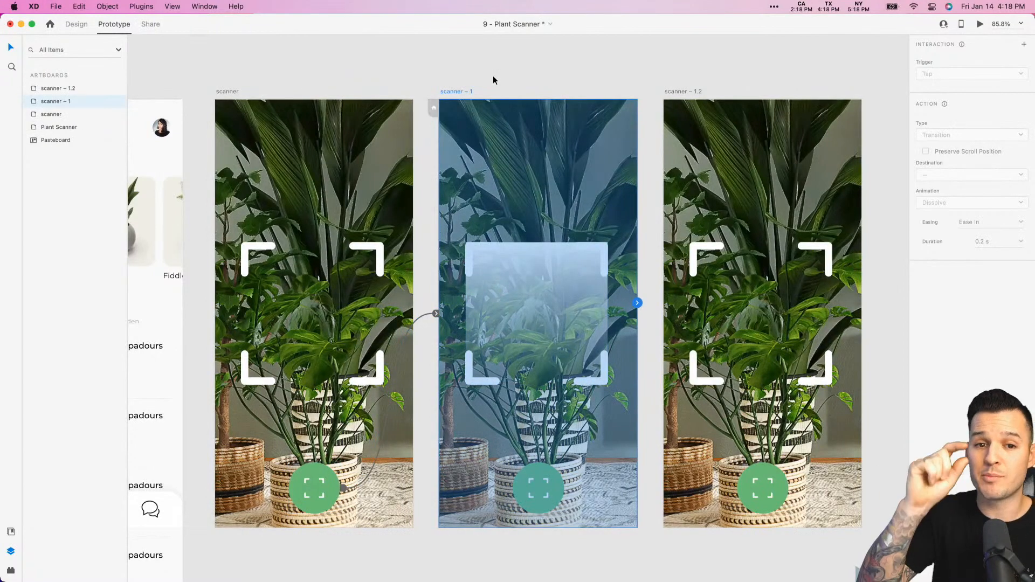
left_click_drag(637, 303, 700, 291)
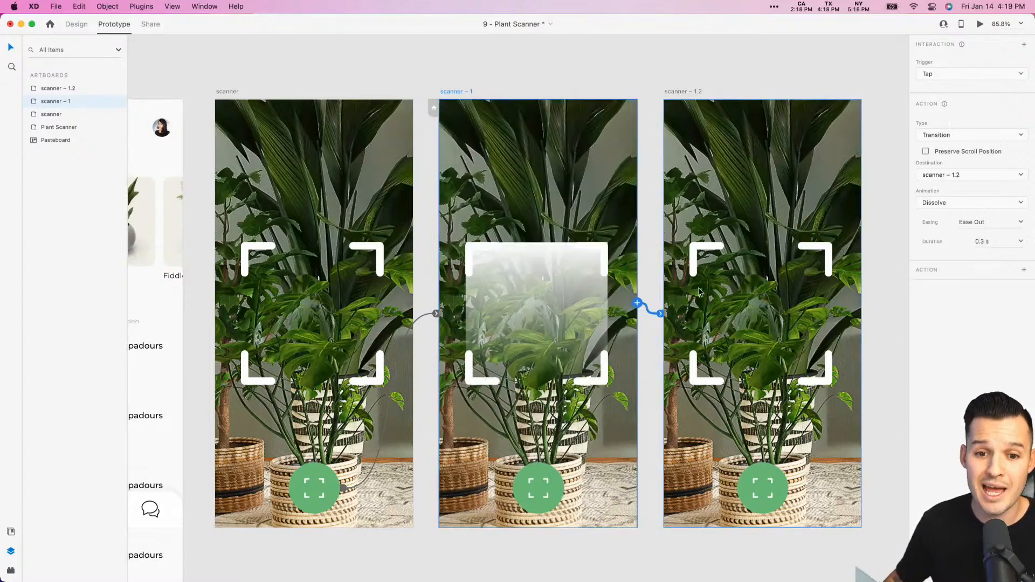
left_click(948, 75)
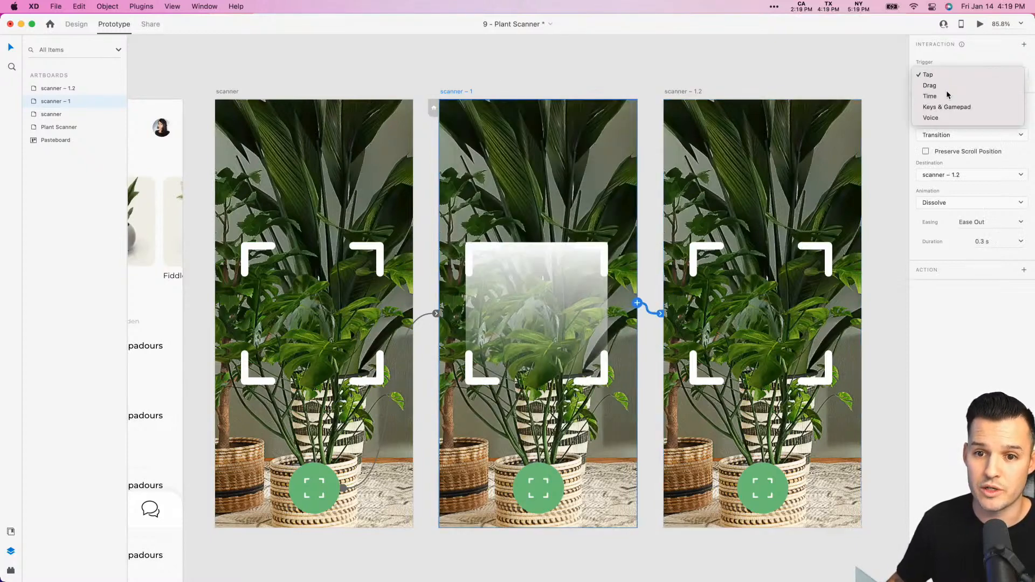
left_click(946, 89)
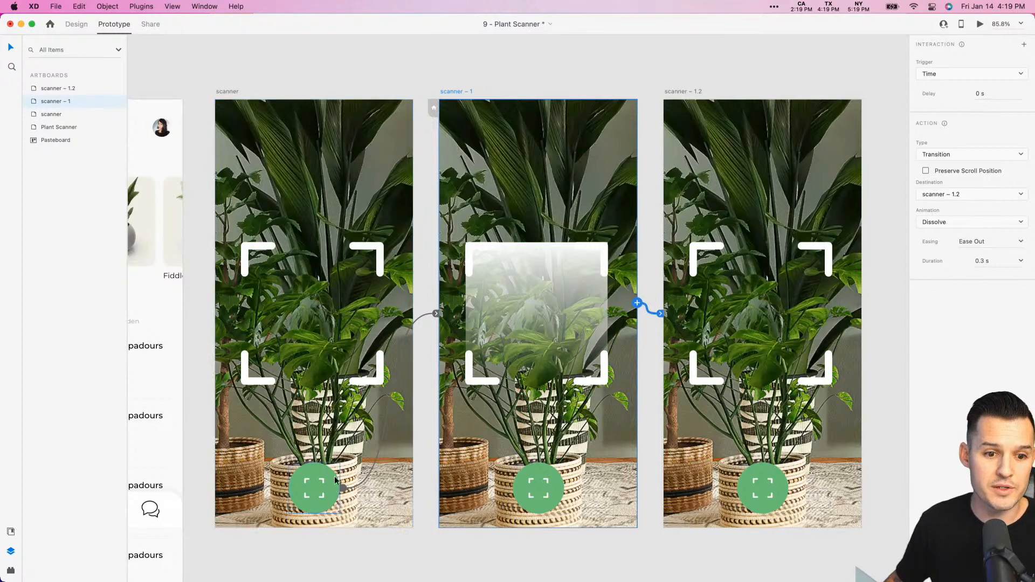
- Change the action type of the scanner artboard's scan button interaction to Auto-Animate
left_click(322, 499)
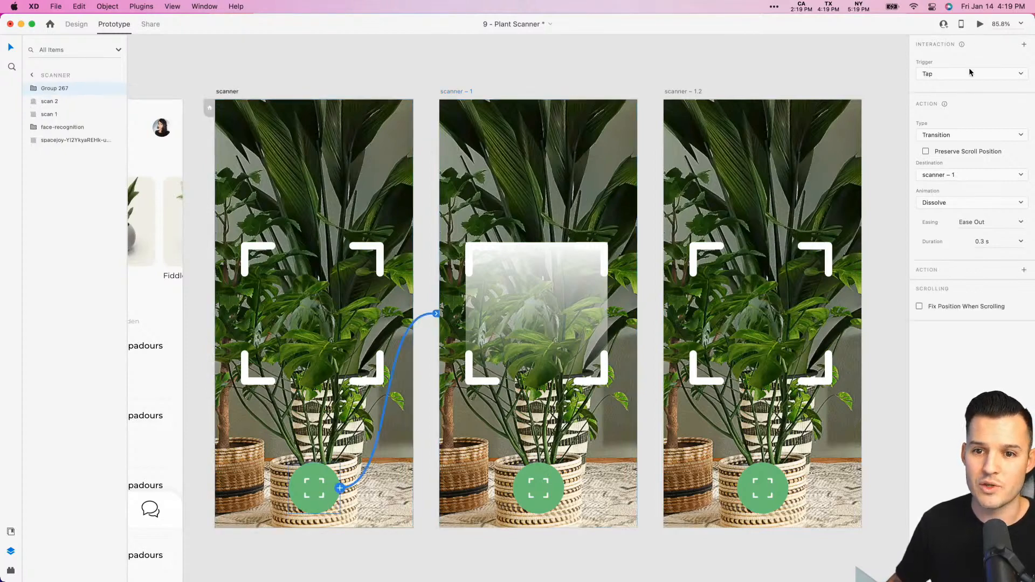
left_click(970, 136)
left_click(968, 146)
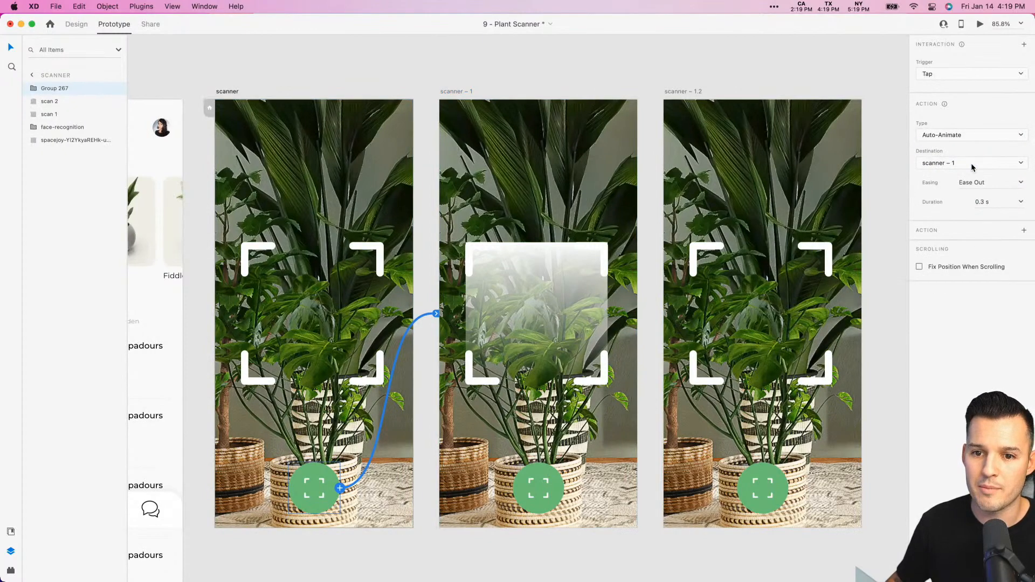
- Set the scanner artboard's scan button Auto-Animate easing to Ease In and its duration to 0.6 s
left_click(1020, 182)
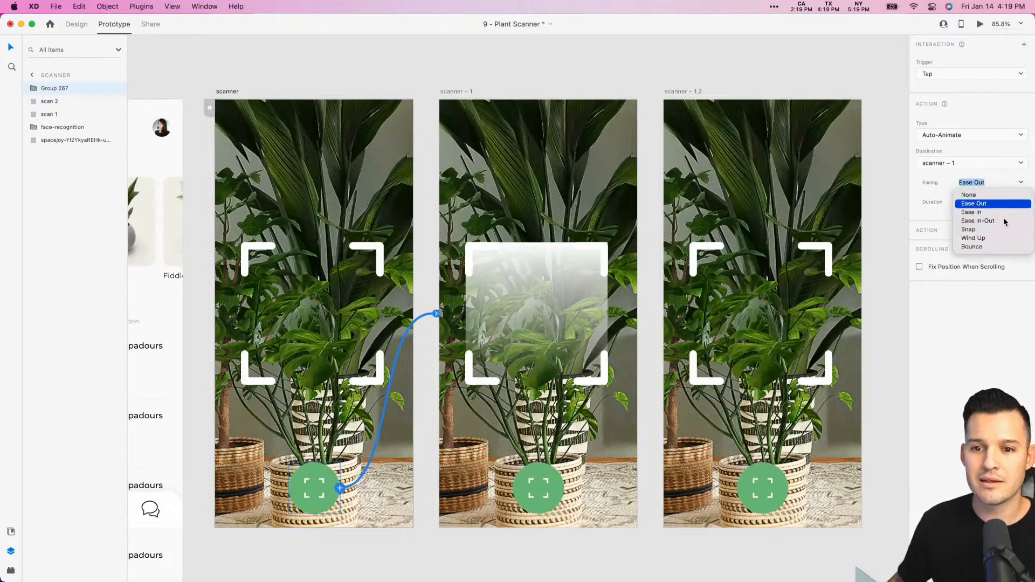
left_click(973, 213)
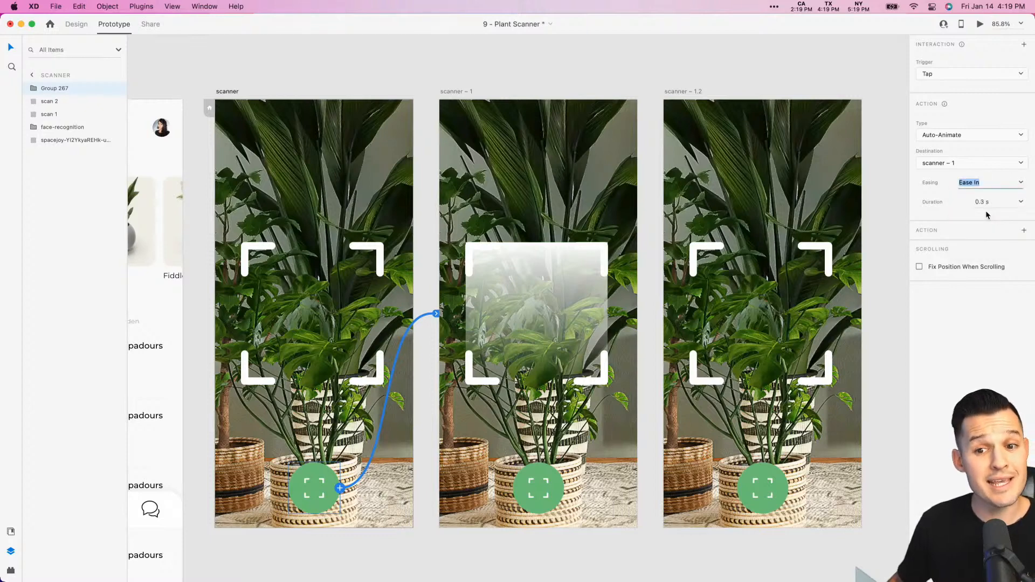
left_click(1019, 203)
left_click(989, 243)
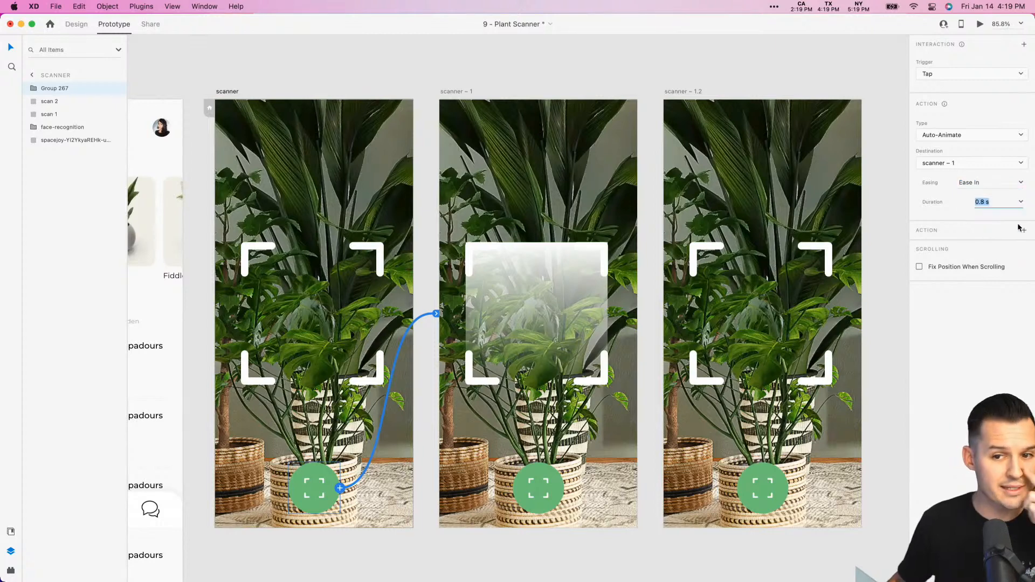
left_click(1019, 203)
left_click(987, 237)
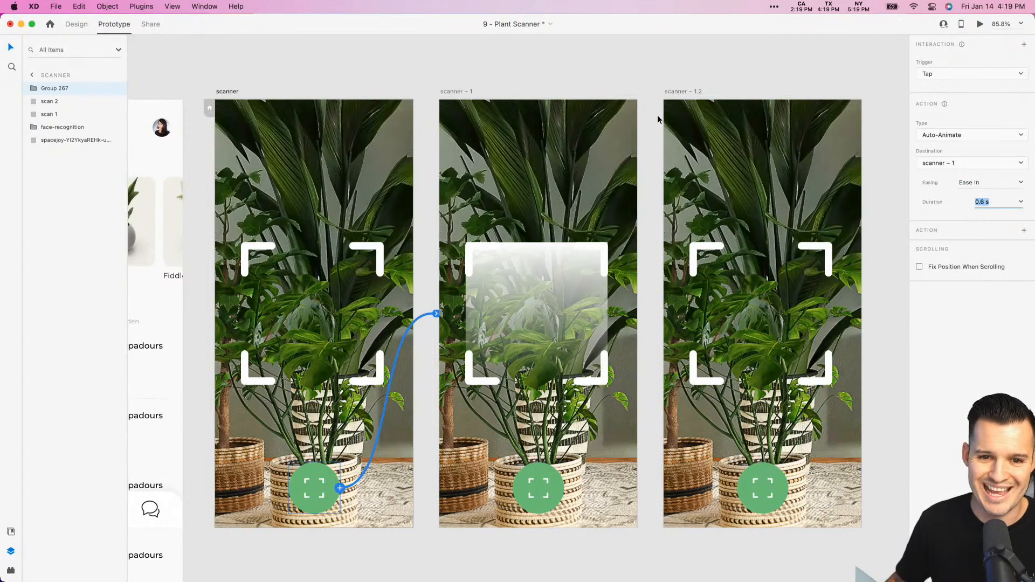
- Change the scanner – 1 artboard's timed interaction to Auto-Animate with Ease Out easing and a 0.6 s duration
left_click(453, 92)
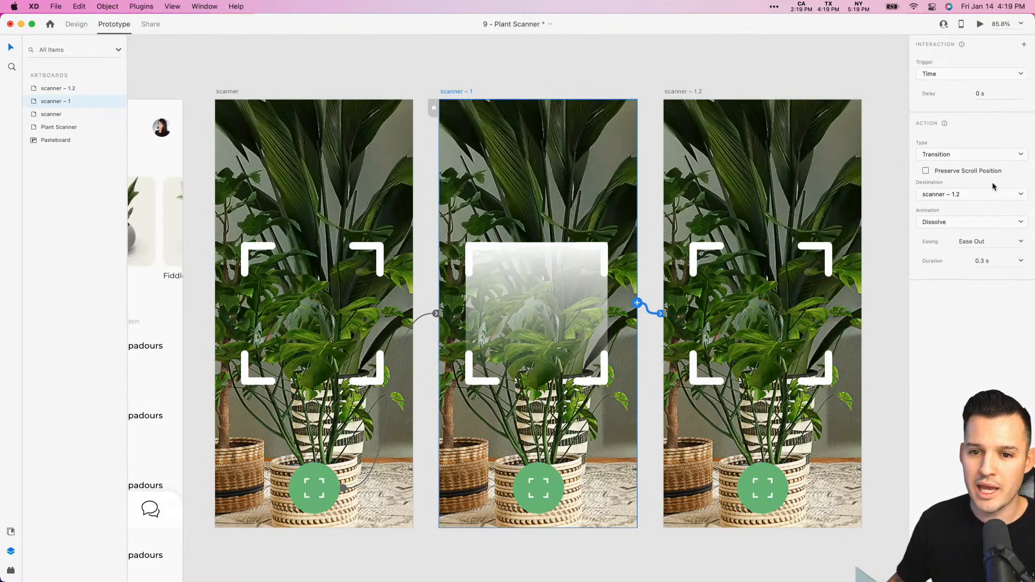
left_click(994, 157)
left_click(989, 167)
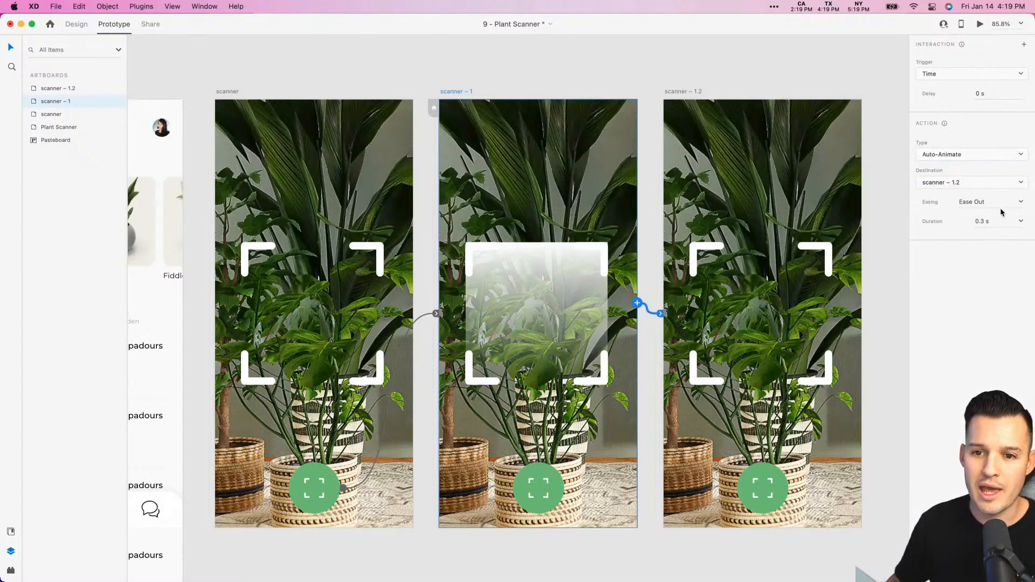
left_click(1021, 202)
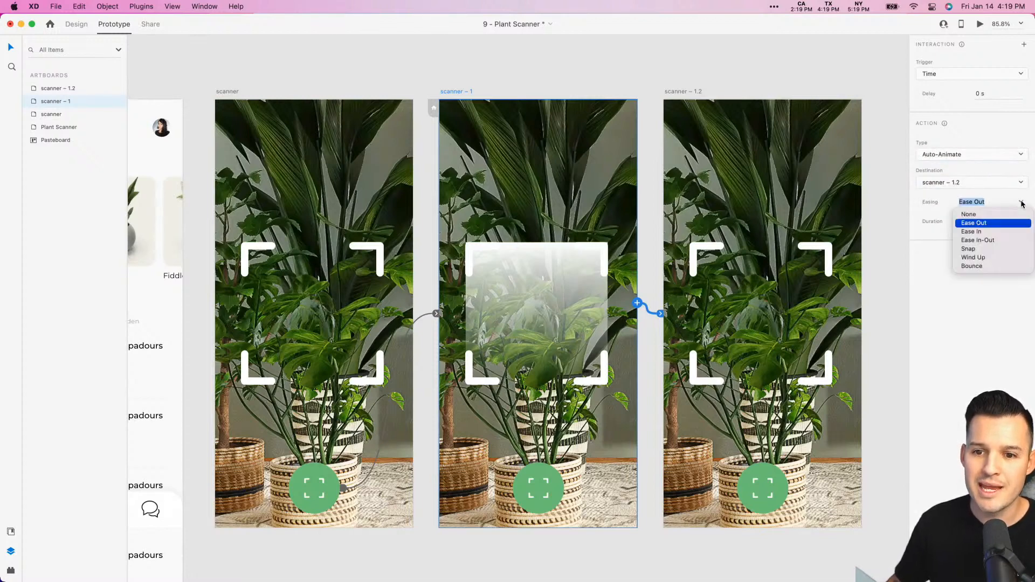
left_click(997, 223)
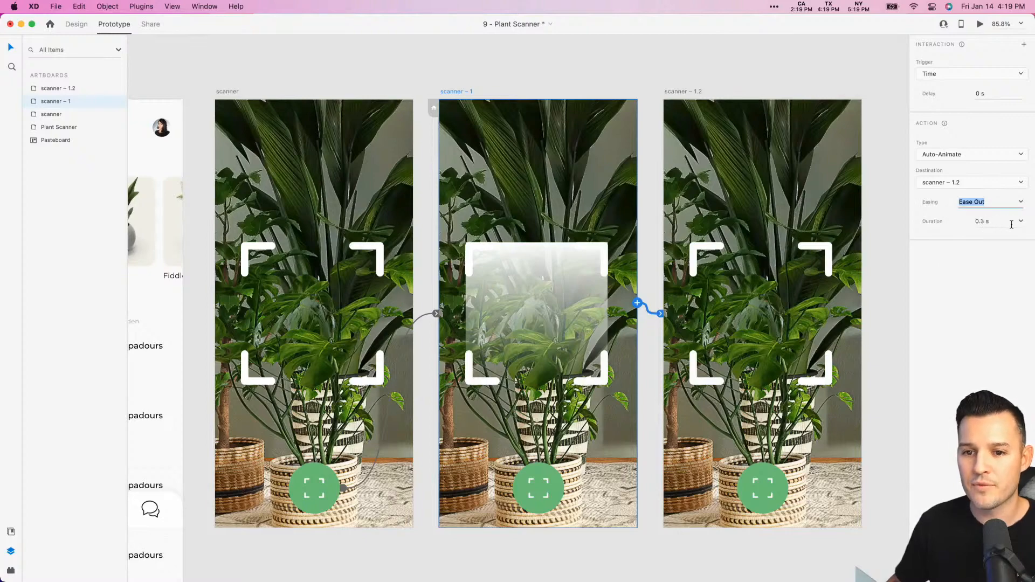
left_click(1010, 223)
left_click(984, 251)
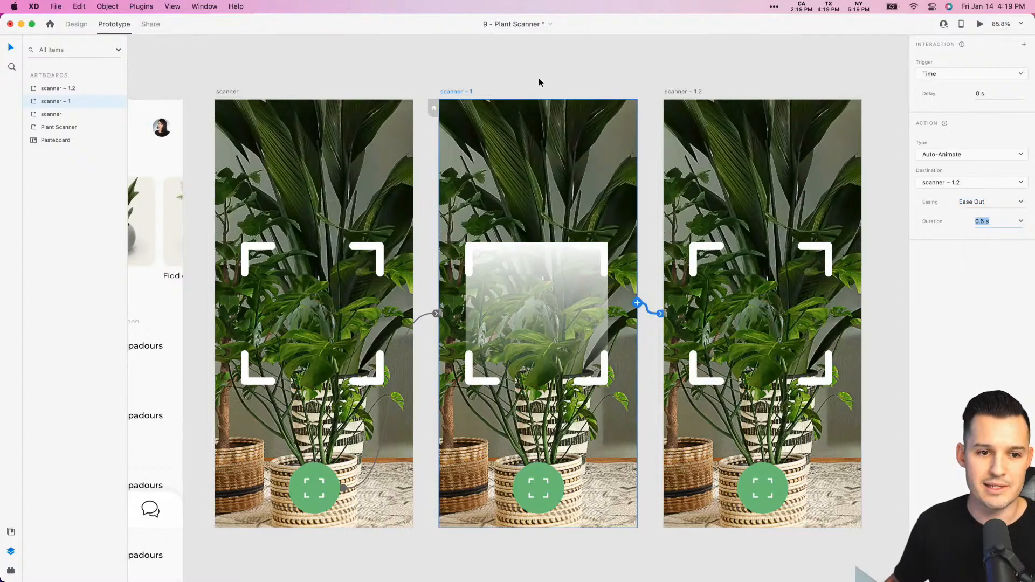
- Preview the prototype starting from the Plant Scanner artboard and move the preview window to a clear spot
scroll(535, 79, "left", 10)
scroll(647, 82, "right", 1)
left_click(766, 89)
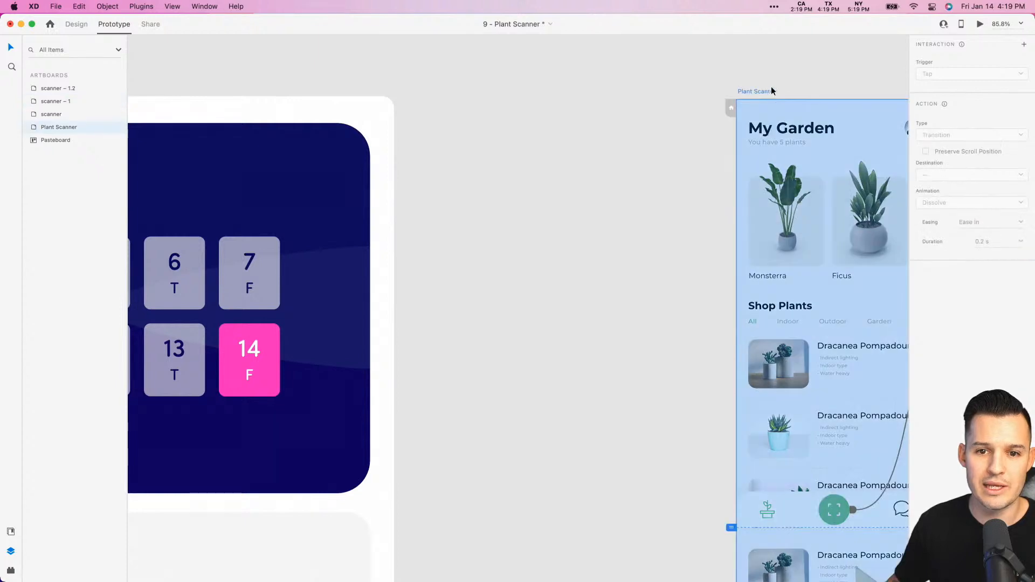
scroll(762, 88, "right", 5)
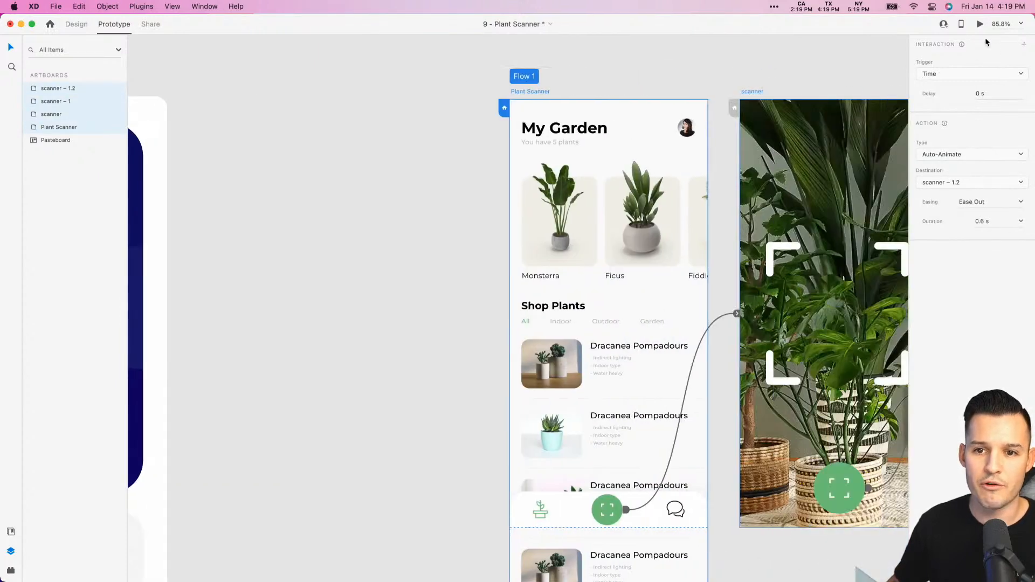
left_click(980, 23)
scroll(541, 203, "left", 3)
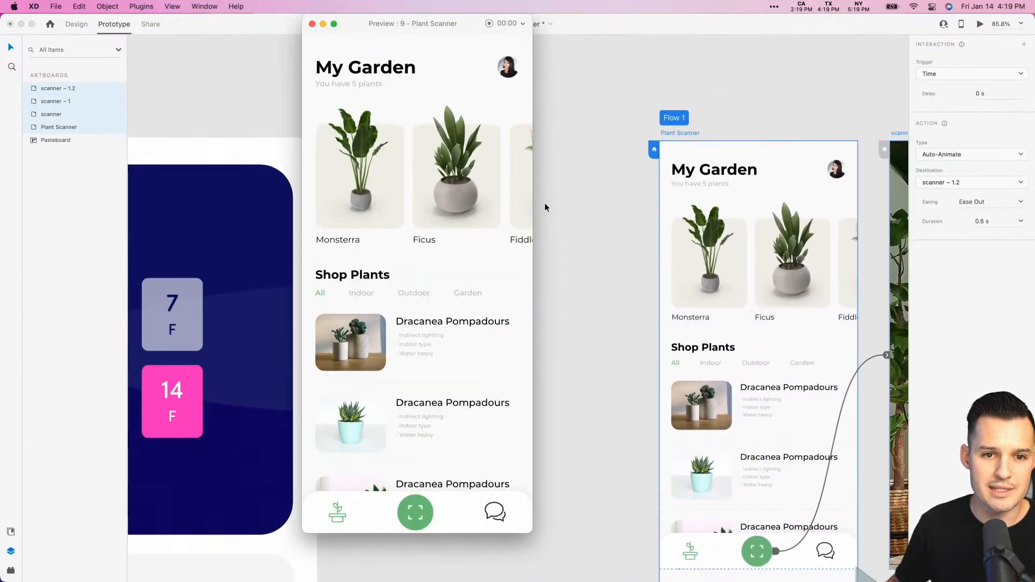
scroll(544, 203, "down", 2)
left_click_drag(470, 29, 565, 63)
- Test the preview's plant carousel, shop list scrolling and green scan button, and close the preview
scroll(565, 196, "right", 3)
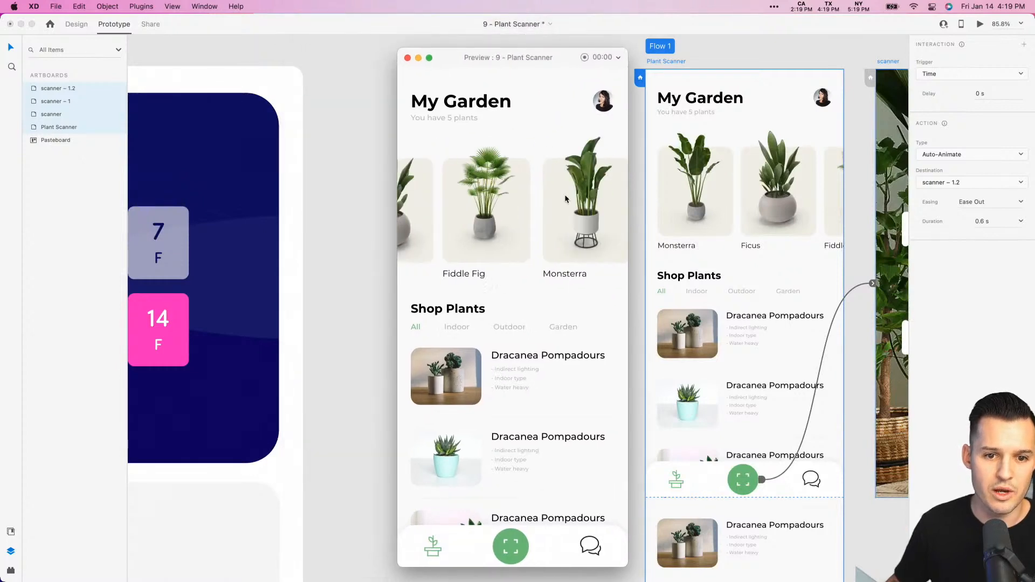
scroll(568, 216, "left", 3)
scroll(560, 269, "down", 5)
scroll(556, 356, "up", 5)
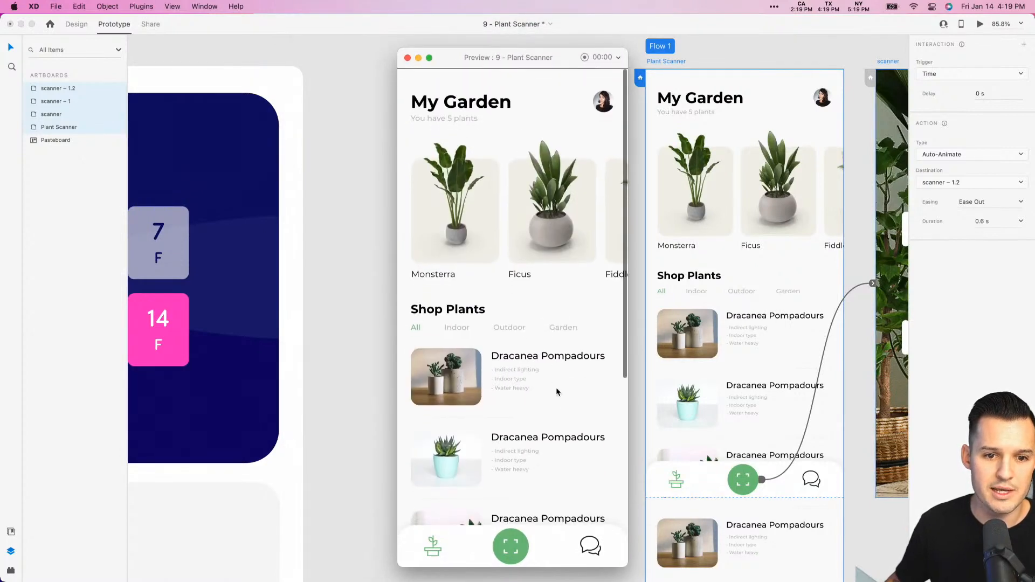
left_click(511, 546)
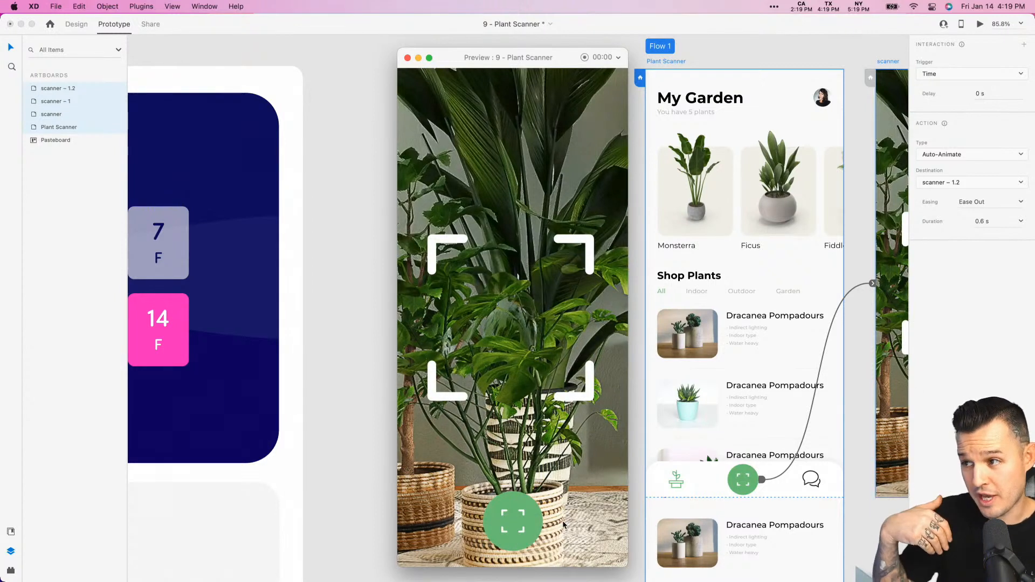
left_click(407, 58)
- Switch to Design mode and duplicate the scanner – 1.2 artboard beside the original
scroll(507, 135, "right", 20)
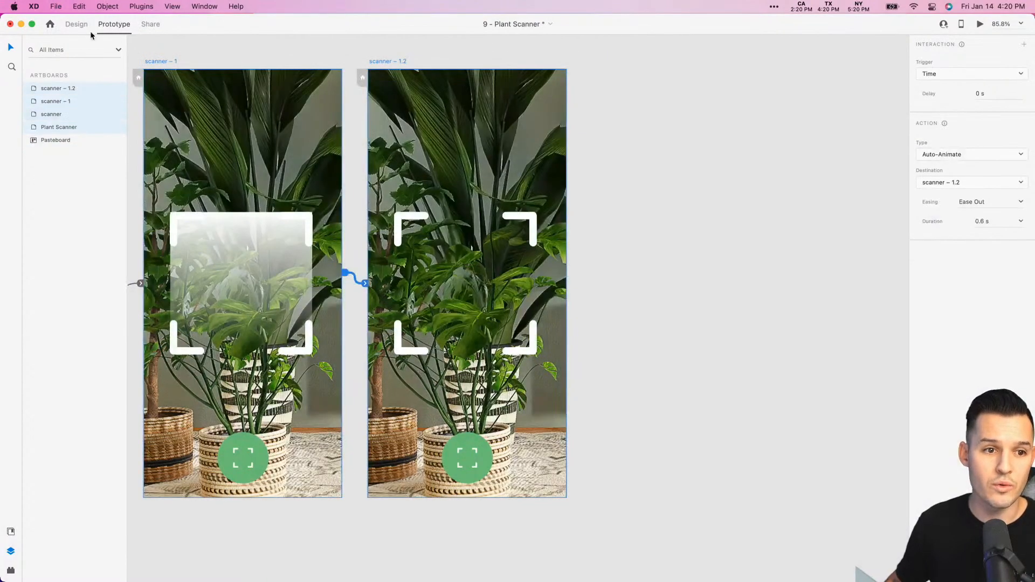
left_click(76, 24)
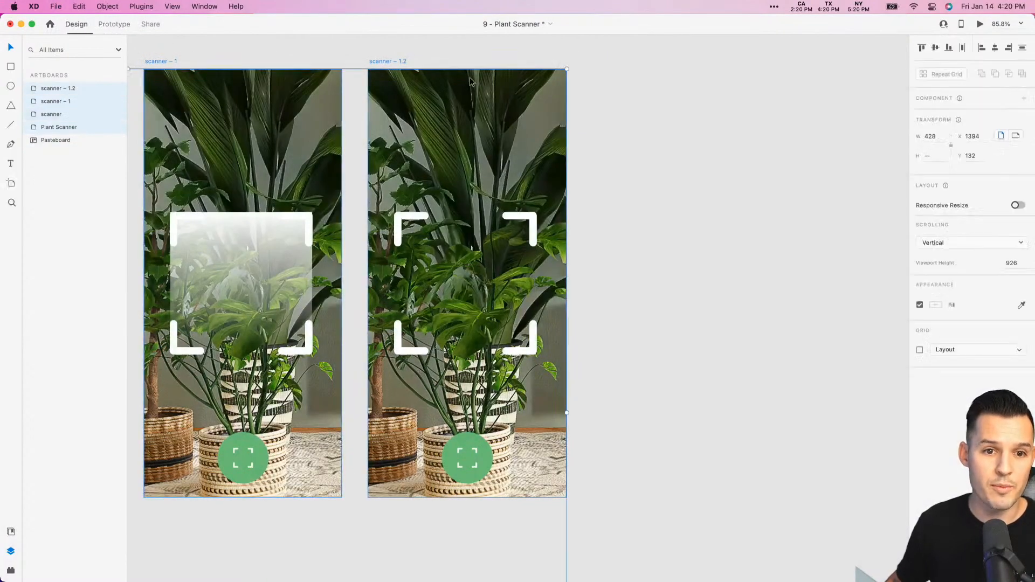
left_click(475, 57)
left_click(384, 62)
left_click_drag(383, 62, 618, 76)
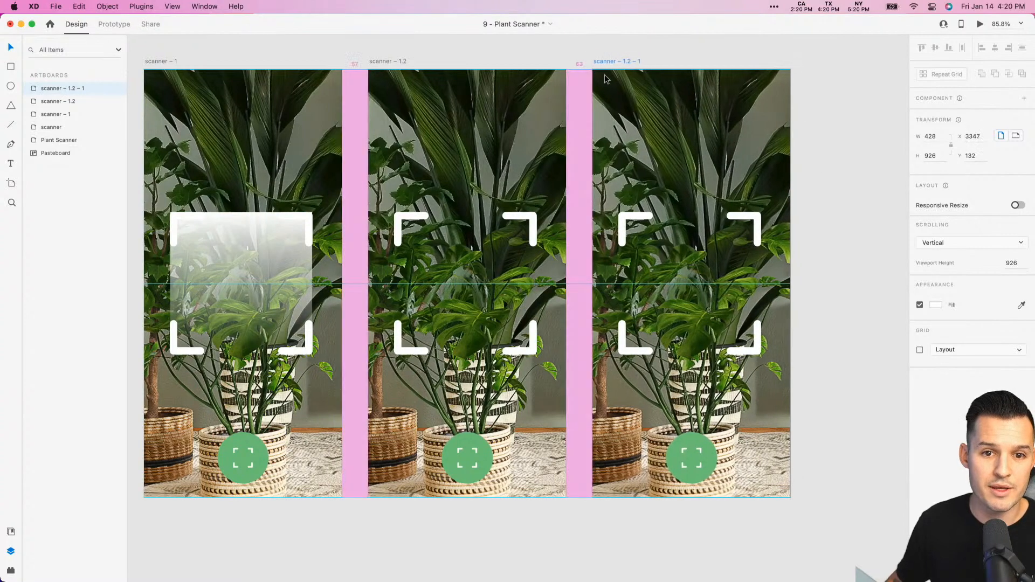
- Rename the duplicated artboard to scanner – 2.1
double_click(71, 92)
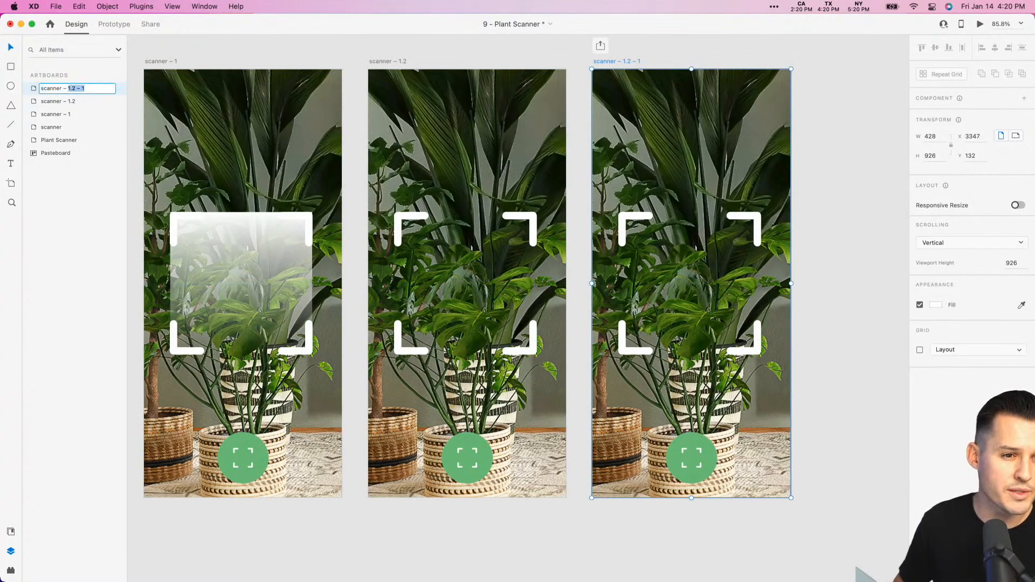
type("2.1")
key("Return")
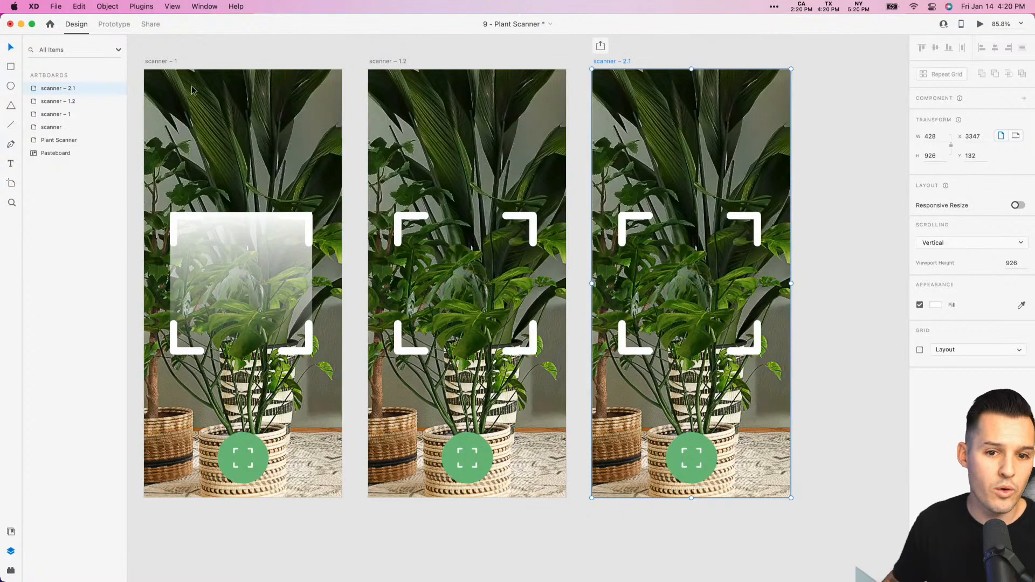
- On scanner – 2.1, stretch the scan 2 rectangle upward to about 308 high to fill the scan frame and set its opacity to 100%
left_click(710, 346)
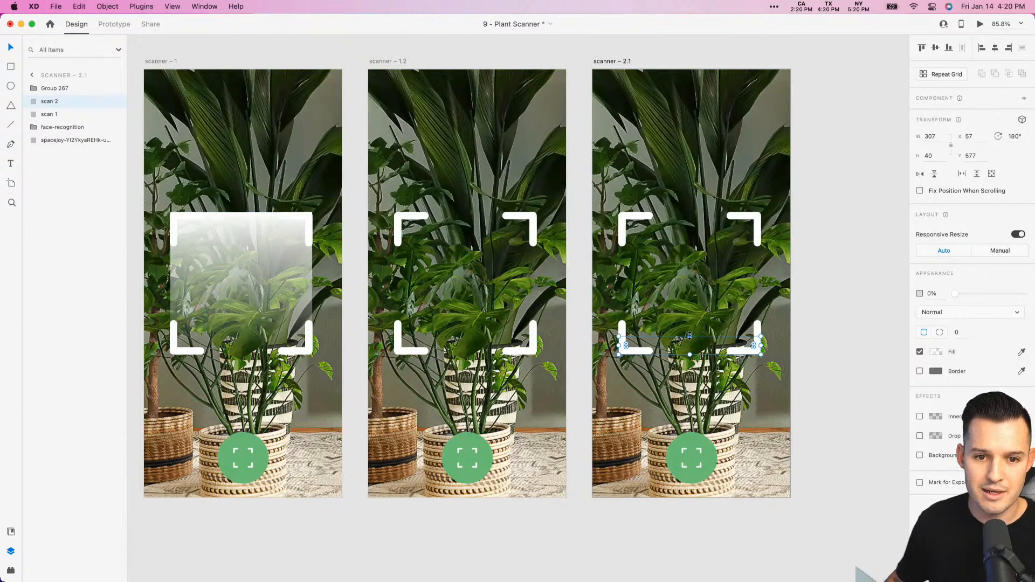
left_click_drag(689, 335, 681, 211)
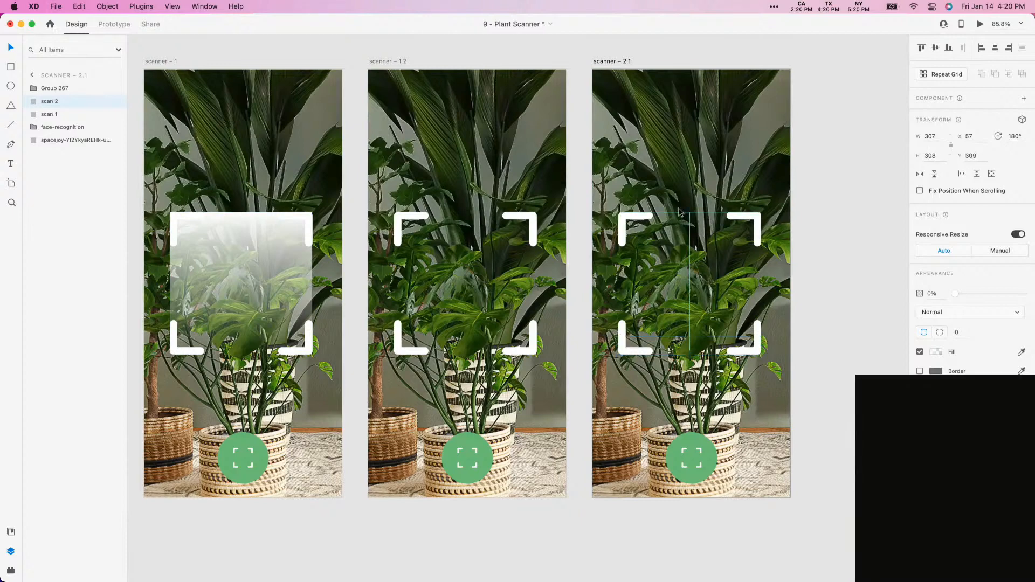
key("0")
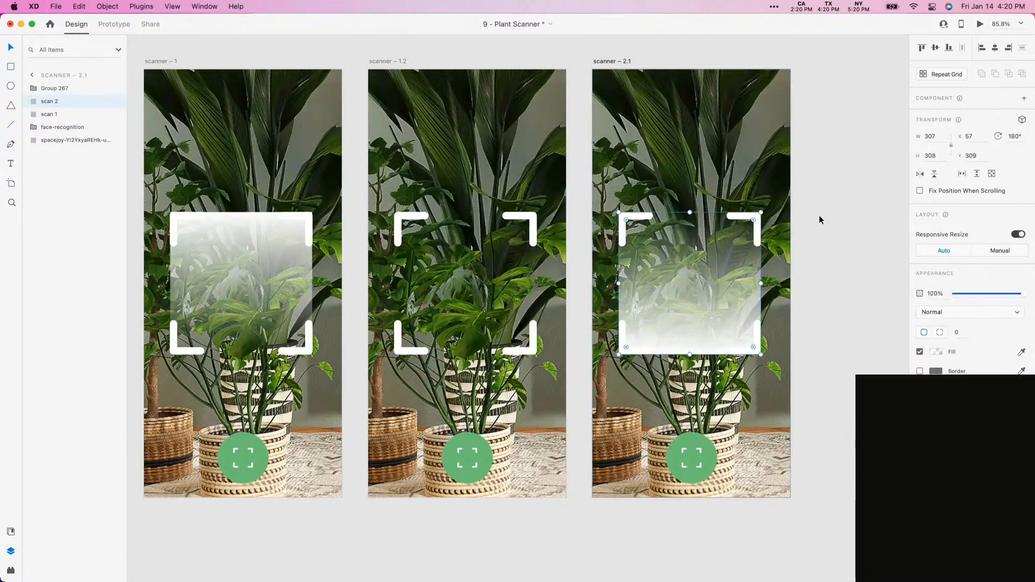
left_click(862, 221)
- Duplicate scanner – 2.1 and, in the copy, shrink scan 2 to about 10 high at the frame's top edge with 0% opacity
left_click_drag(863, 221, 654, 250)
left_click_drag(408, 90, 633, 92, "alt")
left_click(718, 348)
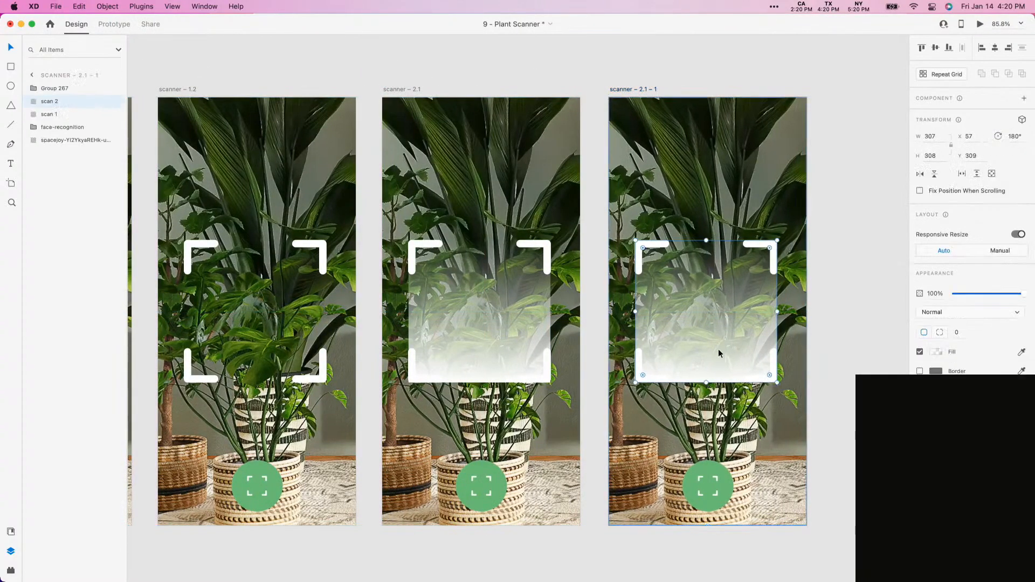
left_click_drag(706, 382, 711, 244)
left_click_drag(1024, 294, 954, 294)
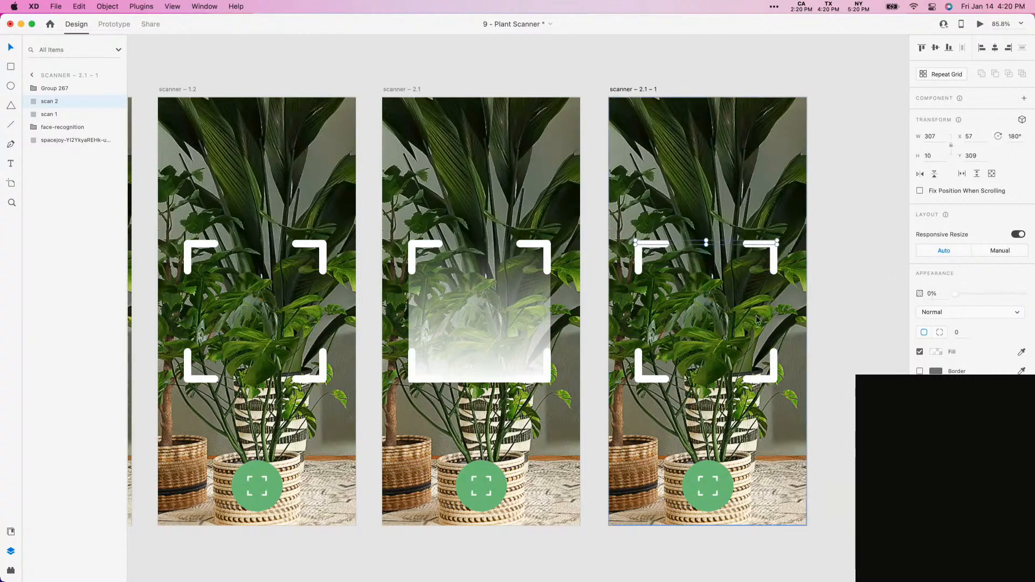
left_click(410, 73)
- In Prototype mode, link the scanner – 1.2 artboard to scanner – 2.1 and set the easing to Ease In
scroll(416, 64, "left", 2)
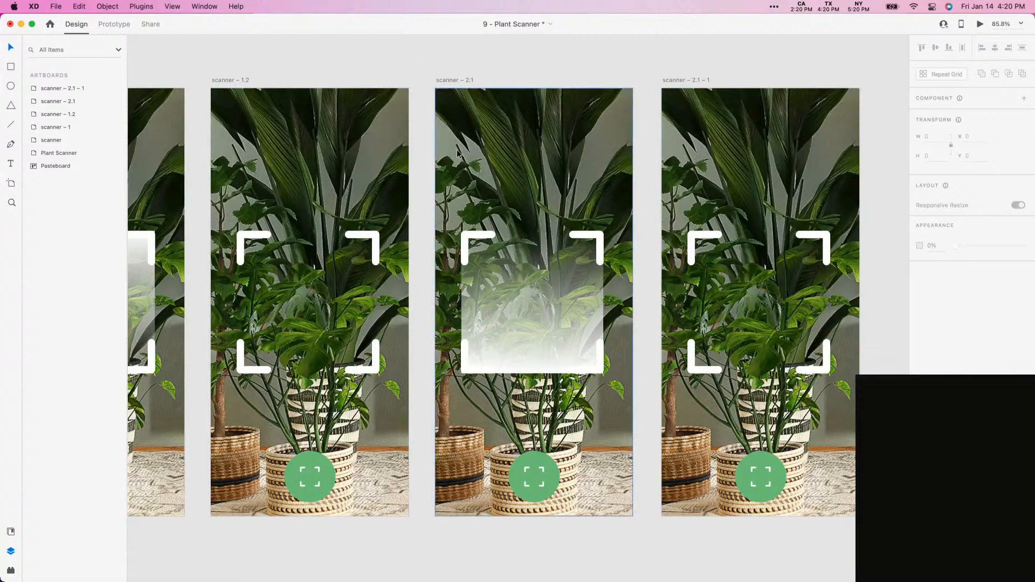
left_click(115, 24)
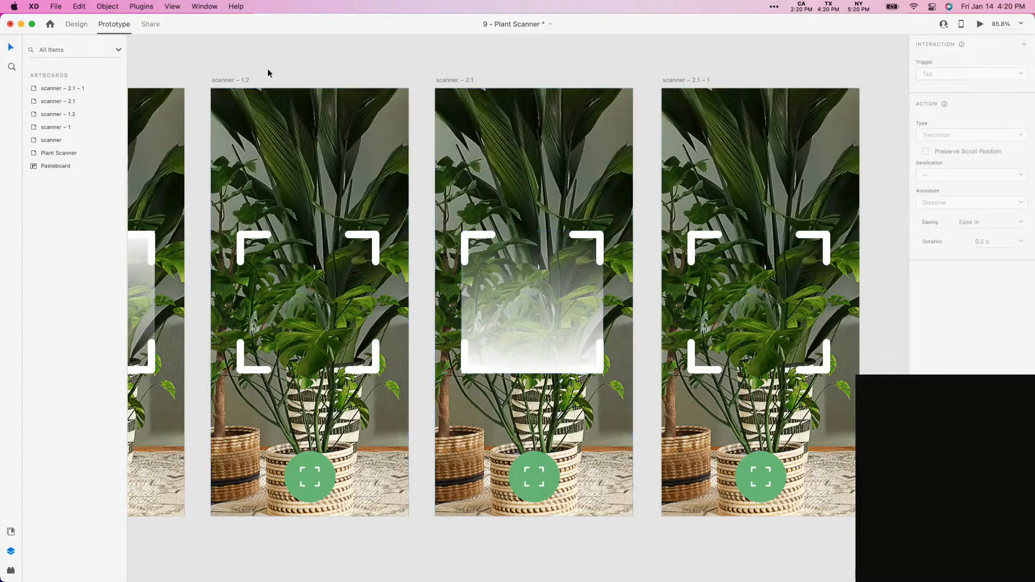
left_click(228, 84)
scroll(299, 69, "left", 5)
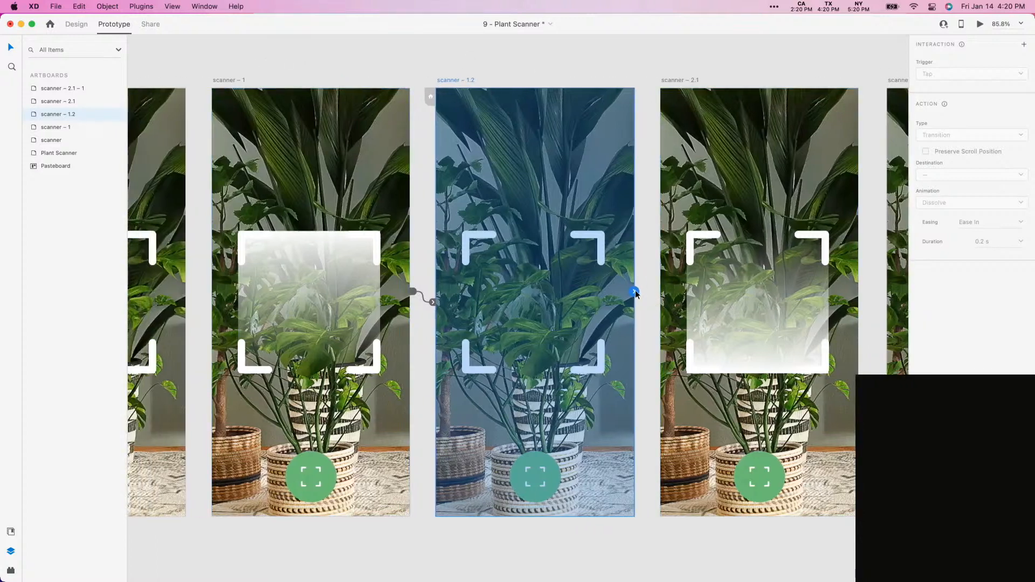
left_click_drag(634, 292, 671, 285)
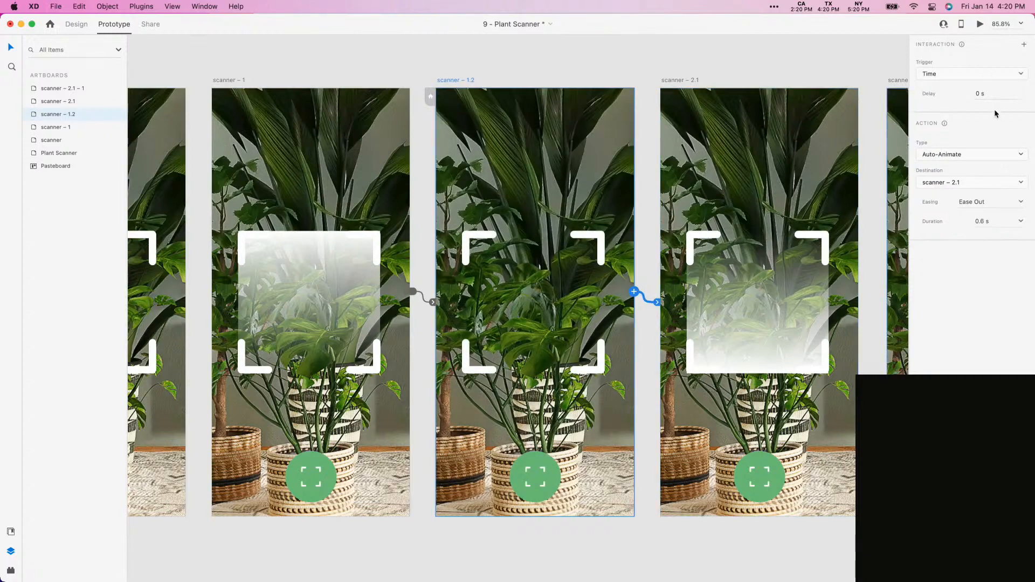
left_click(1020, 203)
left_click(994, 237)
- Link the scanner – 2.1 artboard to scanner – 2.1 – 1 and set the easing to Ease Out
scroll(589, 75, "right", 5)
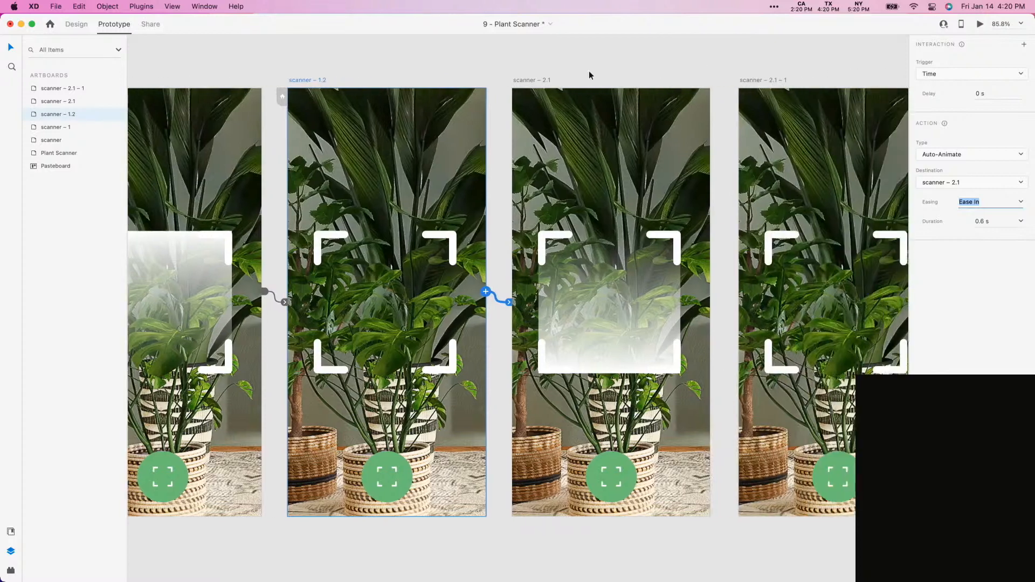
left_click(524, 81)
left_click_drag(710, 291, 861, 204)
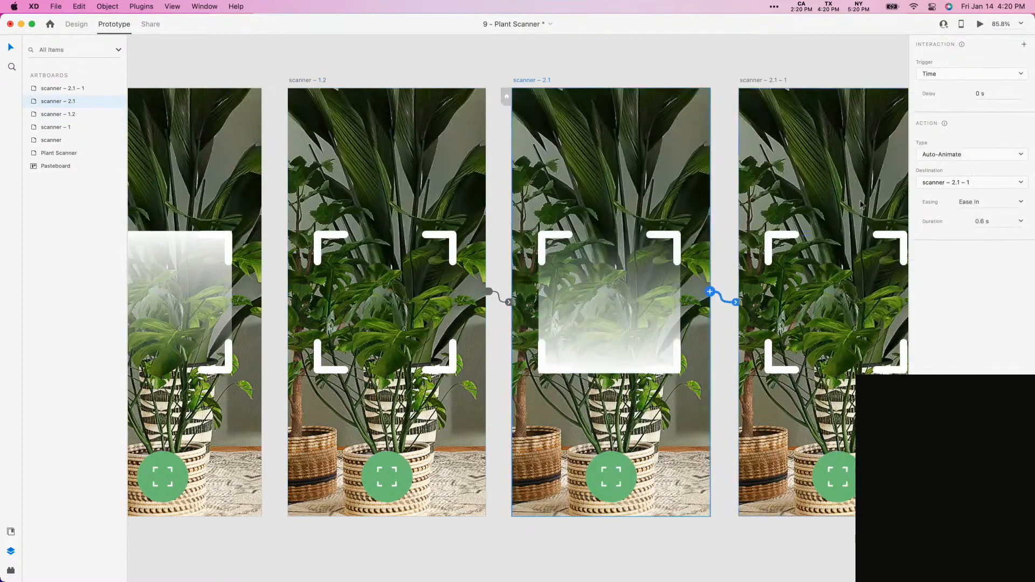
left_click(1019, 208)
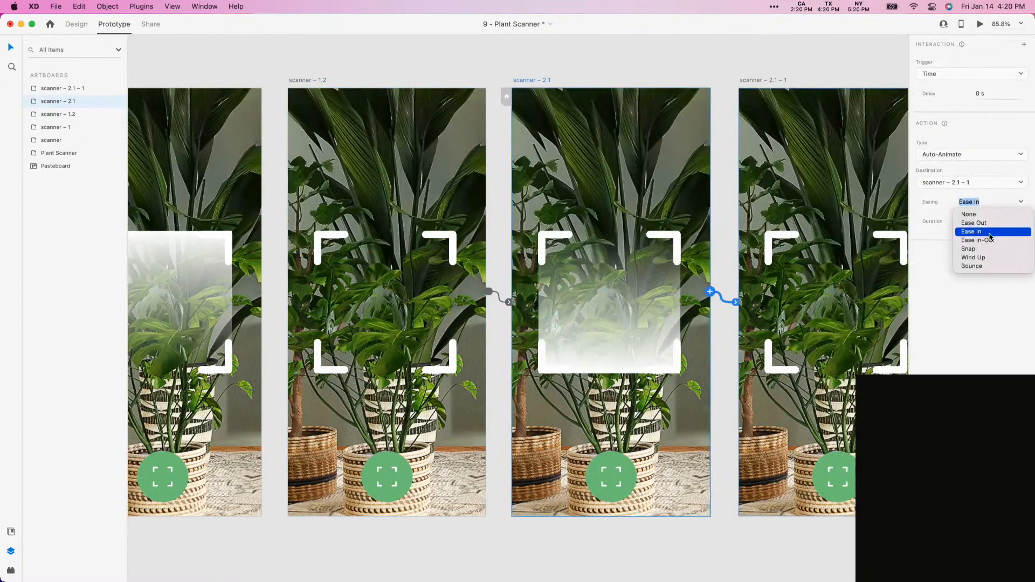
left_click(973, 223)
- Preview the flow from the Plant Scanner artboard and open the scanner screen with the green scan button
scroll(431, 78, "left", 2)
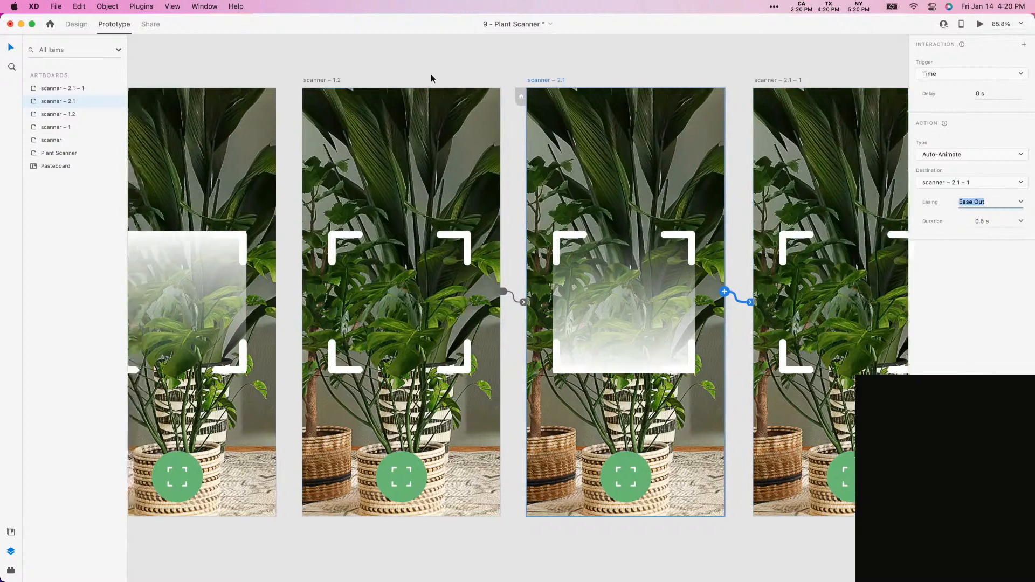
scroll(431, 78, "left", 10)
left_click(289, 81)
key("super+Return")
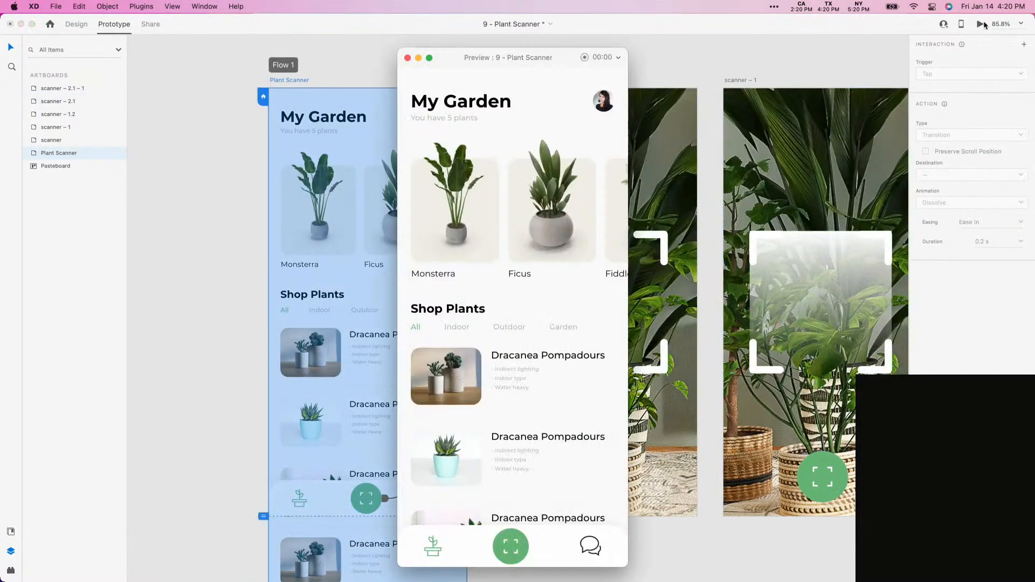
left_click(514, 548)
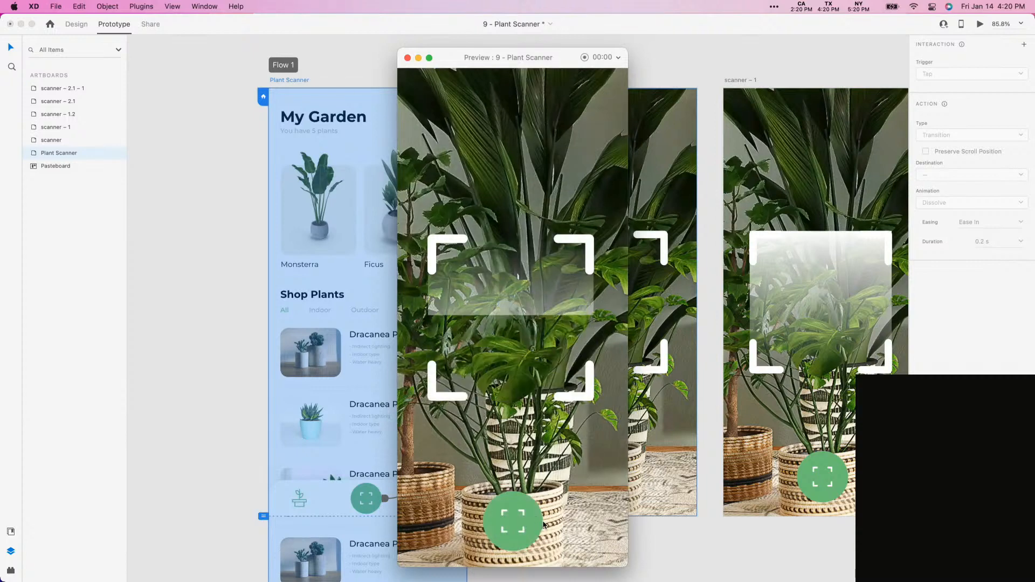
- Close the prototype preview and save the Plant Scanner document
left_click(407, 58)
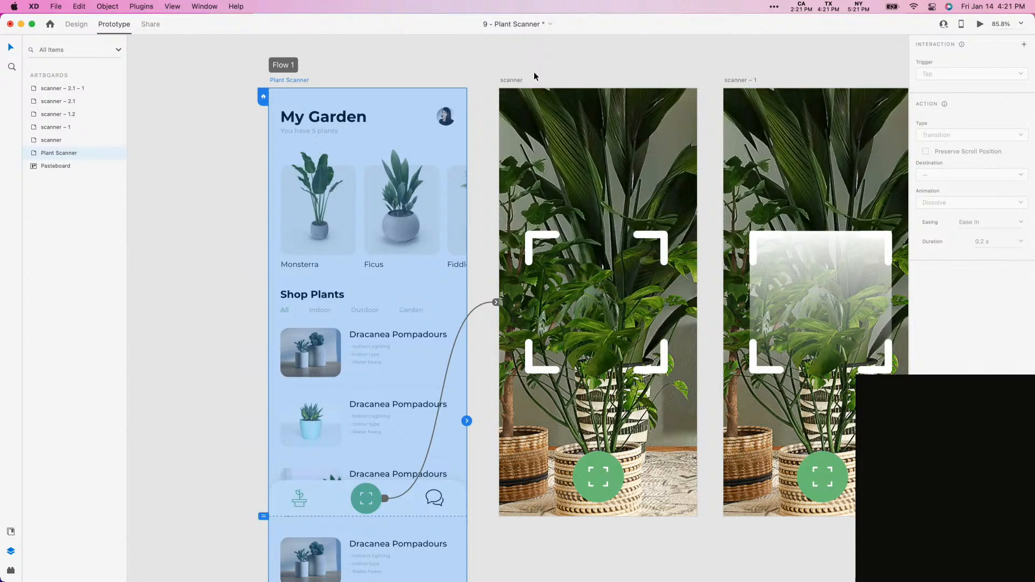
left_click(493, 60)
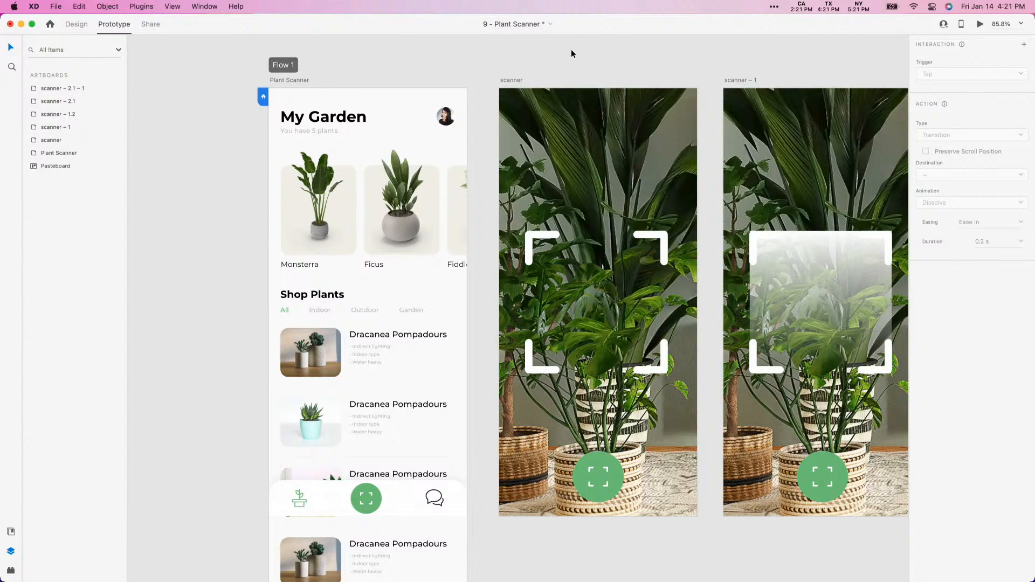
key("super+s")
left_click_drag(568, 54, 274, 55)
left_click_drag(673, 60, 376, 81)
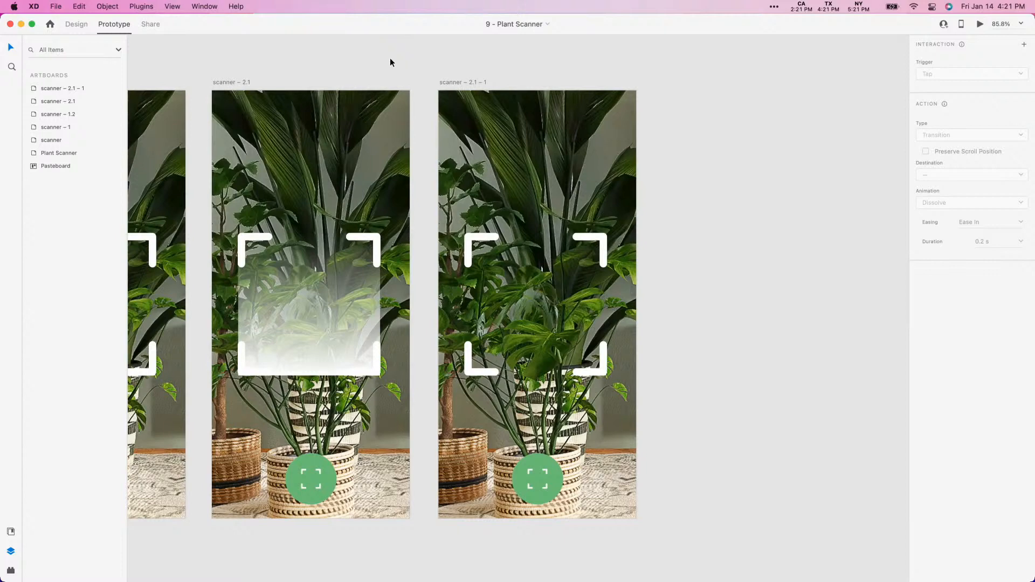
key("super+minus")
key("super+equal")
key("super+minus")
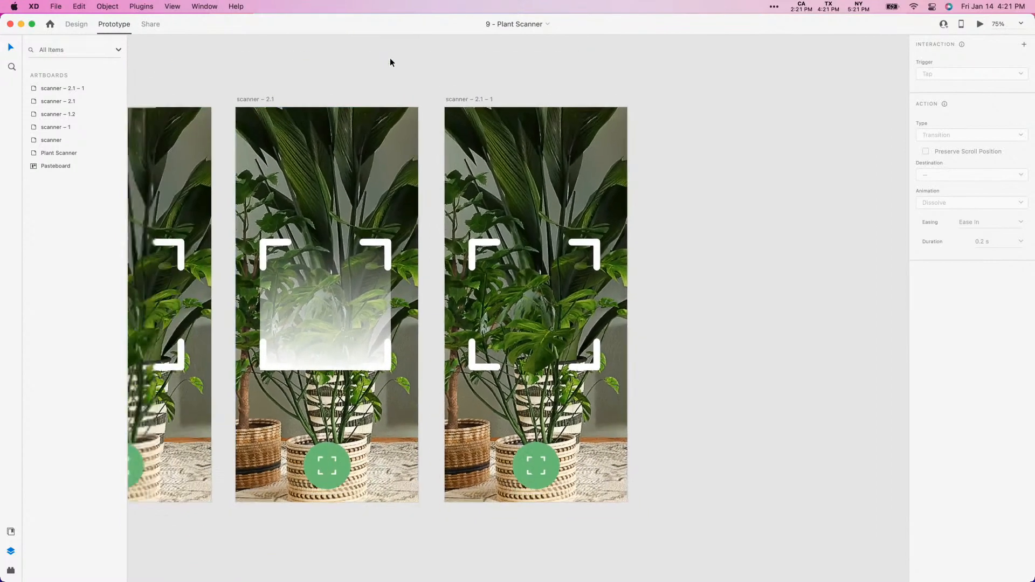
left_click_drag(618, 95, 489, 94)
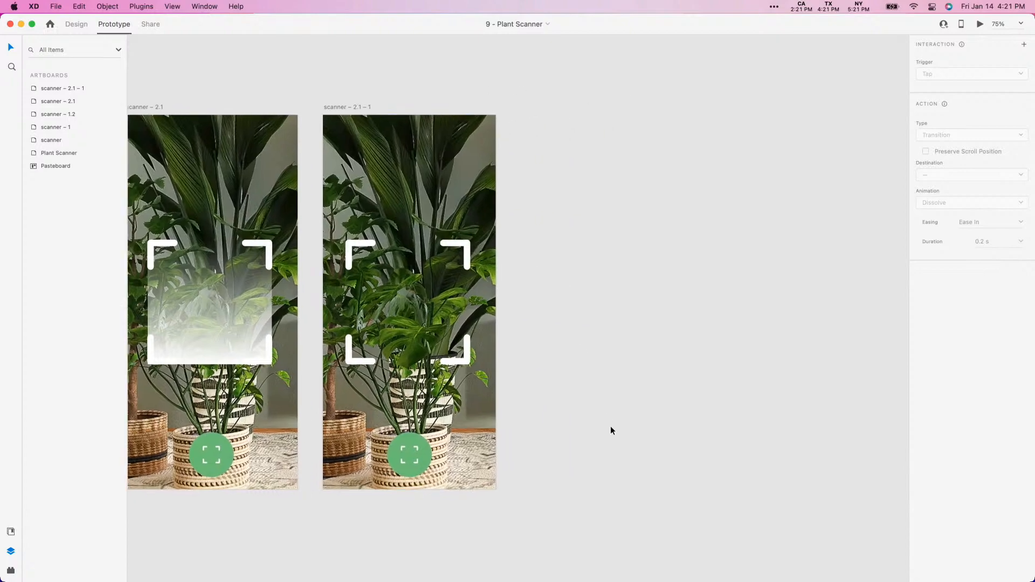
scroll(349, 100, "left", 15)
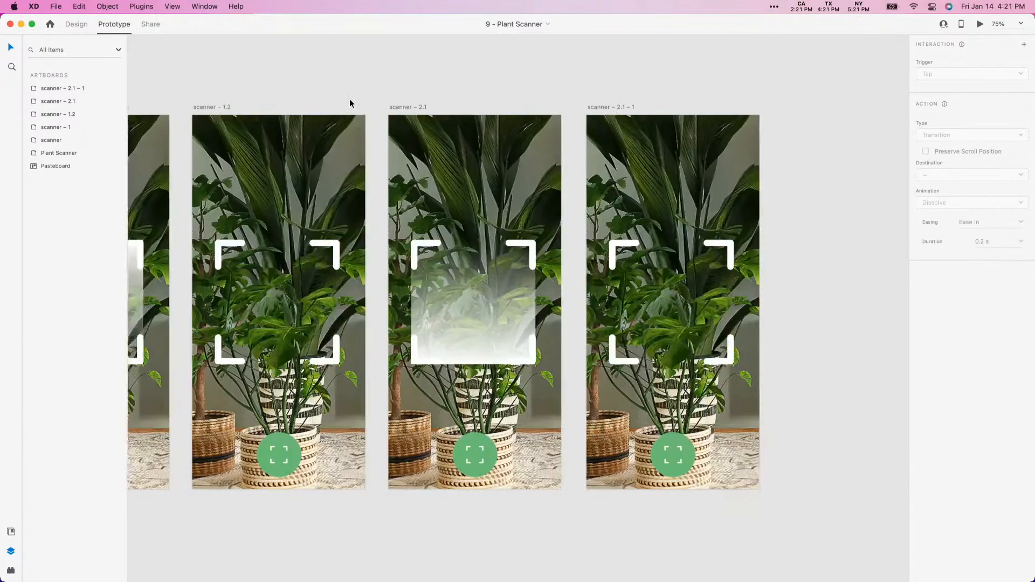
- In Design mode, copy the Monsterra plant tile from the My Garden list on the Plant Scanner artboard
left_click(396, 227)
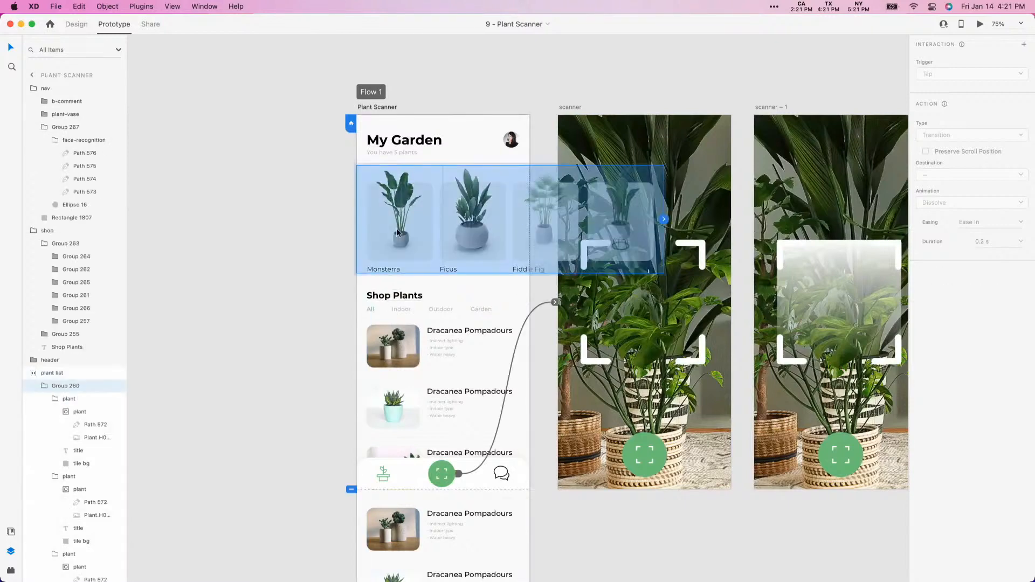
left_click(76, 23)
double_click(401, 230)
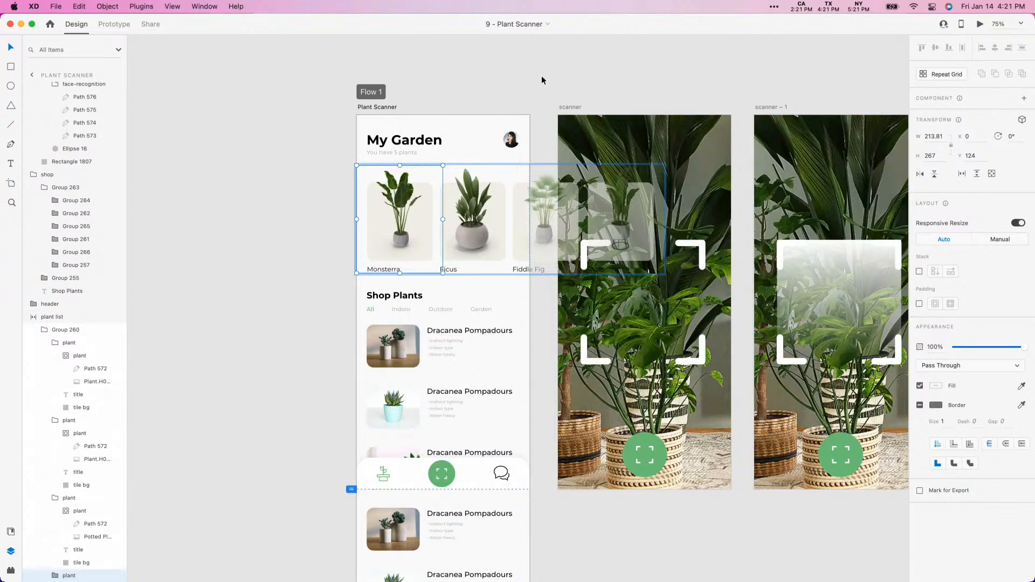
- Duplicate the scanner – 2.1 – 1 artboard beside the original and rename the copy as result
scroll(541, 76, "right", 15)
left_click_drag(273, 104, 464, 113)
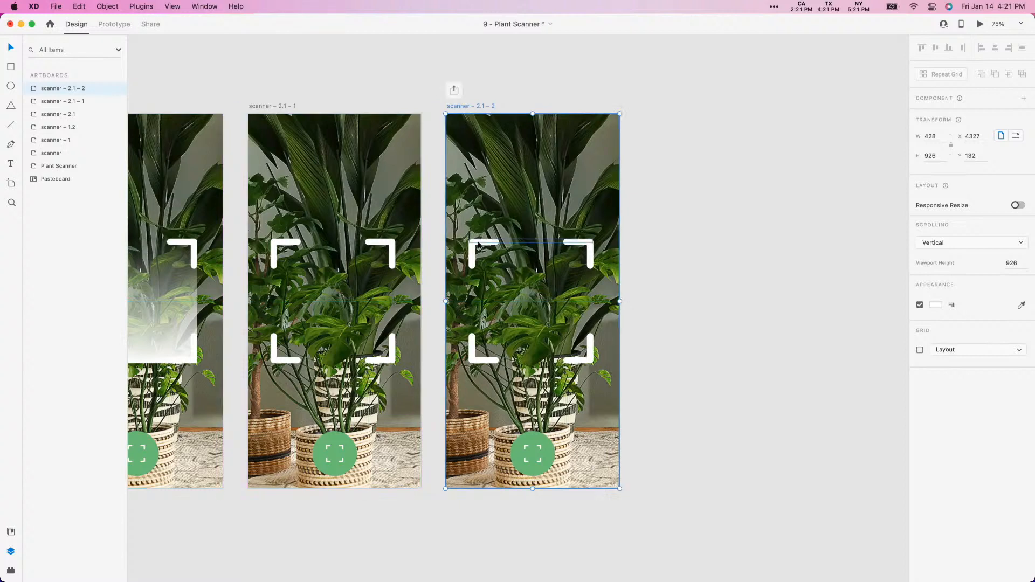
double_click(62, 89)
type("result")
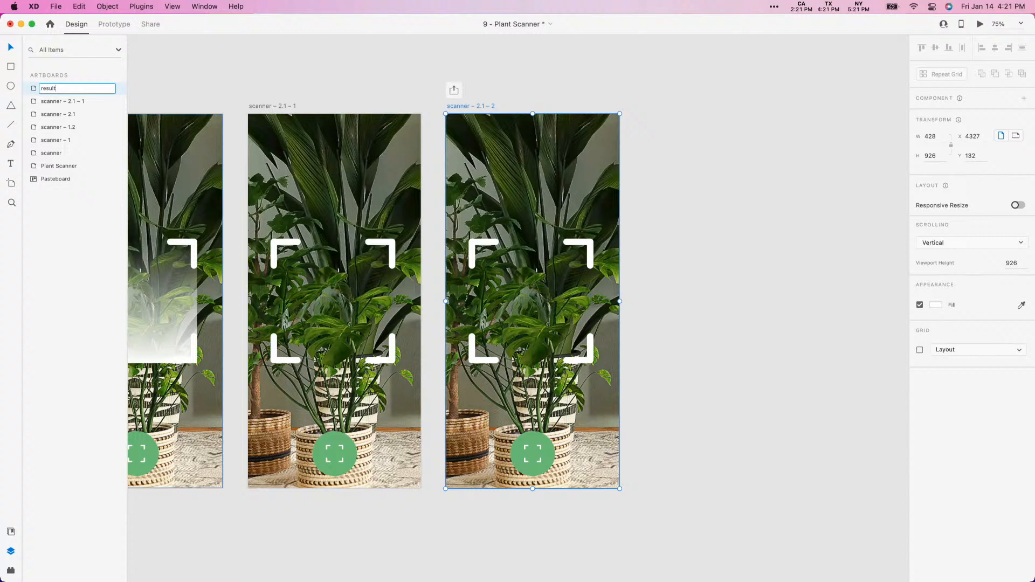
key("Return")
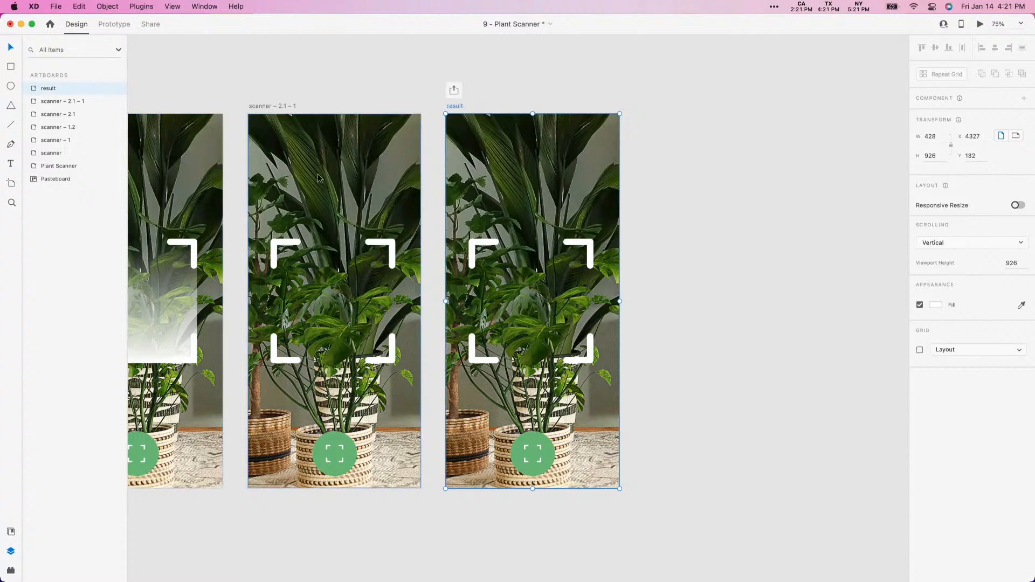
- Set the opacity of the face-recognition frame on the result artboard to 38%
left_click(488, 251)
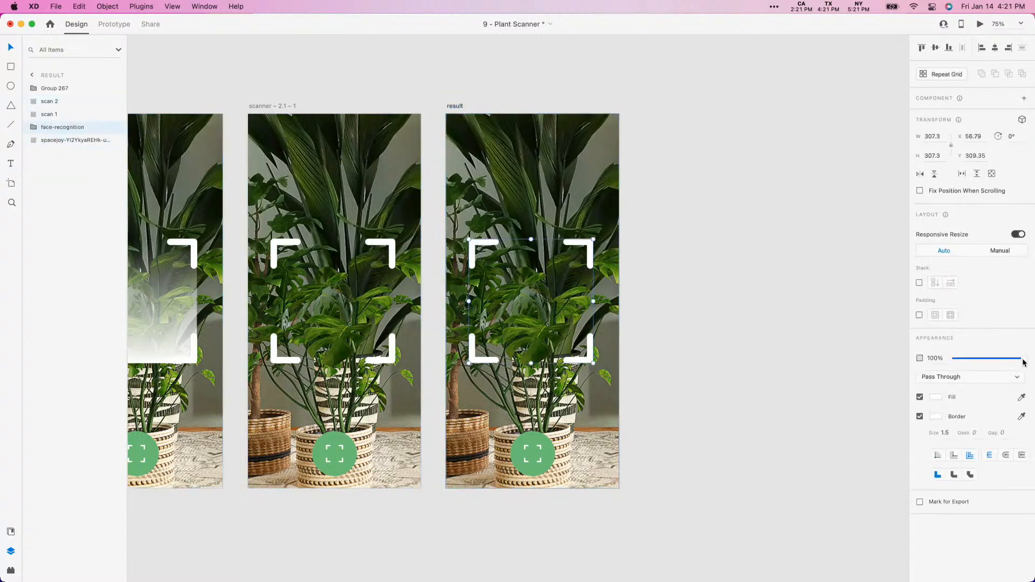
left_click_drag(1023, 360, 981, 358)
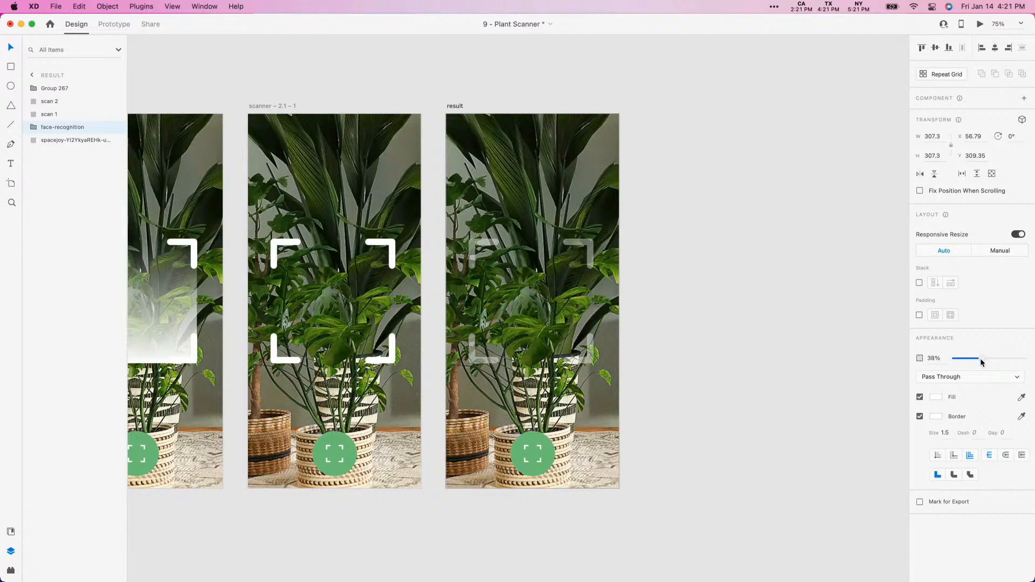
- Move the green scan button just below the result artboard's lower edge and fade it out completely
left_click(534, 457)
left_click_drag(536, 446, 537, 495)
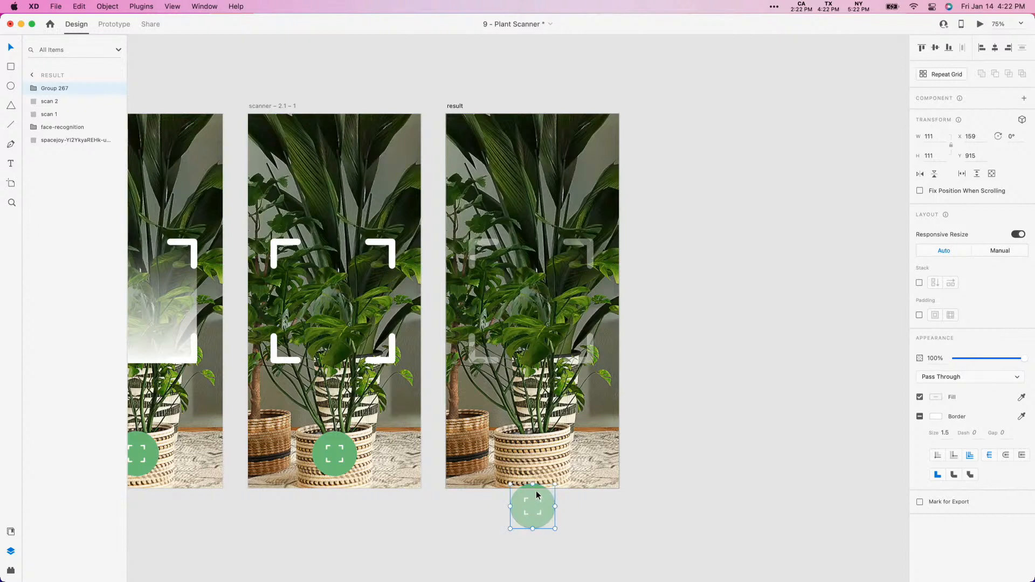
left_click_drag(1022, 357, 635, 403)
left_click(531, 81)
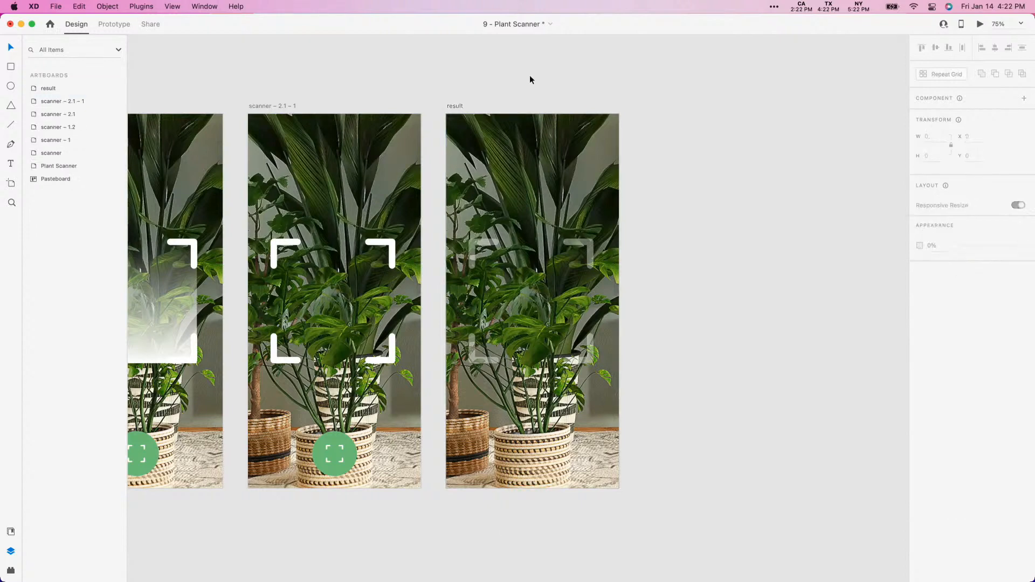
- Paste the Monsterra plant tile onto the pasteboard and place it beside the lower part of the result artboard
left_click(454, 105)
key("super+plus")
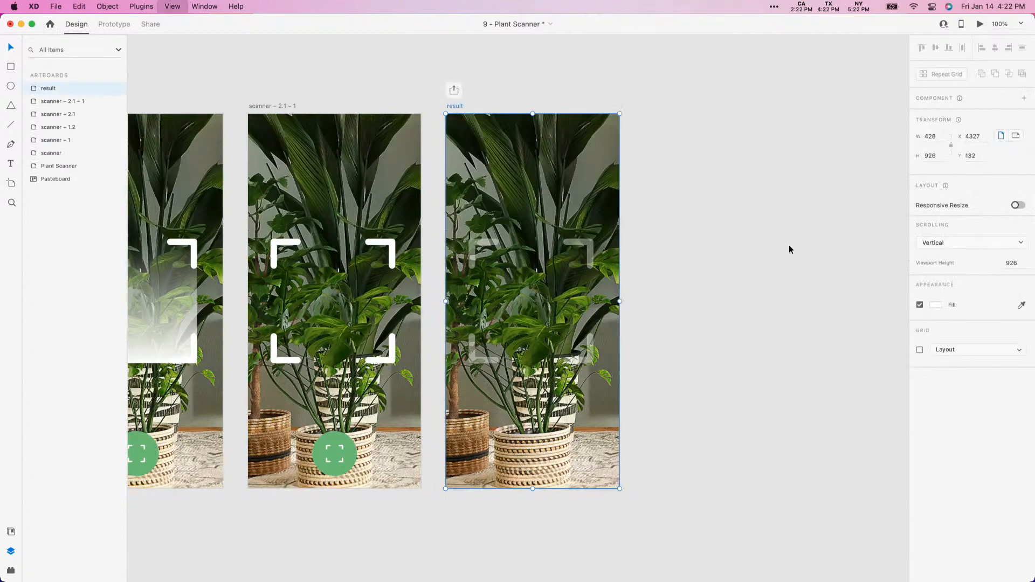
left_click(803, 366)
left_click_drag(803, 367, 421, 203)
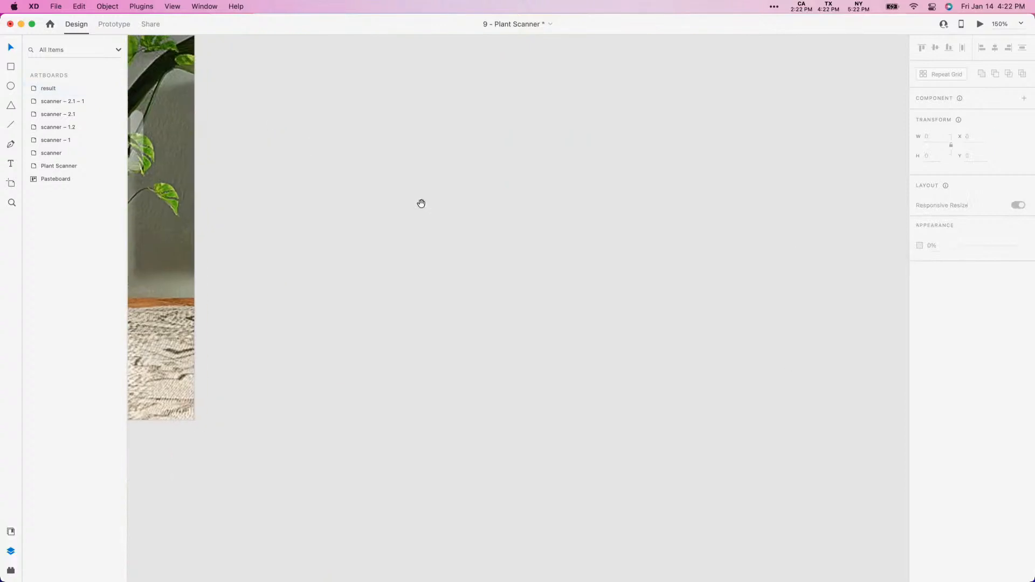
left_click(571, 252)
left_click_drag(550, 248, 973, 281)
- Draw a rectangle about 395 by 242 across the lower part of the result artboard and round its corners to 15
key("r")
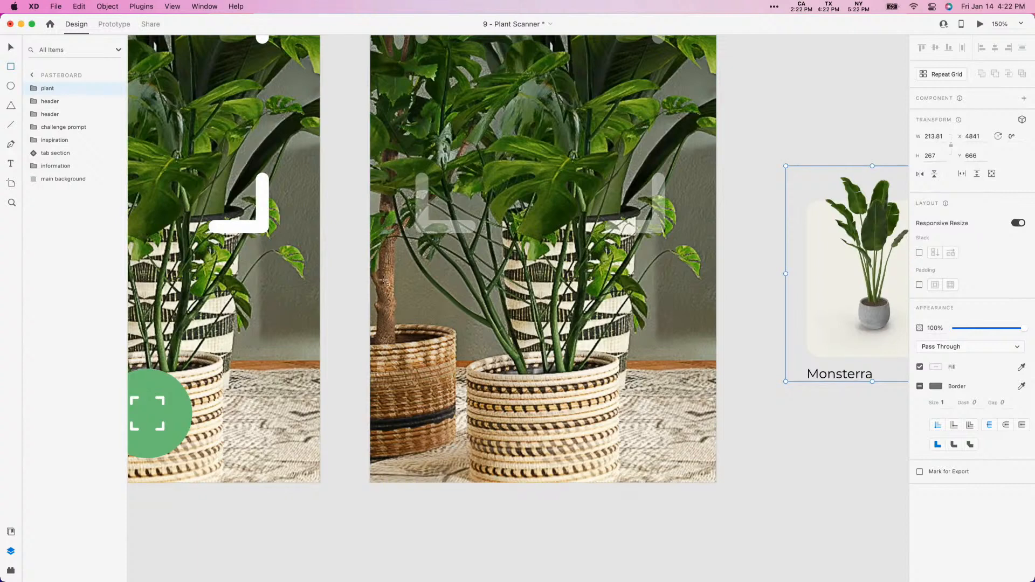
mouse_move(382, 275)
left_mouse_down()
mouse_move(666, 432)
mouse_move(699, 470)
left_mouse_up()
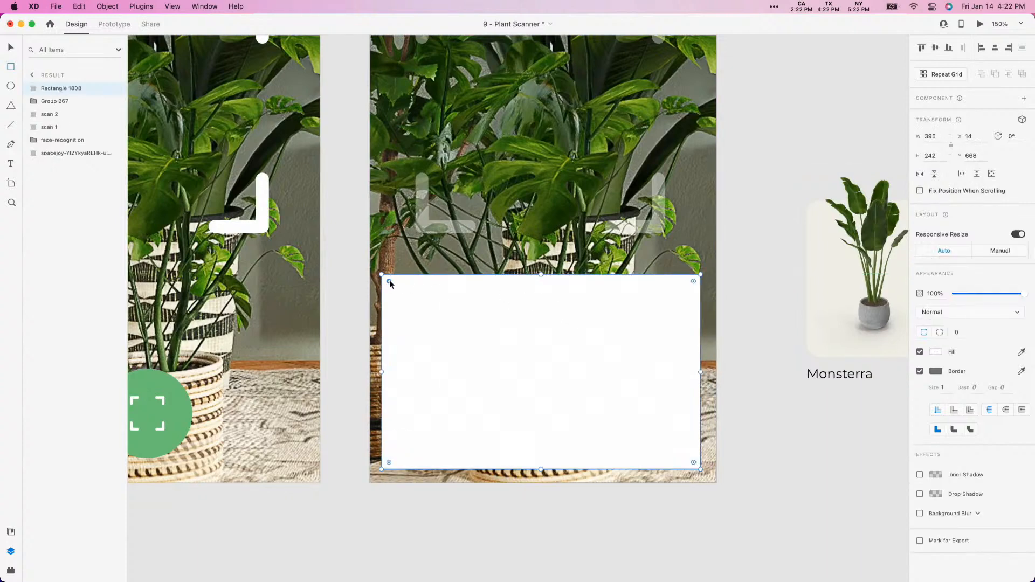
left_click_drag(389, 280, 393, 285)
key("Escape")
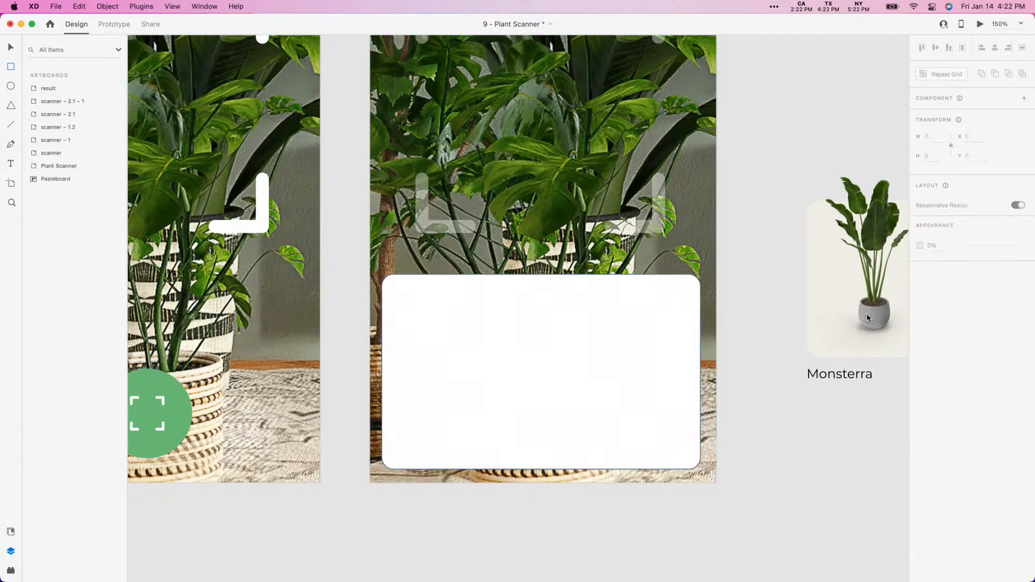
- Remove the rounded rectangle's border and lower its top edge to make it 229 high
left_click(634, 326)
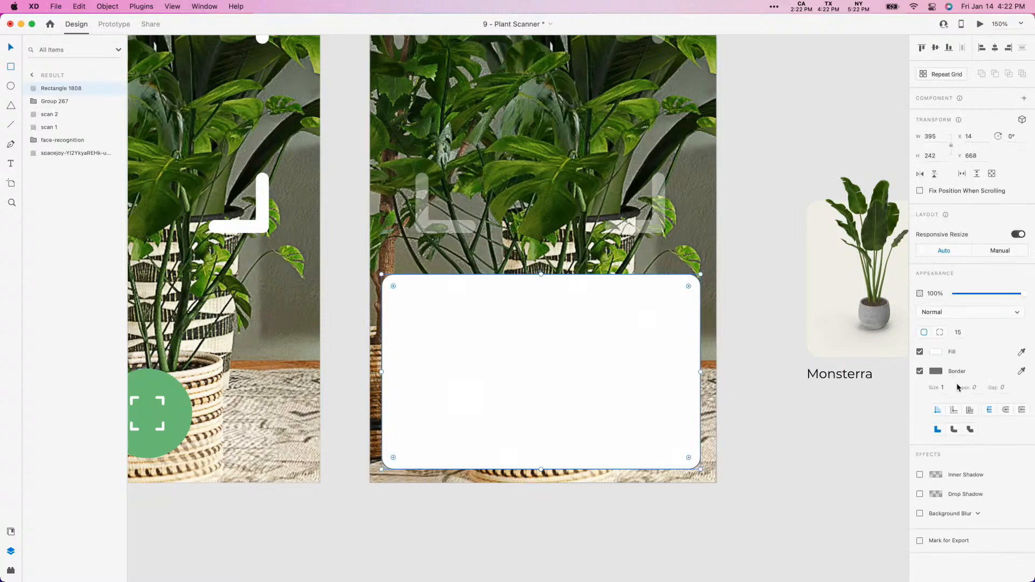
left_click(920, 370)
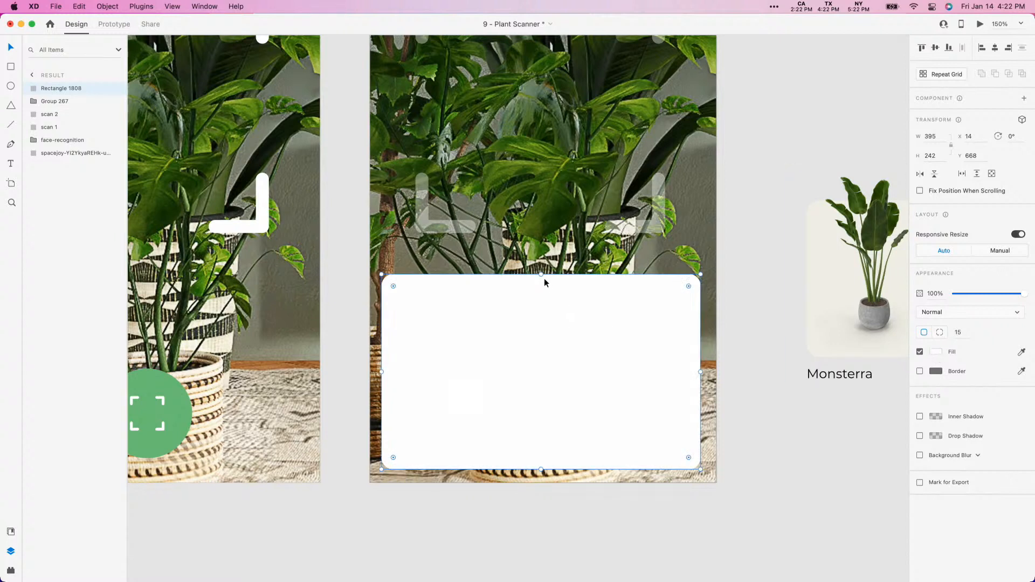
left_click_drag(544, 279, 544, 289)
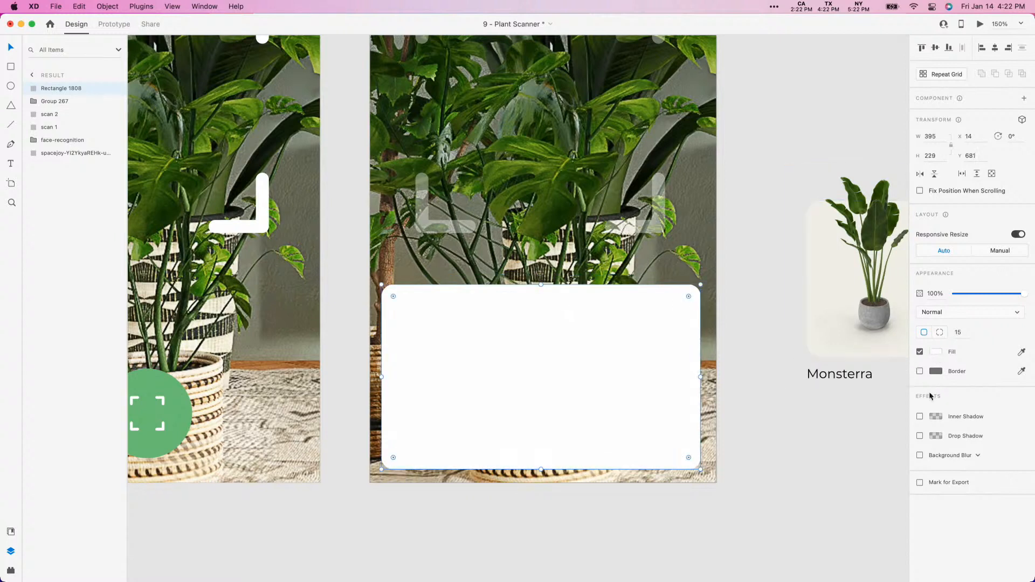
- Apply a Background Blur to the rounded rectangle with amount 9, brightness 7 and 32% opacity
left_click(952, 457)
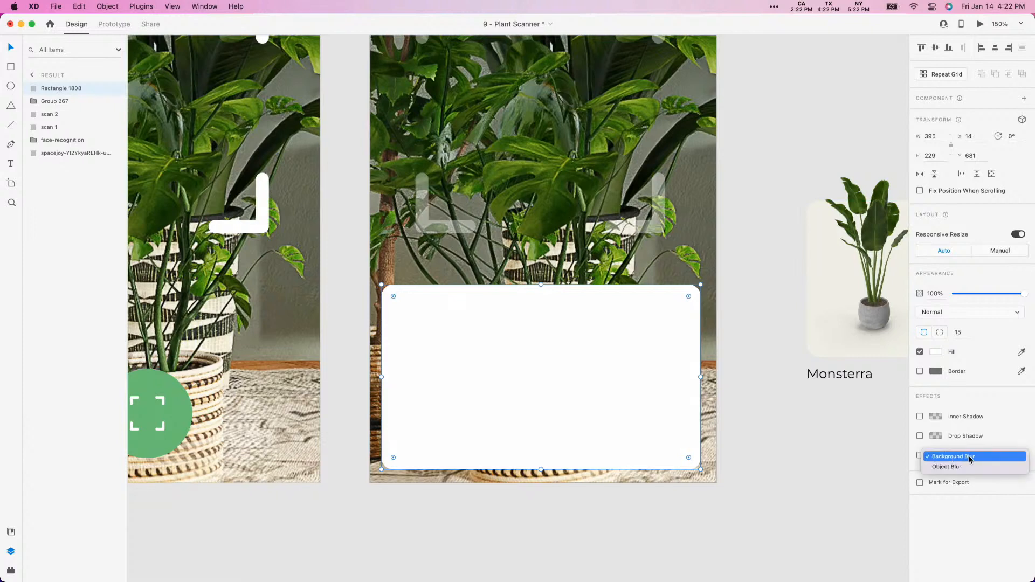
left_click(964, 466)
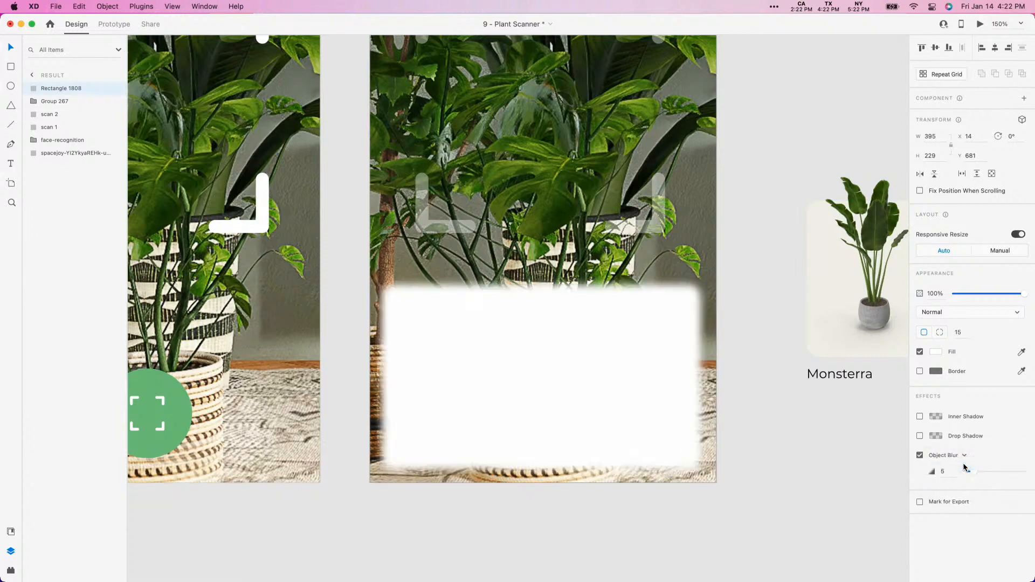
left_click(958, 455)
left_click(957, 447)
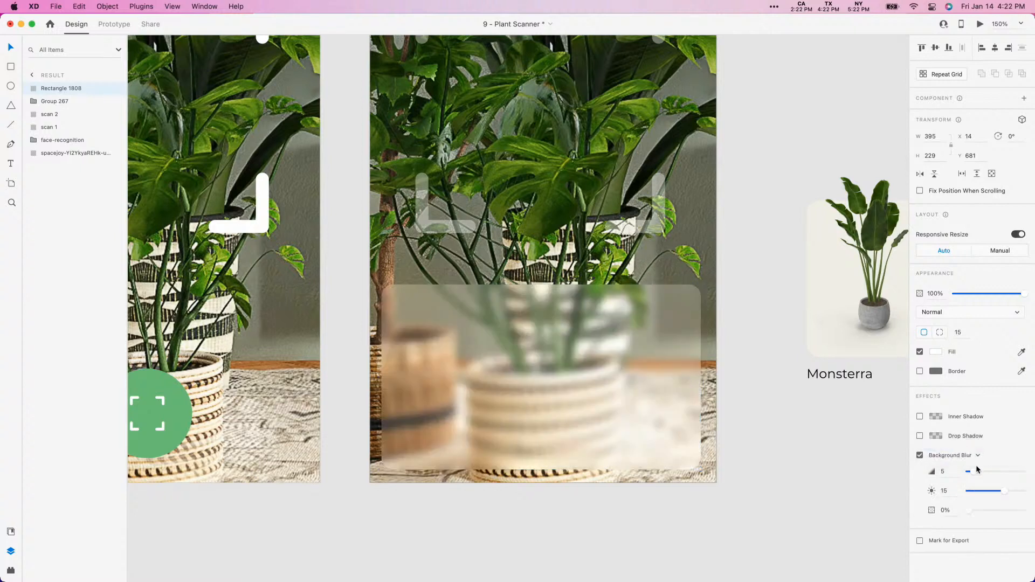
left_click_drag(979, 472, 985, 509)
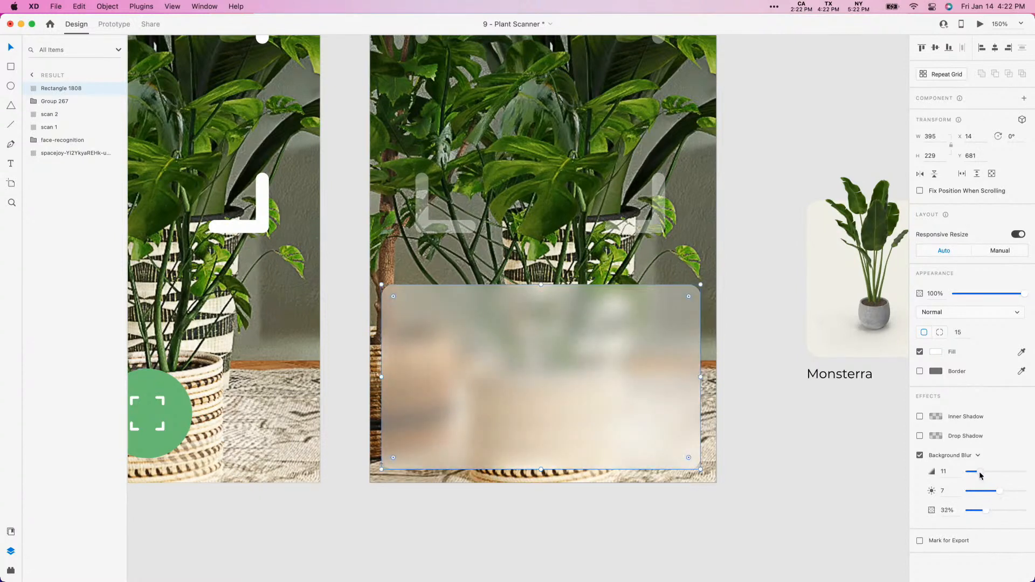
left_click_drag(979, 471, 979, 476)
- Copy the plant image from the Monsterra tile into the result artboard and place it over the blurred panel's left side
scroll(777, 431, "right", 2)
double_click(808, 271)
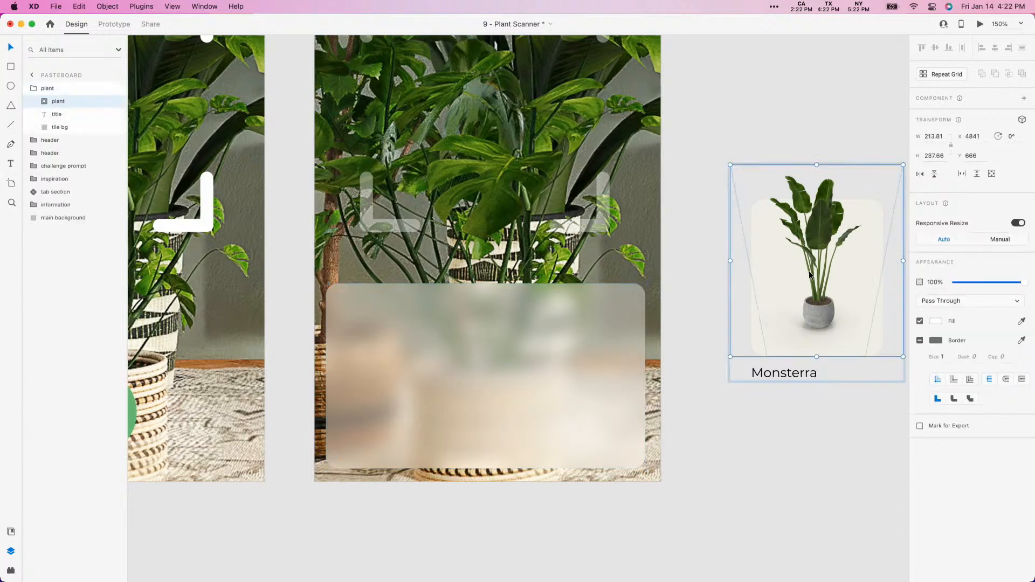
double_click(810, 250)
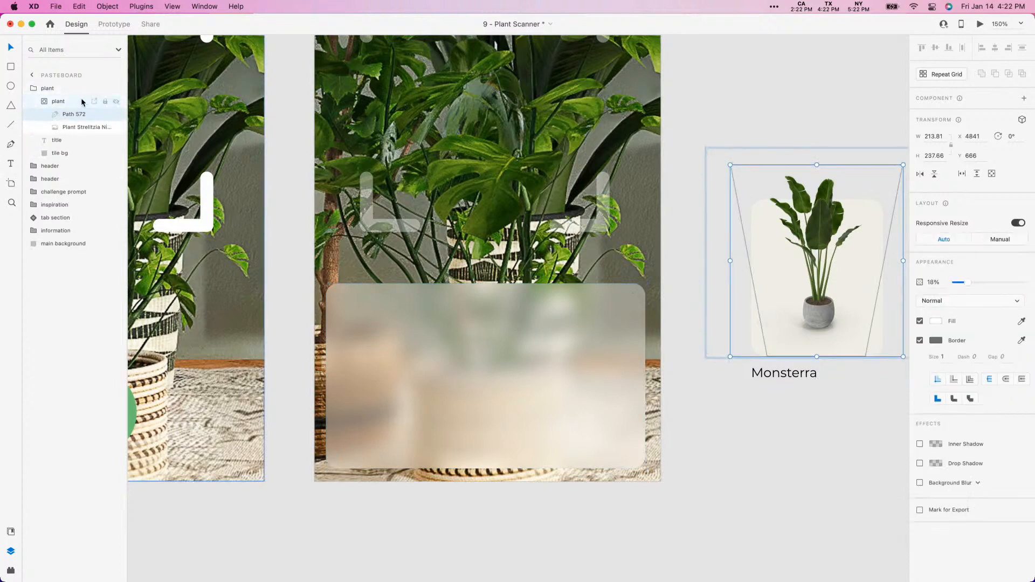
left_click(52, 105)
left_click(45, 103)
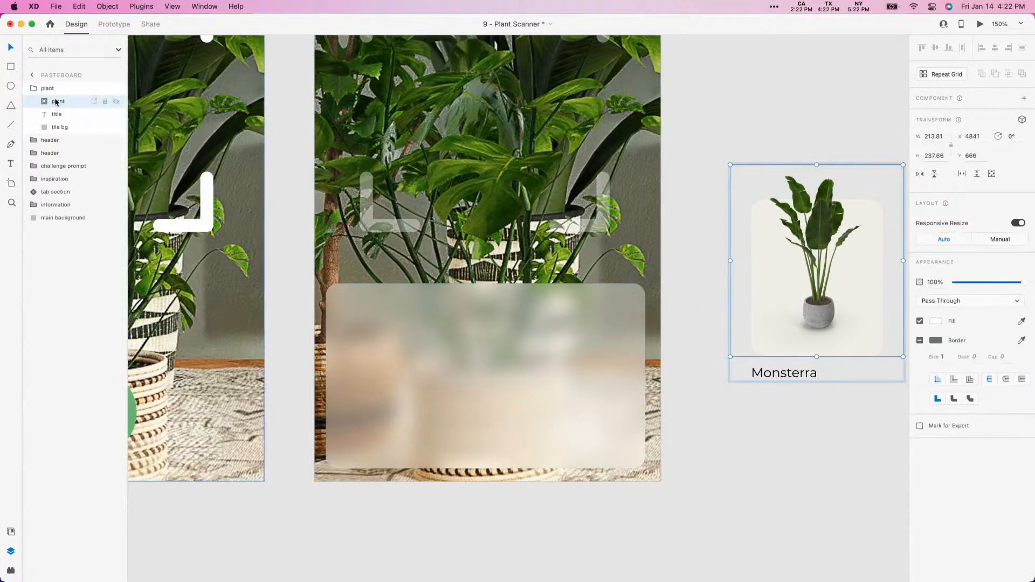
key("cmd+c")
left_click(416, 337)
key("cmd+v")
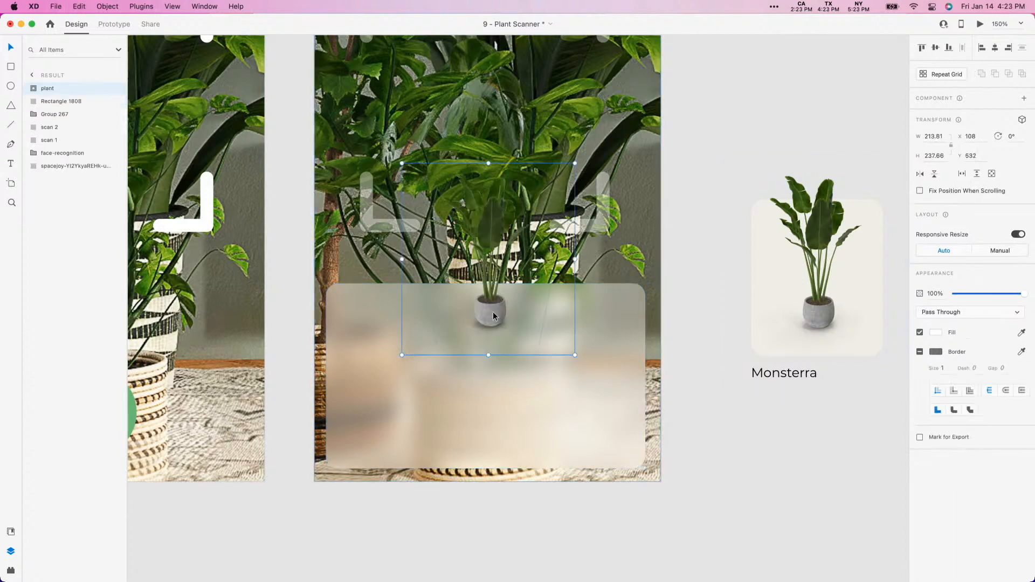
left_click_drag(493, 316, 393, 431)
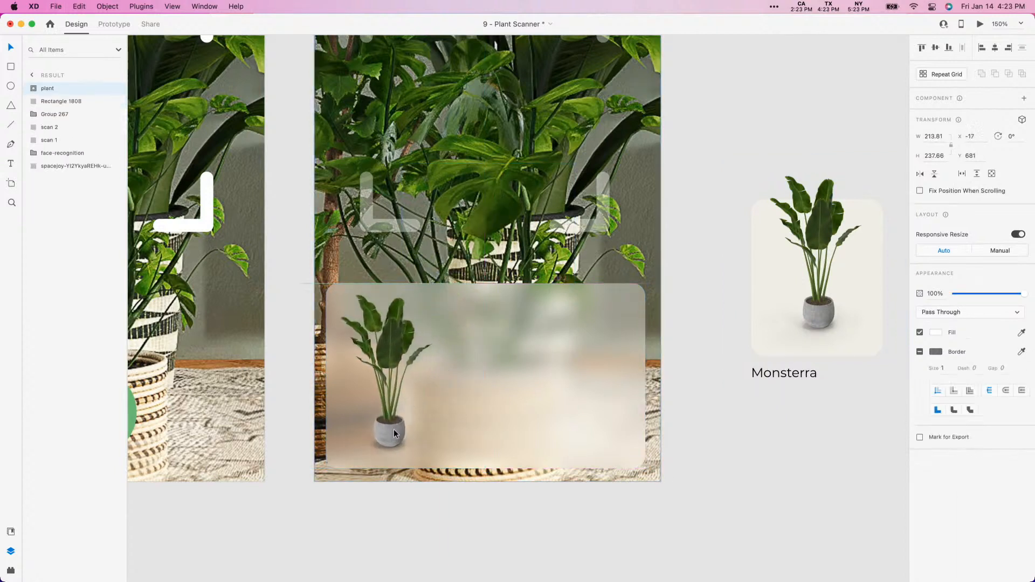
- Raise the blurred panel's background brightness to 32 and add an inner shadow with a Y offset of 1
left_click(558, 376)
mouse_move(999, 490)
left_mouse_down()
mouse_move(1020, 496)
mouse_move(975, 472)
mouse_move(1013, 491)
left_mouse_up()
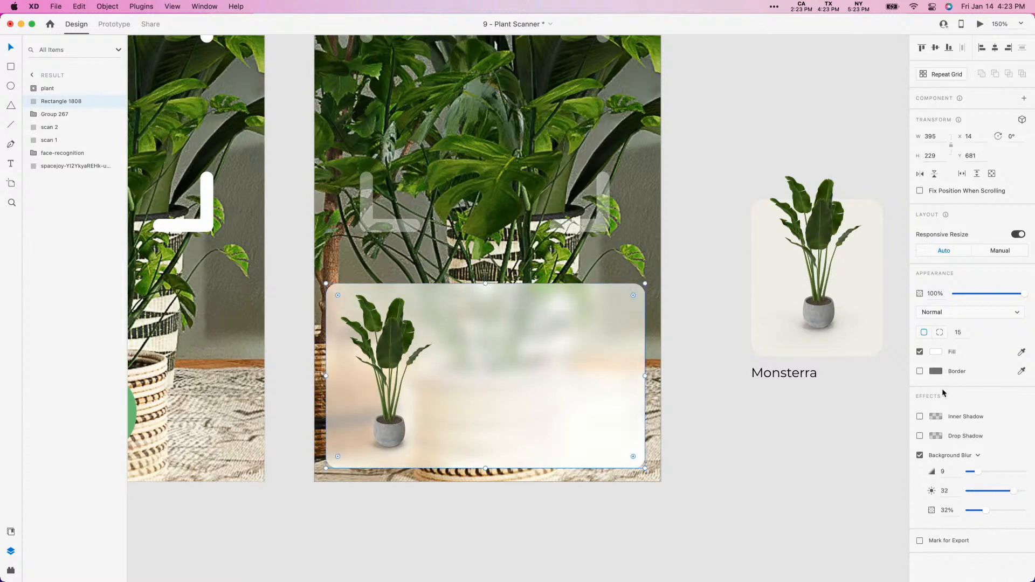
left_click(919, 417)
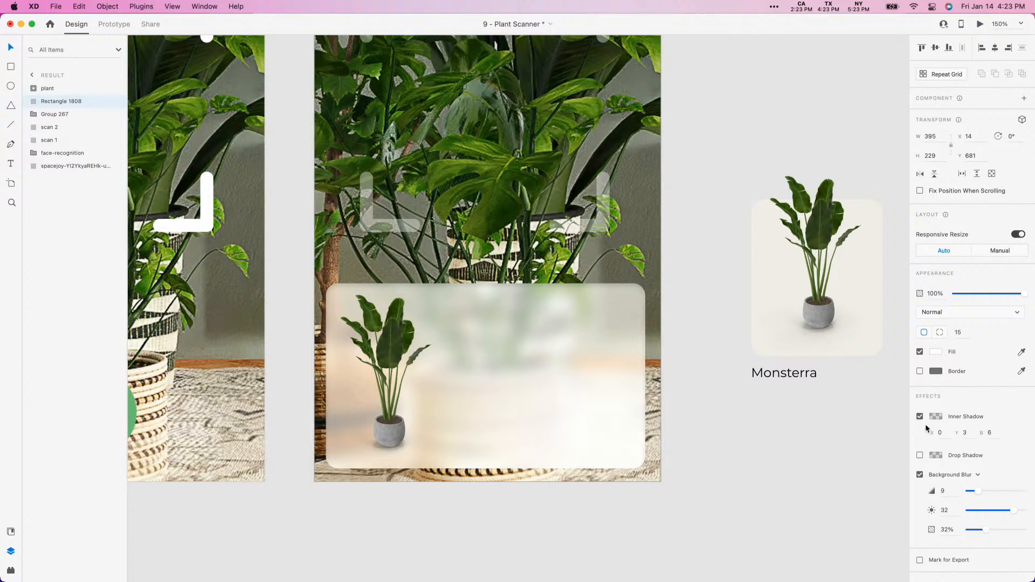
left_click(966, 433)
key("Down")
key("Down")
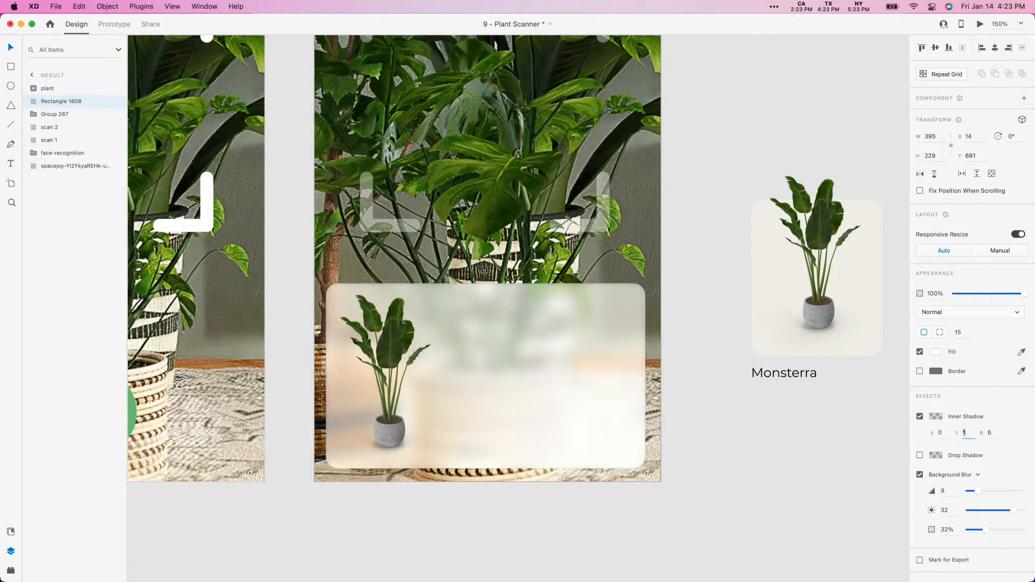
- Set the blurred panel's inner shadow blur to 0 and its shadow colour to white (#FFFFFF)
left_click(991, 434)
type("0")
key("Return")
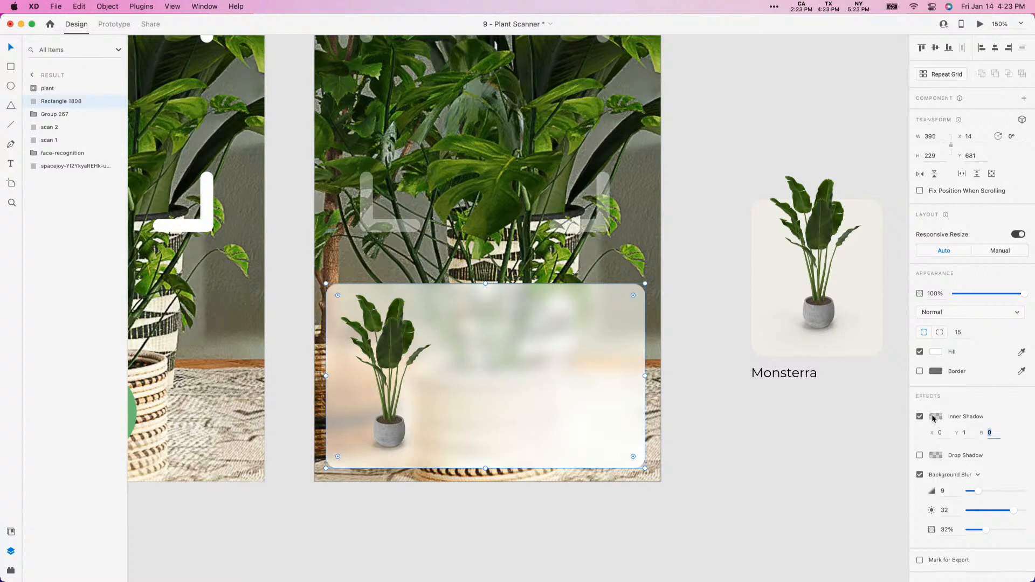
left_click(934, 417)
type("fff")
key("Return")
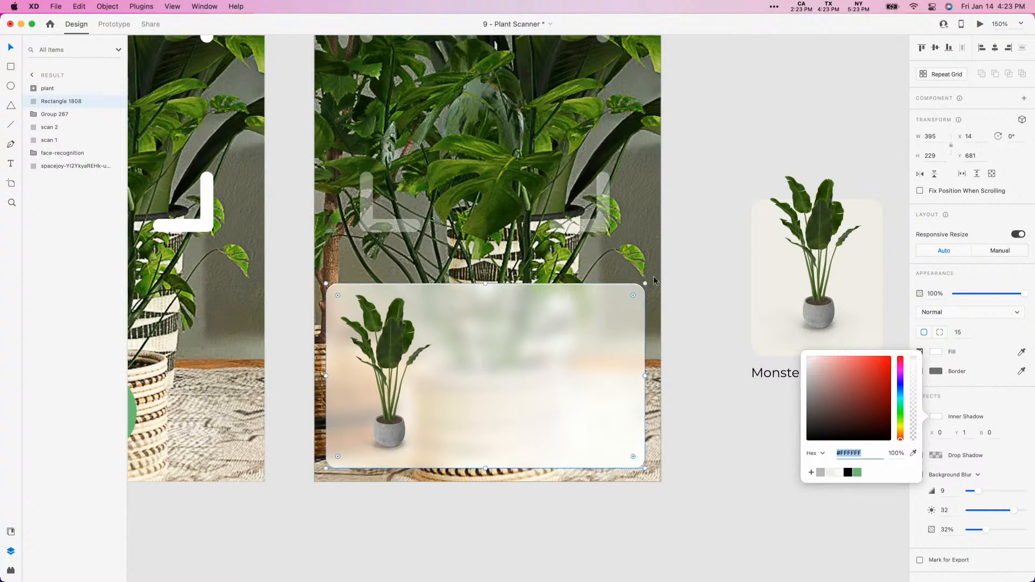
left_click(308, 257)
- Set the blur of the panel's white inner shadow to 2
scroll(359, 319, "up", 5)
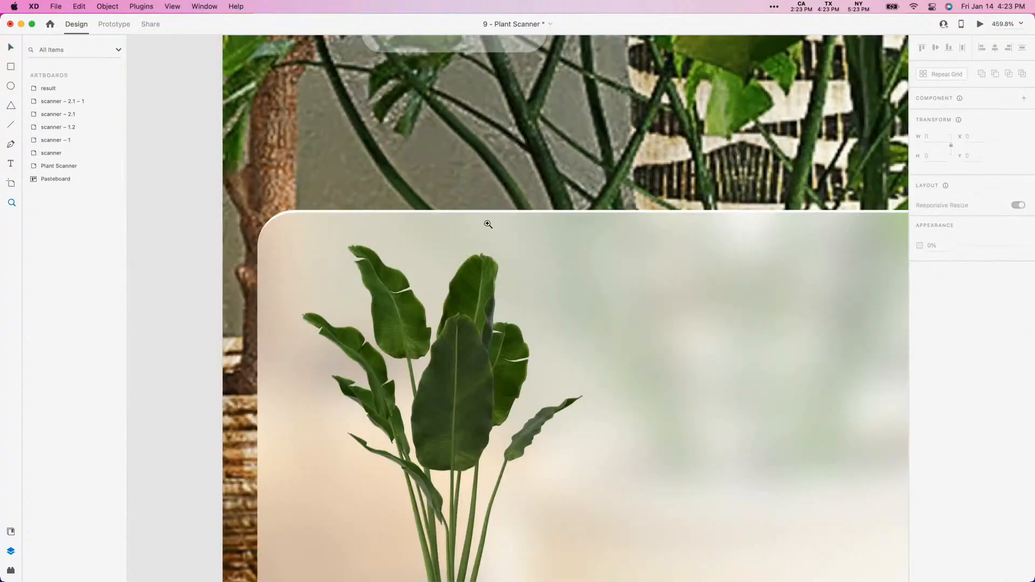
key("super+minus")
key("super+minus")
key("super+minus")
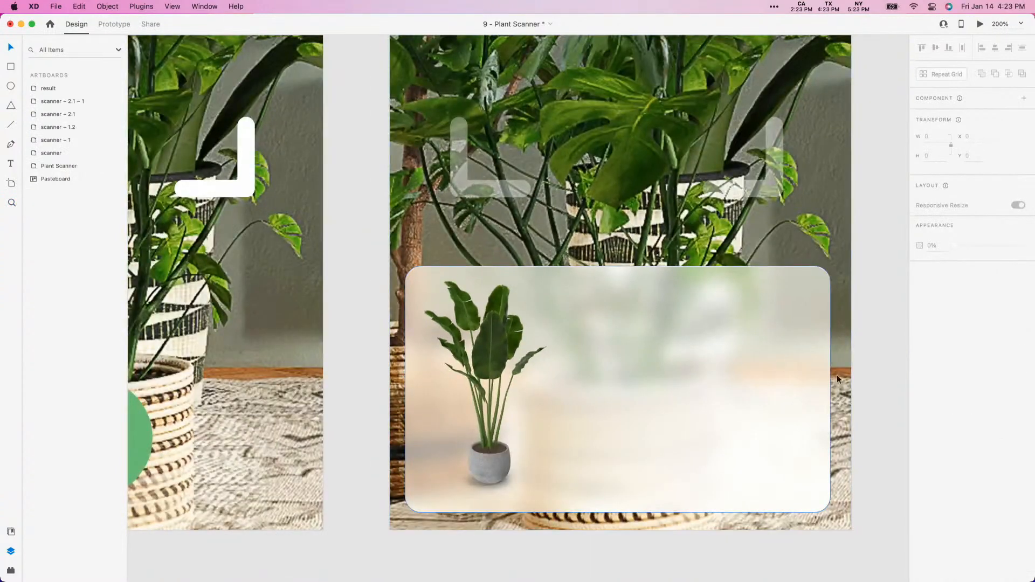
left_click_drag(808, 378, 700, 300)
left_click(675, 280)
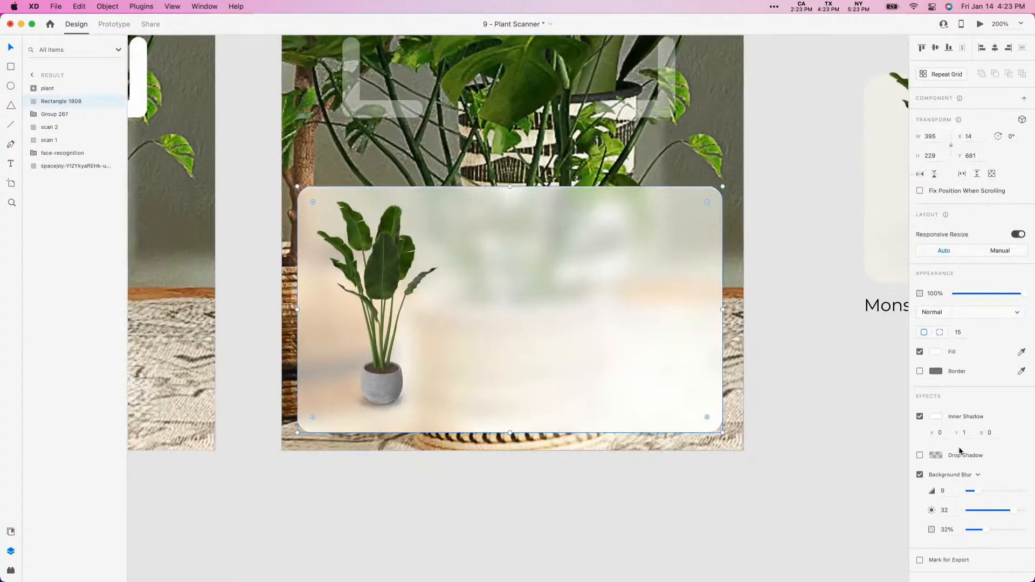
left_click(994, 434)
type("1")
left_click(816, 284)
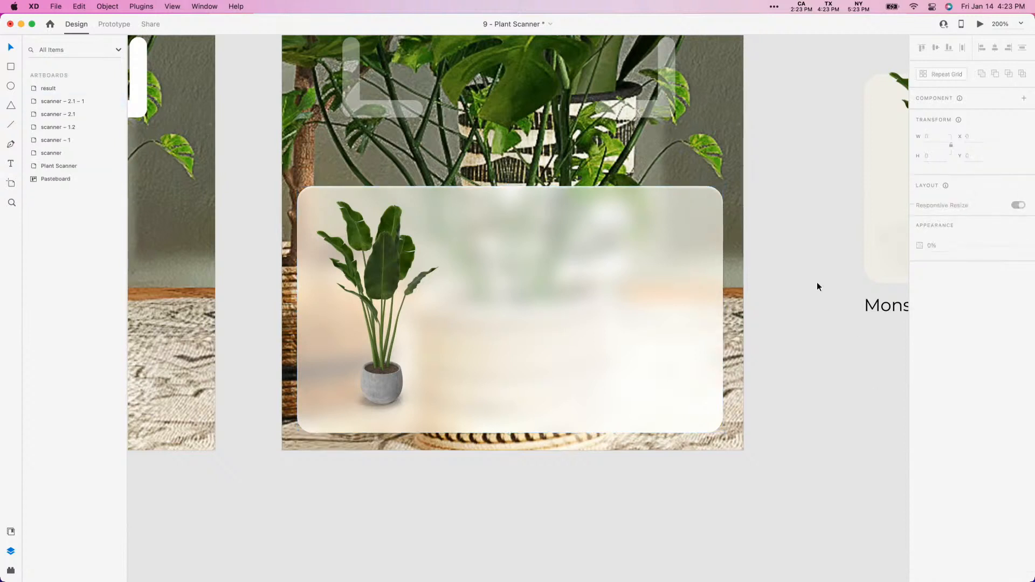
- Add a drop shadow to the blurred panel and set its blur to 10
left_click(694, 290)
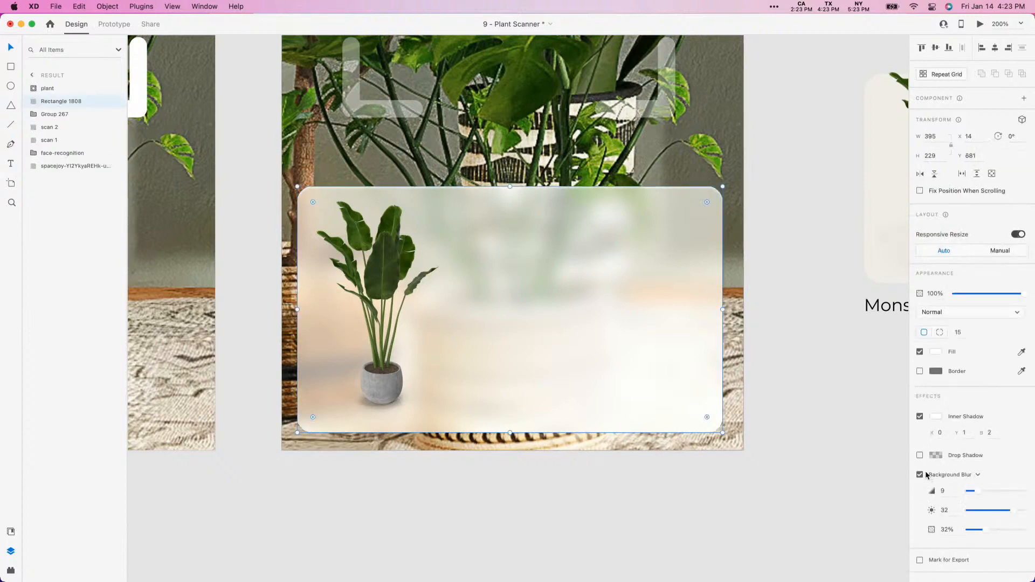
left_click(919, 455)
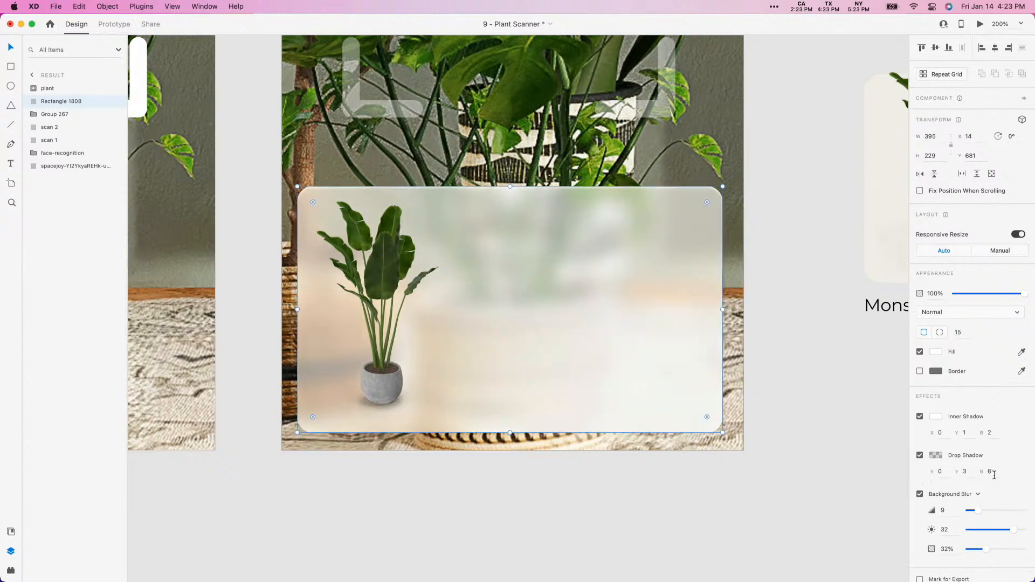
left_click(997, 474)
type("36")
key("Return")
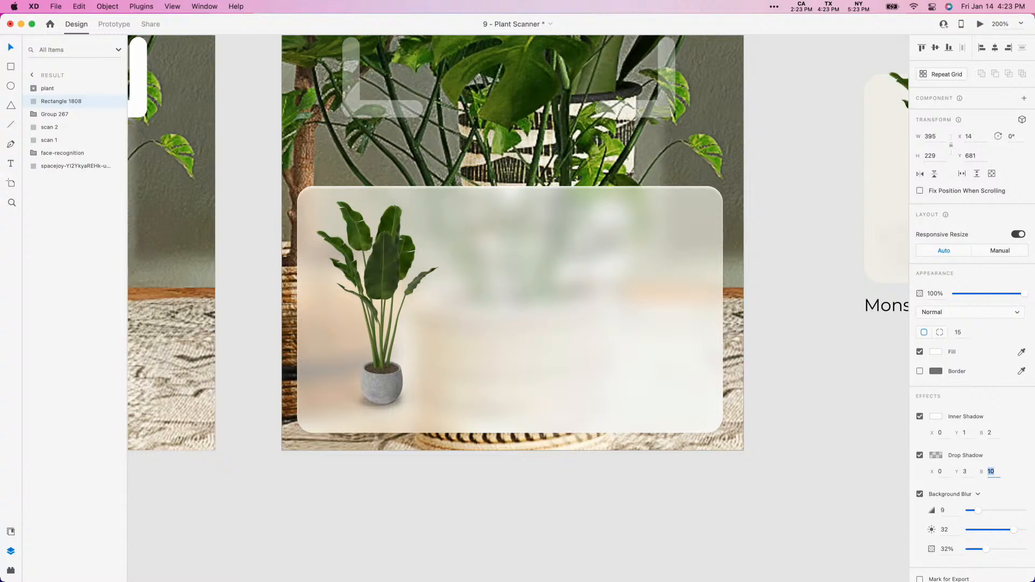
- Set the panel's drop shadow Y offset to 13 and give the shadow colour a low opacity
left_click(941, 457)
left_click_drag(914, 469, 913, 415)
left_click(947, 472)
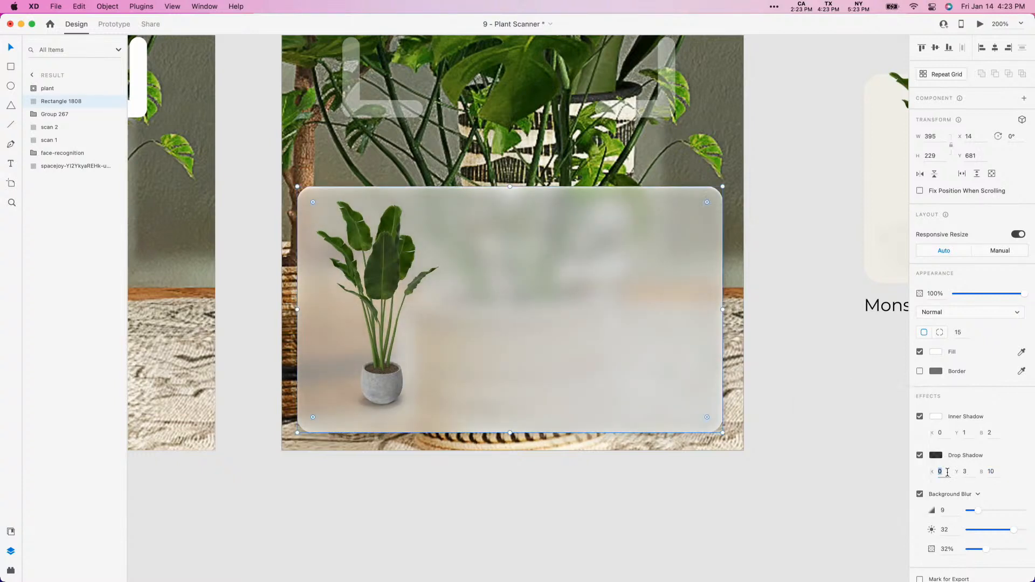
left_click(964, 471)
key("shift+Up")
key("shift+Up")
key("shift+Down")
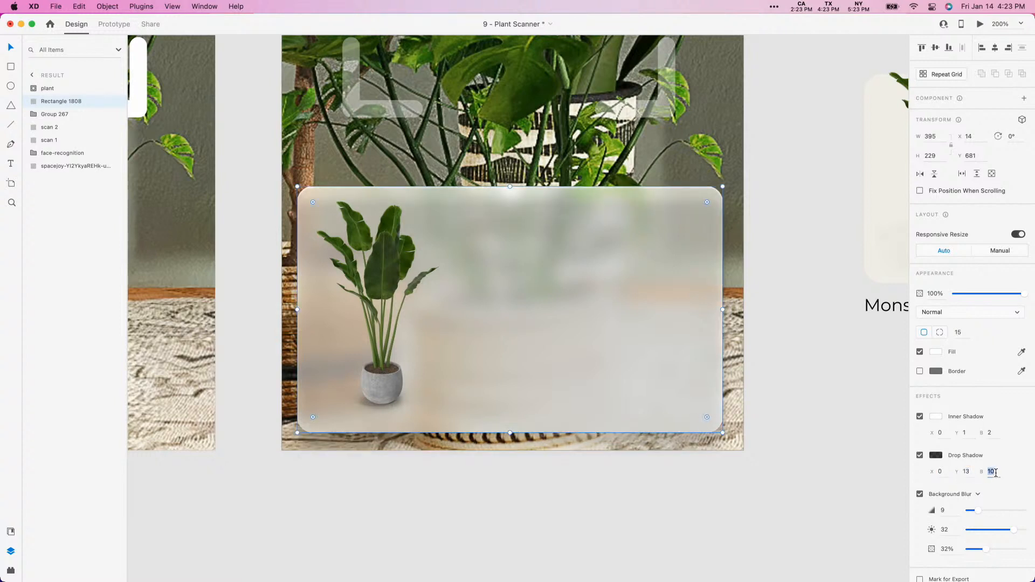
left_click(935, 455)
left_click_drag(914, 416, 915, 481)
left_click(797, 326)
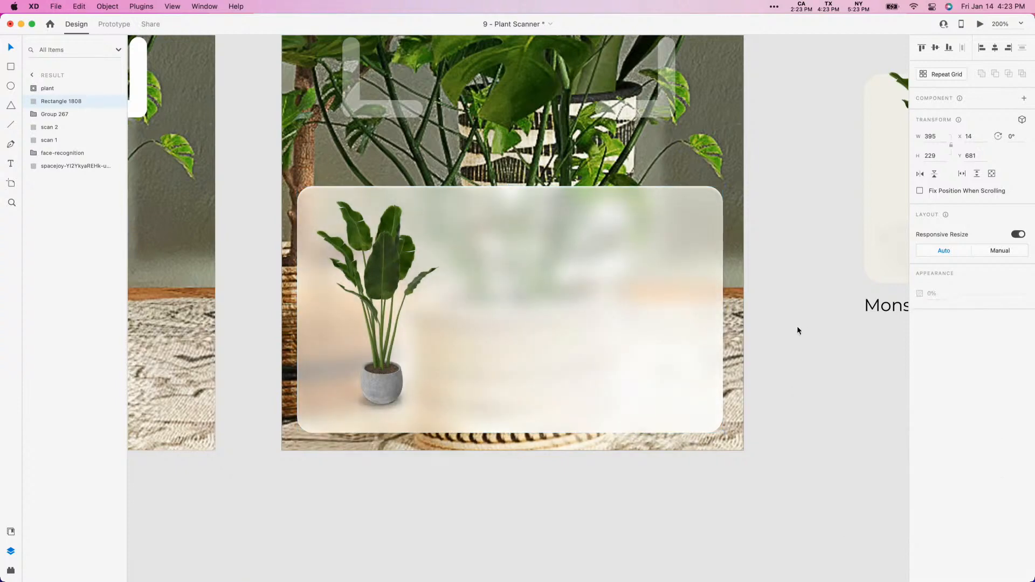
- Copy the first shop item's title and care details group from the Plant Scanner artboard onto the result artboard's blurred panel
key("super+minus")
key("super+minus")
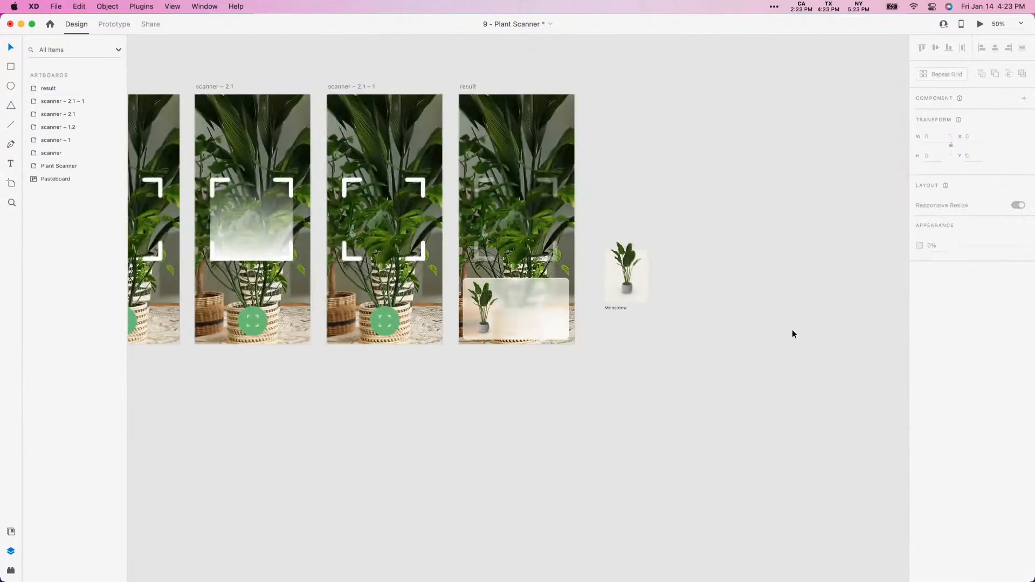
left_click_drag(307, 402, 946, 444)
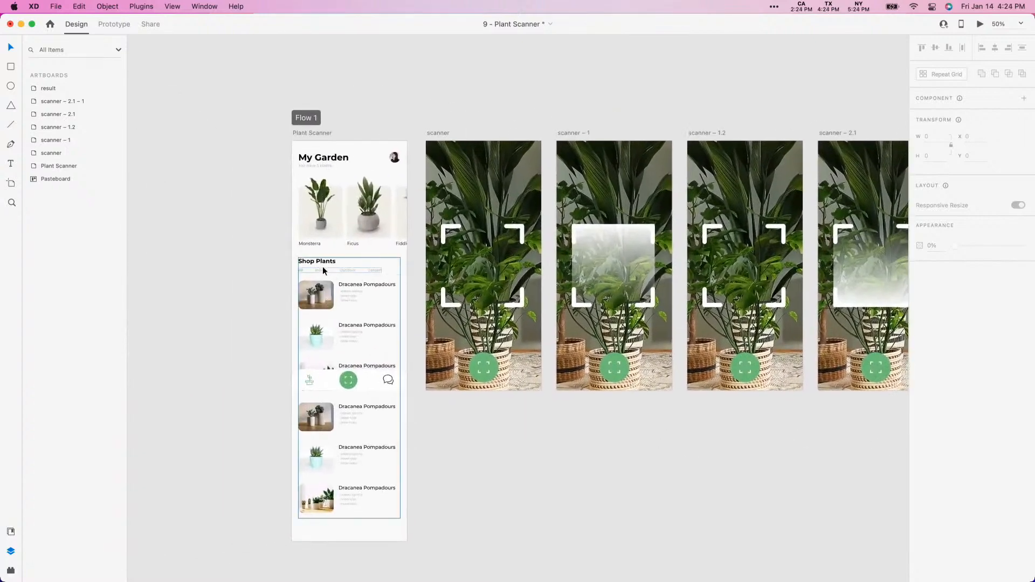
left_click(349, 287, "super")
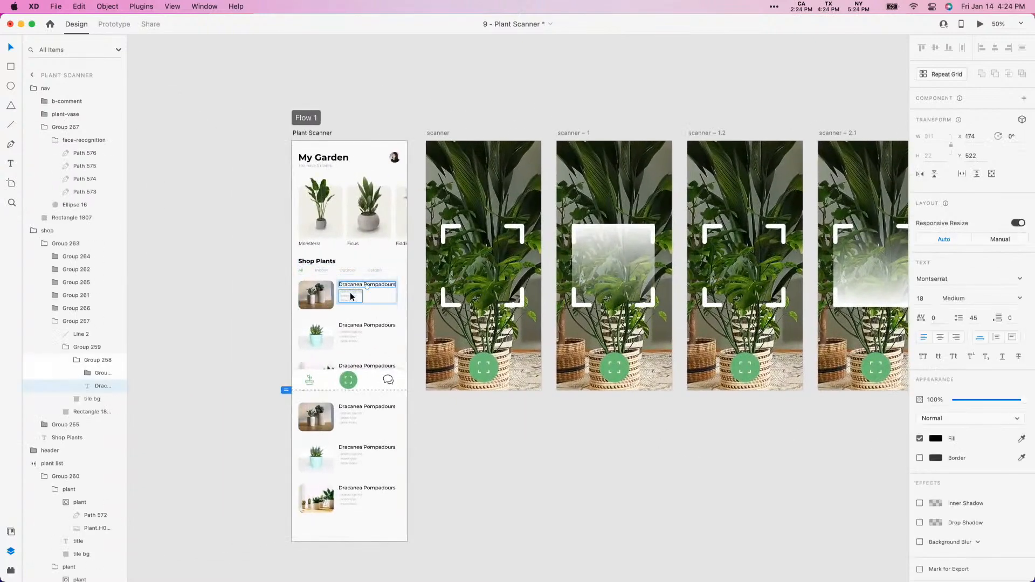
key("Escape")
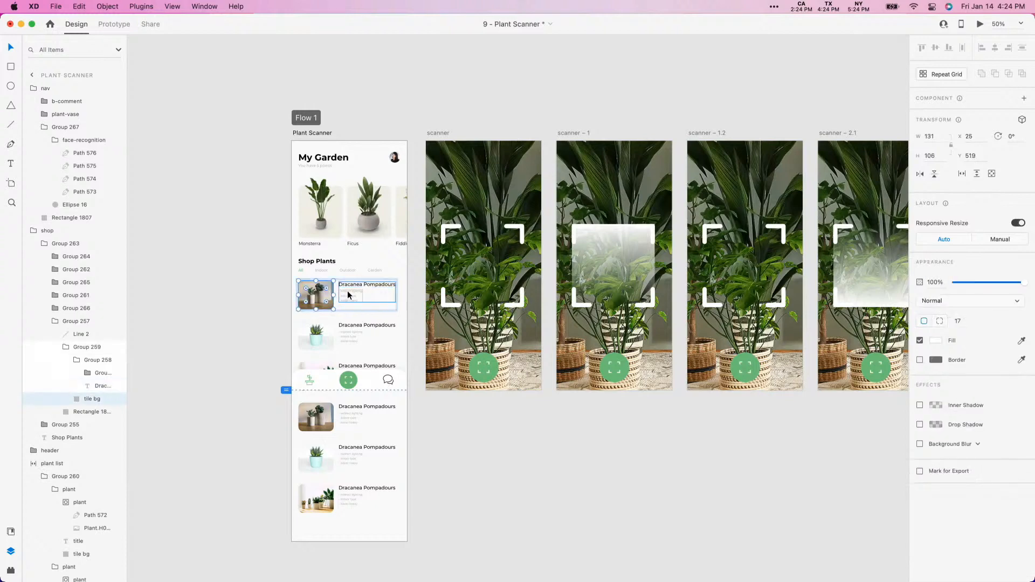
scroll(648, 413, "right", 10)
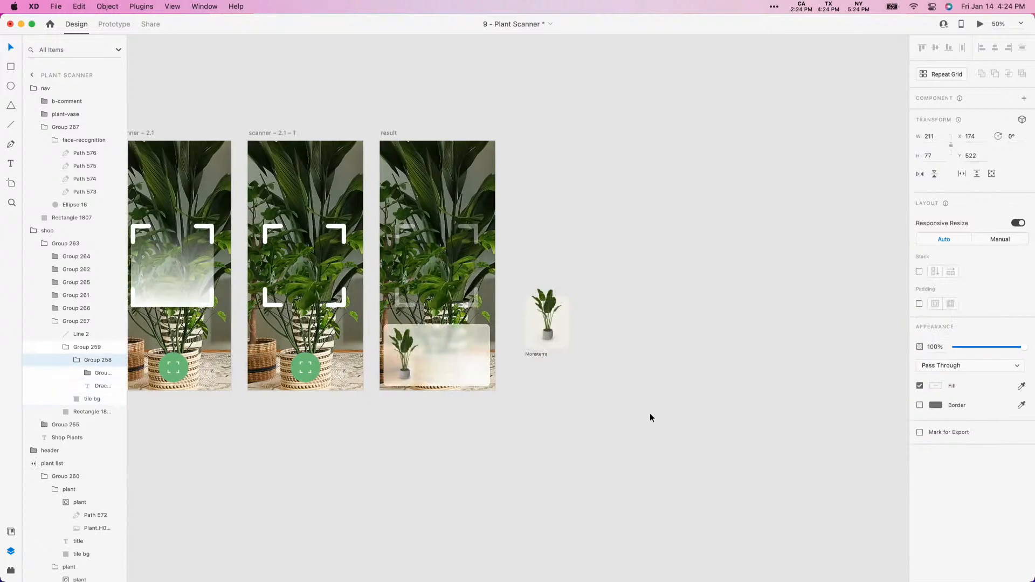
left_click_drag(535, 412, 324, 280)
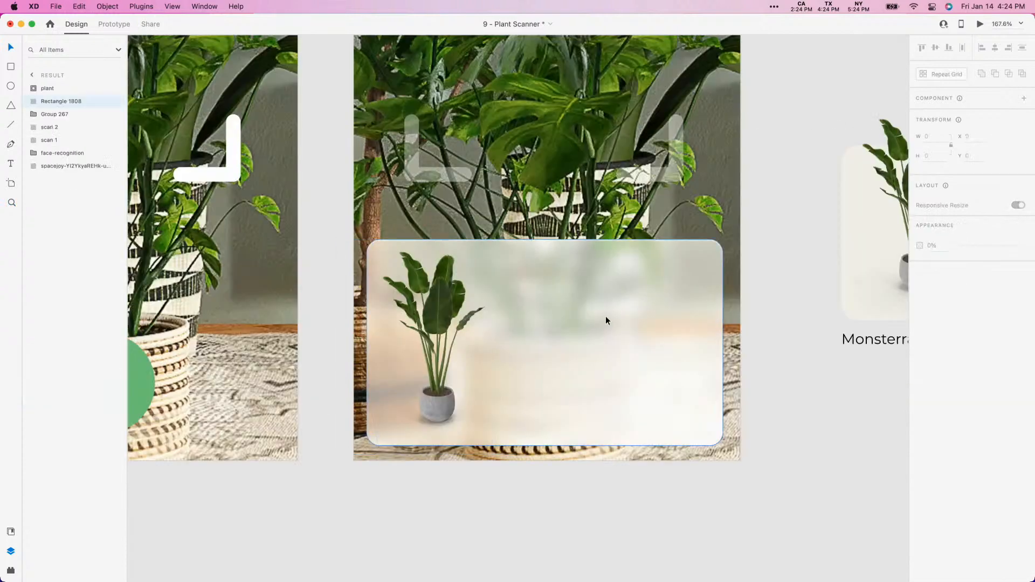
left_click_drag(531, 155, 531, 329)
- Set the fill of the copied plant text group to black (#000000)
left_click(936, 397)
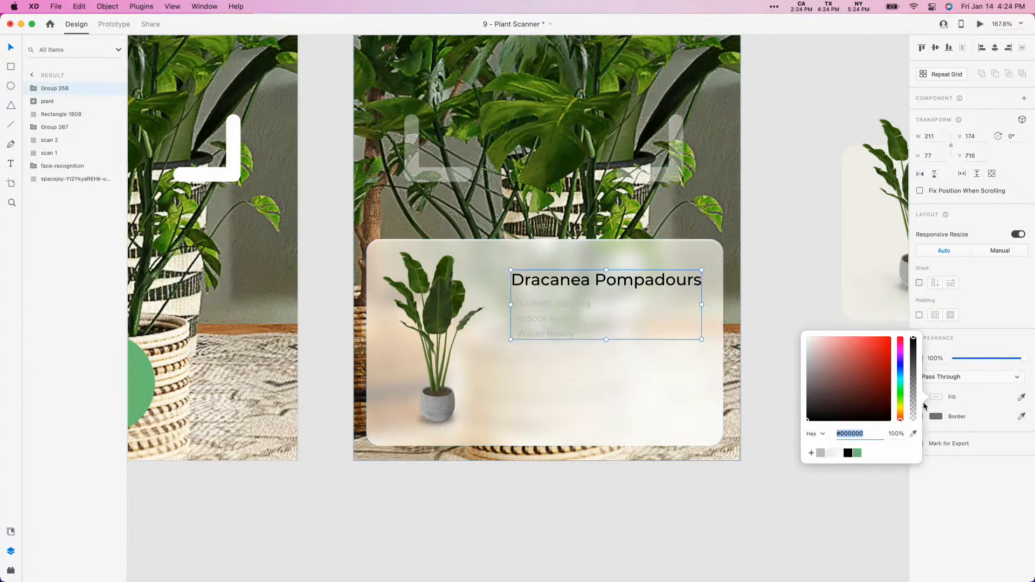
left_click(713, 532)
double_click(545, 295)
left_click(614, 403)
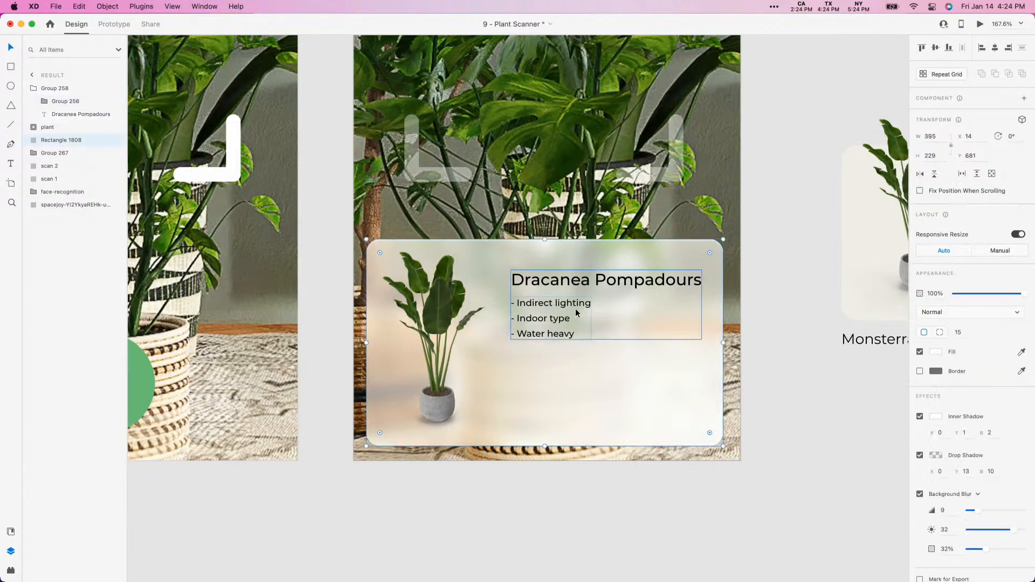
- Move the text group left to X 165 and raise the plant image so its leaves extend above the panel
left_click(574, 308)
left_click_drag(574, 308, 565, 309)
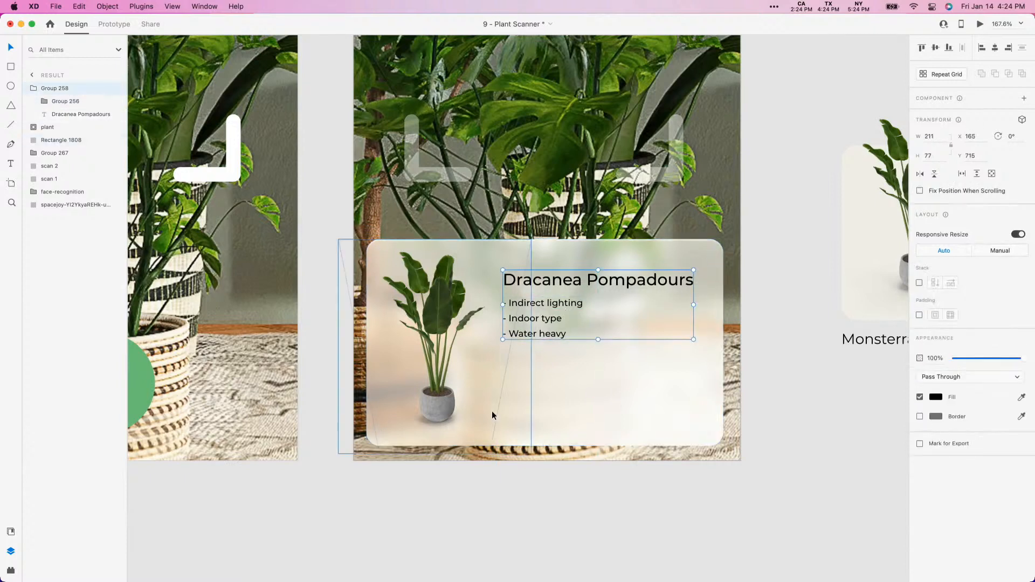
left_click_drag(431, 399, 432, 339)
- Shorten the blurred panel to a height of 157 and scale the plant image down to 176 wide over its left side
left_click(568, 407)
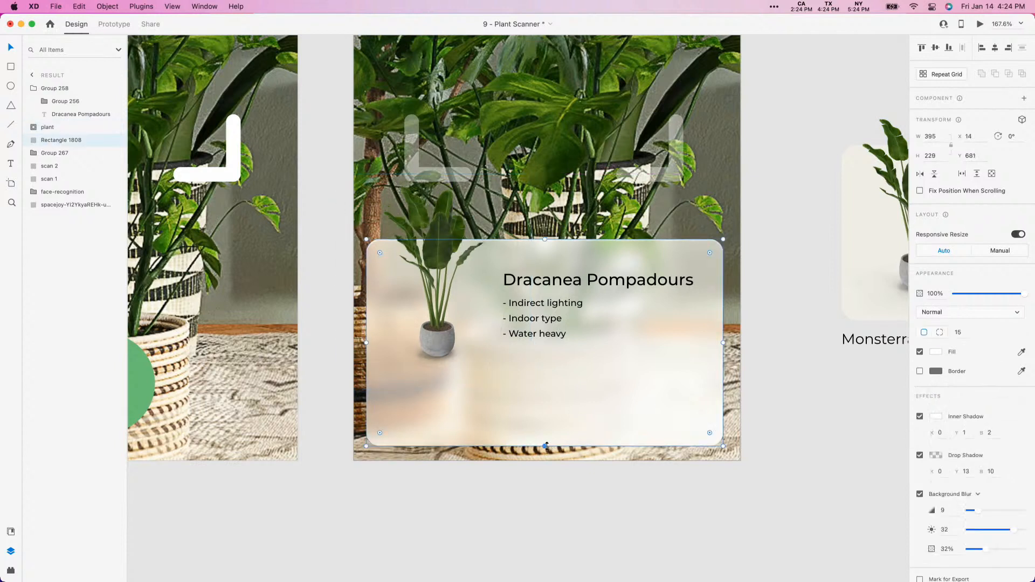
left_click_drag(545, 445, 545, 381)
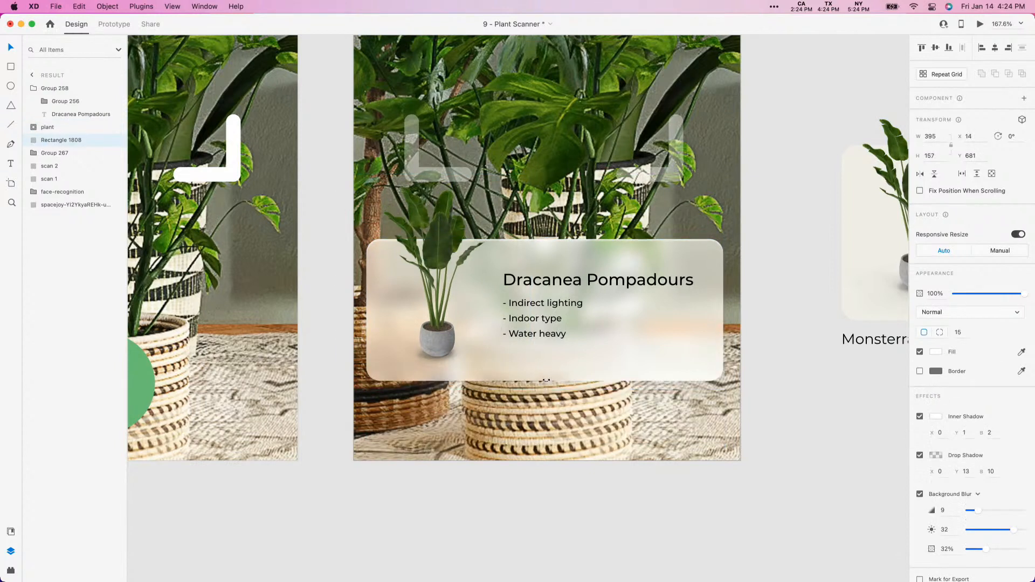
left_click(441, 316)
left_click_drag(531, 175, 499, 212)
left_click_drag(432, 341, 447, 342)
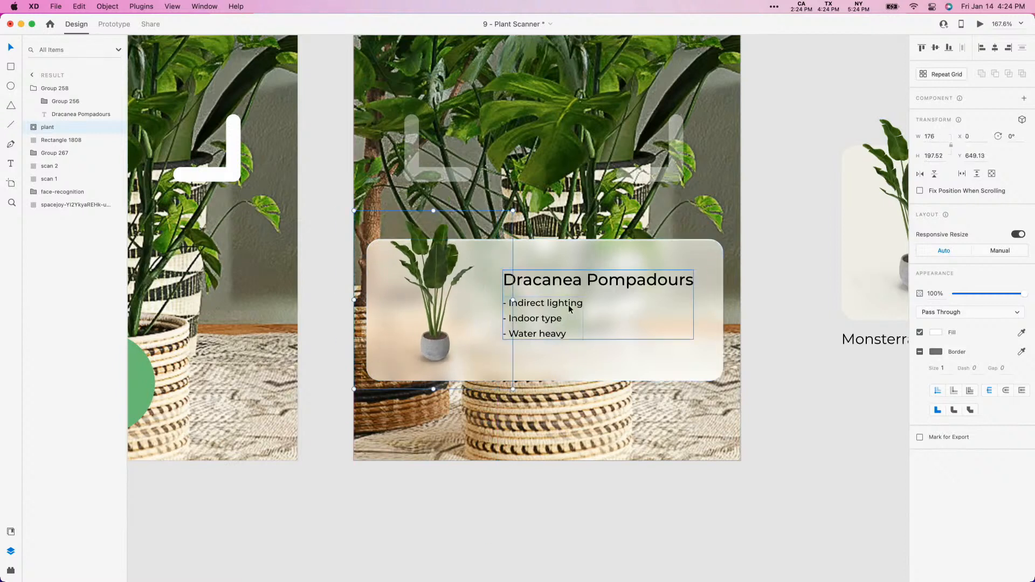
- Enlarge the plant text group to 246 by 86 and place it at X 143, Y 717 beside the plant
left_click_drag(569, 308, 561, 302)
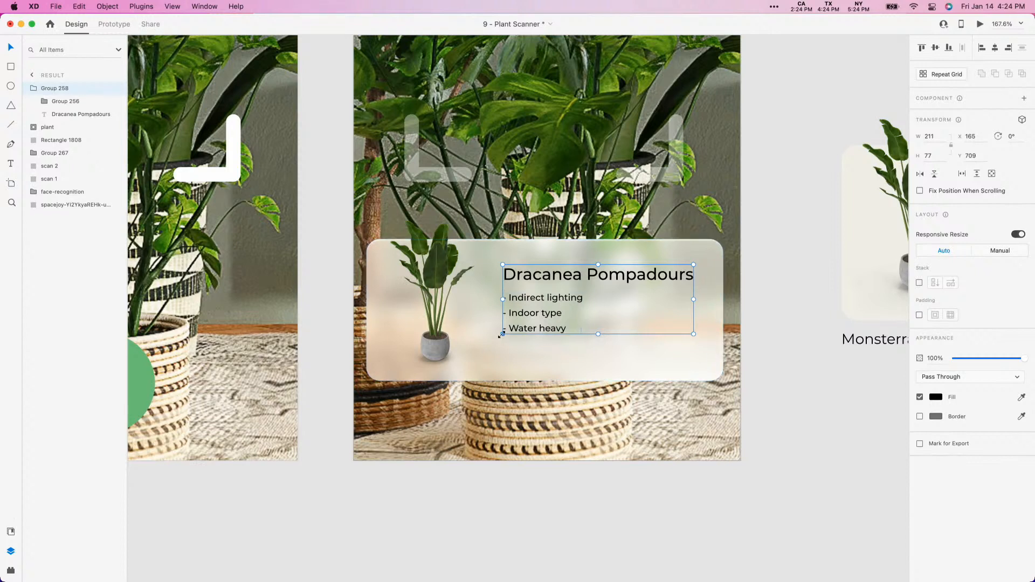
left_click_drag(503, 334, 468, 356)
left_click_drag(485, 334, 499, 341)
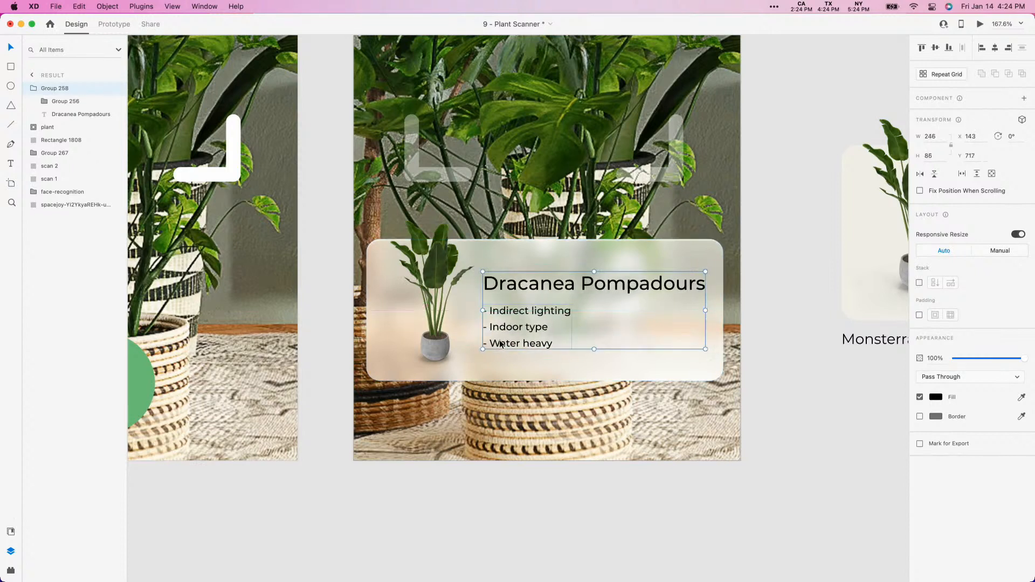
- Group the panel, plant image and text into one card and move it down to Y 710.13
left_click(650, 377, "shift")
left_click(434, 351, "shift")
left_click_drag(429, 385, 427, 404)
key("super+g")
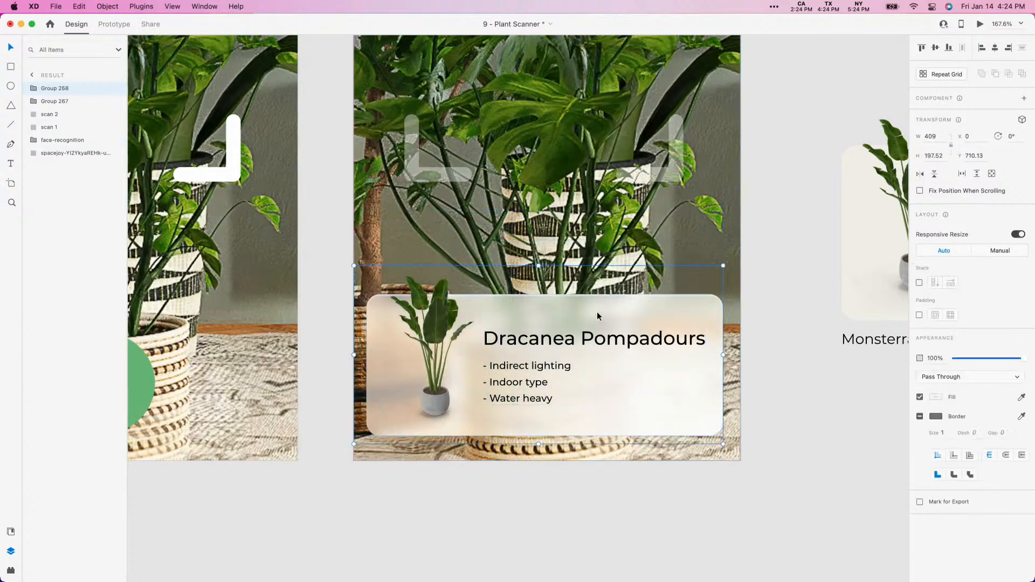
- Move the card group below the result artboard's bottom edge to Y 898.13 and set its opacity to 0%
left_click_drag(596, 312, 616, 482)
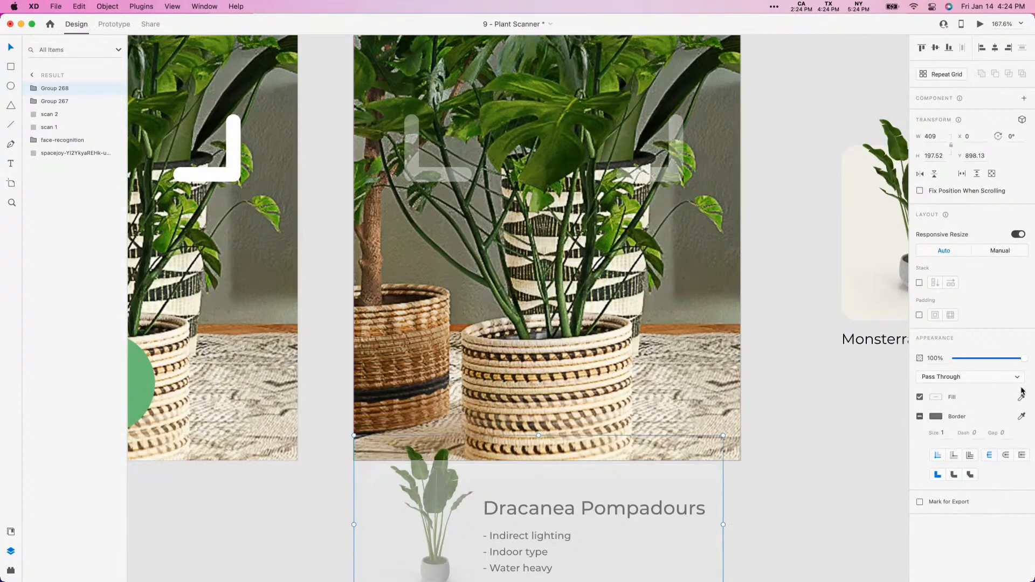
left_click_drag(1025, 357, 882, 363)
left_click(328, 495)
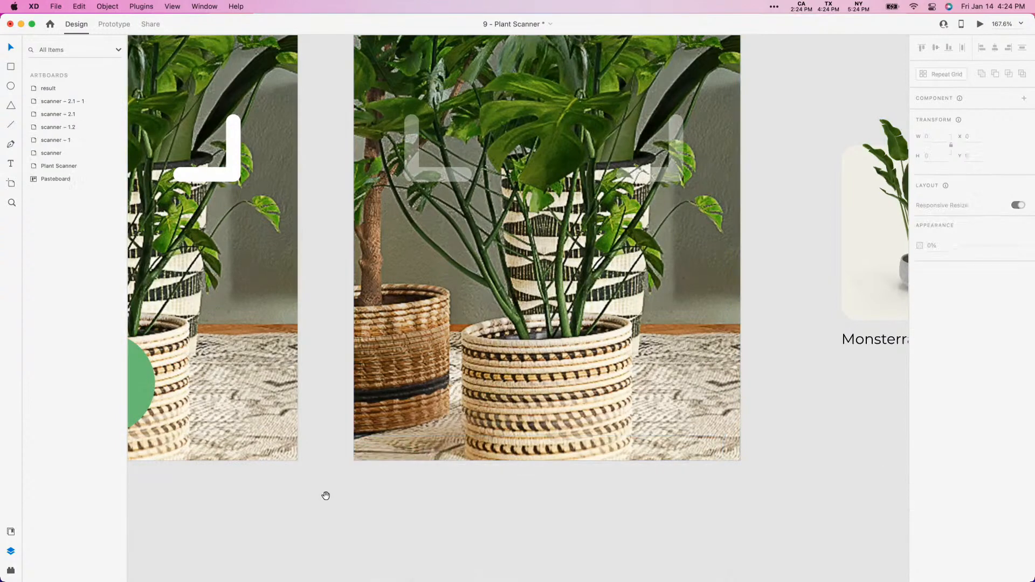
- Place a copy of the card group in the scanner – 2.1 – 1 artboard at Y 898.13 with 0% opacity
left_click_drag(325, 494, 699, 497)
key("super+z")
key("super+z")
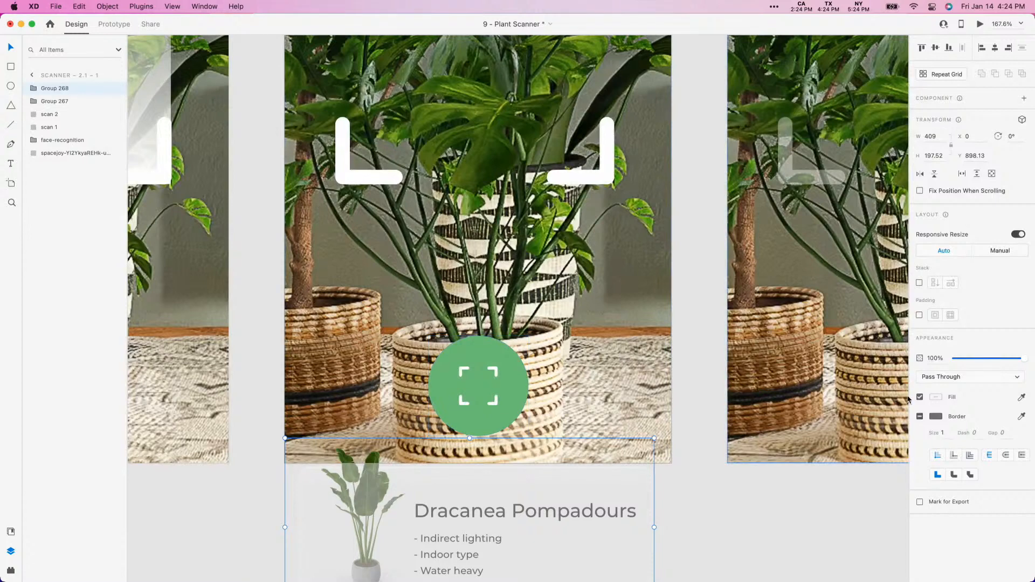
left_click_drag(1022, 359, 906, 363)
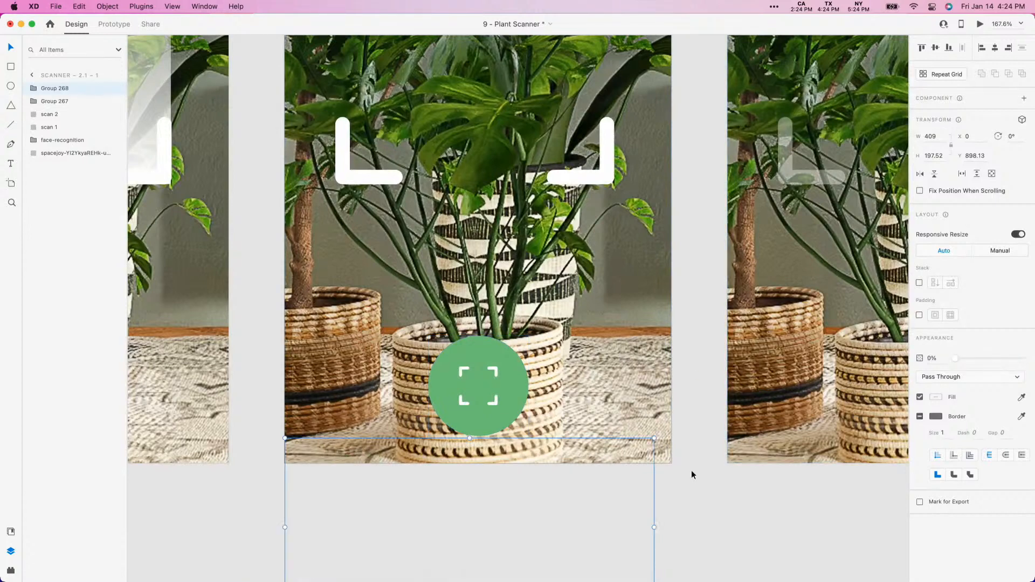
left_click(690, 471)
- Restore the result artboard's card group to 100% opacity and move it up to Y 691.13
left_click_drag(683, 468, 562, 445)
key("super+z")
key("super+z")
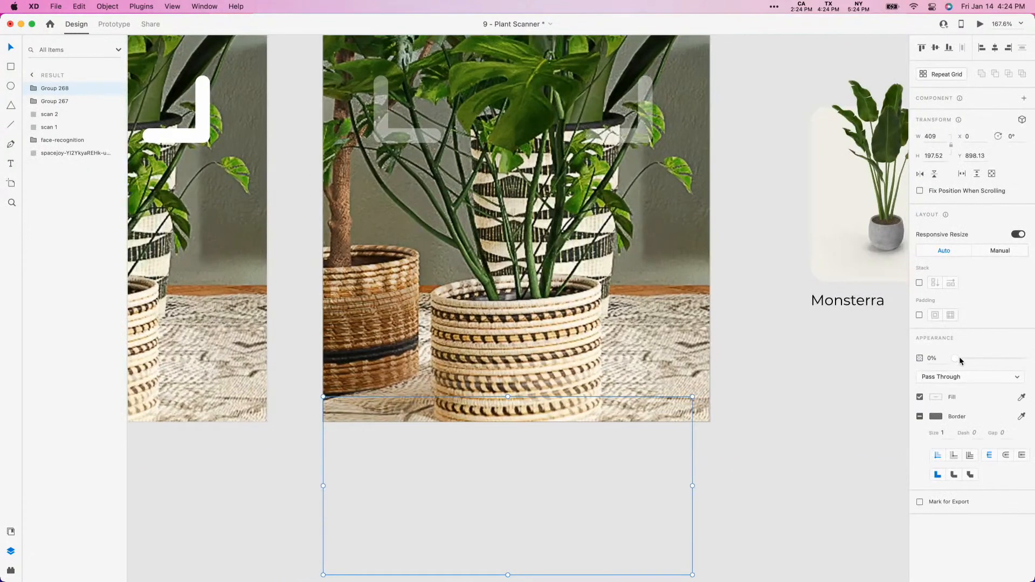
left_click_drag(390, 421, 391, 234)
key("super+minus")
key("super+minus")
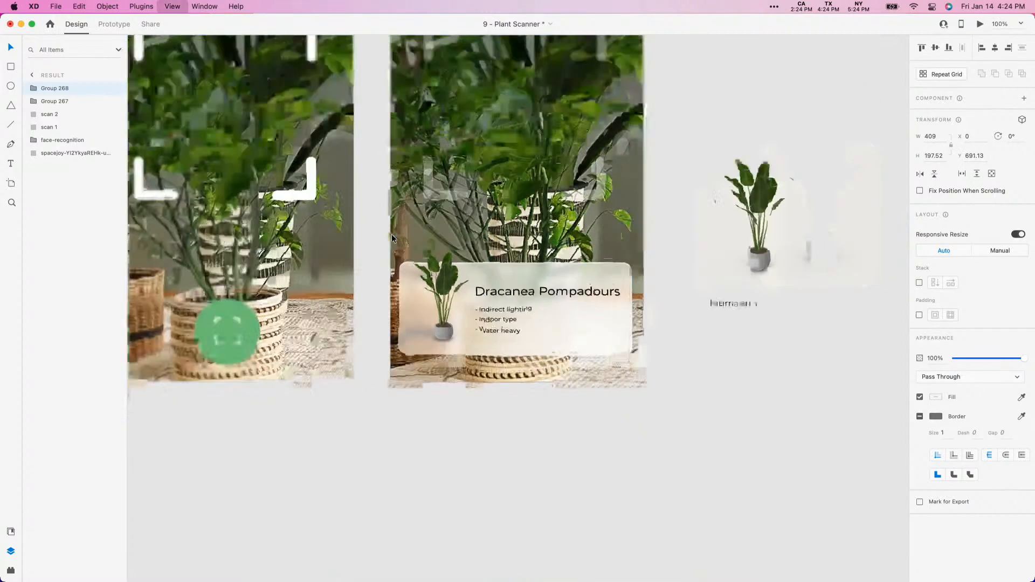
- Link the scanner – 2.1 – 1 artboard to result with a 0 s Time trigger and Auto-Animate, Ease Out, 0.6 s
left_click(685, 121)
scroll(691, 120, "up", 3)
scroll(691, 120, "left", 4)
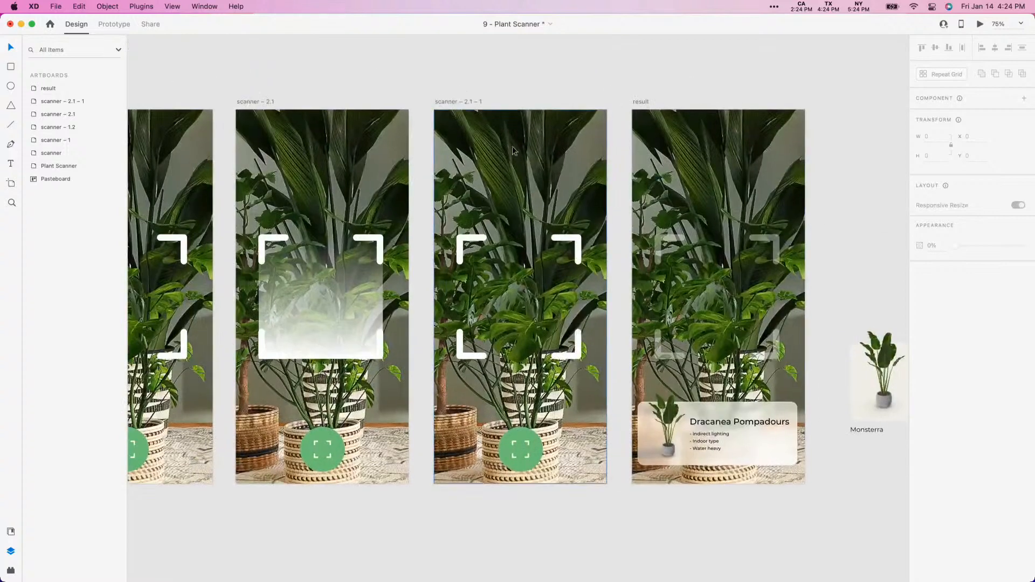
left_click(467, 103)
left_click(113, 24)
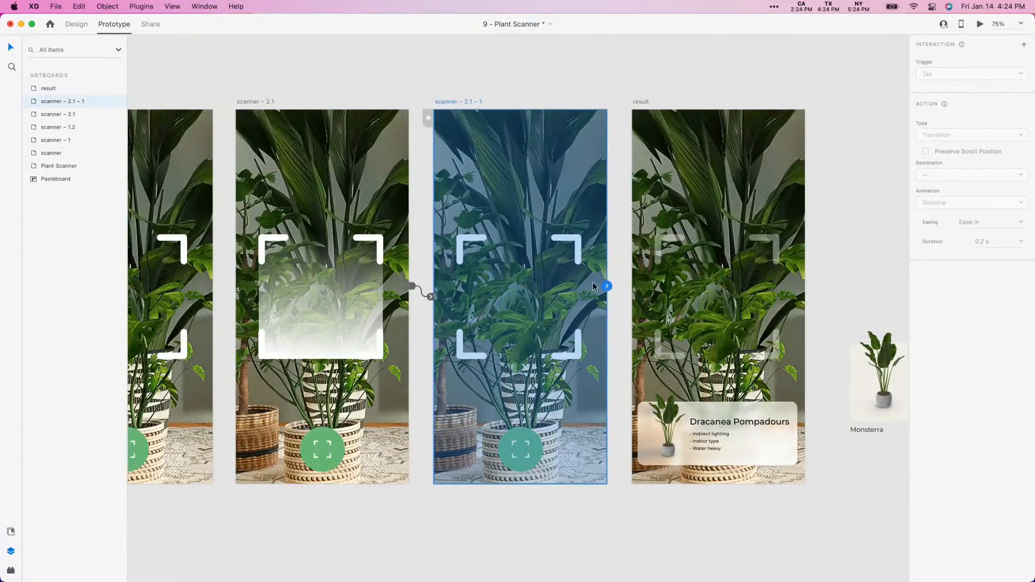
left_click_drag(607, 287, 711, 291)
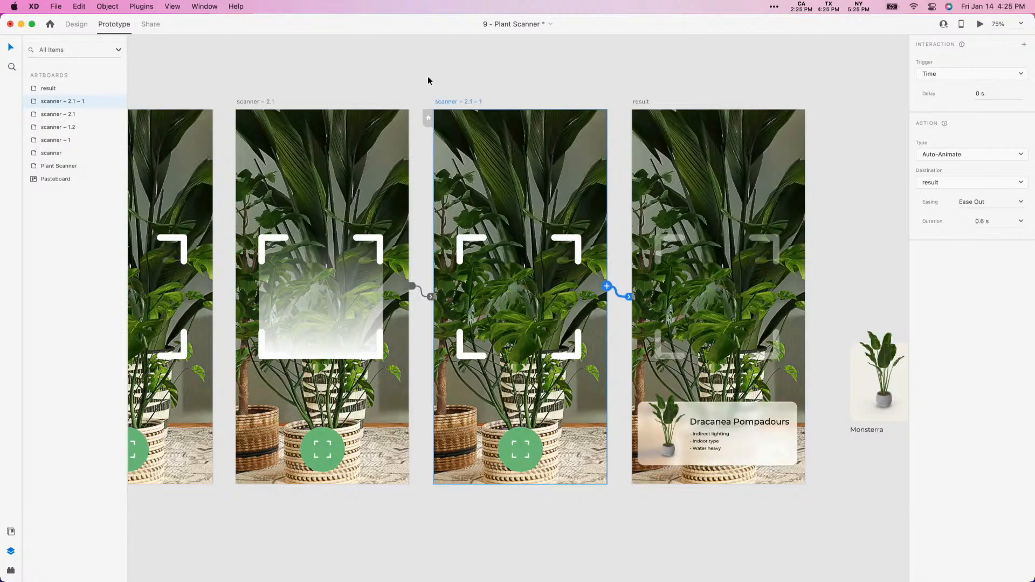
- Preview the prototype from the Plant Scanner artboard, checking the home screen's scrolling and running the scan through to the result card
scroll(430, 76, "left", 15)
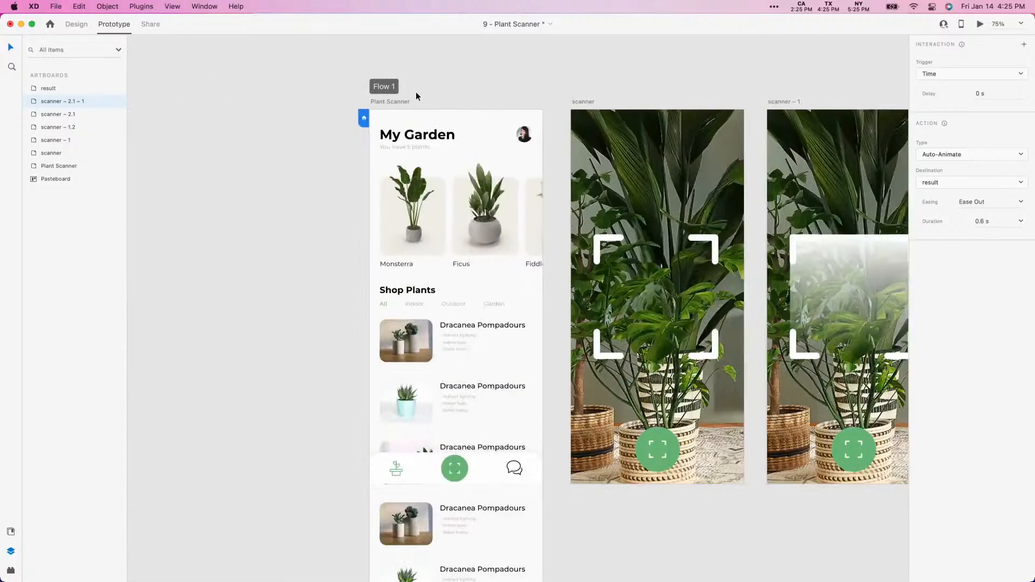
left_click(405, 101)
left_click(980, 25)
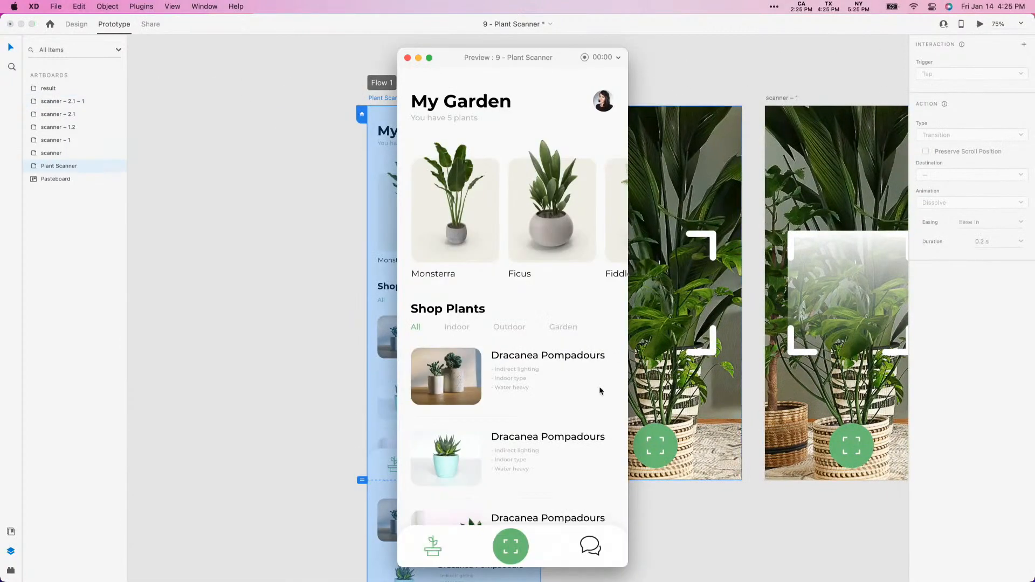
scroll(499, 203, "right", 5)
scroll(499, 204, "down", 3)
scroll(499, 202, "right", 3)
scroll(499, 202, "down", 1)
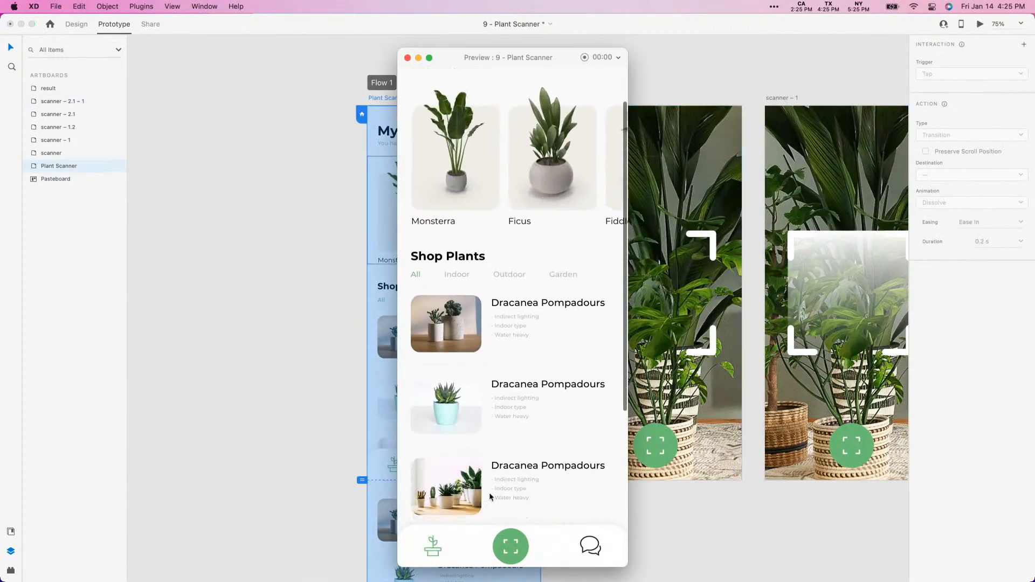
left_click(516, 549)
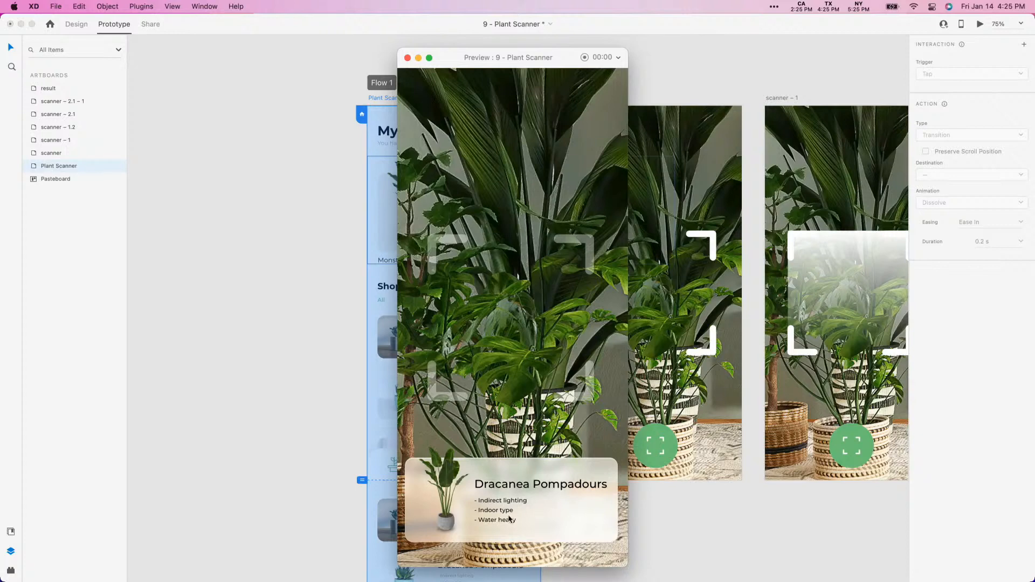
left_click(407, 58)
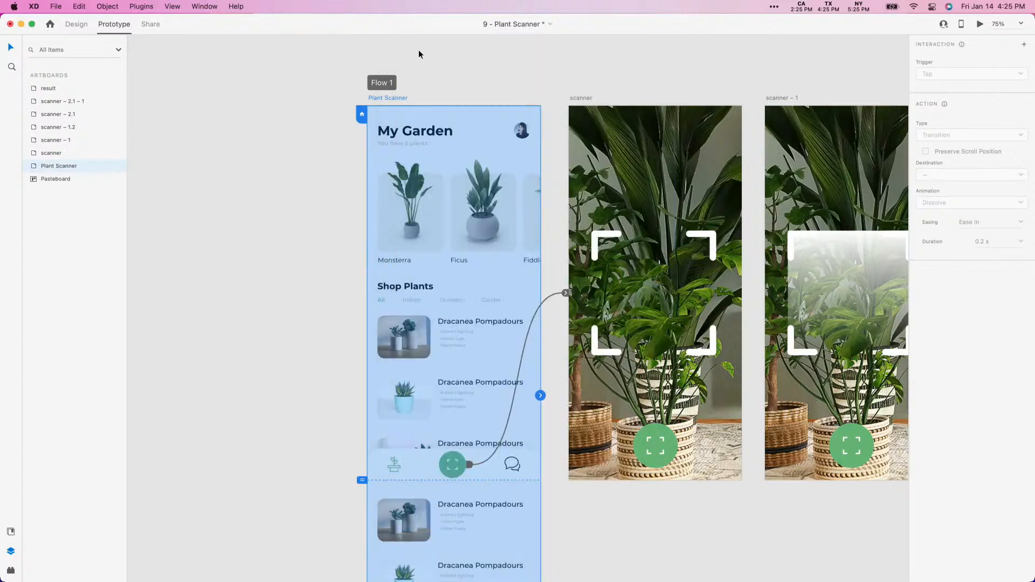
- Switch to Chrome and look through the recent community submissions in the Adobe XD Discord server's challenge channel
key("ctrl+Right")
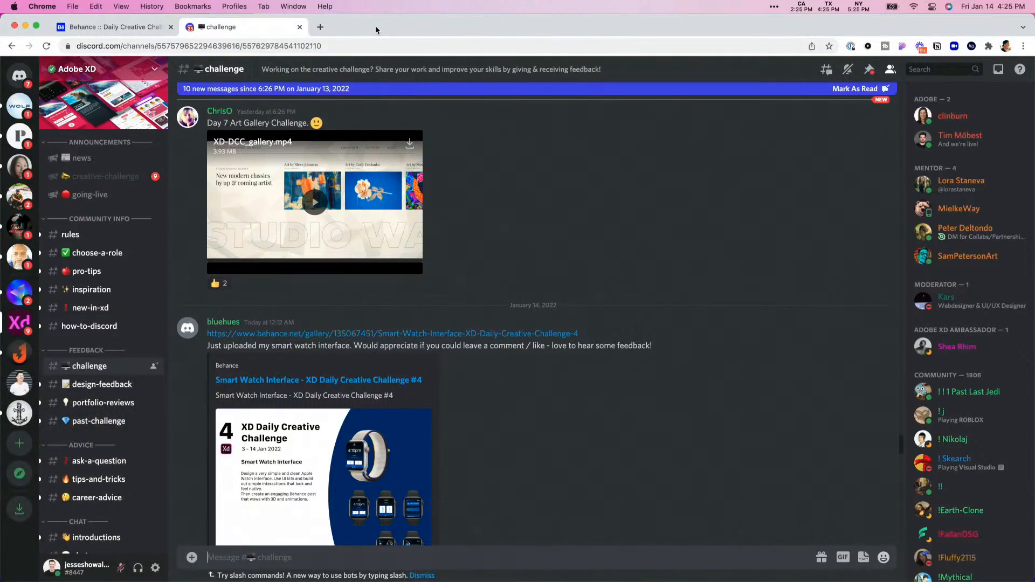
scroll(582, 445, "down", 3)
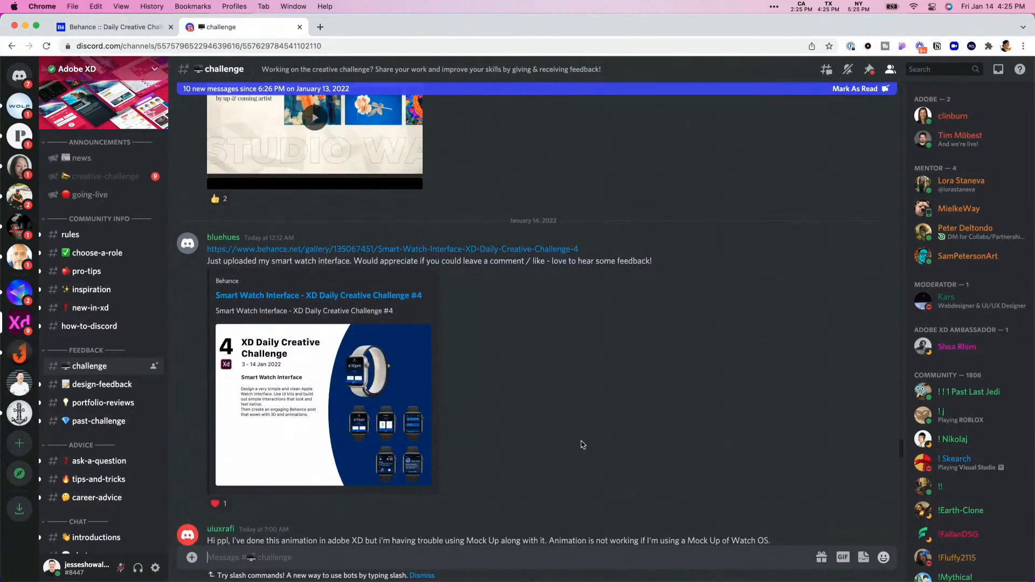
scroll(582, 445, "down", 10)
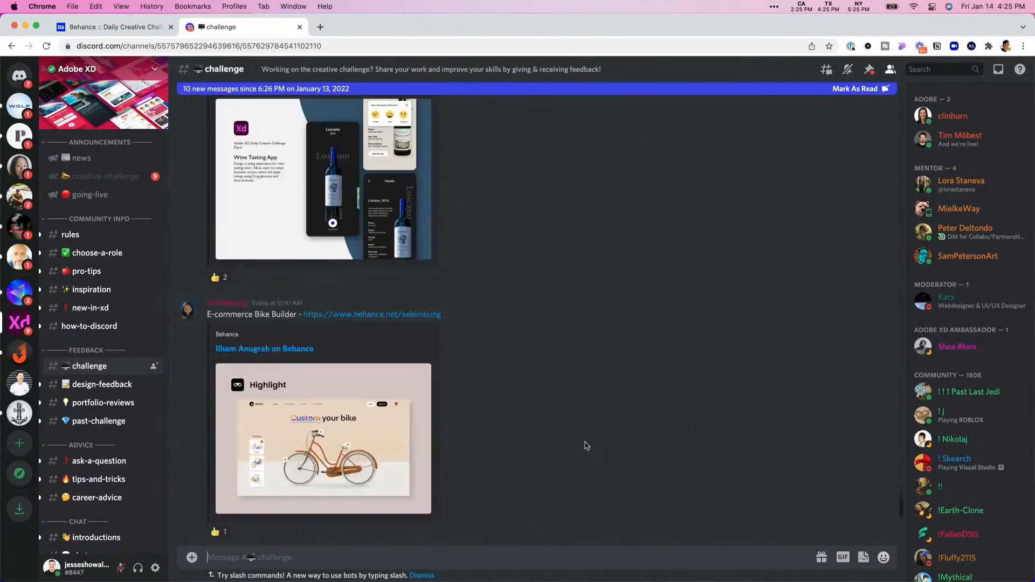
scroll(586, 446, "down", 8)
scroll(586, 447, "up", 3)
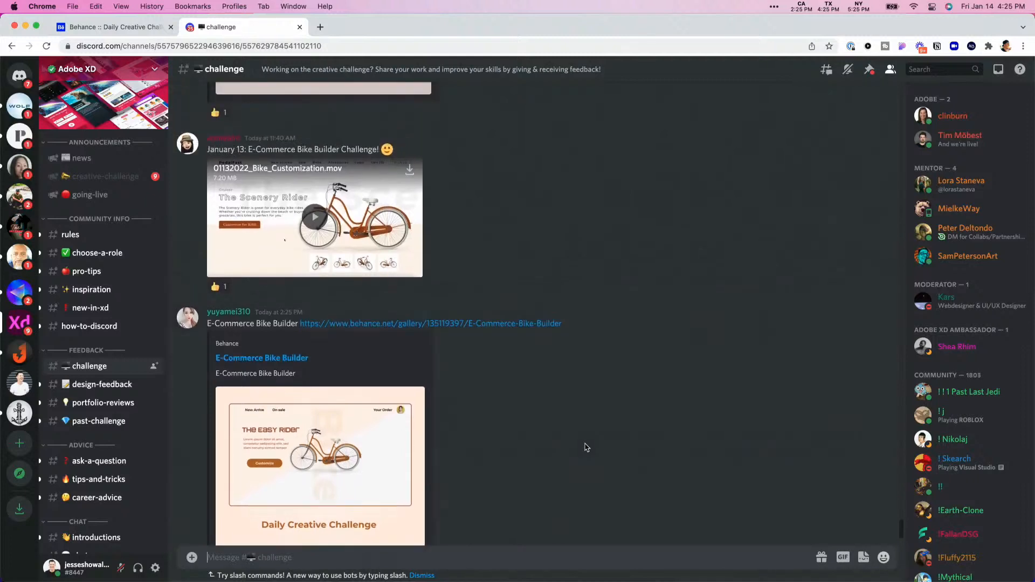